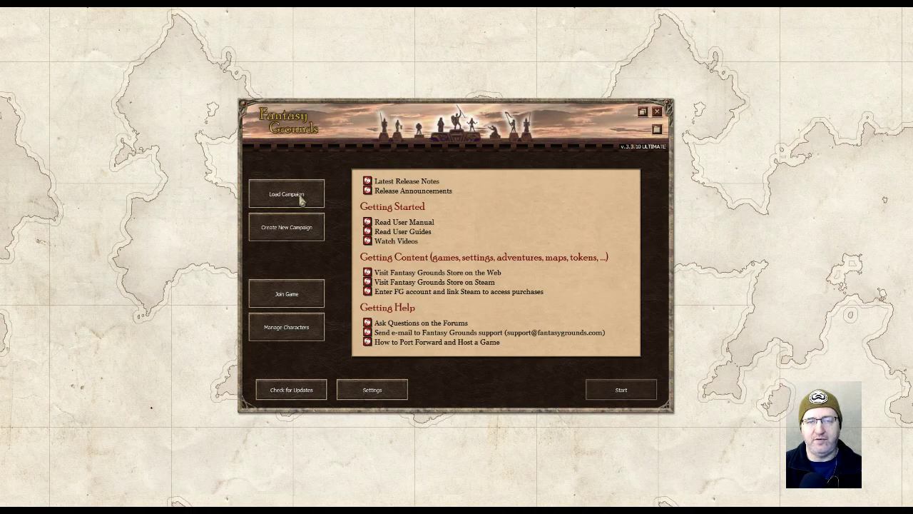
Show the existing campaigns, and set up a new campaign named Conan RPG that uses the Conan ruleset
left_click(301, 200)
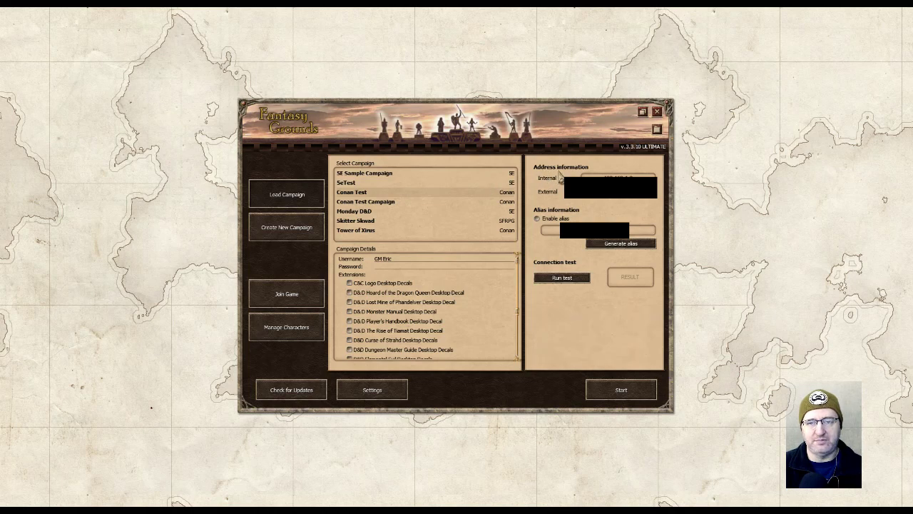
mouse_move(552, 187)
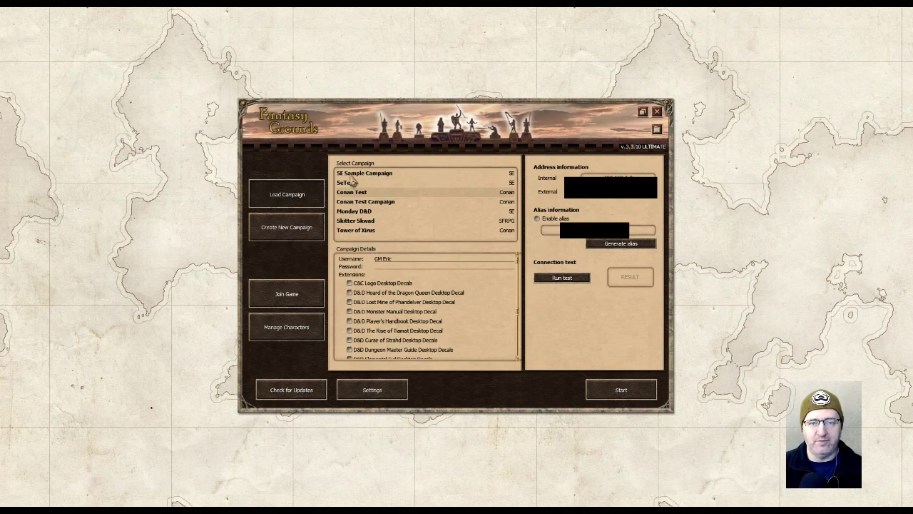
left_click(277, 228)
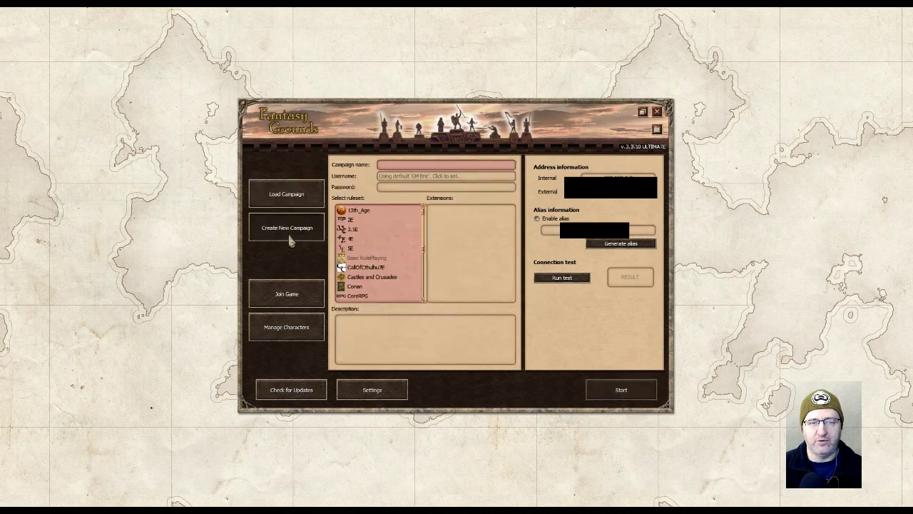
left_click(394, 165)
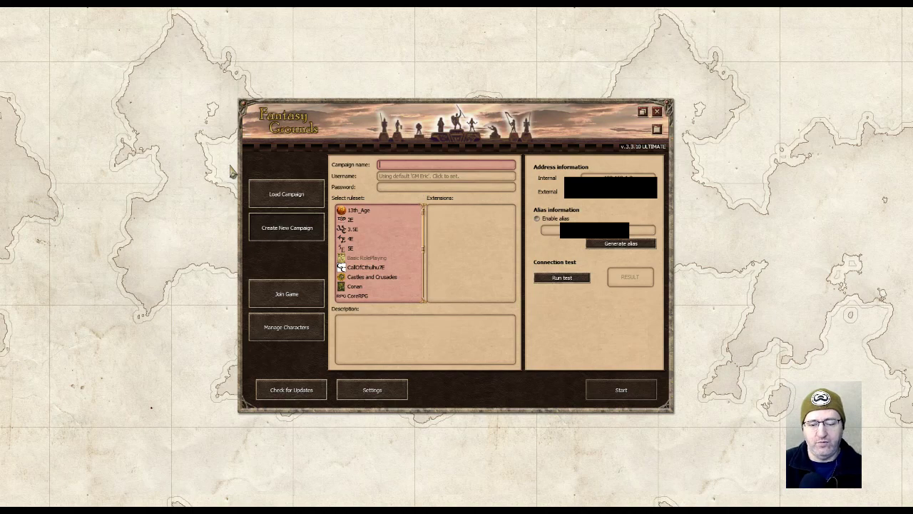
type("Conan")
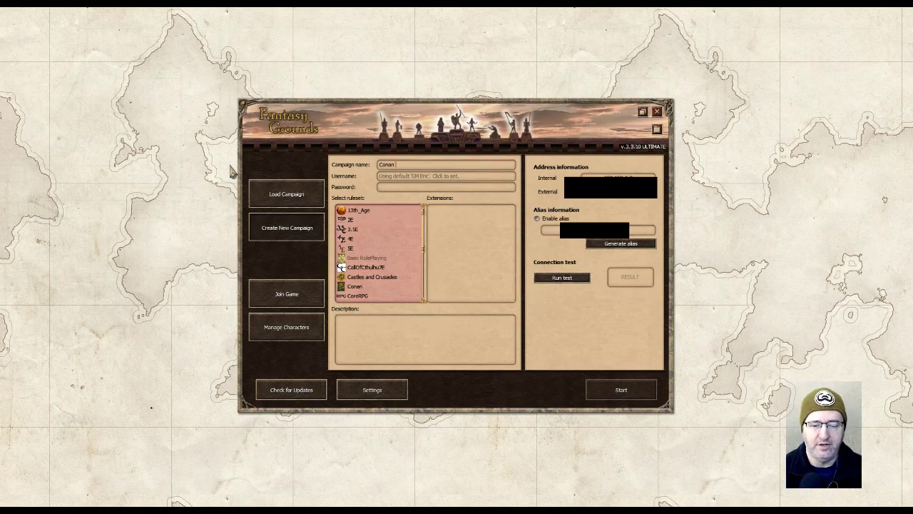
type(" T")
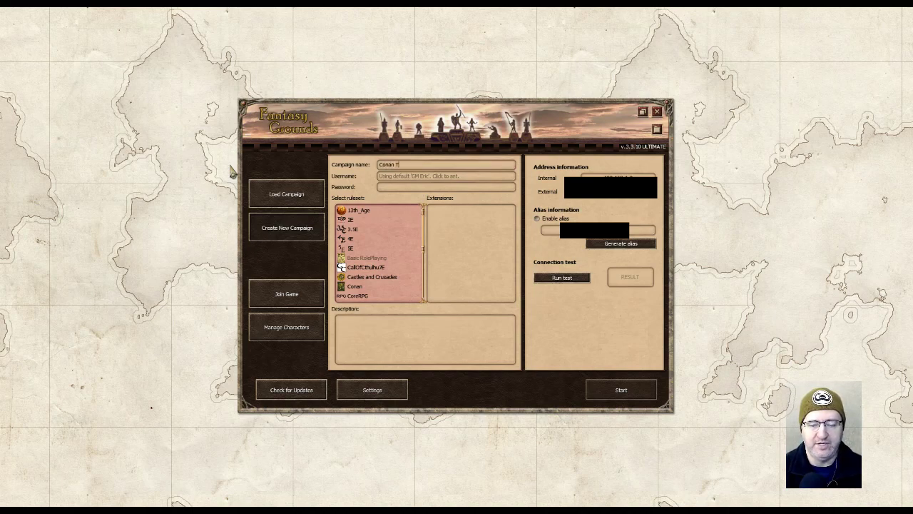
key("BackSpace")
type("RPG")
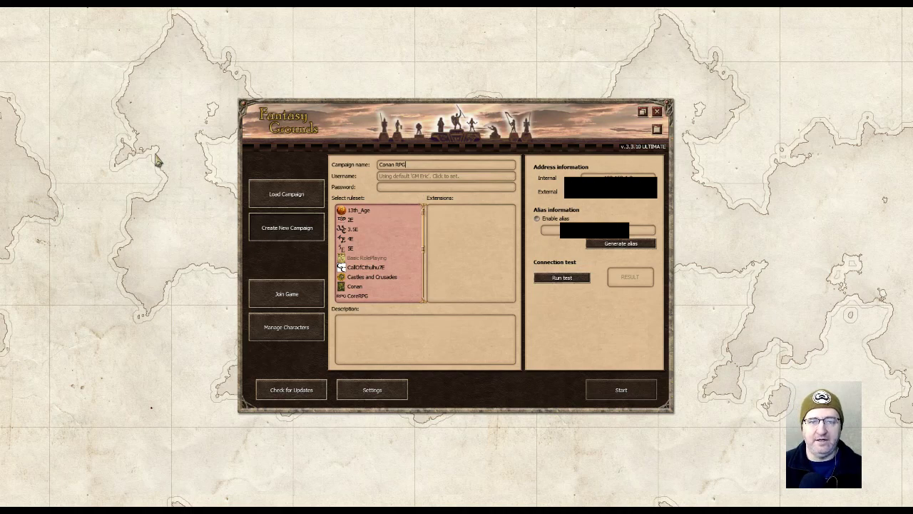
left_click(360, 286)
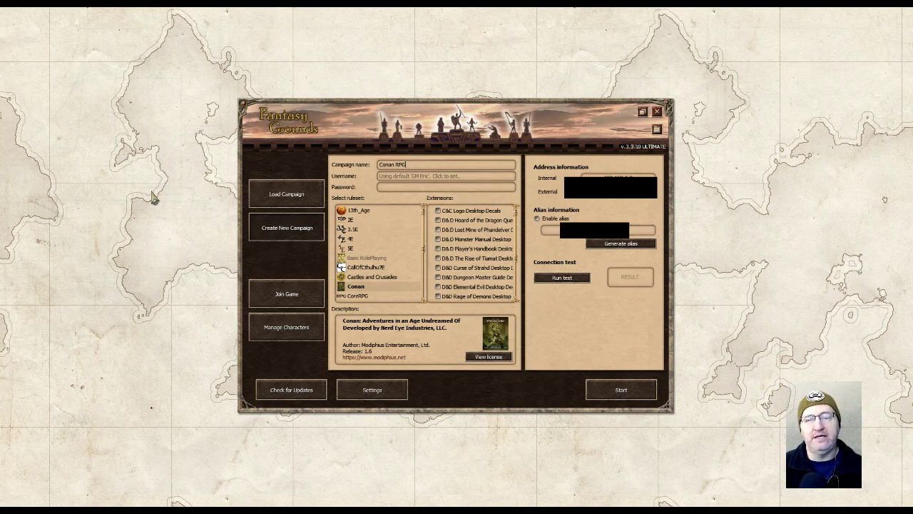
Run the connection test for hosting, review the address information, and generate an enabled server alias
left_click(563, 278)
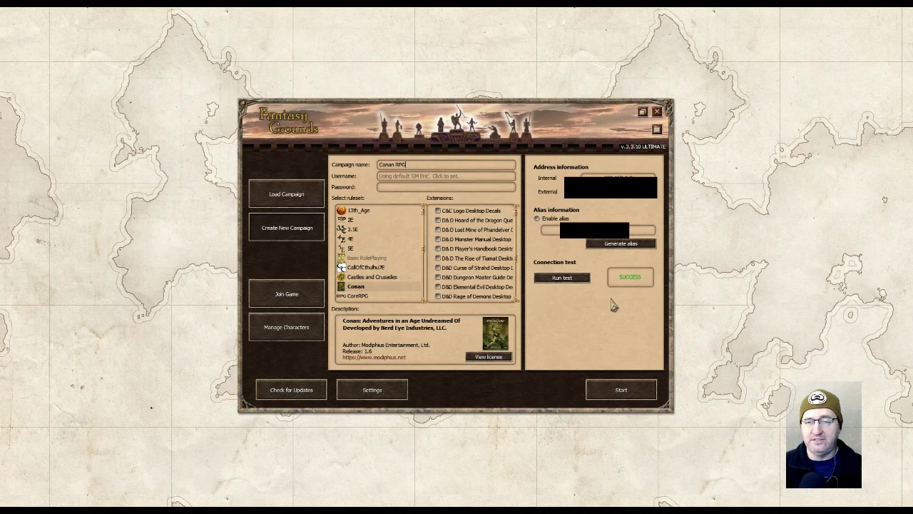
mouse_move(631, 283)
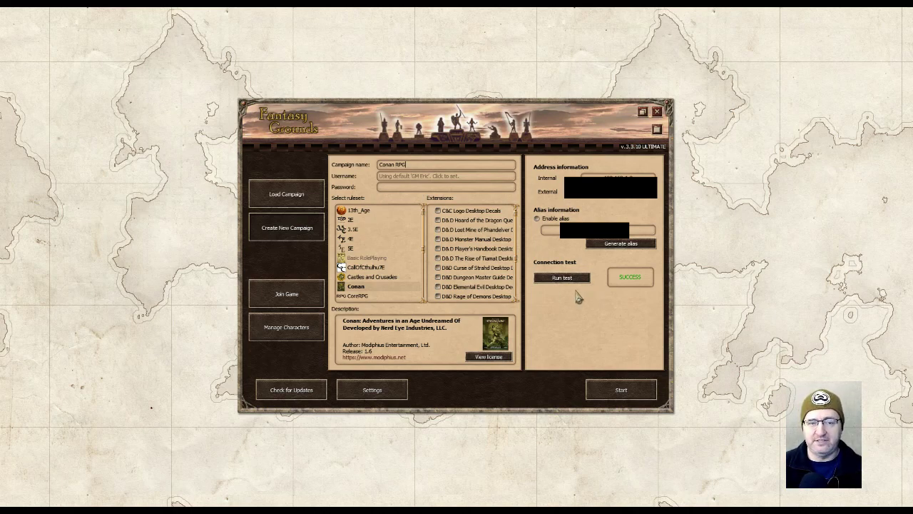
mouse_move(599, 204)
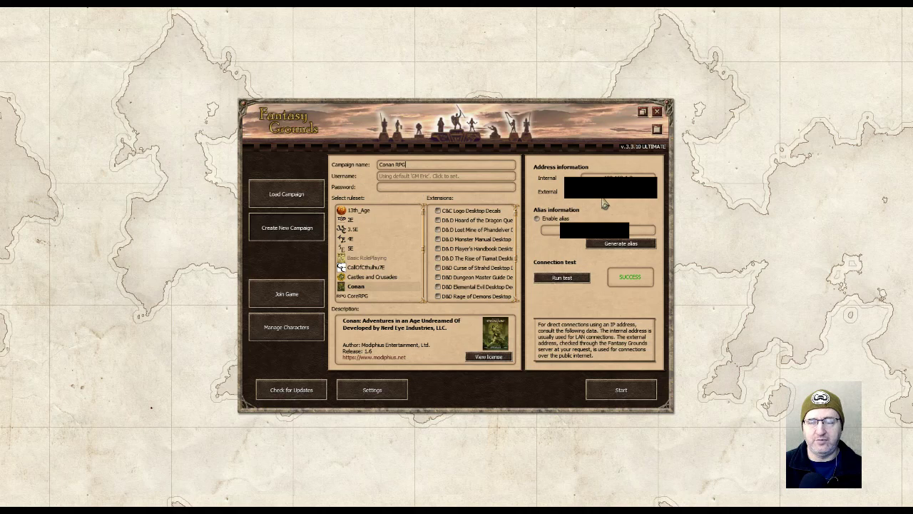
mouse_move(548, 228)
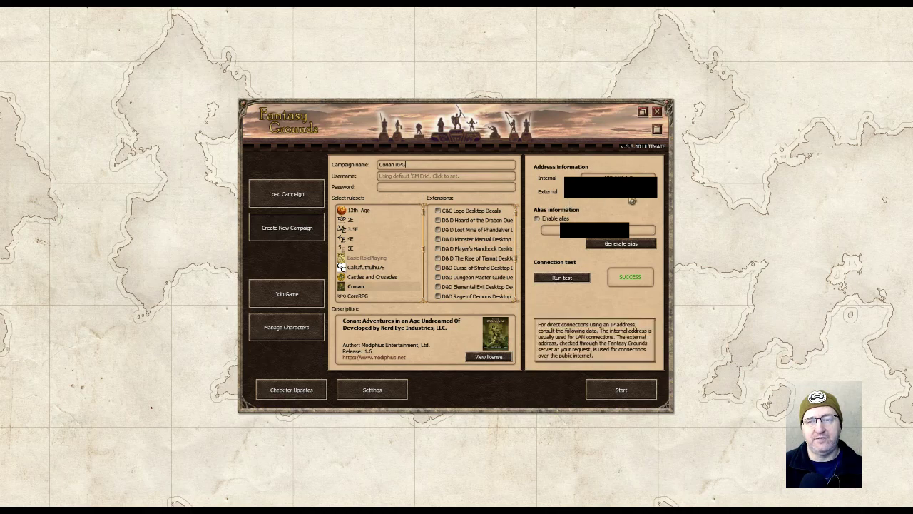
mouse_move(574, 242)
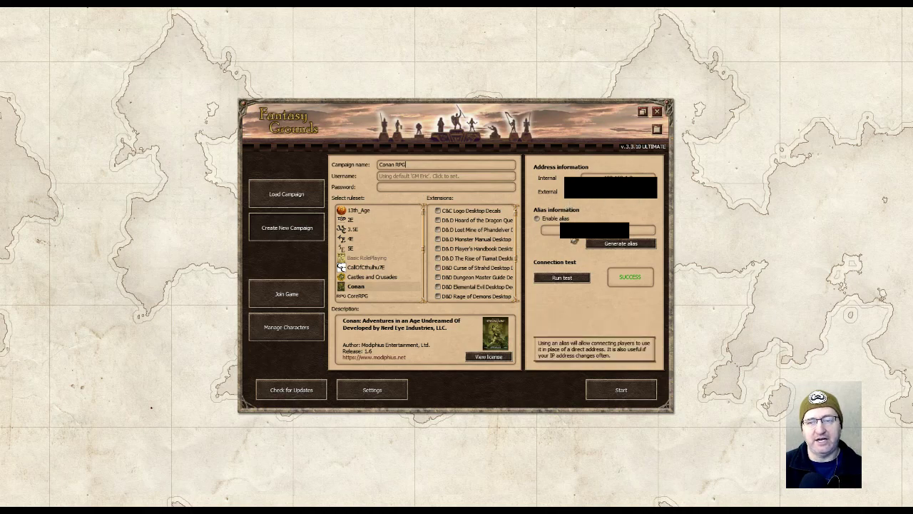
left_click(619, 246)
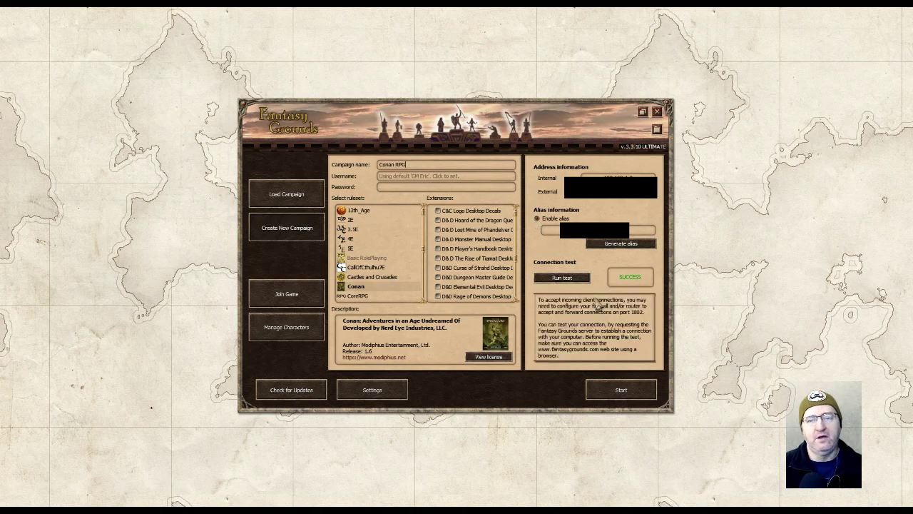
Show the options for joining a game and remove the saved entry from the connection history
left_click(290, 294)
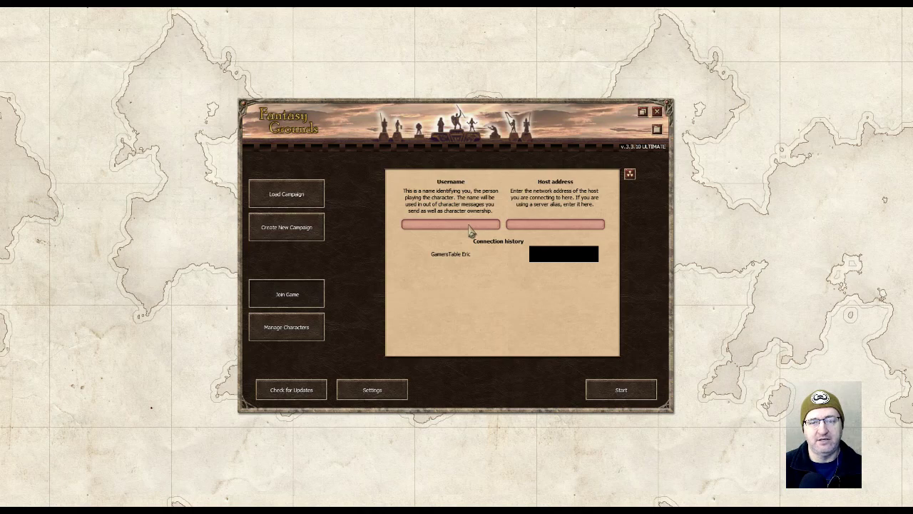
mouse_move(402, 257)
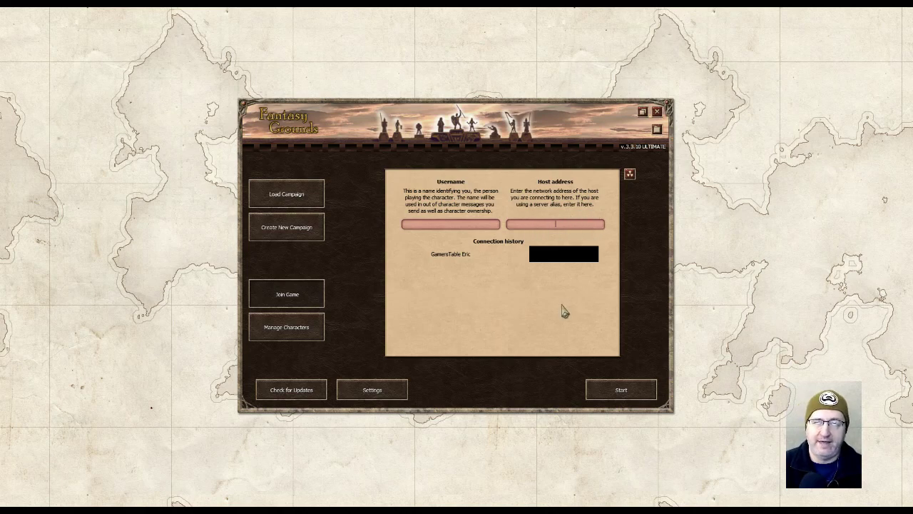
left_click(398, 254)
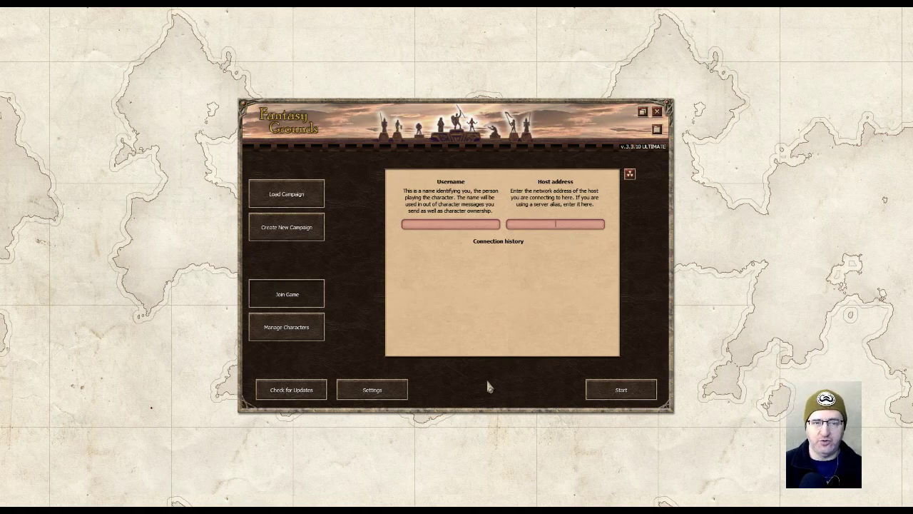
View the character management options and select the Conan ruleset there
left_click(289, 333)
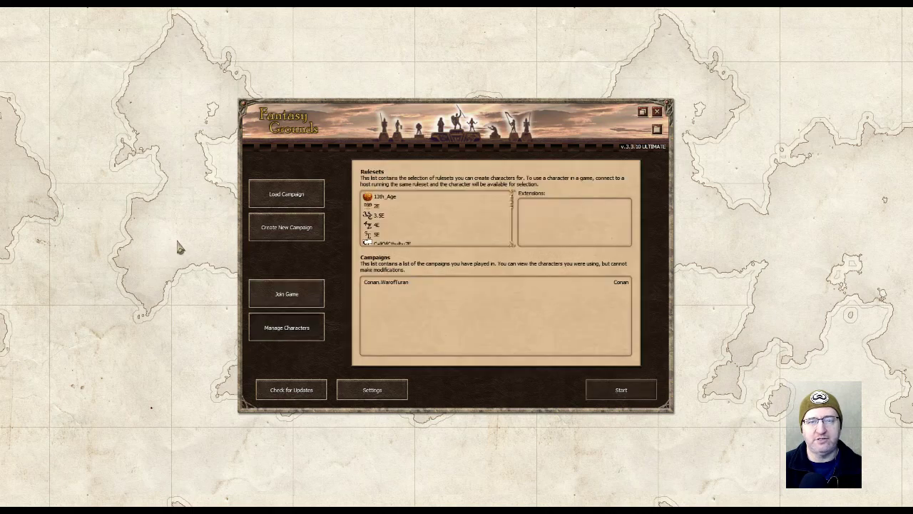
scroll(427, 208, "down", 3)
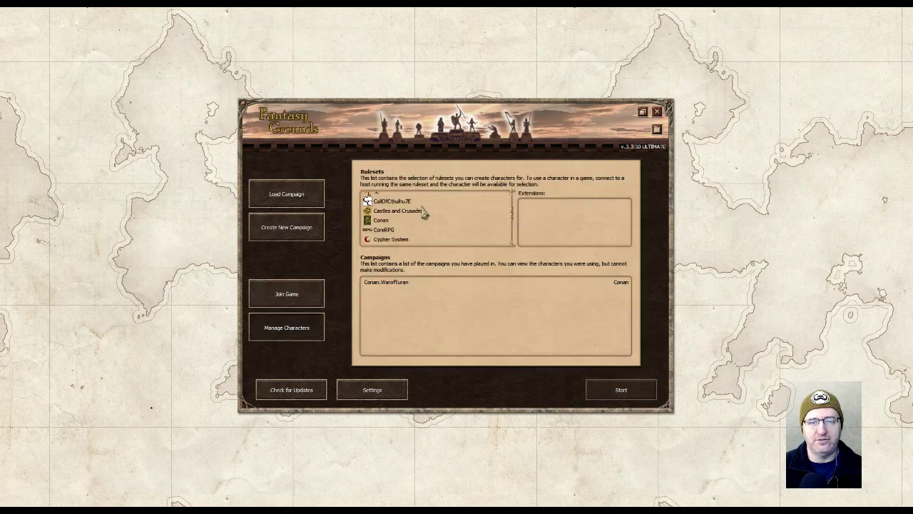
left_click(391, 224)
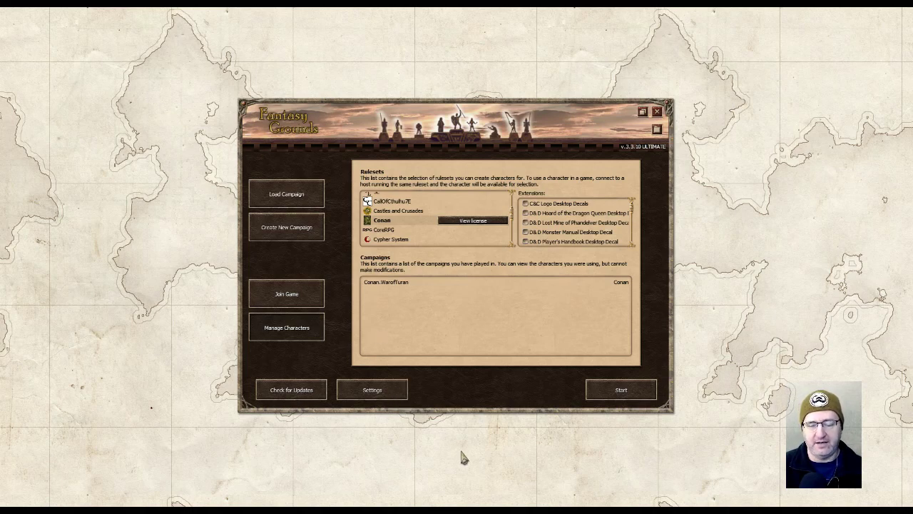
Return to the new Conan RPG campaign, review its connection information, and start the campaign
left_click(279, 230)
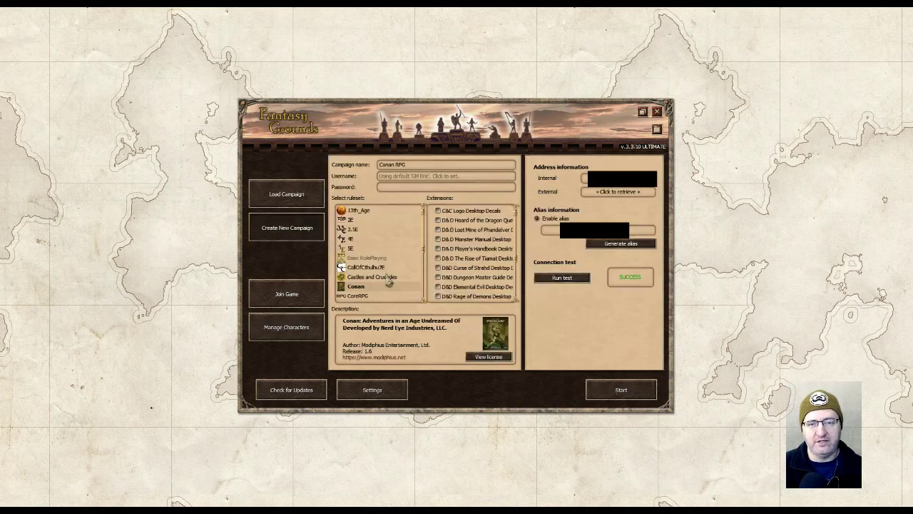
mouse_move(606, 200)
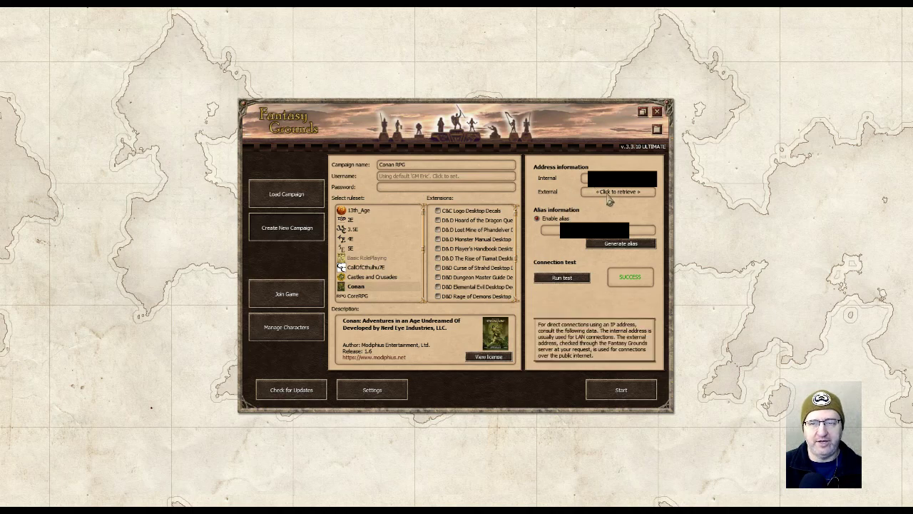
mouse_move(620, 241)
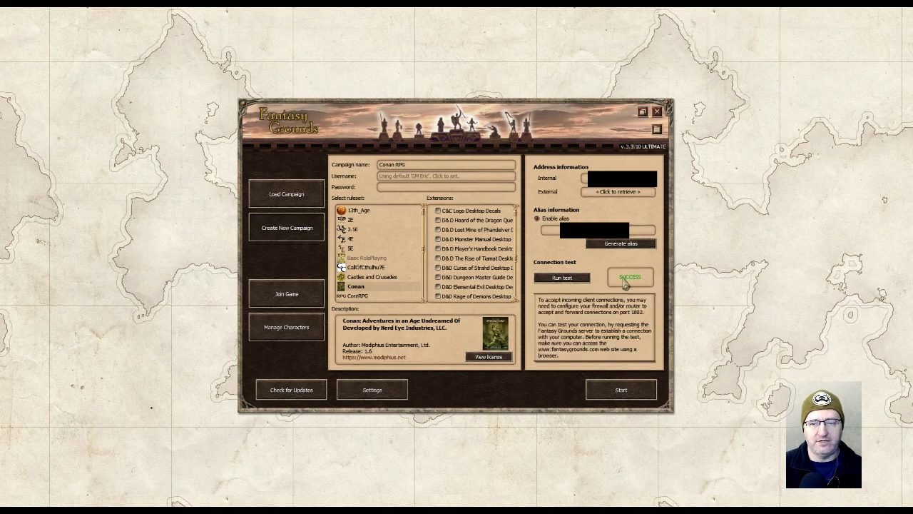
left_click(615, 391)
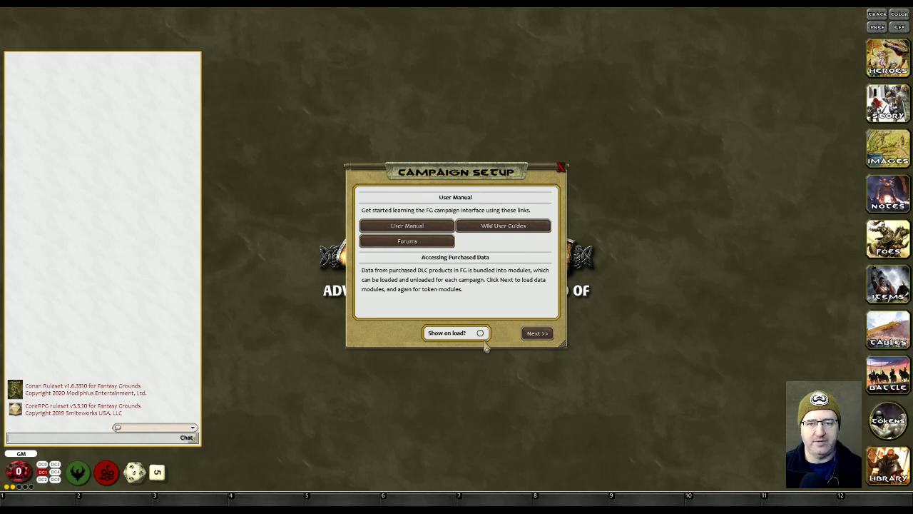
Toggle the Show on load option of the campaign setup and leave it switched off
left_click(481, 334)
left_click(481, 335)
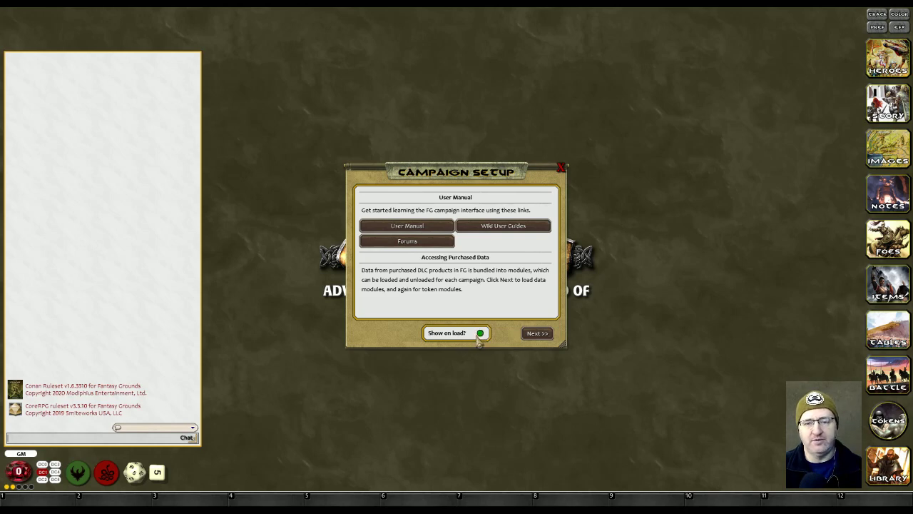
left_click(481, 332)
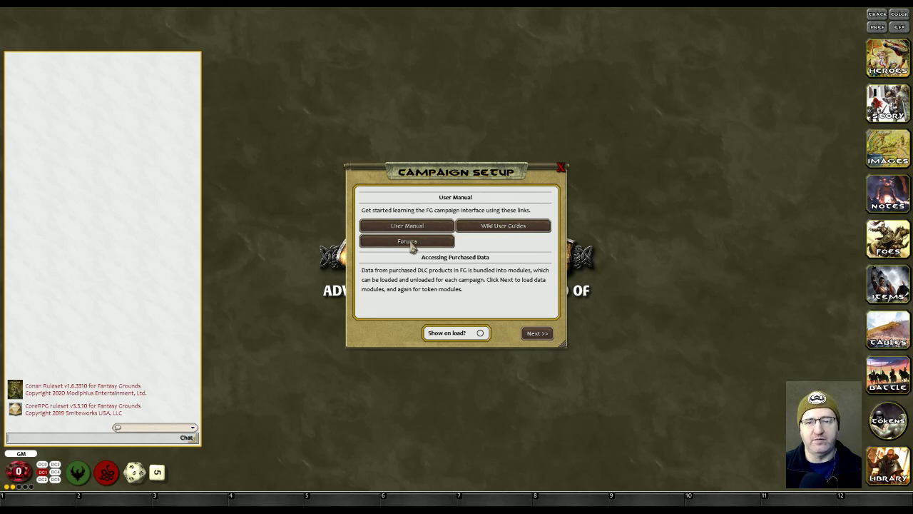
Go through the data modules, token modules and options pages of the campaign setup without changes and finish it
left_click(537, 335)
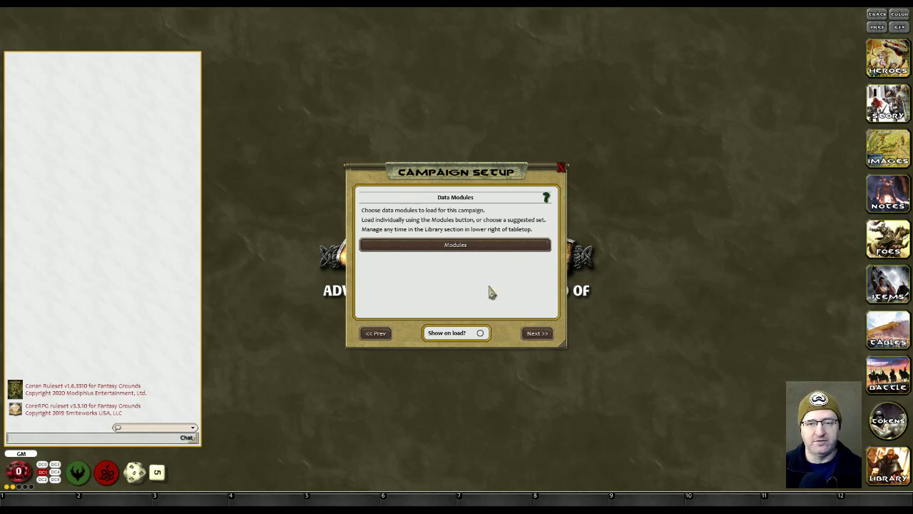
left_click(532, 333)
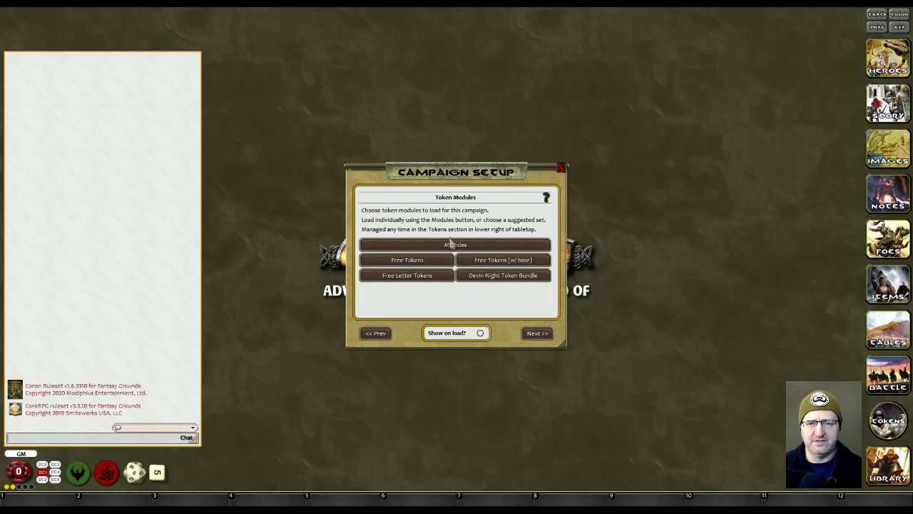
left_click(378, 333)
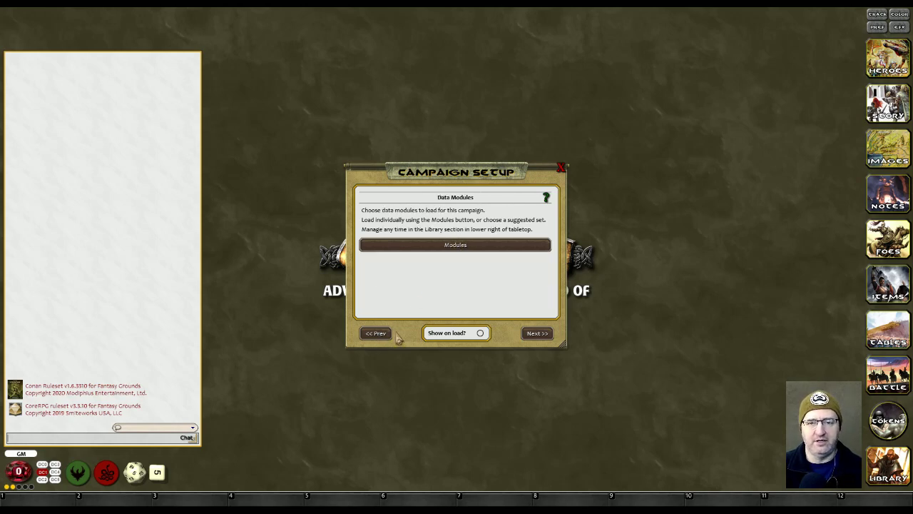
left_click(539, 334)
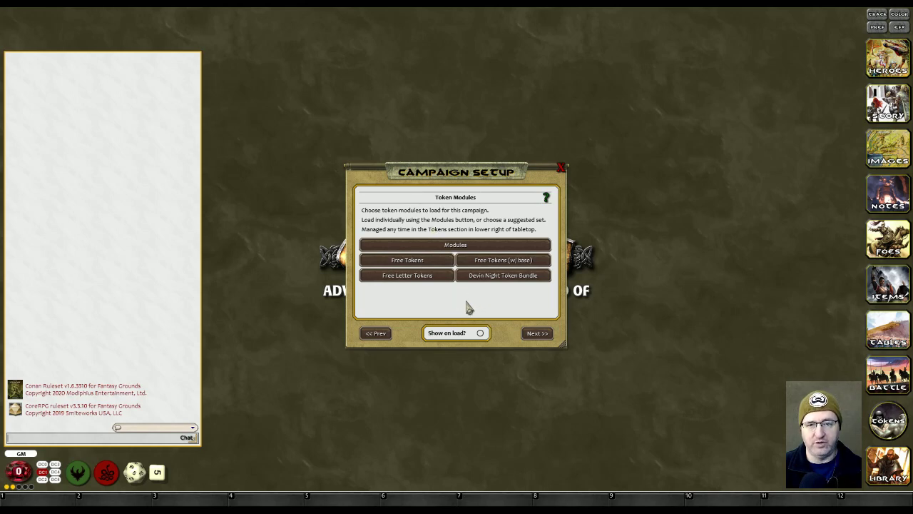
left_click(540, 336)
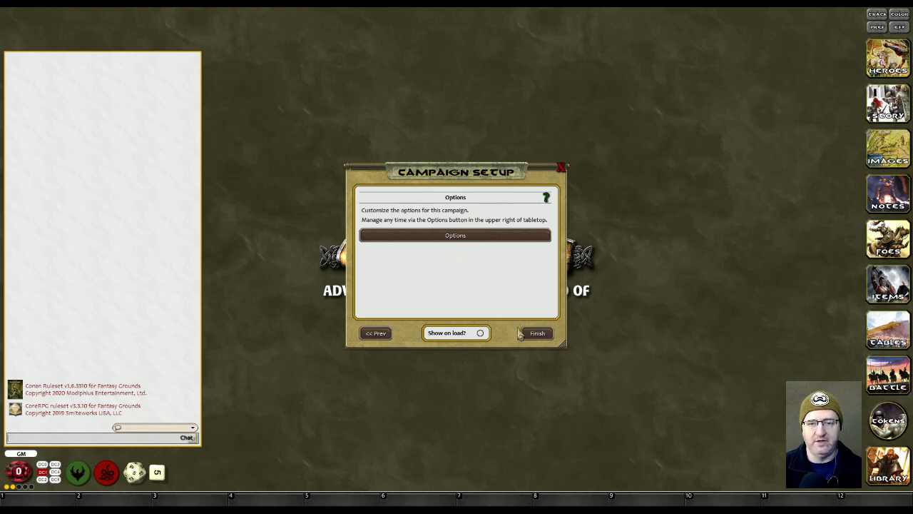
left_click(539, 335)
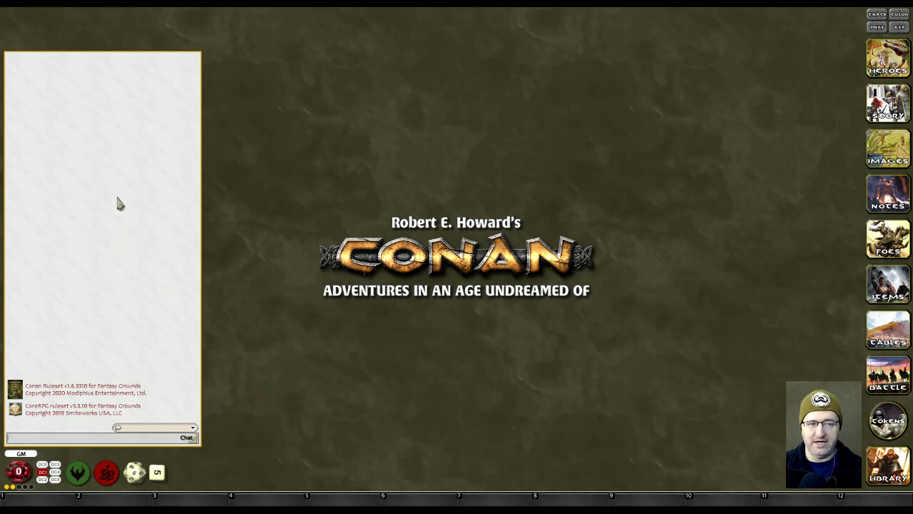
Throw the twenty-sided die on the tabletop, and roll it into the chat window
left_click_drag(133, 472, 347, 345)
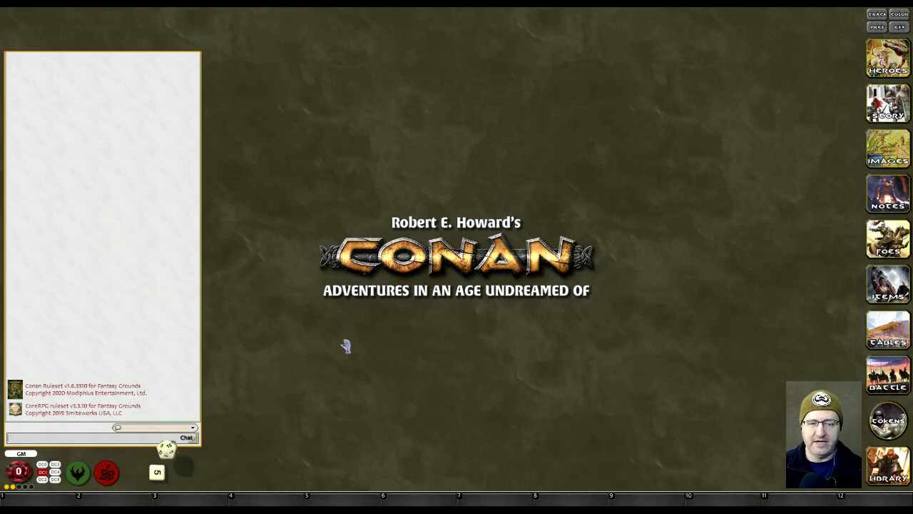
left_click_drag(549, 211, 691, 194)
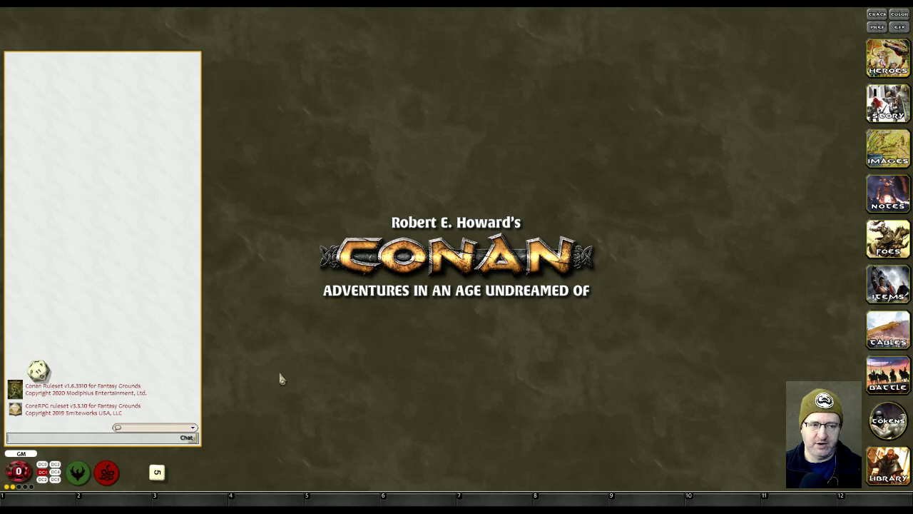
left_click_drag(39, 371, 123, 298)
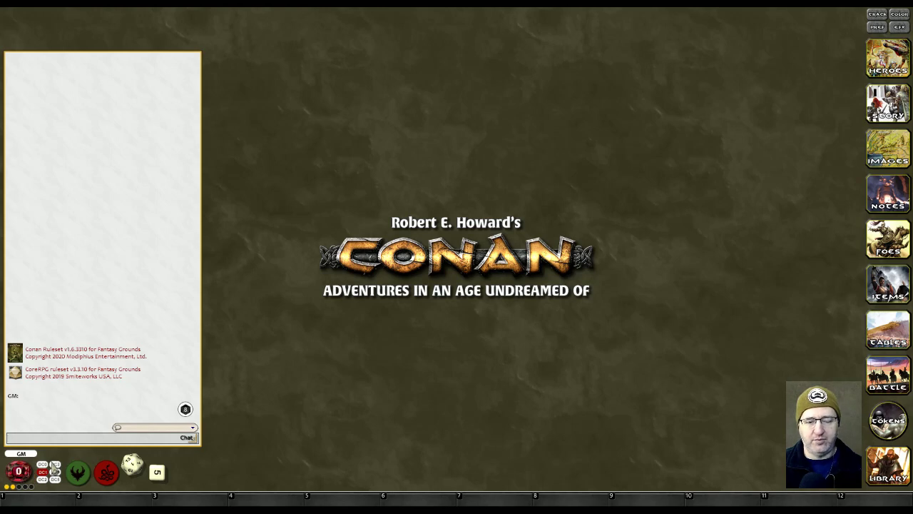
Raise the red counter beside the difficulty options to 2 and return it to 0, and switch the difficulty to DC0 and back to DC1
scroll(20, 472, "up", 2)
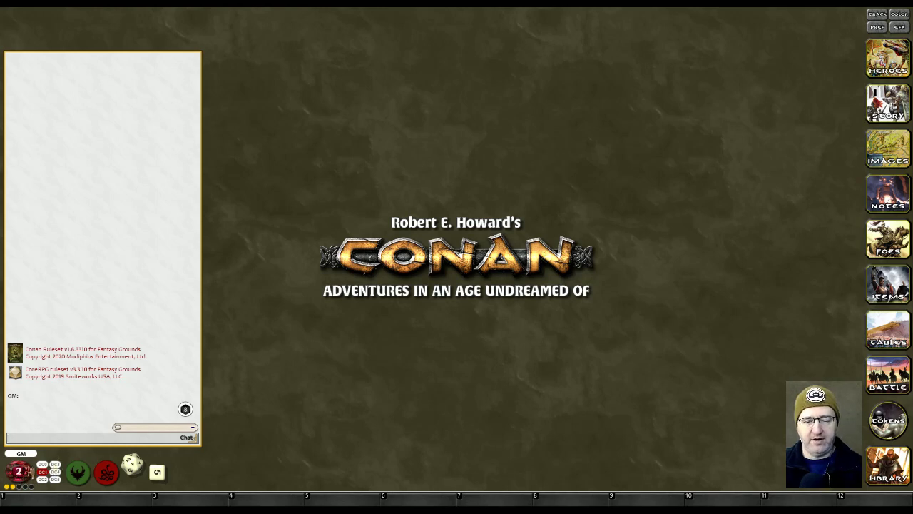
scroll(20, 470, "down", 2)
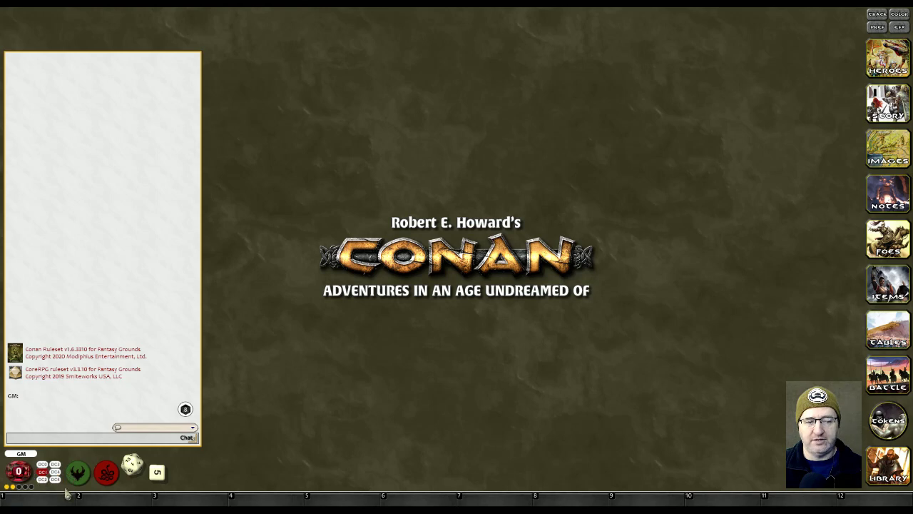
left_click(45, 469)
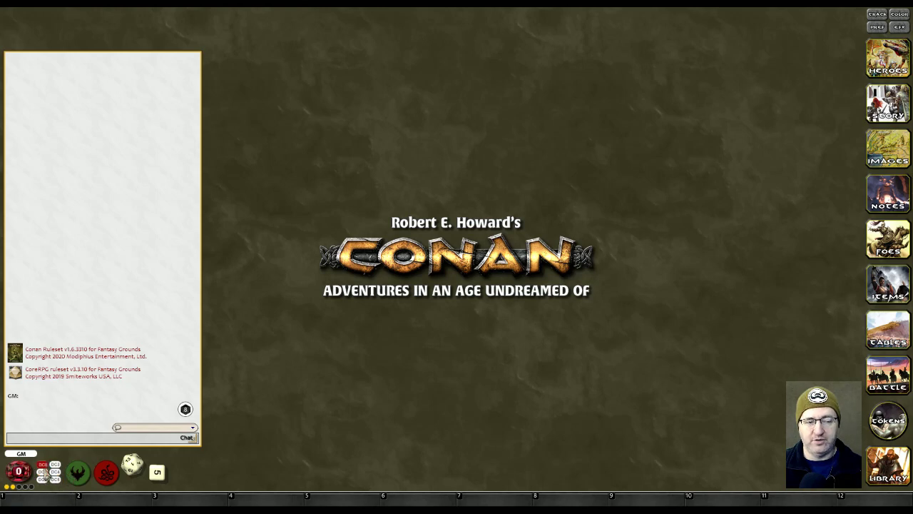
left_click(43, 473)
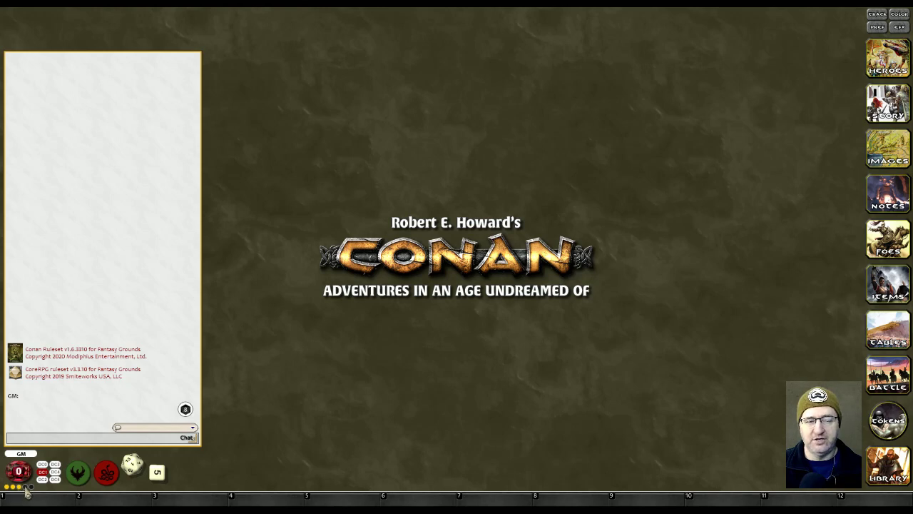
Raise the number of dice dots under the red counter to four, reset it to two, and return the difficulty to DC1
left_click(32, 489)
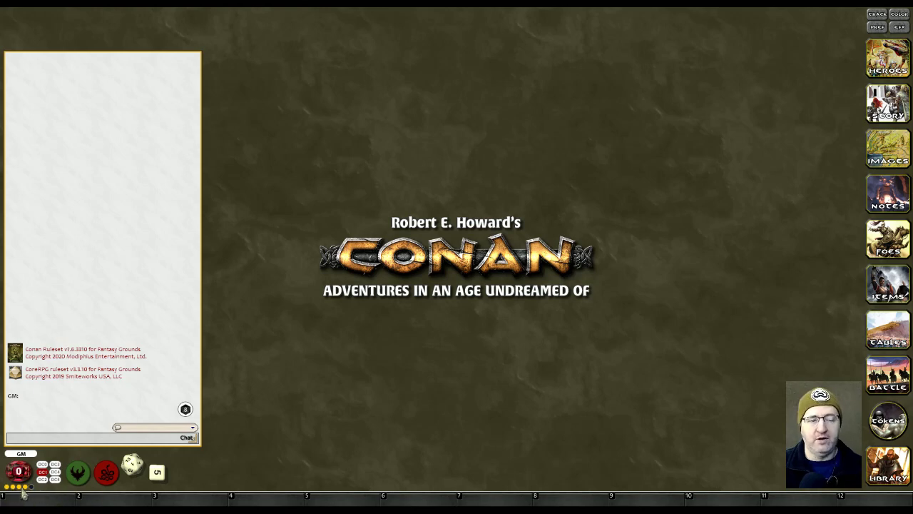
left_click(15, 490)
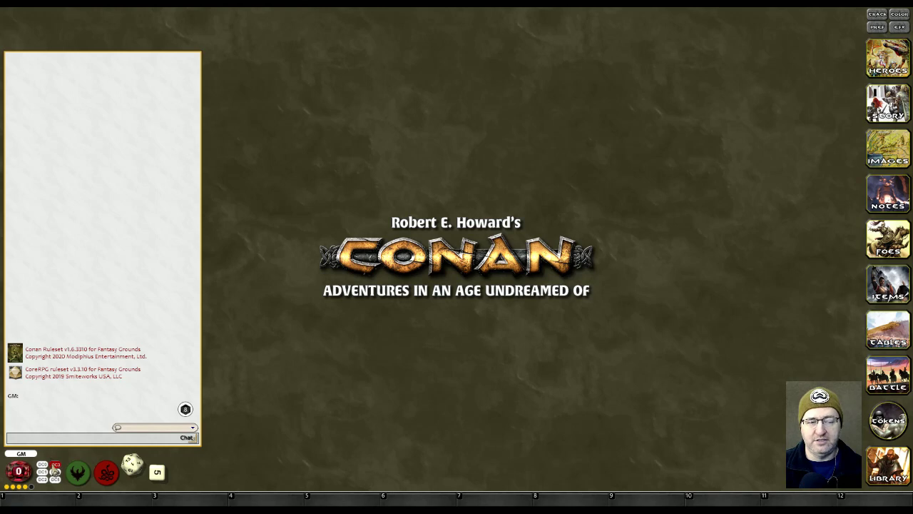
left_click(14, 489)
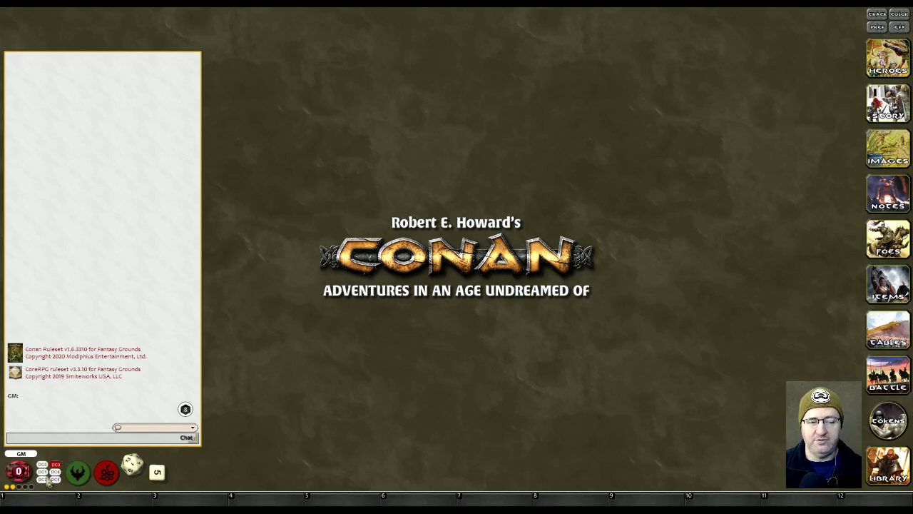
left_click(43, 473)
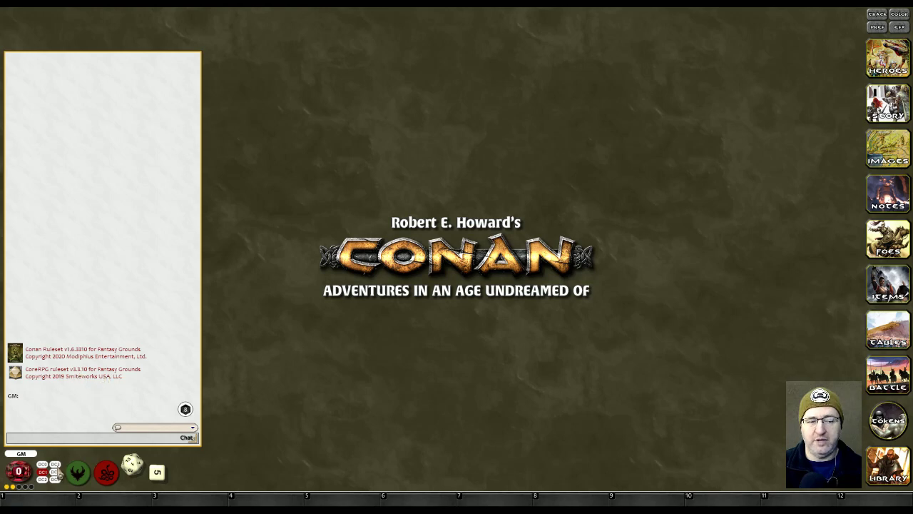
left_click(56, 480)
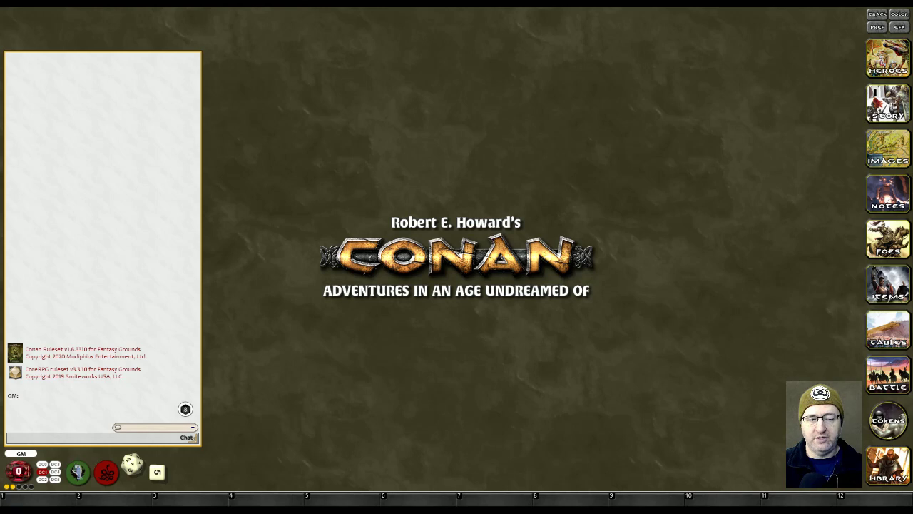
Add two Momentum chits on behalf of the players and one Doom chit to the pools
left_click(79, 472)
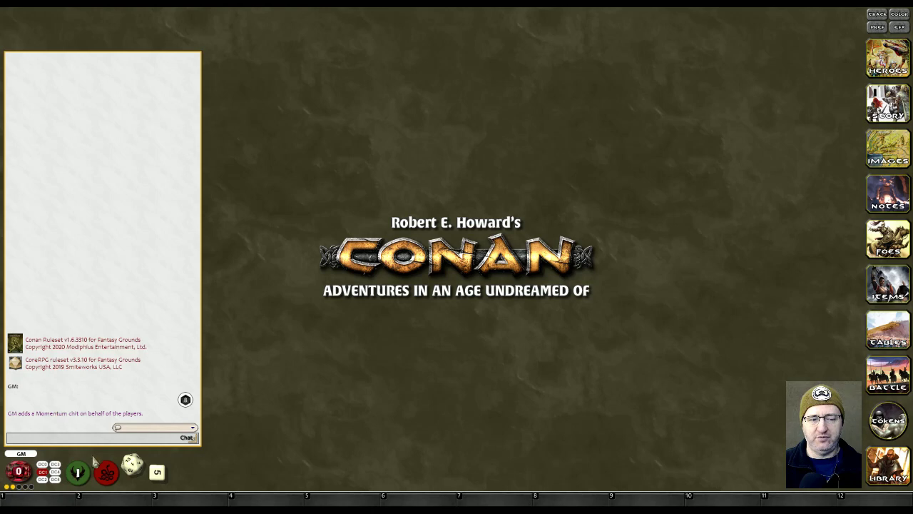
left_click(78, 473)
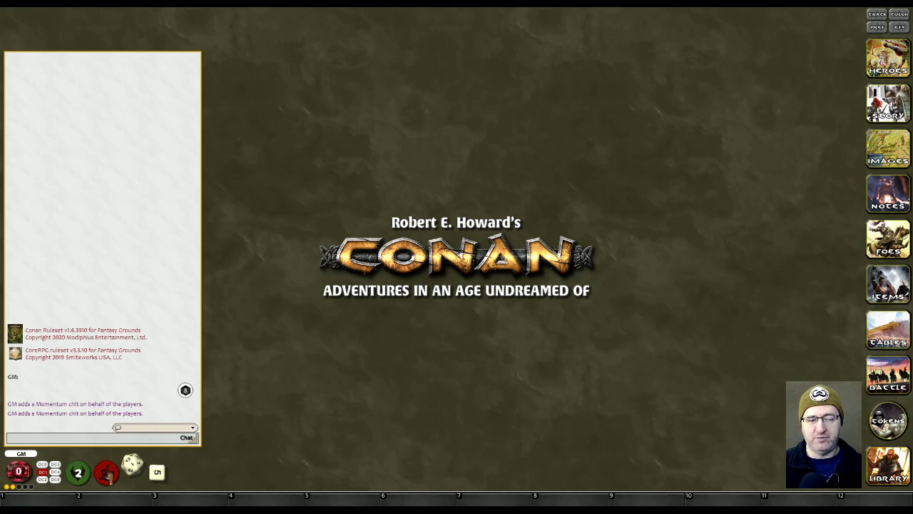
left_click(107, 474)
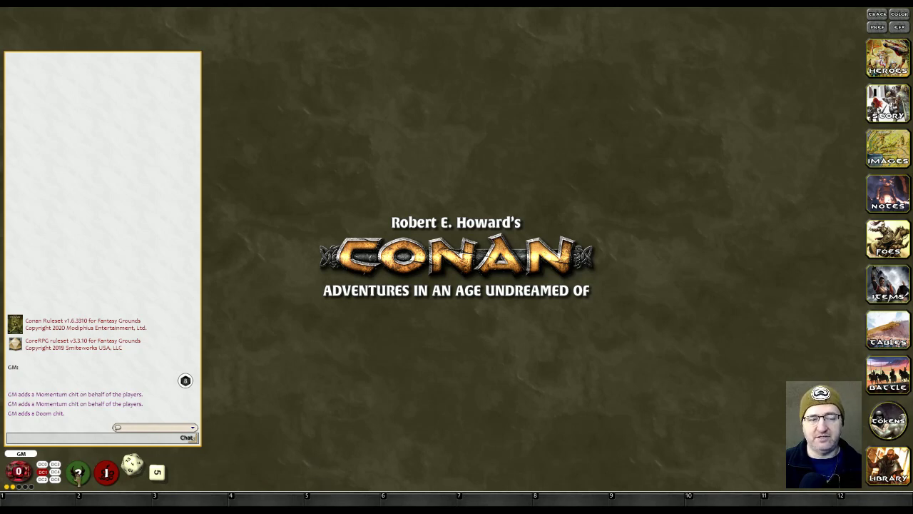
Play both Momentum chits and the Doom chit from the pools into the chat window
left_click_drag(78, 472, 67, 379)
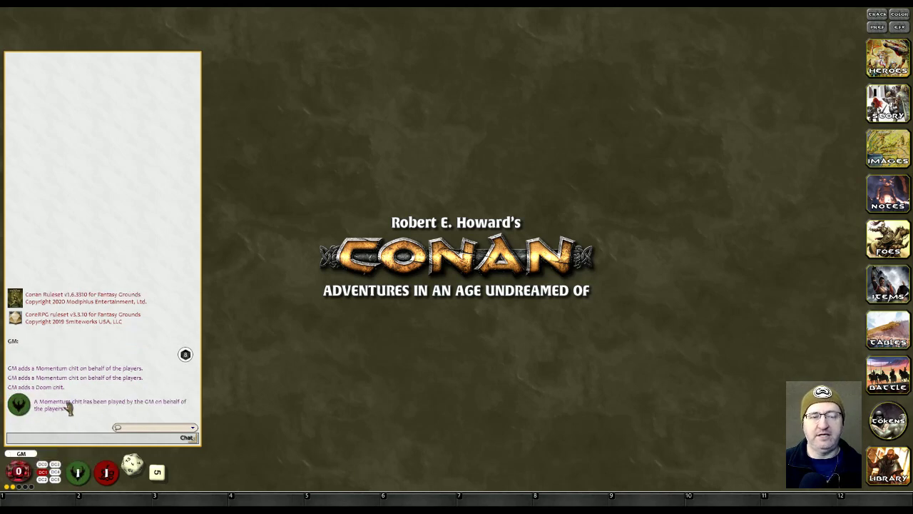
left_click_drag(108, 474, 87, 403)
left_click_drag(80, 475, 66, 396)
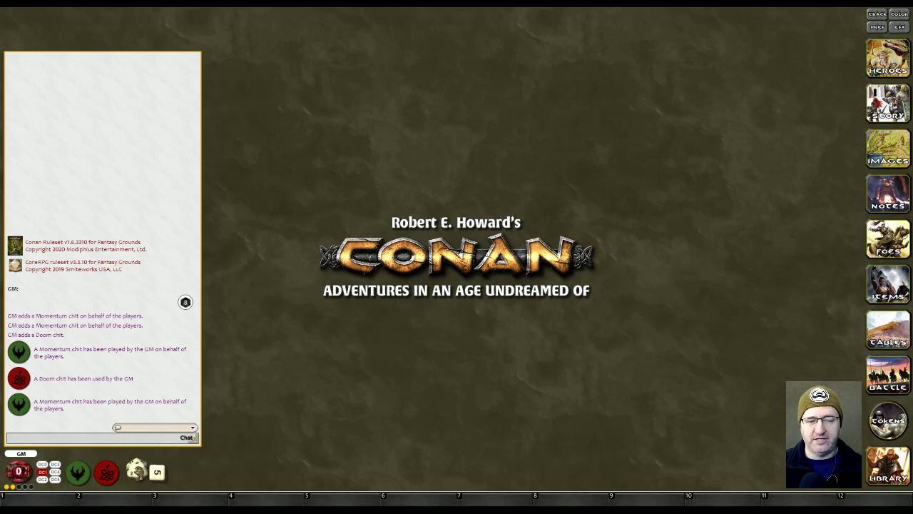
Roll a large handful of twenty-sided dice into the chat window, followed by a roll of two twenty-sided dice
left_click_drag(136, 469, 158, 350)
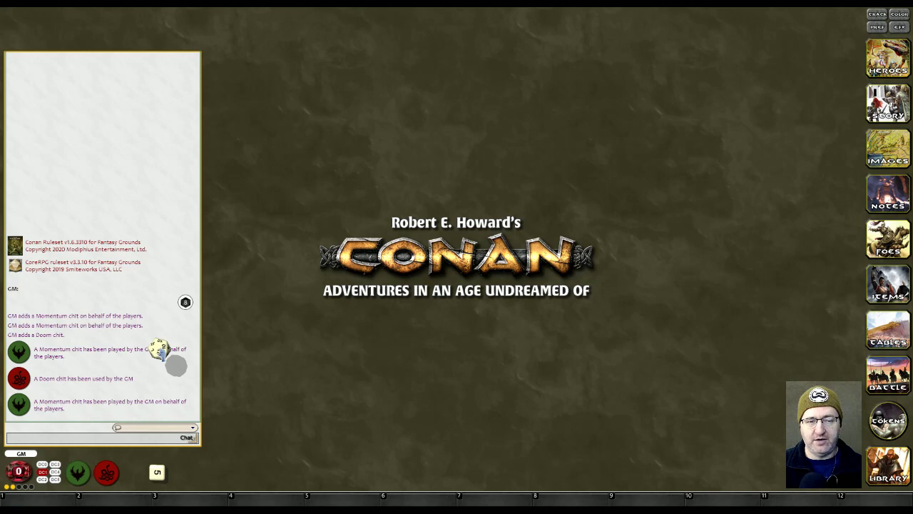
left_click_drag(161, 353, 162, 355)
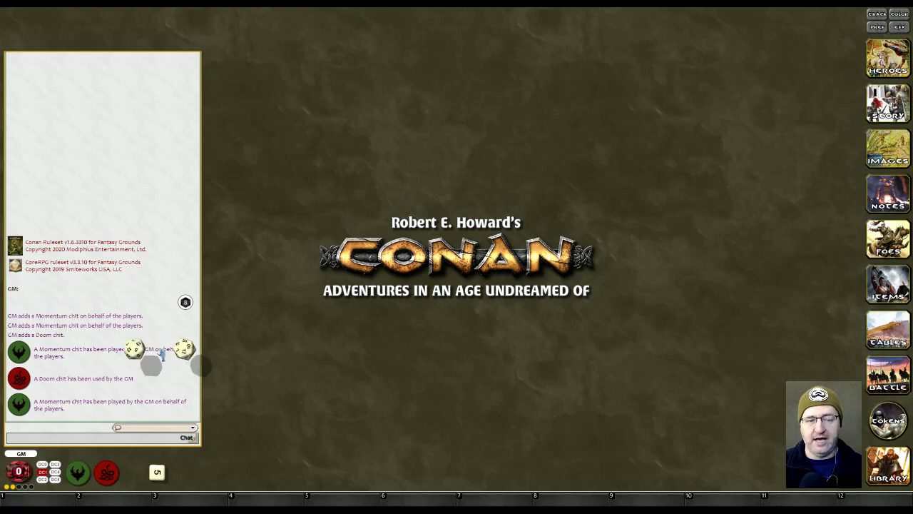
left_click_drag(162, 352, 150, 348)
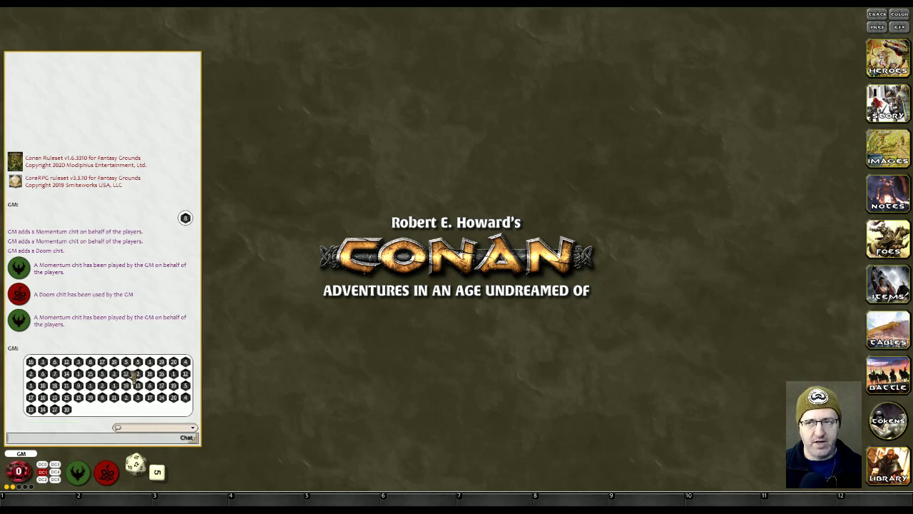
left_click_drag(135, 464, 143, 403)
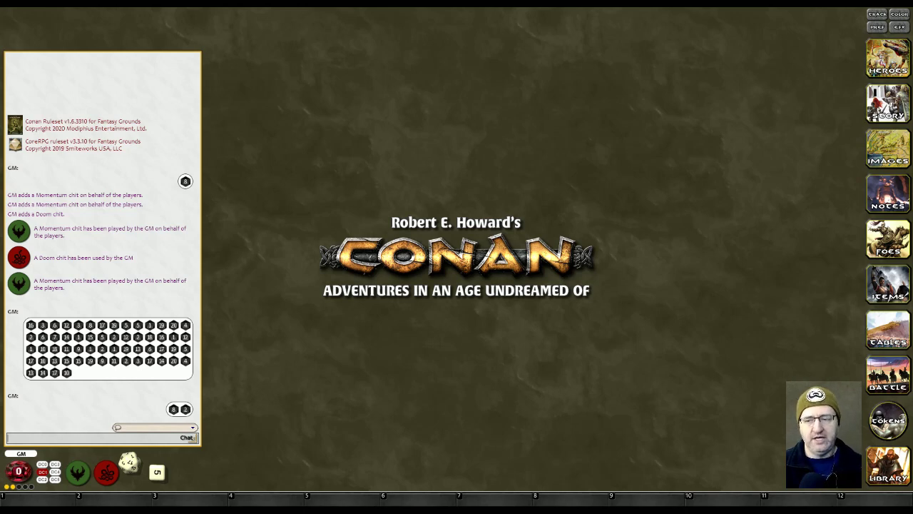
Open the data module activation list from the library and examine the available modules from start to end
left_click(889, 465)
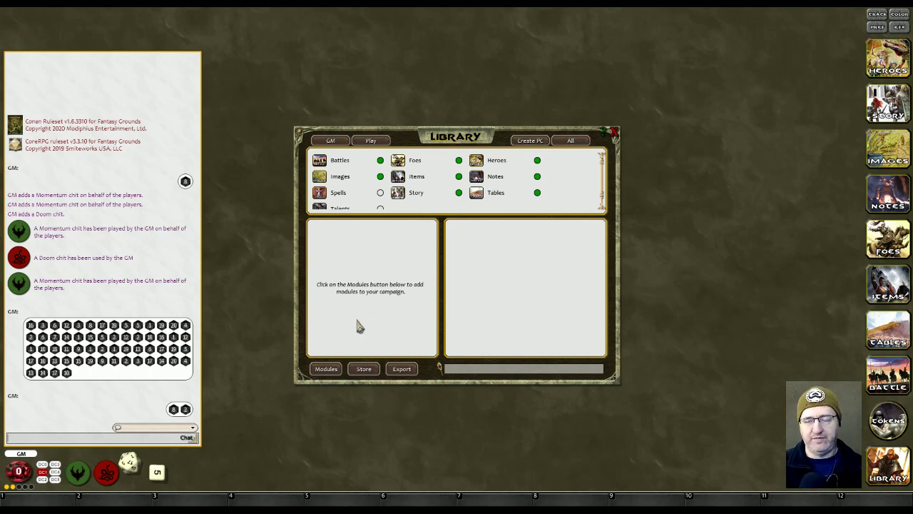
left_click(330, 374)
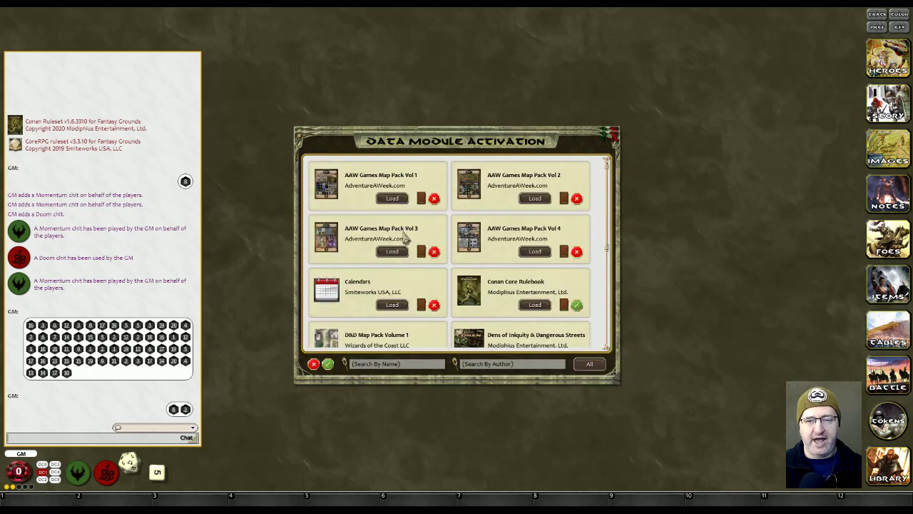
scroll(417, 237, "down", 2)
scroll(415, 237, "down", 3)
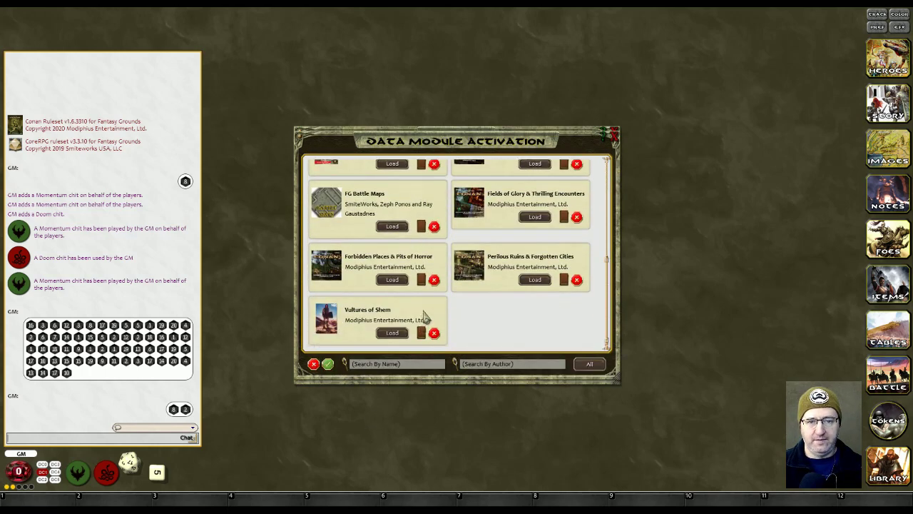
scroll(421, 314, "up", 4)
scroll(421, 309, "up", 2)
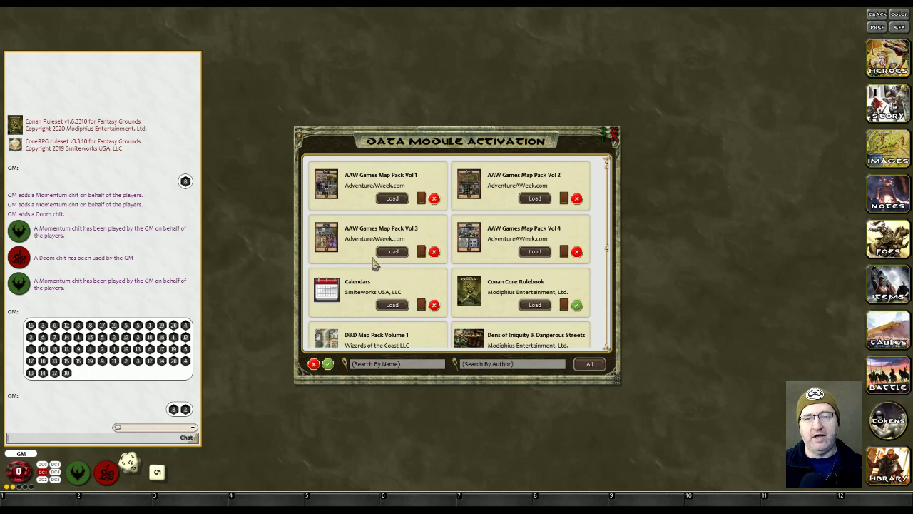
scroll(455, 259, "down", 5)
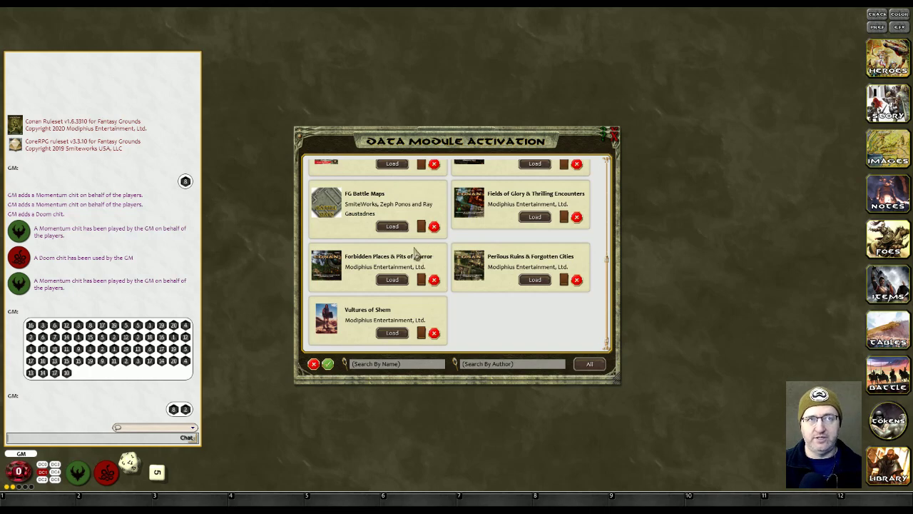
scroll(408, 256, "up", 5)
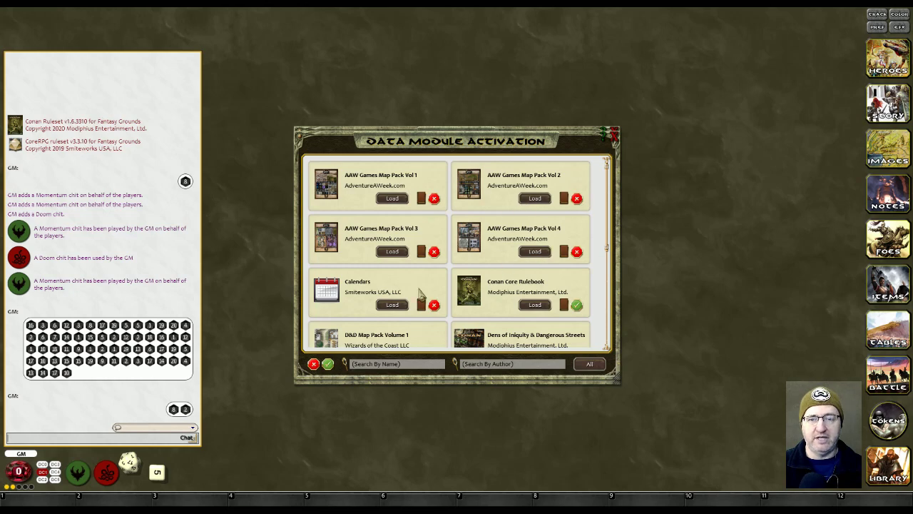
scroll(504, 308, "down", 2)
scroll(505, 307, "down", 3)
scroll(485, 306, "up", 5)
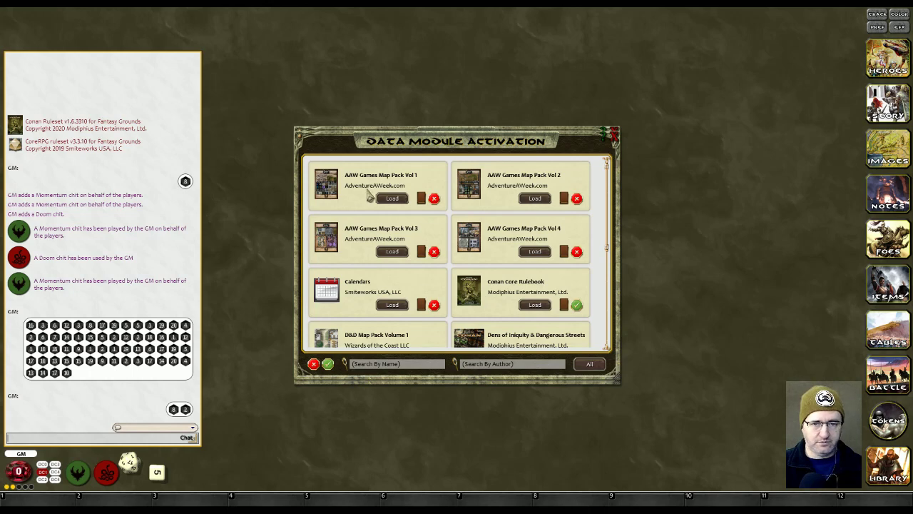
Load the Conan Core Rulebook, Dens of Iniquity & Dangerous Streets, and Fields of Glory & Thrilling Encounters modules
left_click(535, 305)
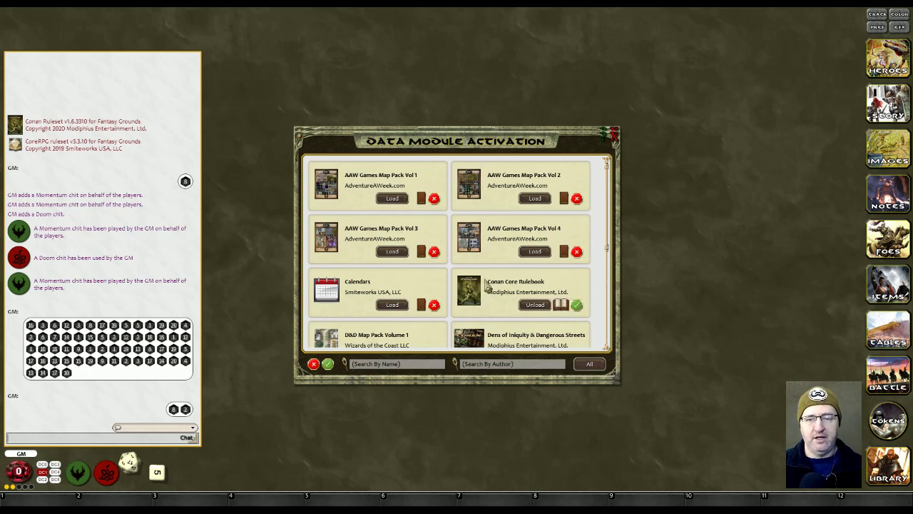
scroll(491, 286, "down", 2)
left_click(535, 315)
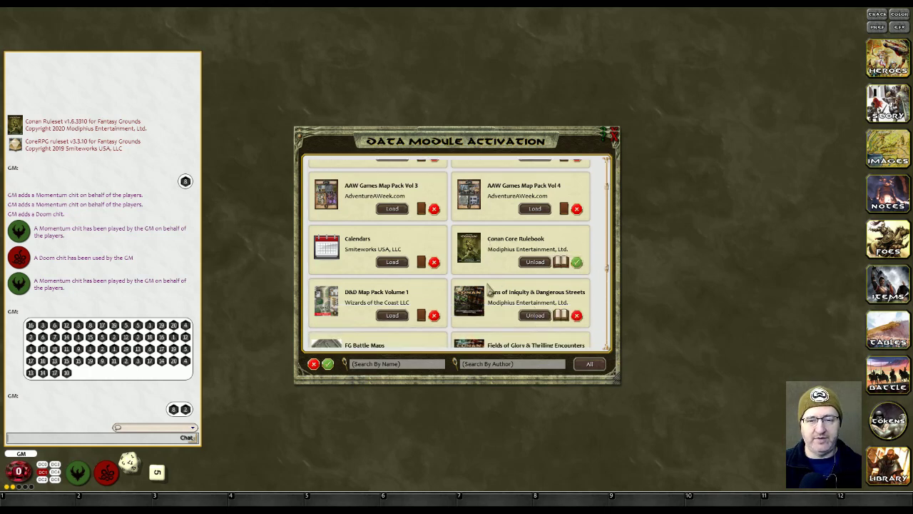
scroll(493, 286, "down", 4)
left_click(536, 283)
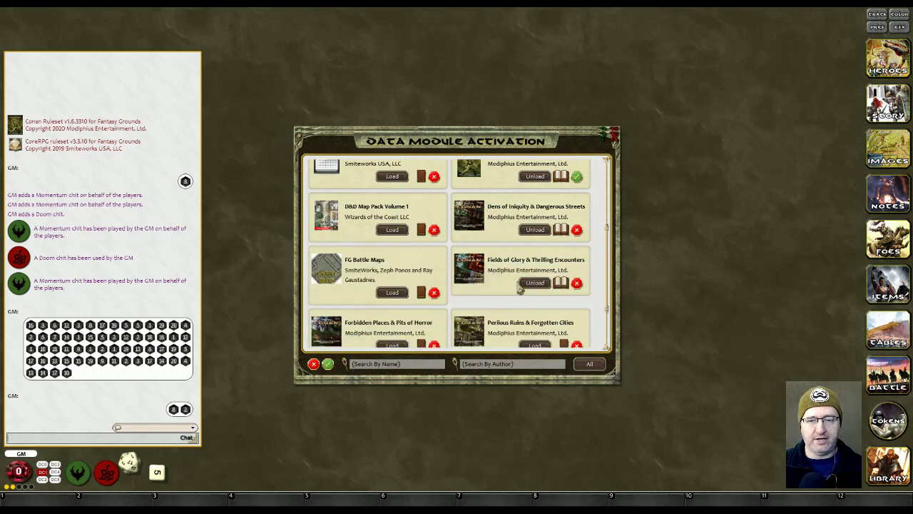
Load the Perilous Ruins & Forgotten Cities, Forbidden Places & Pits of Horror, and Vultures of Shem modules
scroll(527, 300, "down", 2)
left_click(536, 304)
left_click(393, 303)
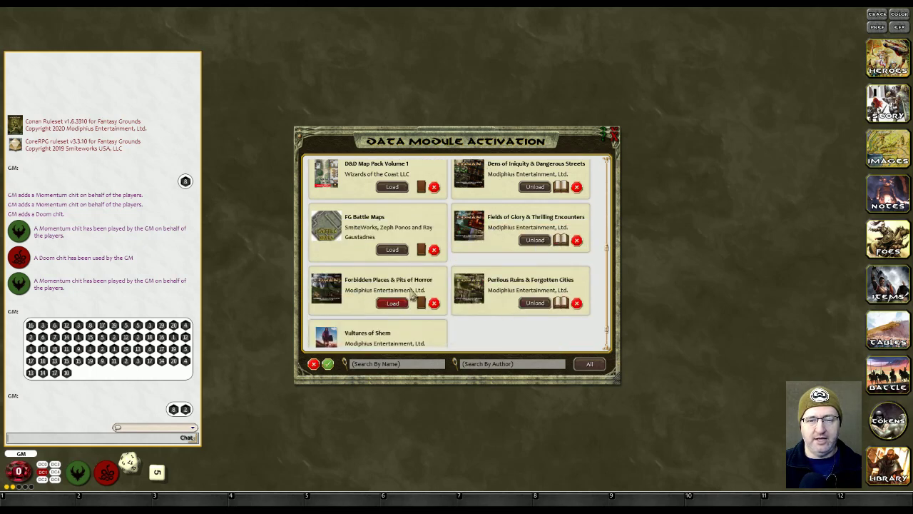
scroll(398, 305, "down", 1)
left_click(391, 336)
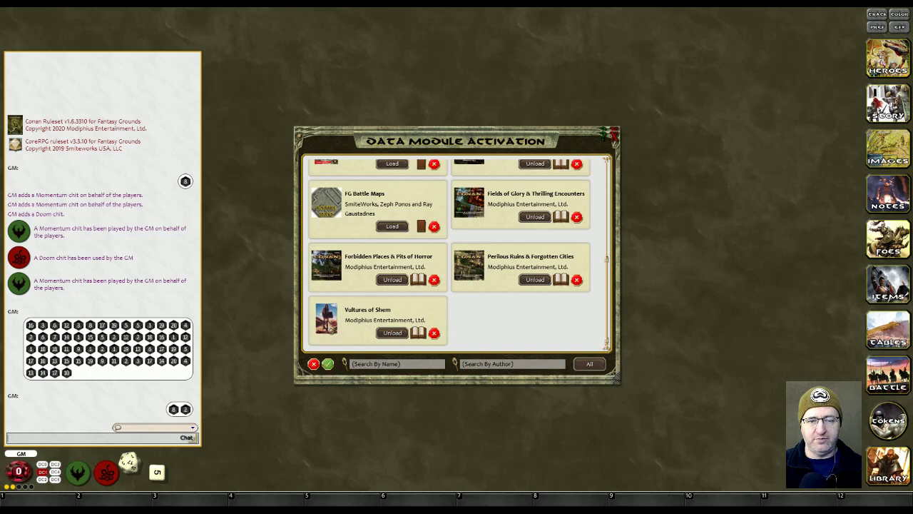
Look through the data module list again to check the load state and access markers of each module
scroll(511, 311, "up", 3)
scroll(510, 303, "up", 3)
scroll(518, 279, "down", 2)
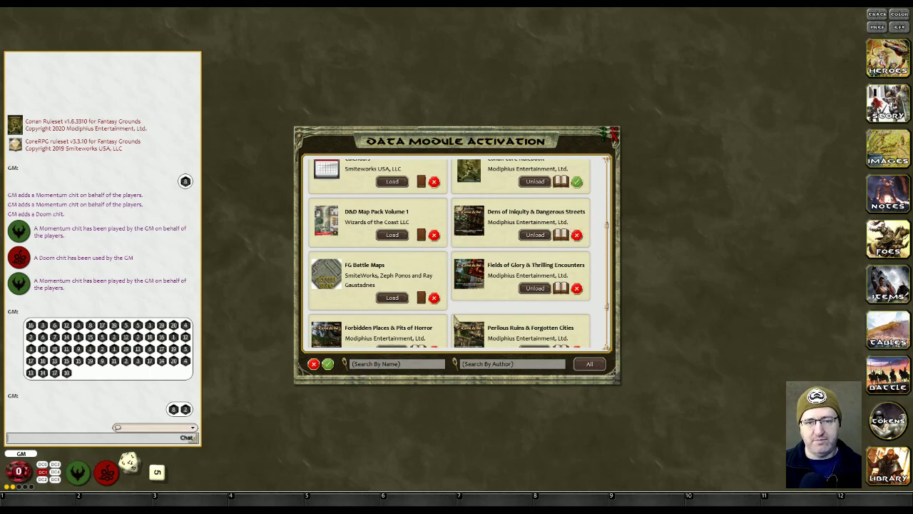
scroll(421, 325, "down", 3)
scroll(421, 303, "up", 12)
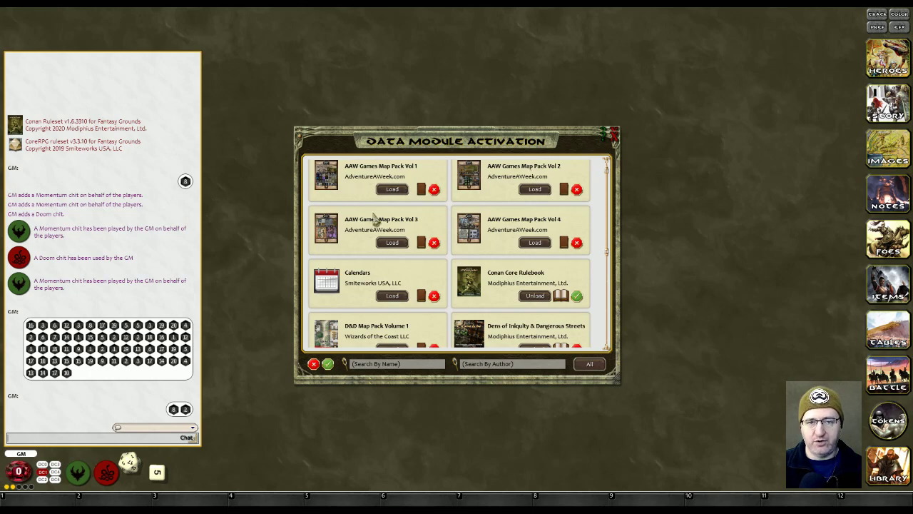
scroll(432, 229, "down", 1)
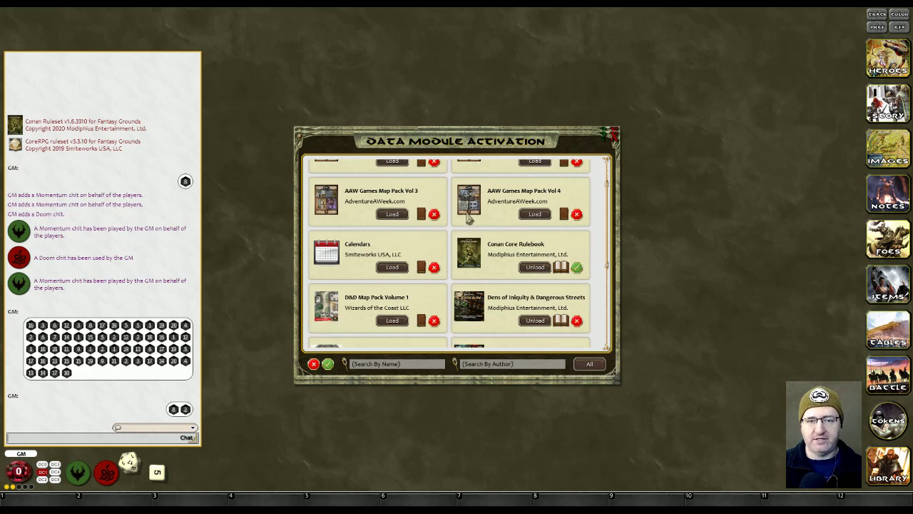
scroll(421, 232, "down", 1)
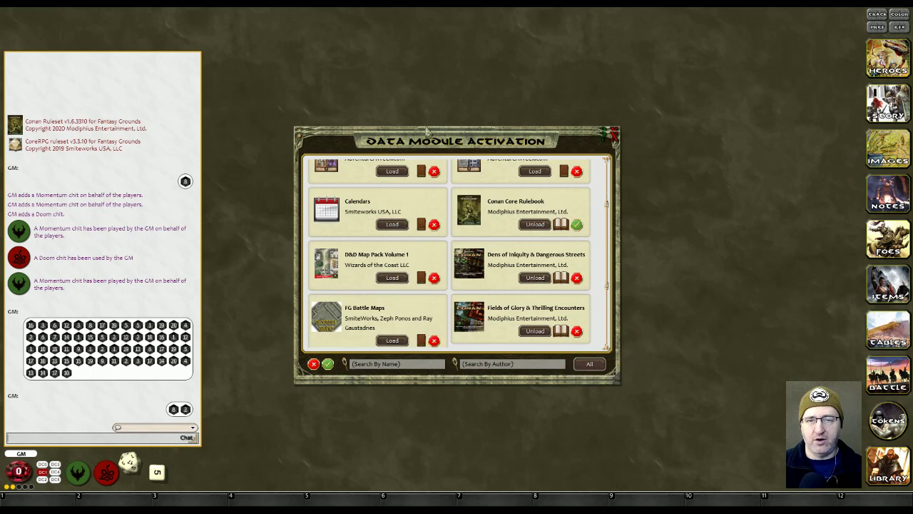
scroll(450, 286, "up", 2)
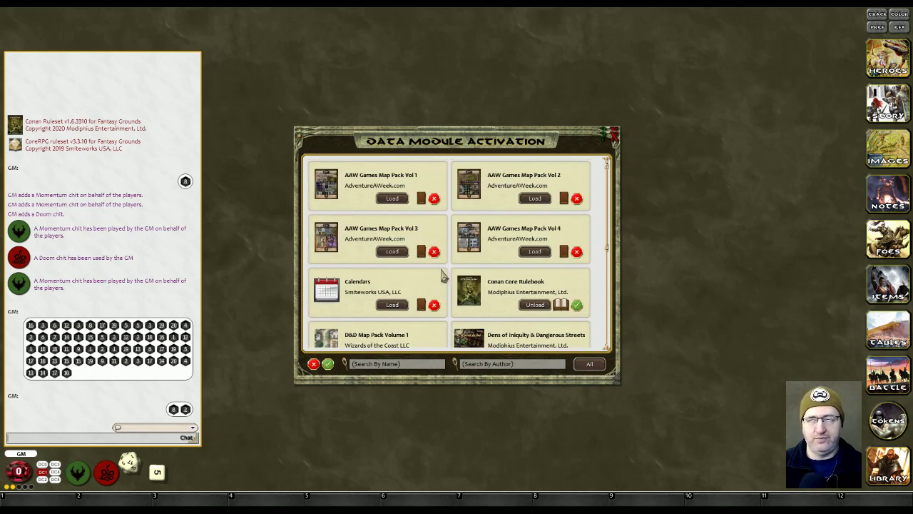
Review the player access markers of the Conan modules throughout the data module list
scroll(420, 267, "down", 4)
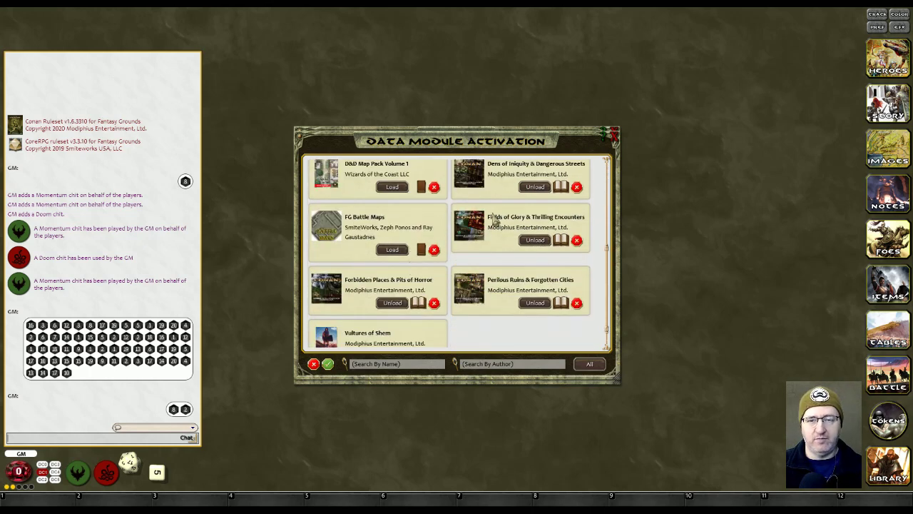
scroll(498, 281, "down", 1)
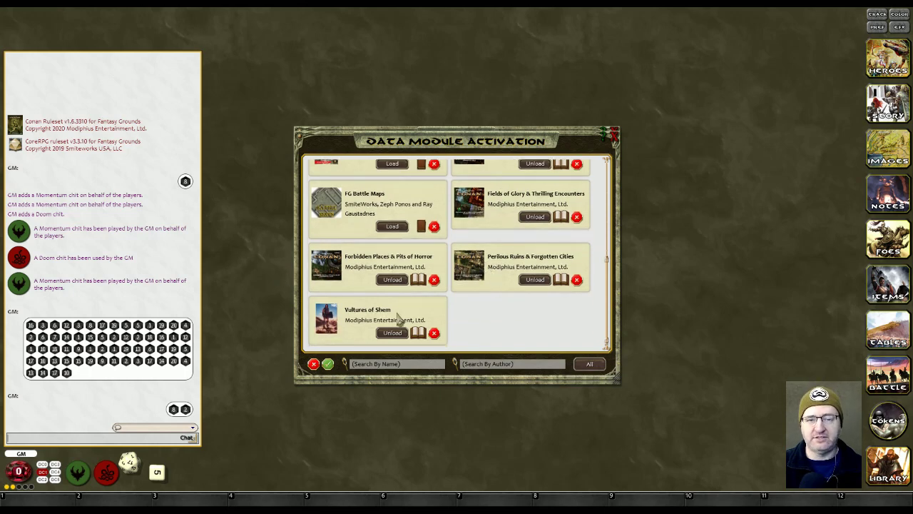
scroll(389, 307, "up", 6)
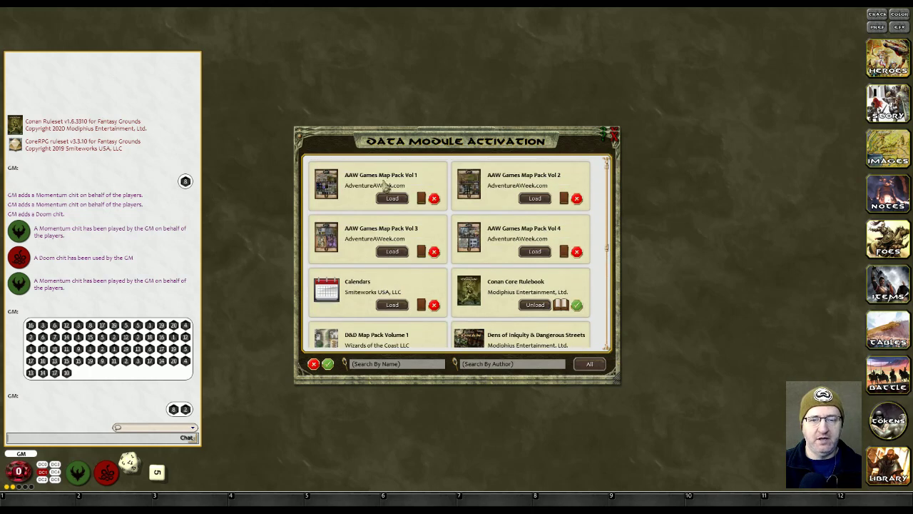
scroll(536, 289, "down", 1)
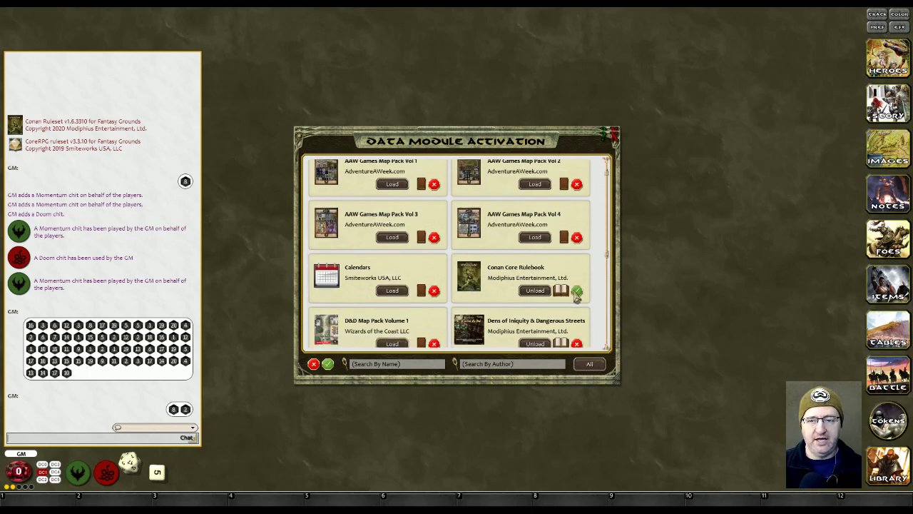
scroll(512, 278, "down", 3)
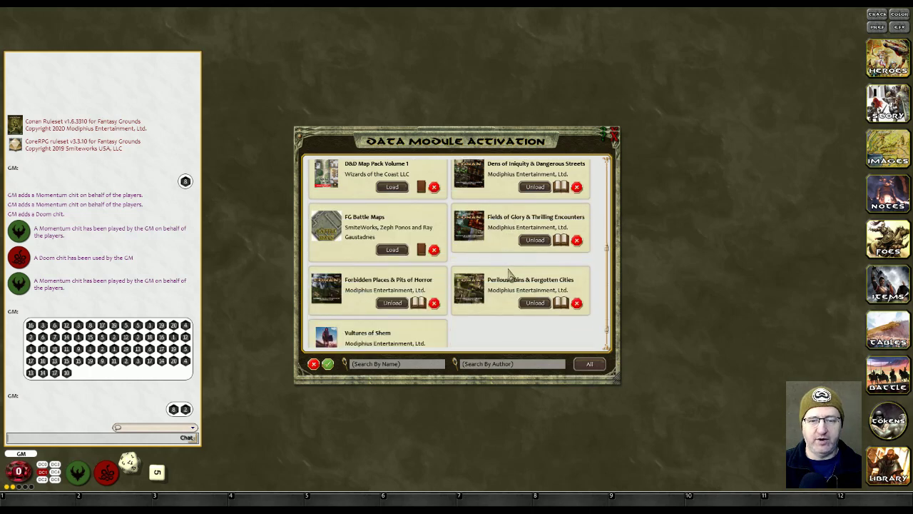
Allow player access to the Fields of Glory & Thrilling Encounters module and block it again
scroll(511, 273, "up", 1)
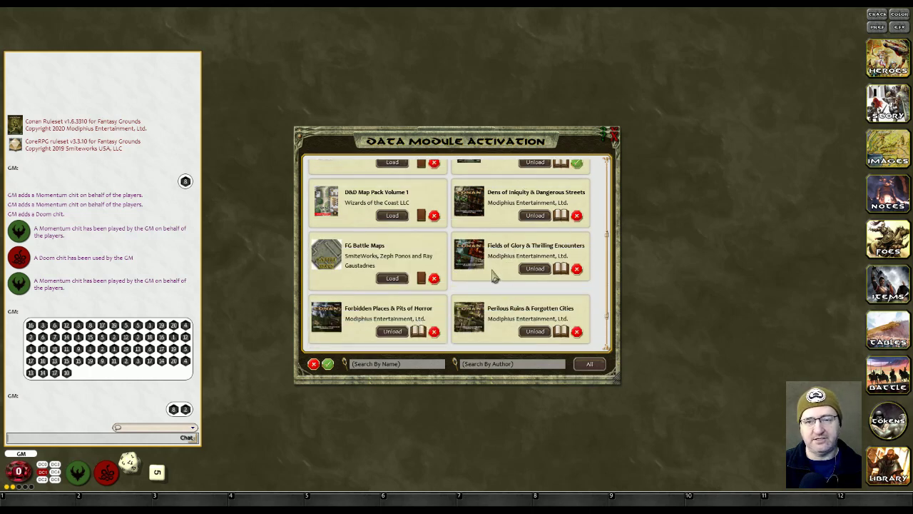
left_click(577, 270)
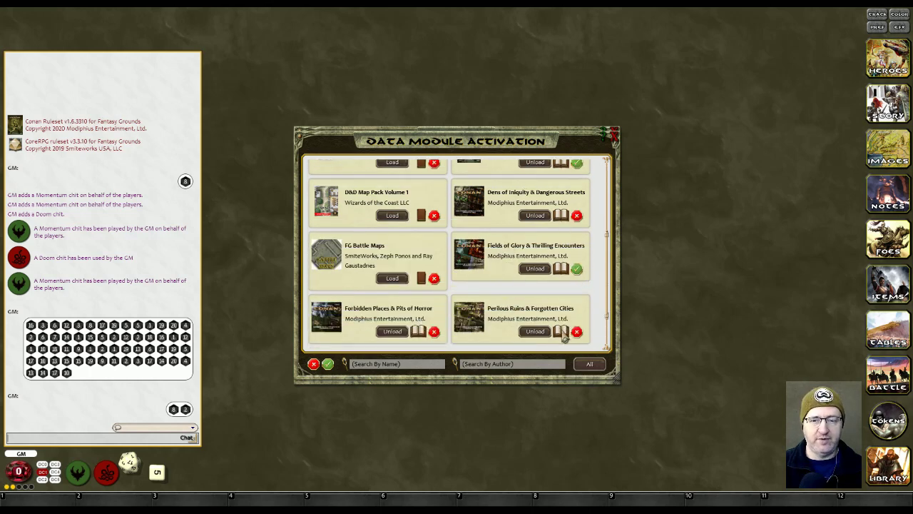
left_click(578, 274)
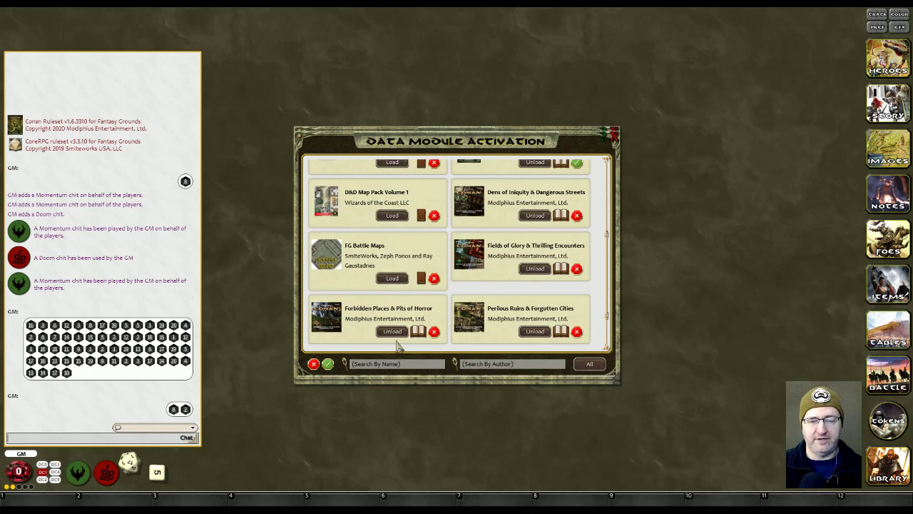
Close the data module list and look through the adventure, map pack and rulebook modules loaded in the library
scroll(432, 262, "down", 1)
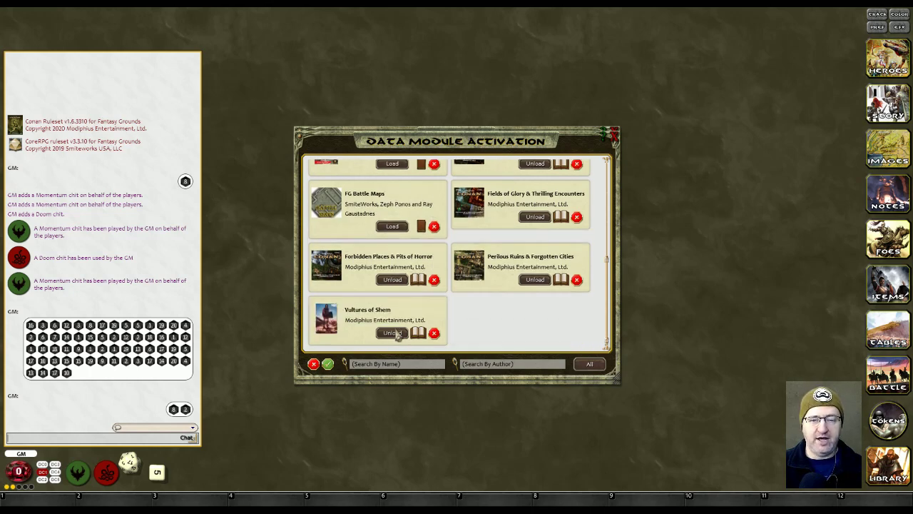
scroll(390, 312, "up", 4)
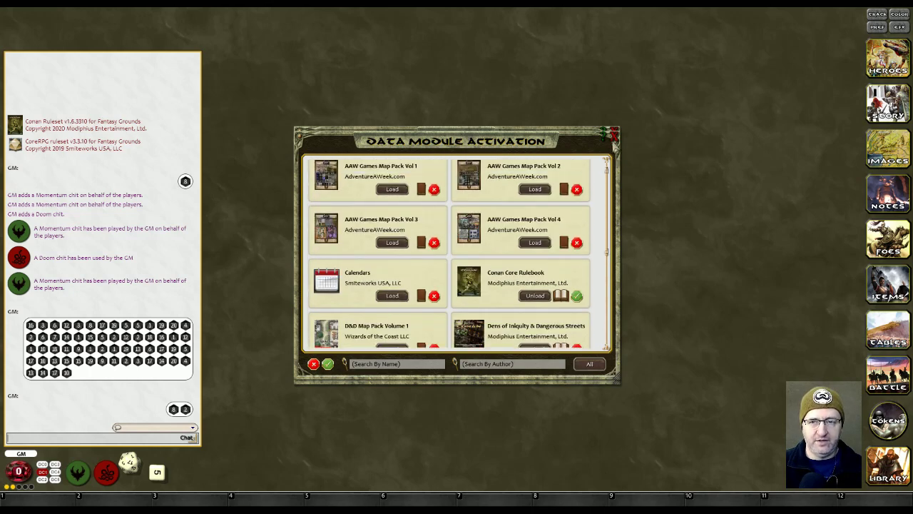
left_click(613, 136)
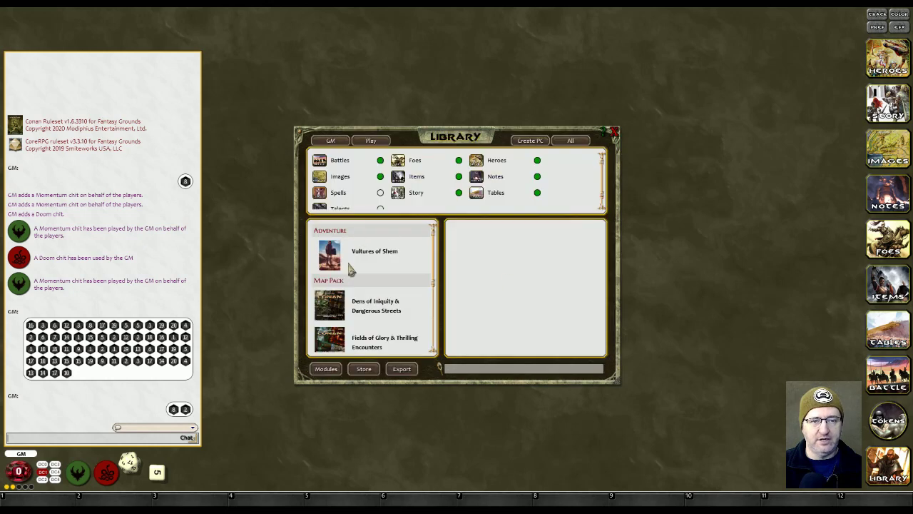
scroll(363, 301, "down", 4)
scroll(367, 300, "up", 4)
scroll(367, 300, "down", 4)
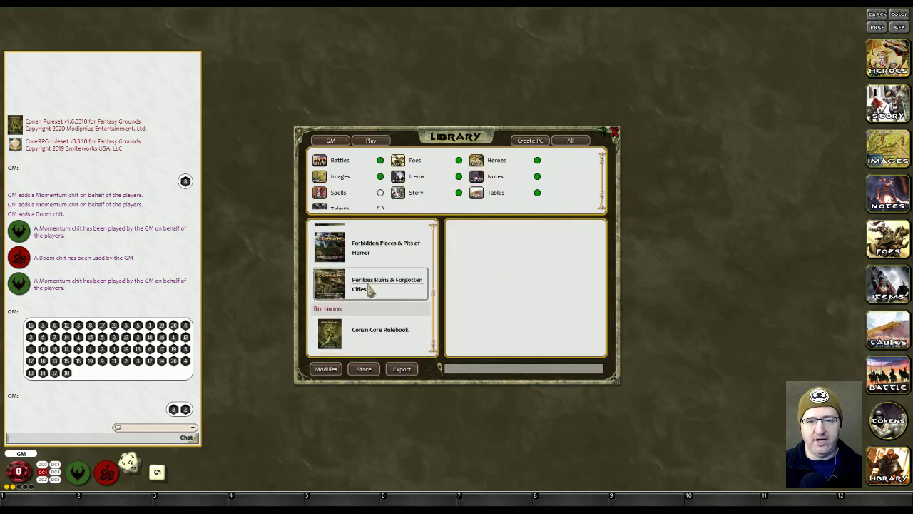
scroll(371, 325, "up", 5)
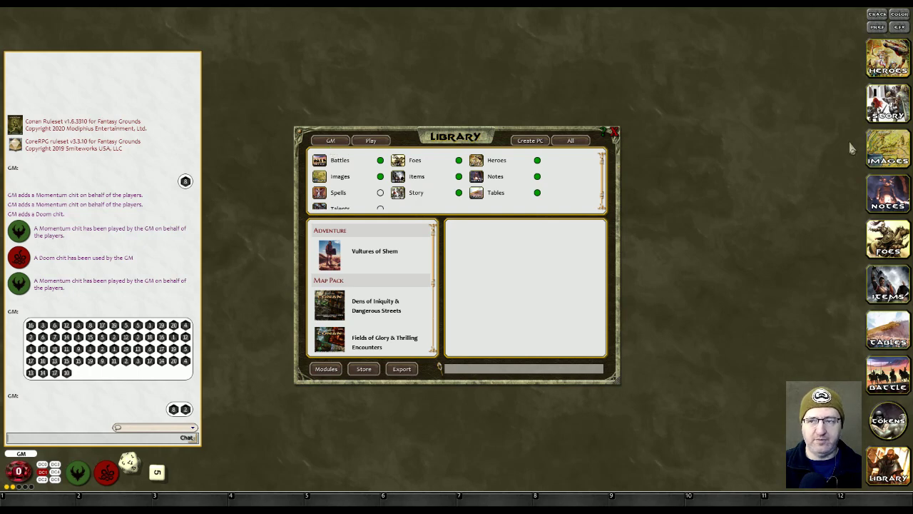
Try the Play, Create PC and All presets for the record types displayed in the sidebar
left_click(374, 142)
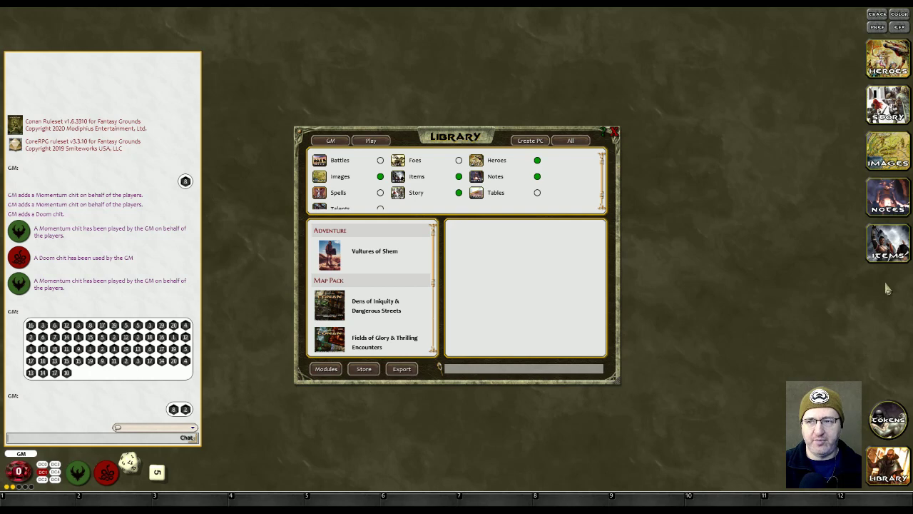
left_click(528, 141)
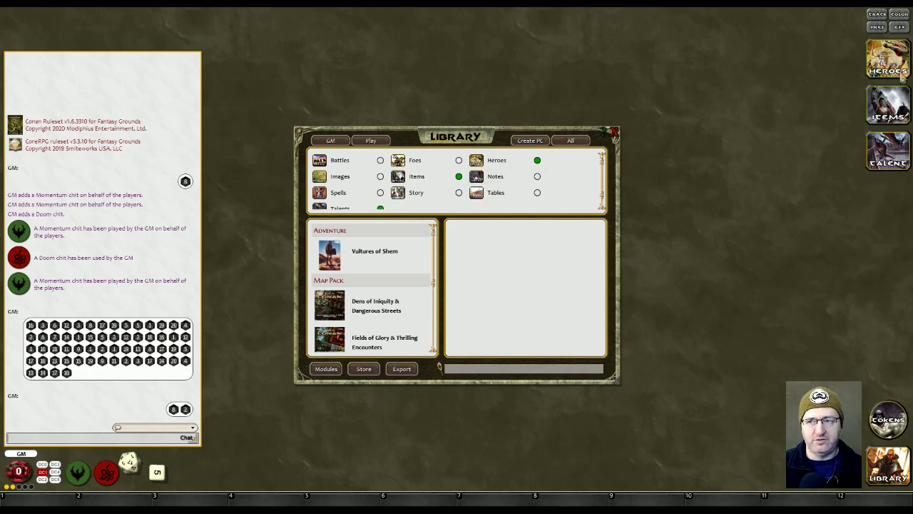
left_click(573, 141)
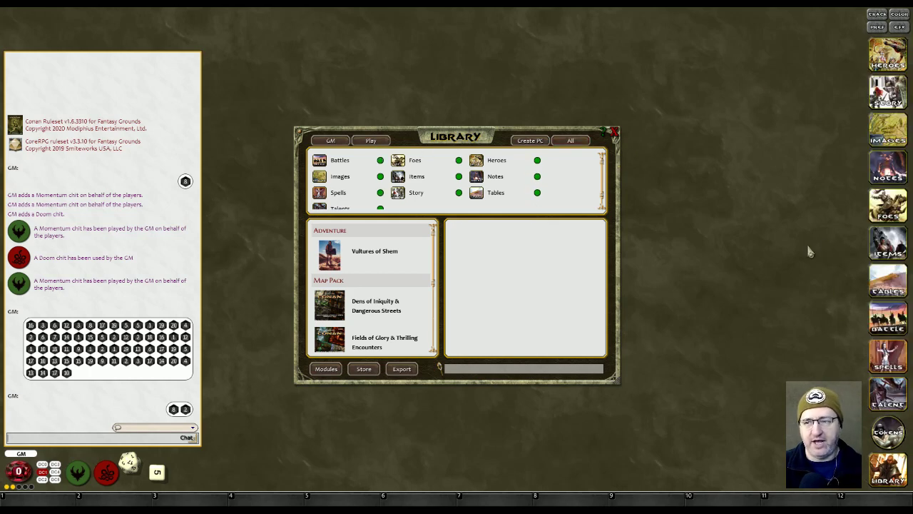
left_click(526, 143)
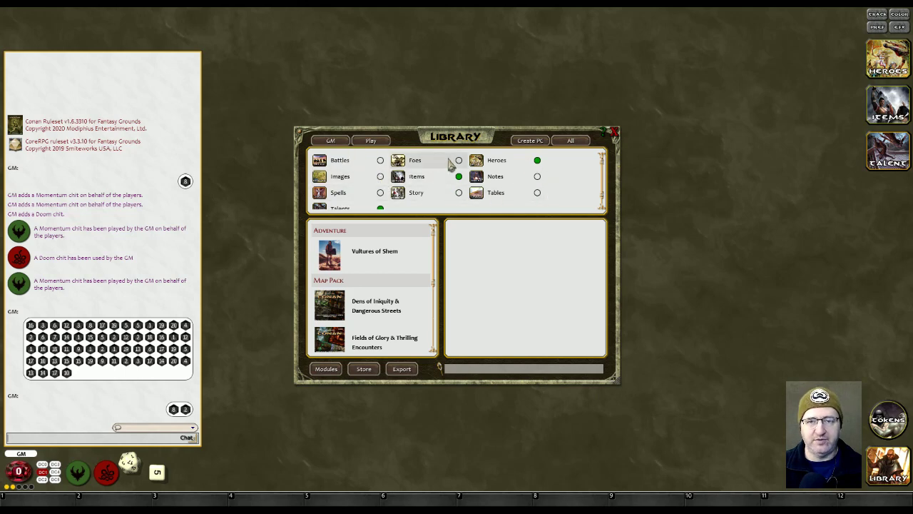
left_click(571, 141)
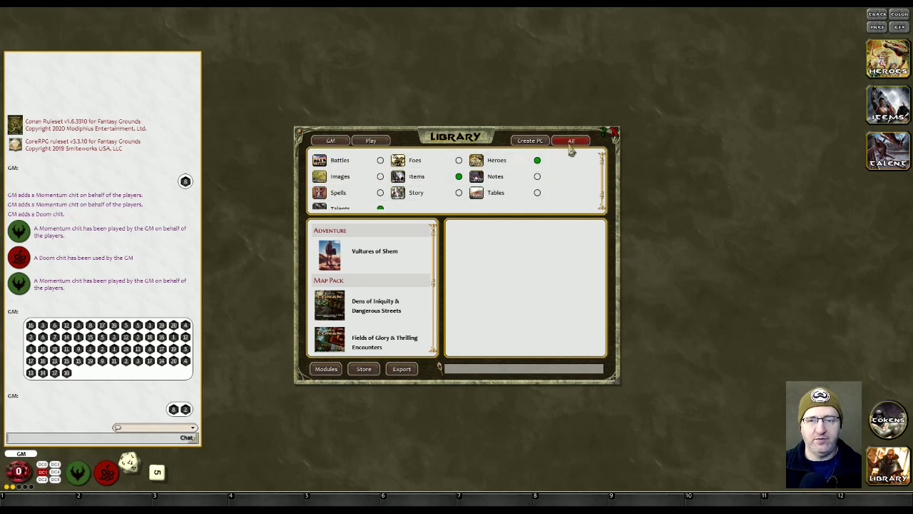
Apply the Create PC sidebar preset and add the Tables and Notes record types to it
left_click(532, 141)
scroll(428, 178, "down", 1)
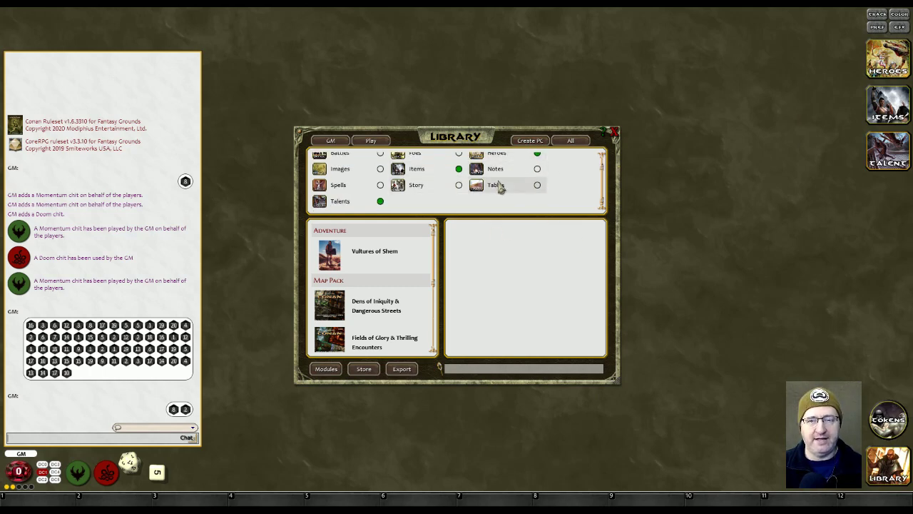
left_click(537, 186)
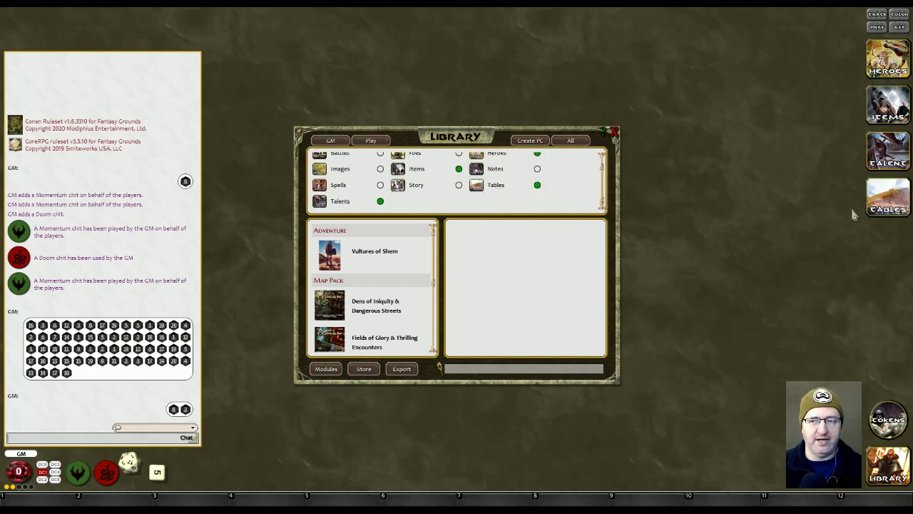
left_click(537, 169)
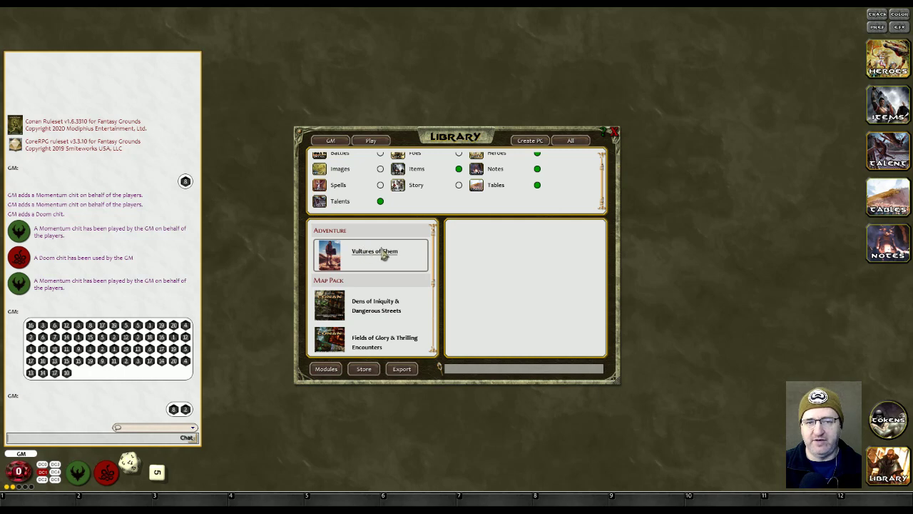
Examine the module export form's fields and data categories, and briefly recheck the data module list, closing both without changes
scroll(361, 314, "down", 3)
scroll(364, 310, "up", 2)
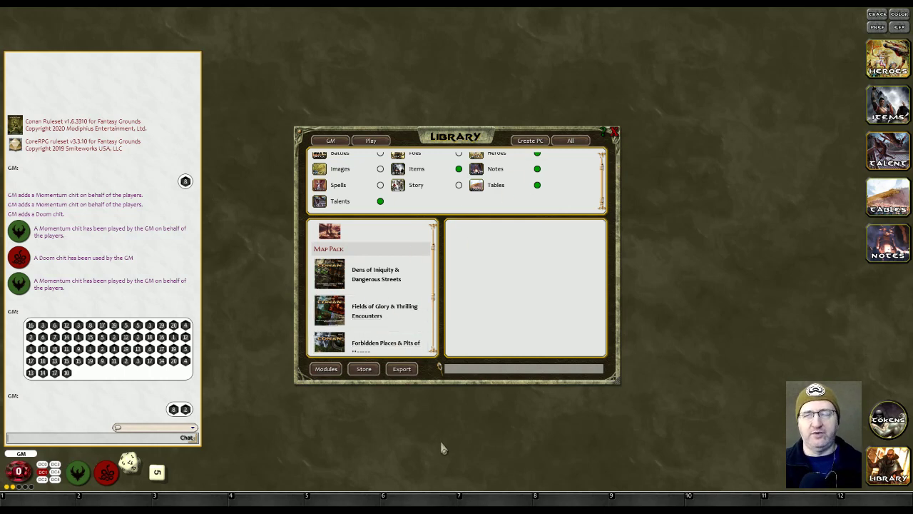
left_click(403, 371)
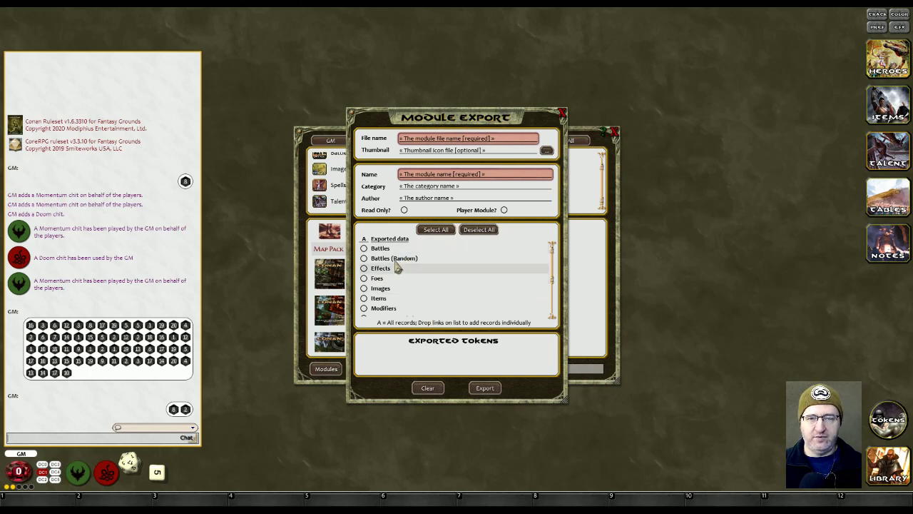
scroll(412, 259, "down", 2)
scroll(408, 255, "down", 1)
scroll(407, 255, "up", 4)
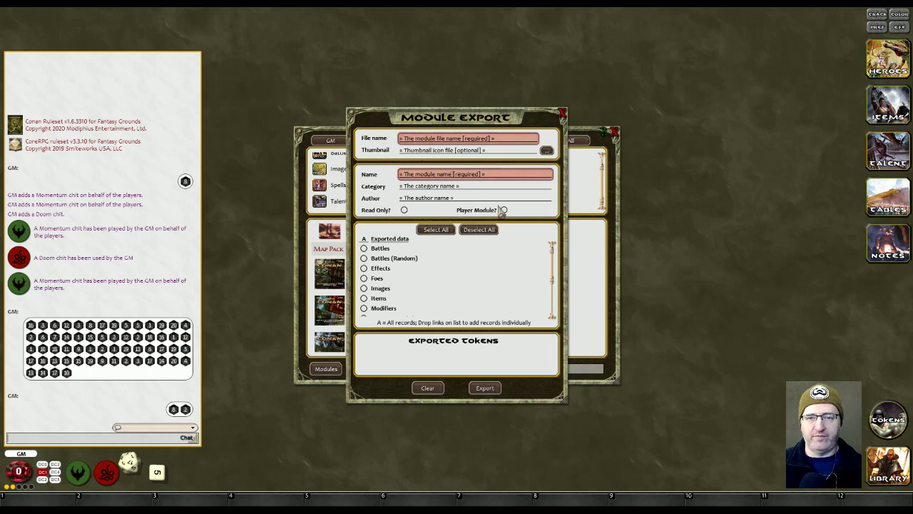
left_click(562, 113)
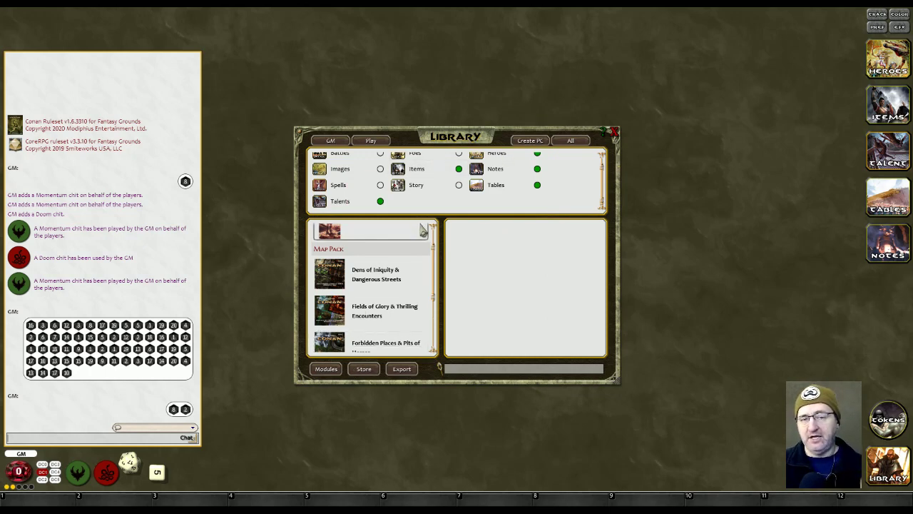
left_click(325, 368)
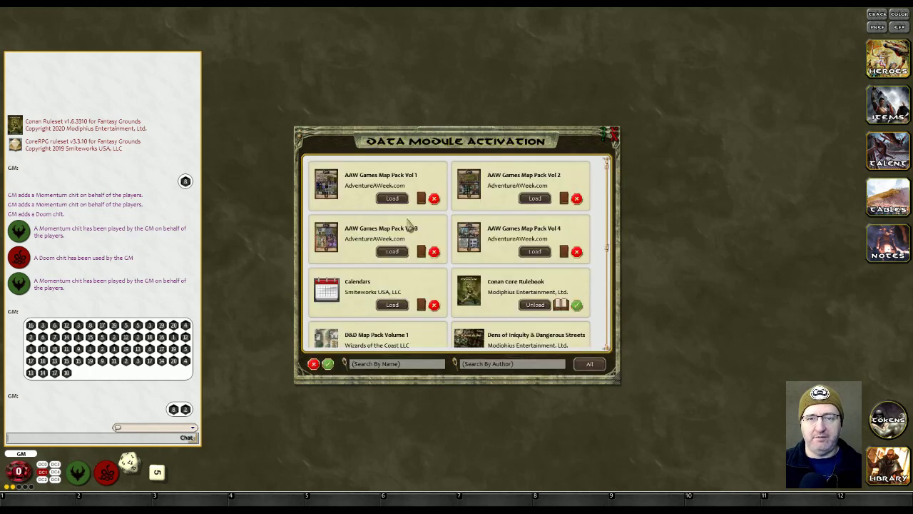
left_click(612, 135)
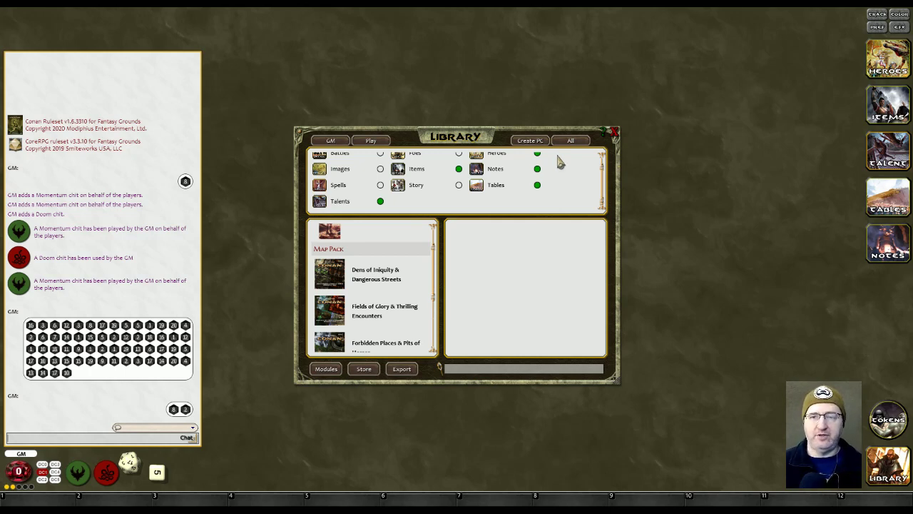
Display all record types in the sidebar and close the library
left_click(571, 141)
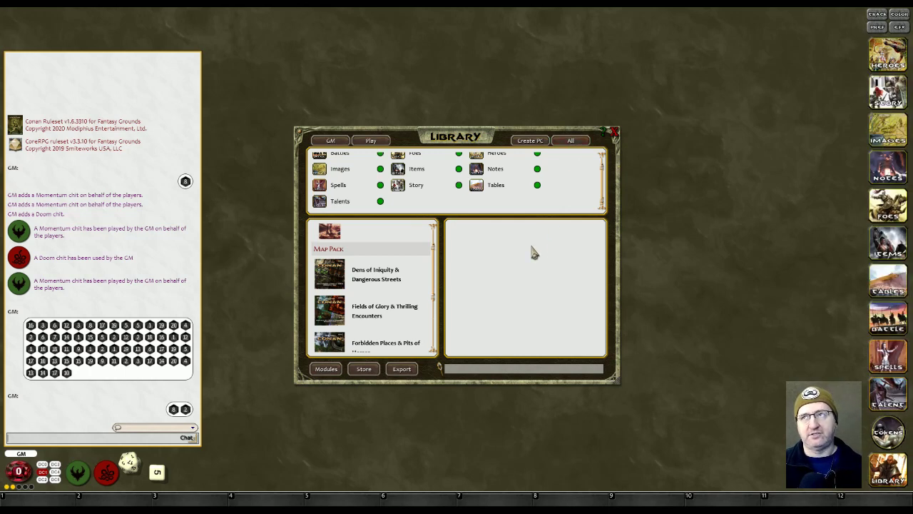
left_click(614, 133)
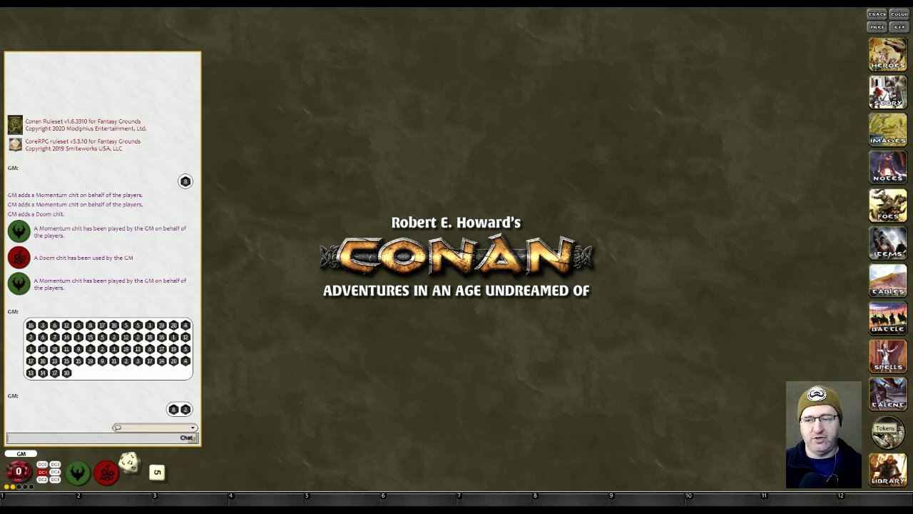
Browse the token box, including the GM token folder and the Animals bag, and close it
left_click(888, 432)
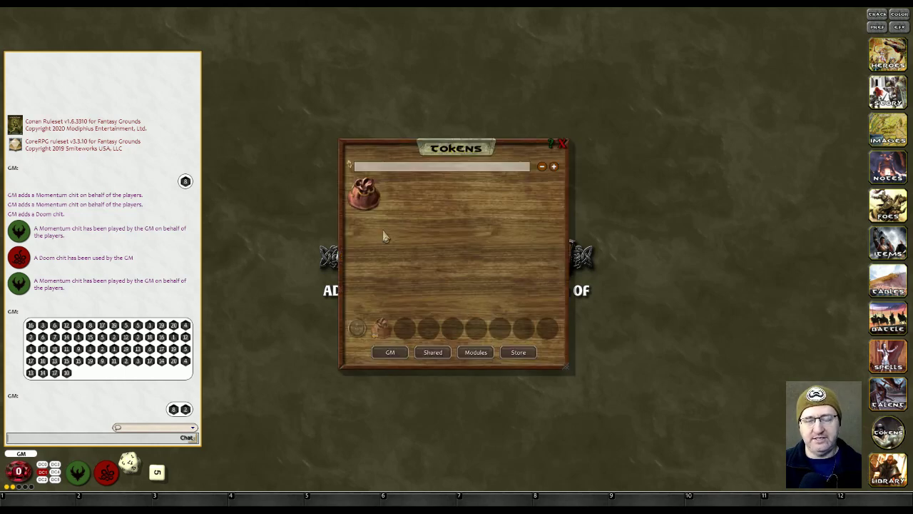
left_click(367, 195)
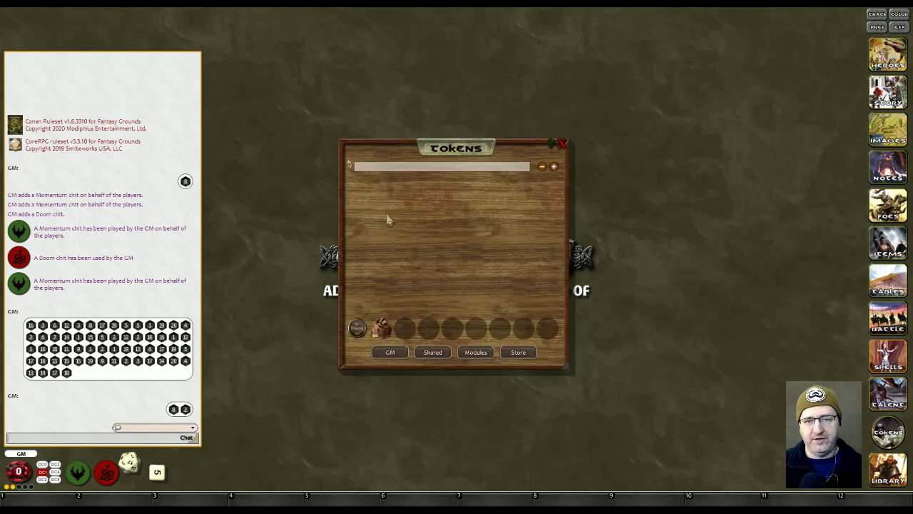
left_click(384, 333)
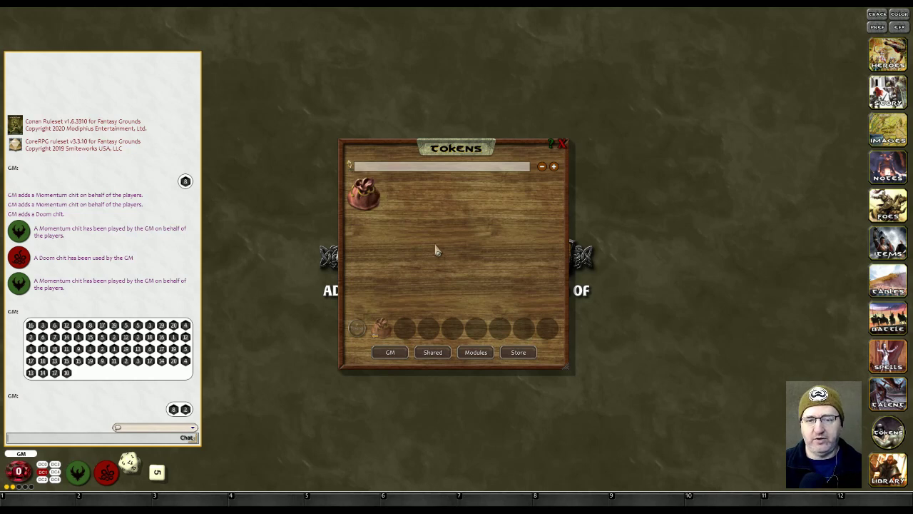
left_click(390, 352)
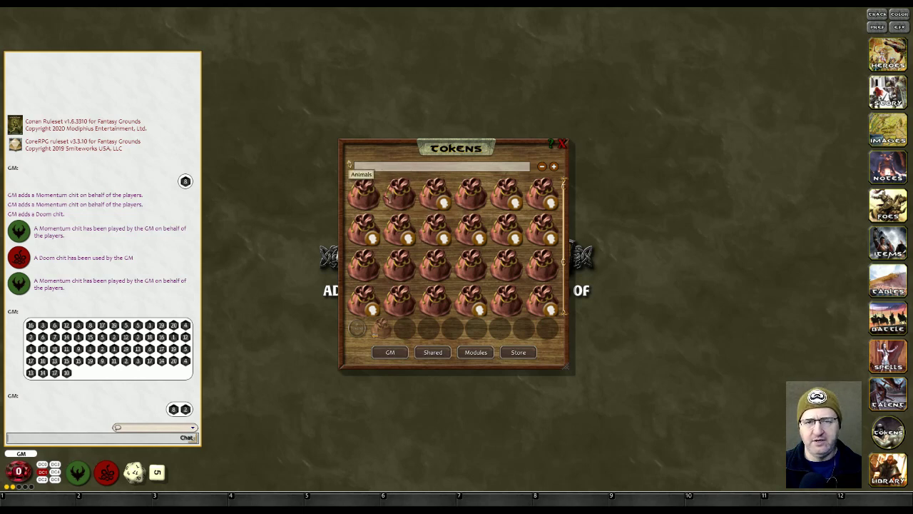
left_click(366, 194)
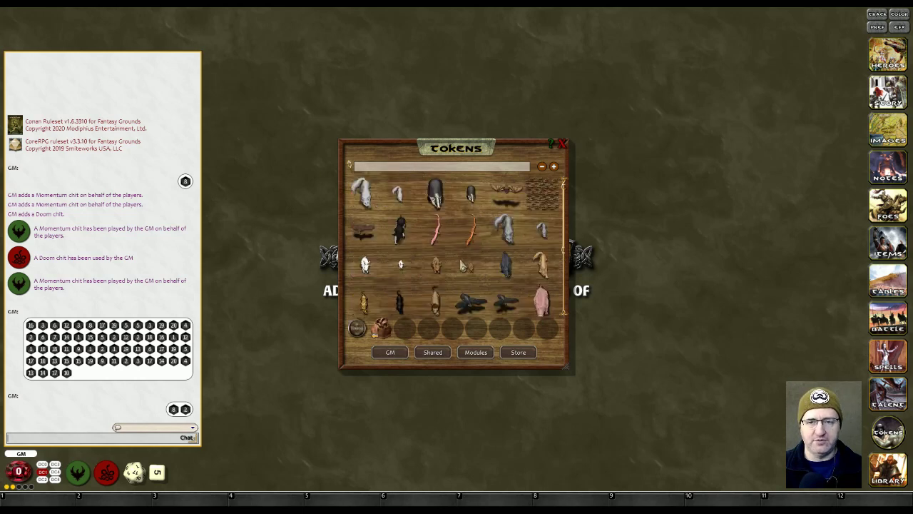
left_click(563, 146)
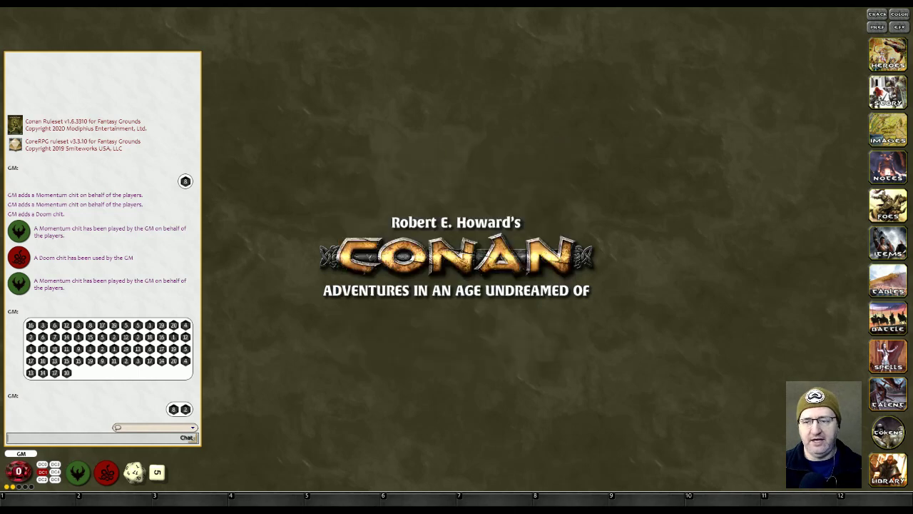
Open the token box and examine the contents of two token bags, including a nested tokens bag, returning to the top level
left_click(888, 432)
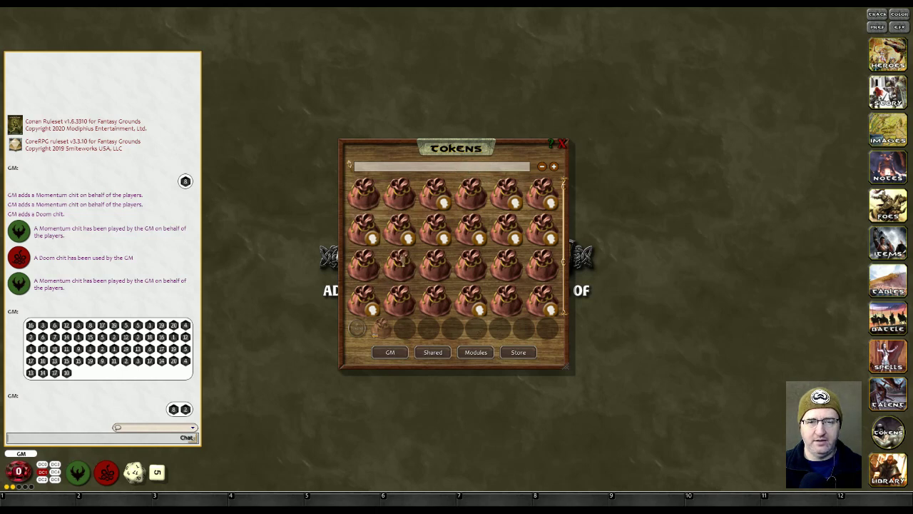
left_click(399, 262)
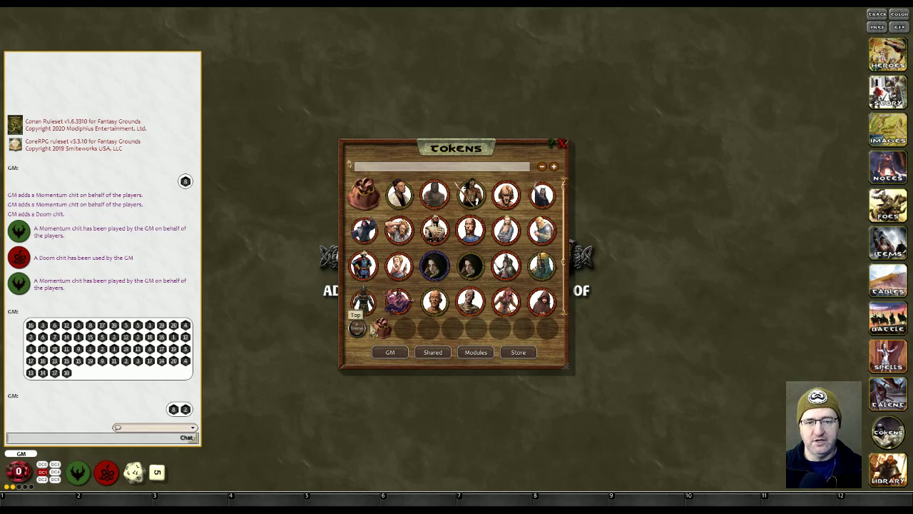
left_click(380, 323)
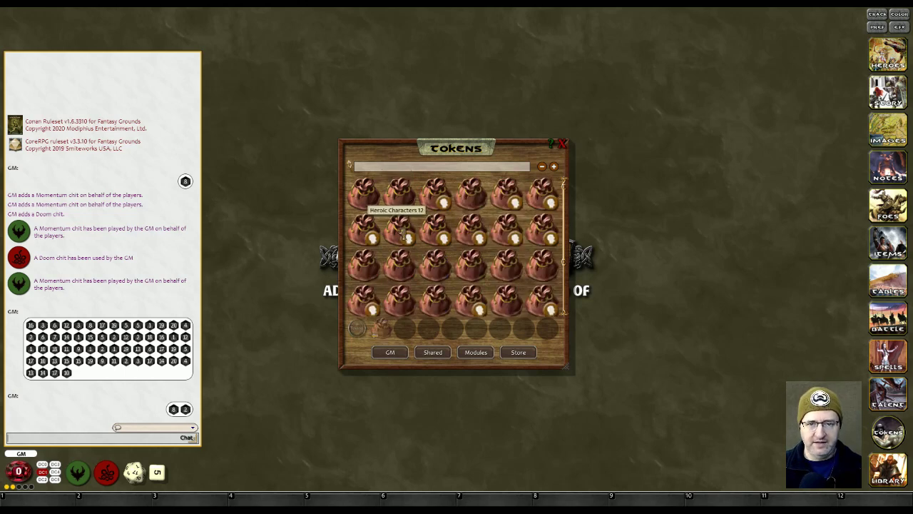
left_click(508, 194)
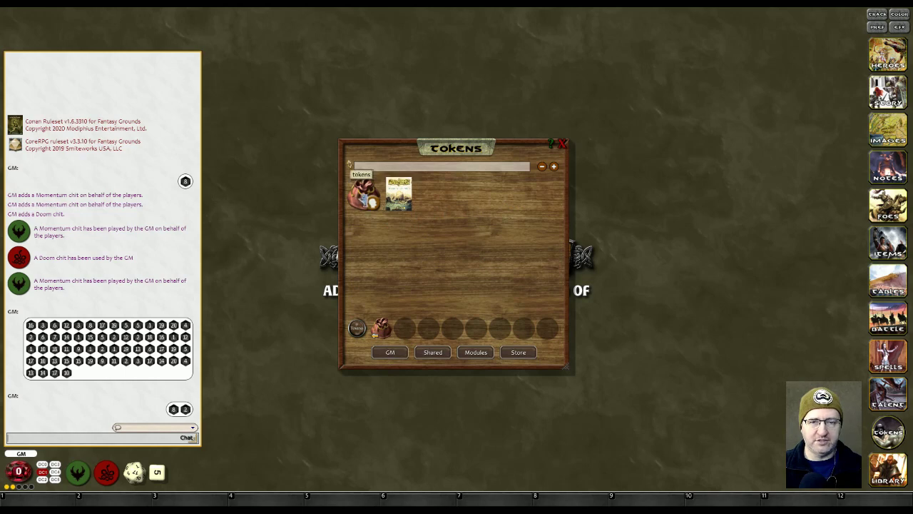
left_click(364, 197)
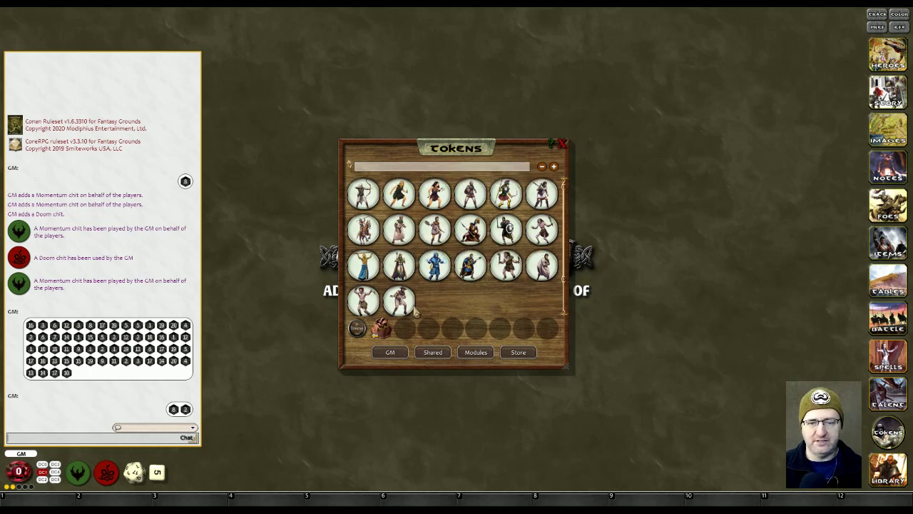
left_click(381, 328)
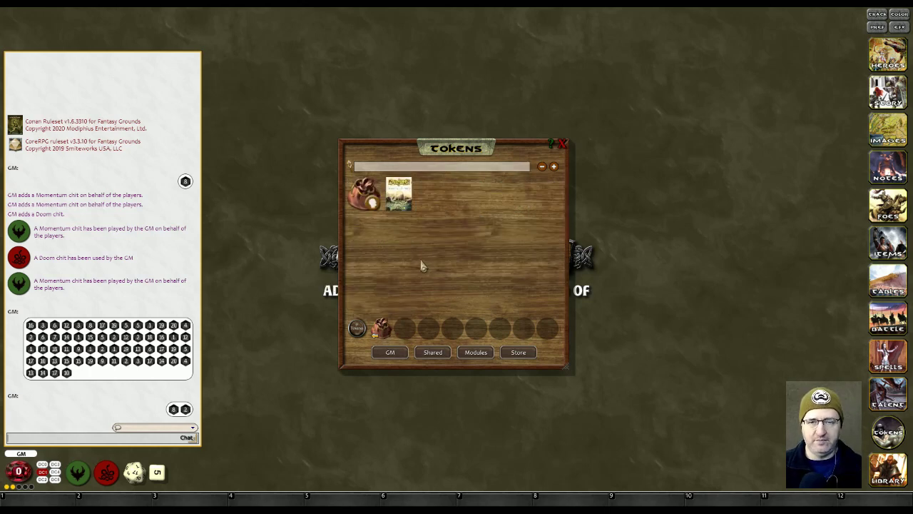
left_click(384, 327)
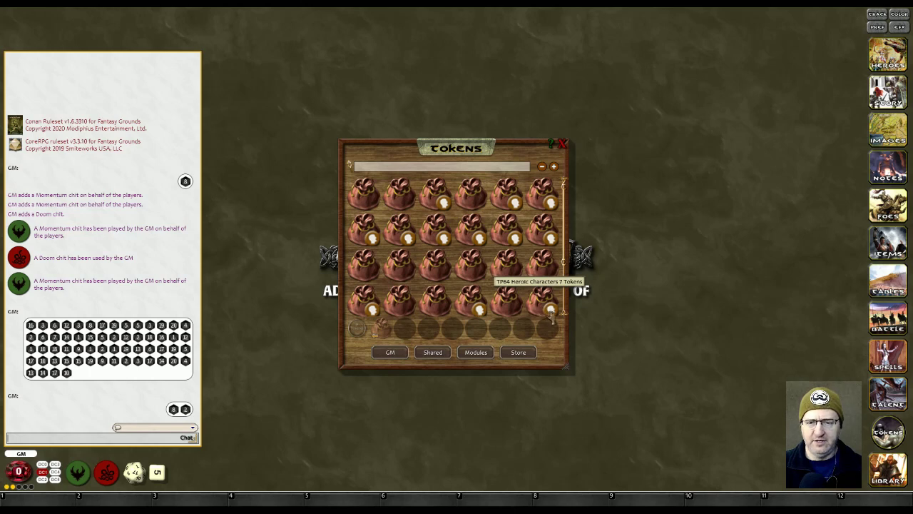
Look through the whole top-level collection of token bags and loose tokens in the token box
left_click(360, 308)
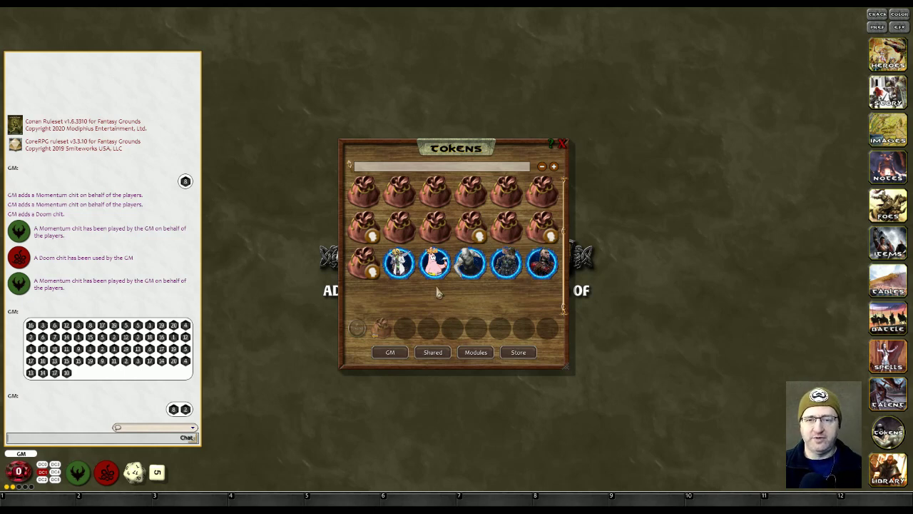
scroll(438, 288, "up", 1)
scroll(436, 288, "down", 3)
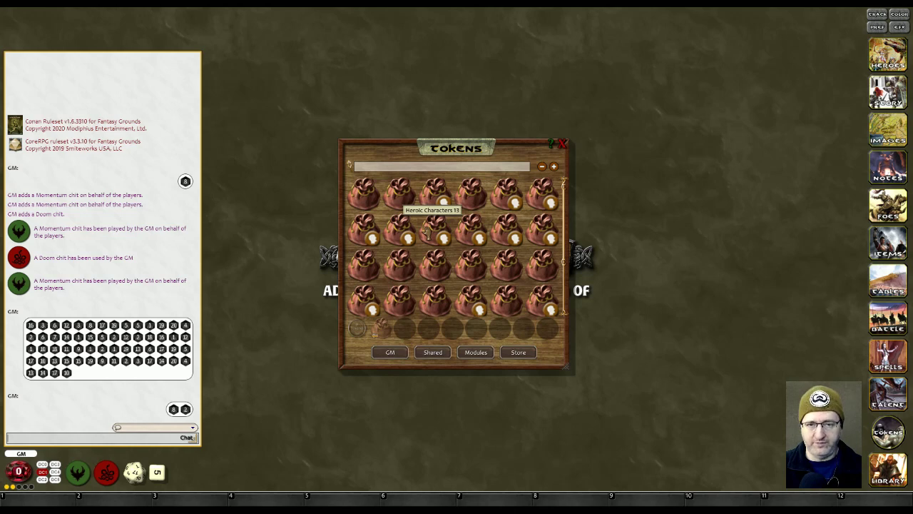
scroll(426, 232, "down", 1)
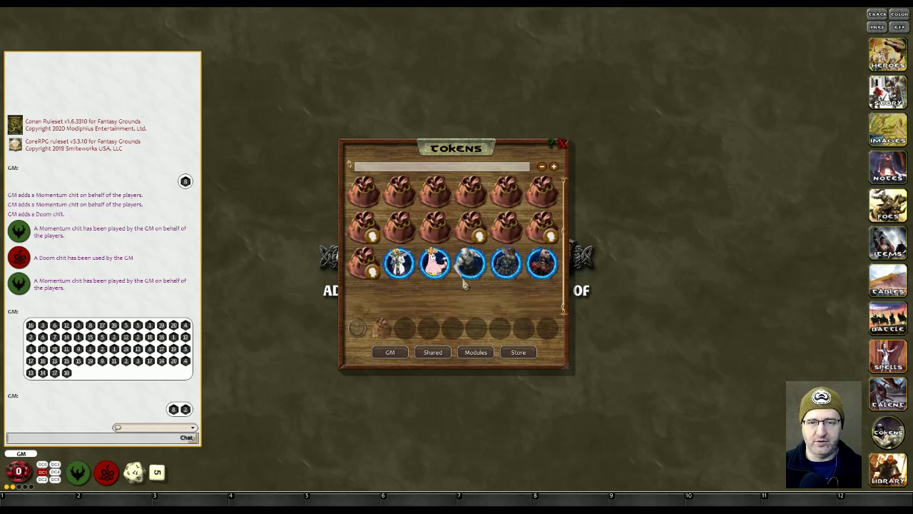
scroll(446, 264, "up", 2)
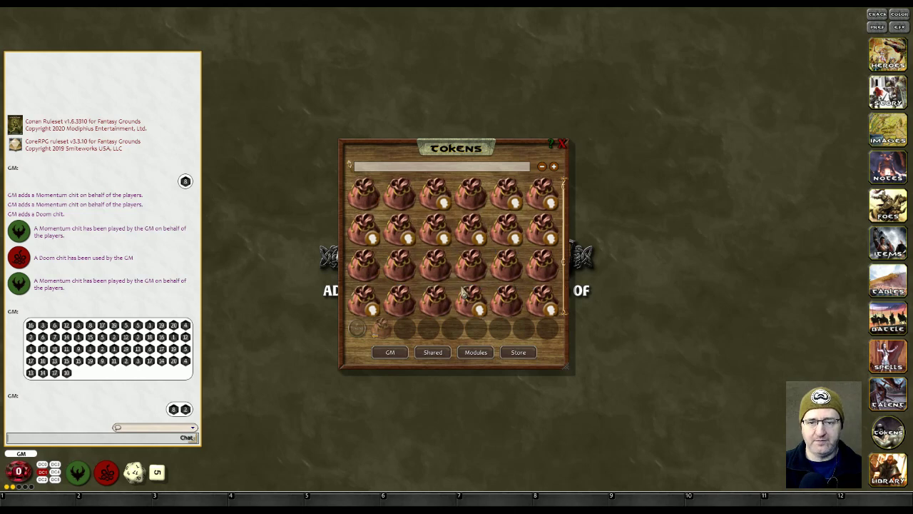
scroll(436, 235, "down", 1)
scroll(436, 235, "up", 1)
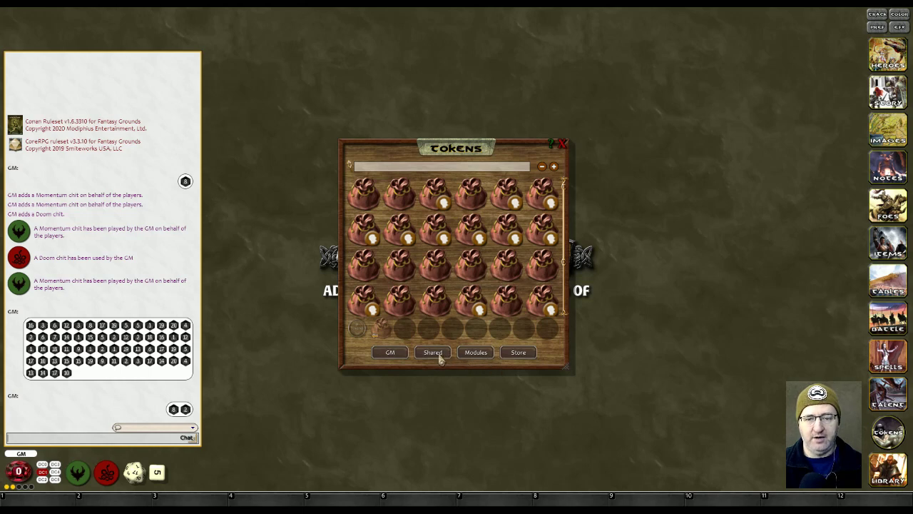
Open token module activation and load the Saints and Heroes token packs, Volumes 4, 12 and 13
left_click(476, 354)
scroll(509, 265, "down", 5)
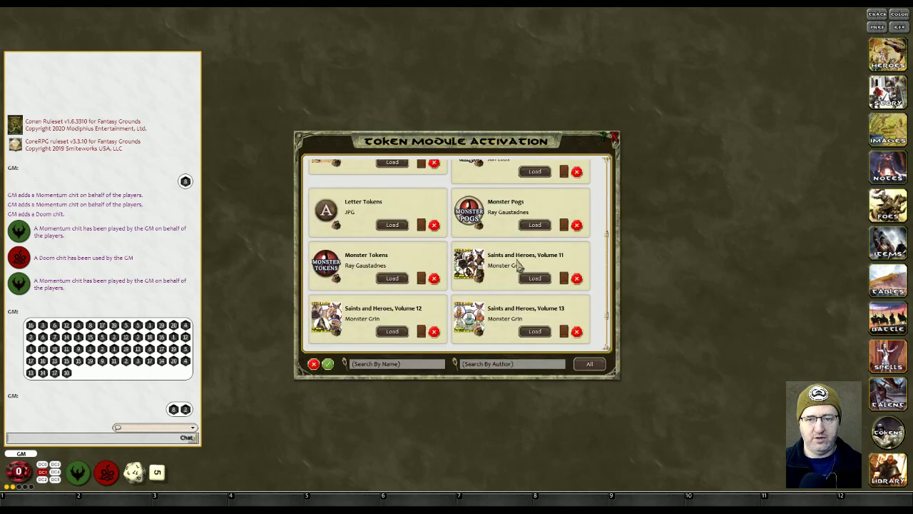
scroll(480, 305, "up", 5)
scroll(470, 291, "down", 5)
left_click(394, 334)
left_click(394, 280)
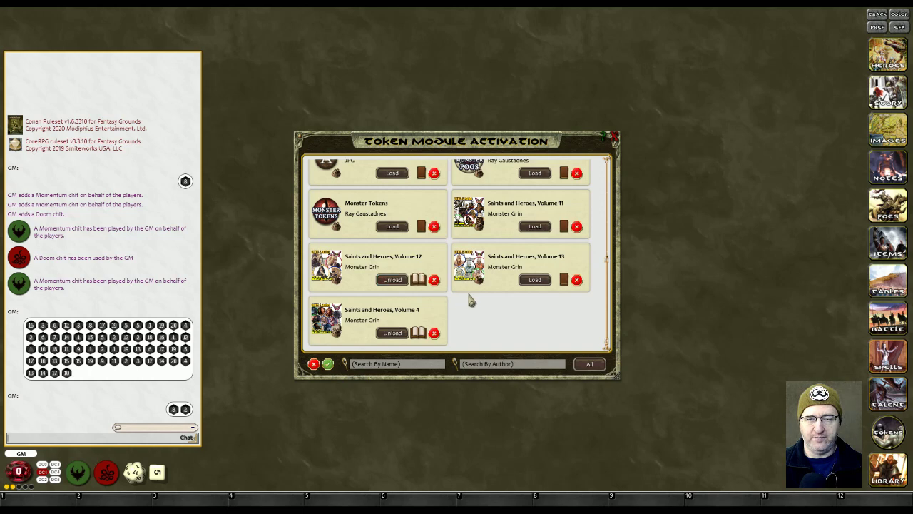
left_click(536, 281)
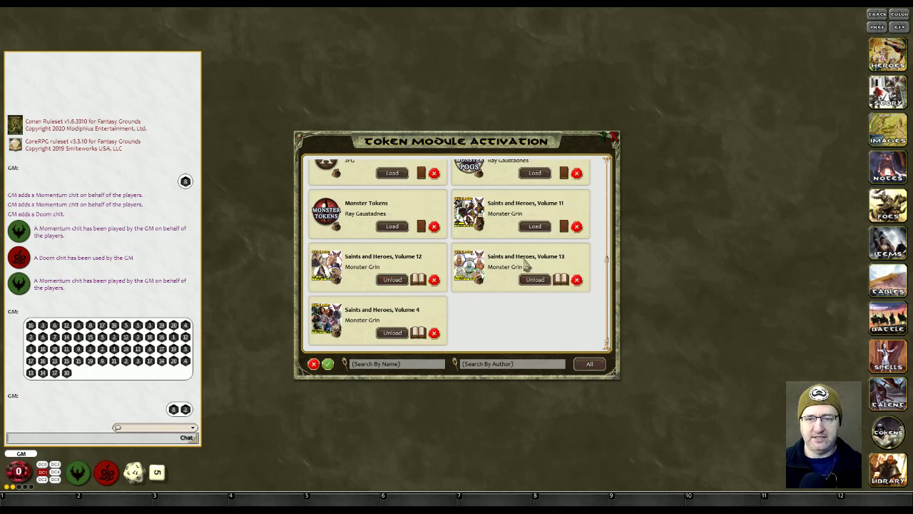
Allow player access to the Saints and Heroes token packs, Volumes 13, 12 and 4
left_click(576, 281)
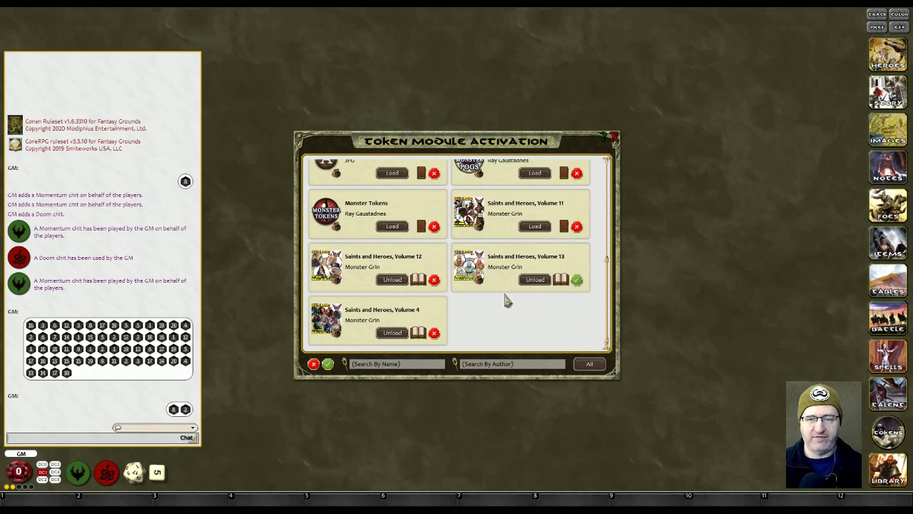
scroll(499, 316, "up", 1)
left_click(436, 309)
scroll(443, 336, "down", 1)
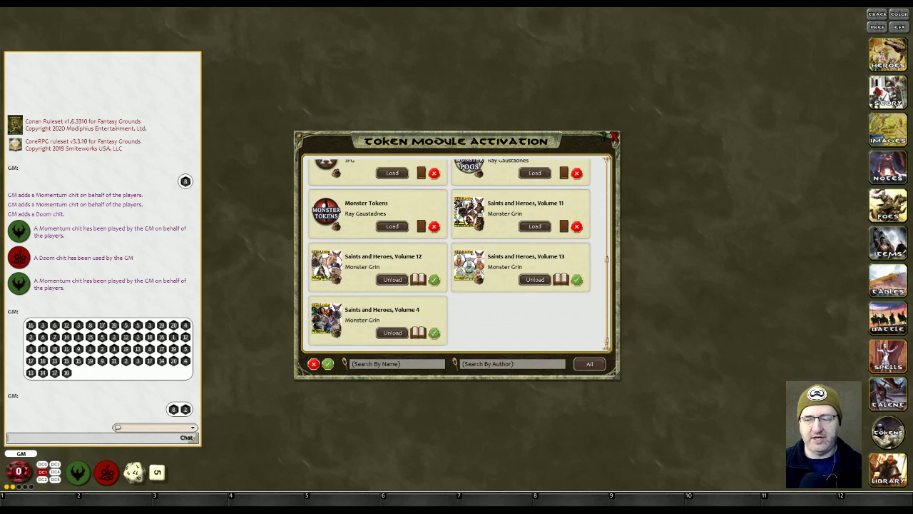
Load the Monster Tokens and Letter Tokens modules, and close the module activation window and the token box
scroll(500, 327, "up", 1)
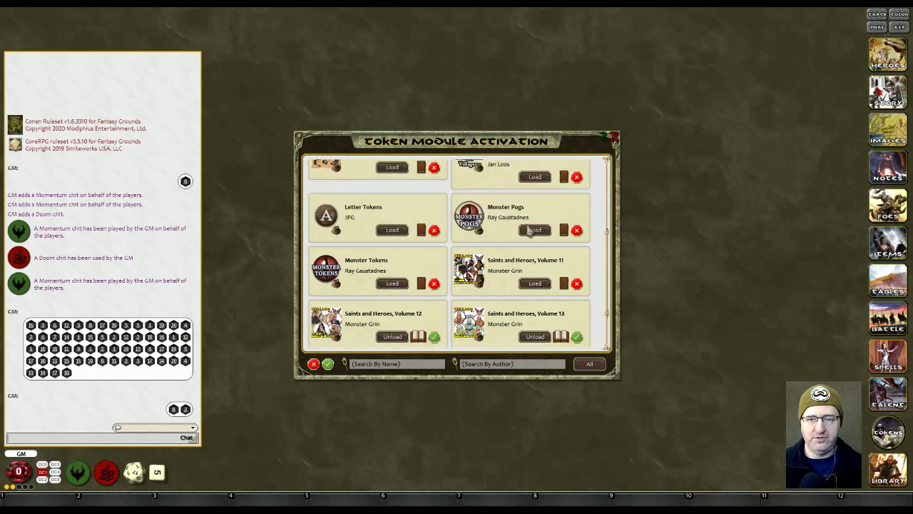
left_click(390, 285)
scroll(460, 281, "up", 1)
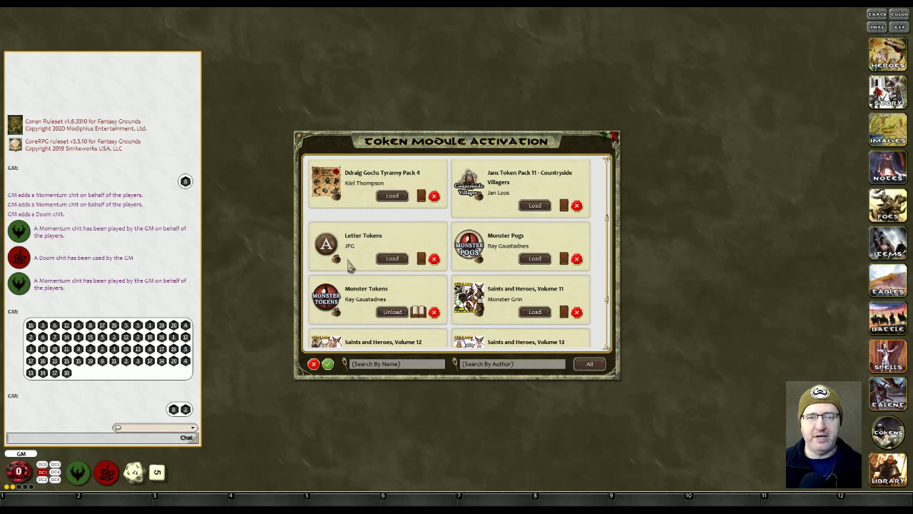
left_click(393, 260)
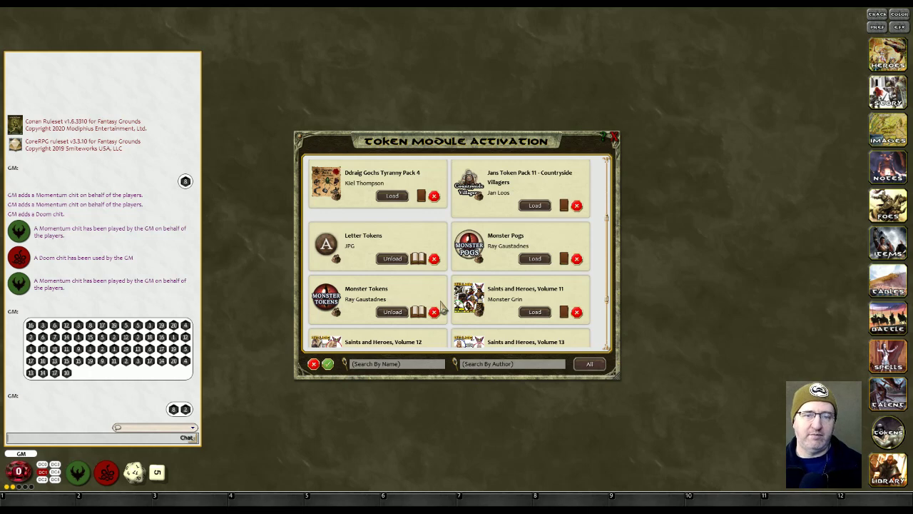
scroll(442, 286, "down", 1)
scroll(439, 285, "up", 1)
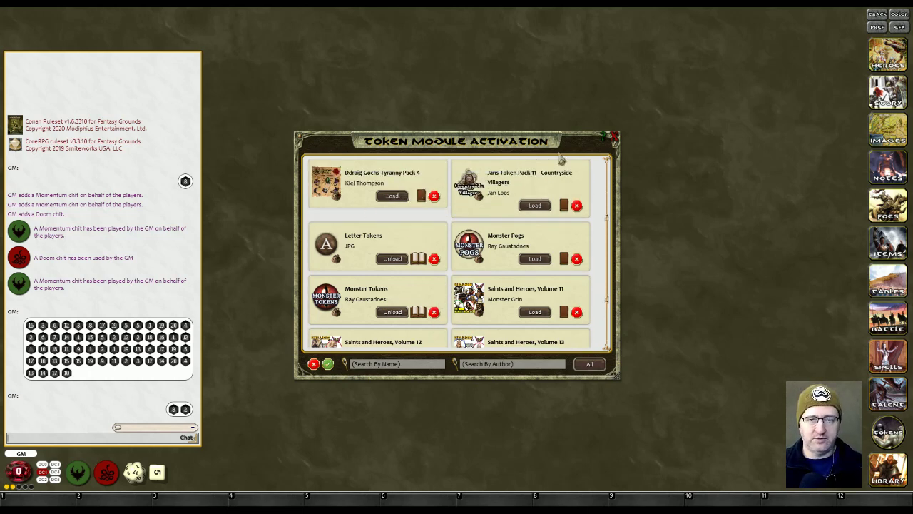
left_click(614, 137)
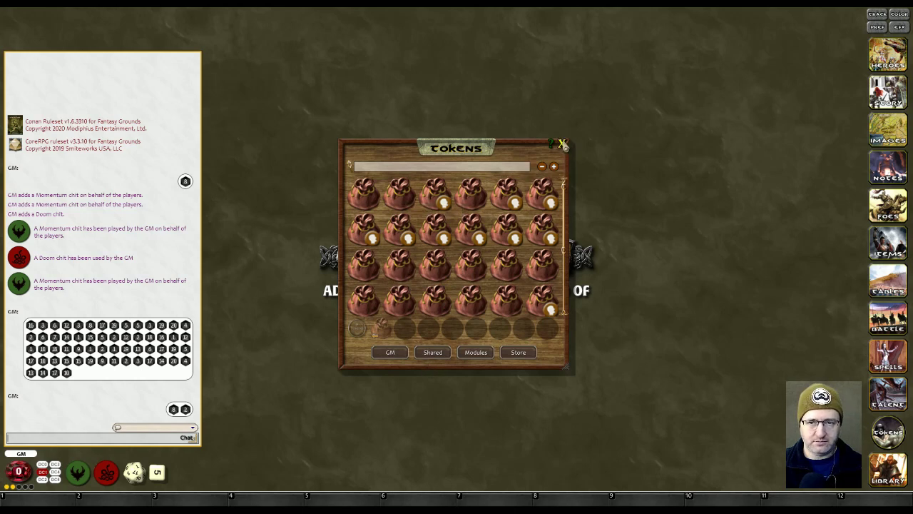
left_click(562, 145)
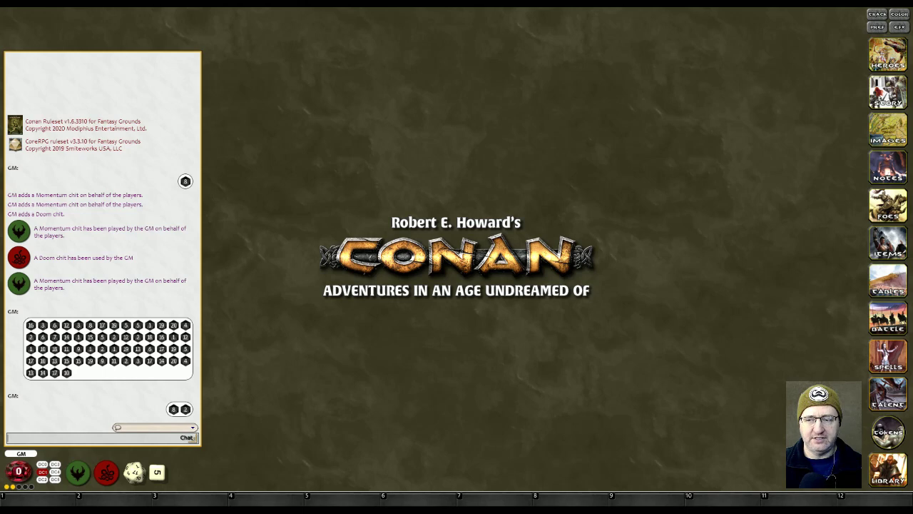
Open the Talents list and filter it by the Linguistics group and by the Other group
left_click(889, 394)
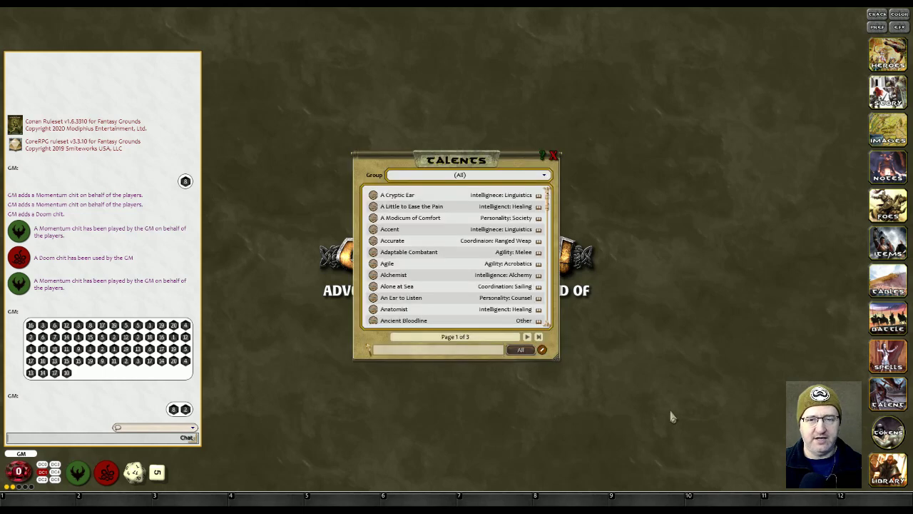
left_click(473, 175)
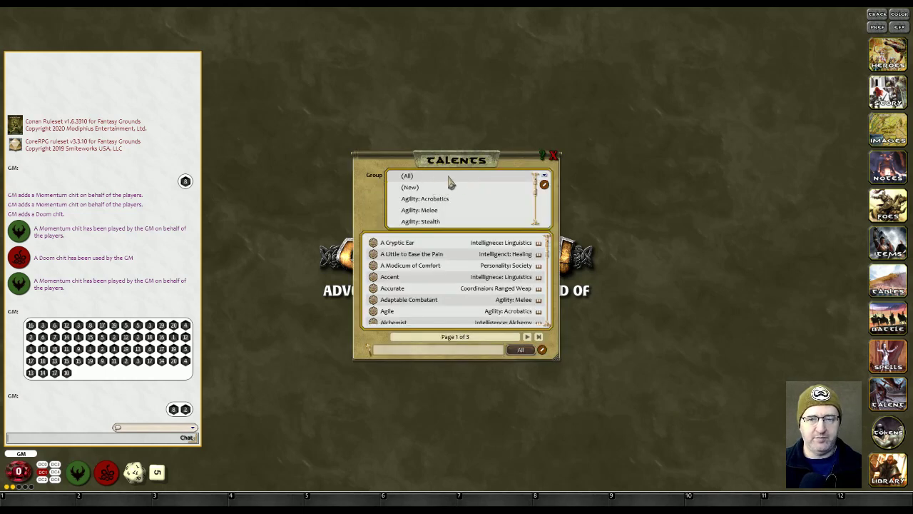
scroll(457, 194, "down", 5)
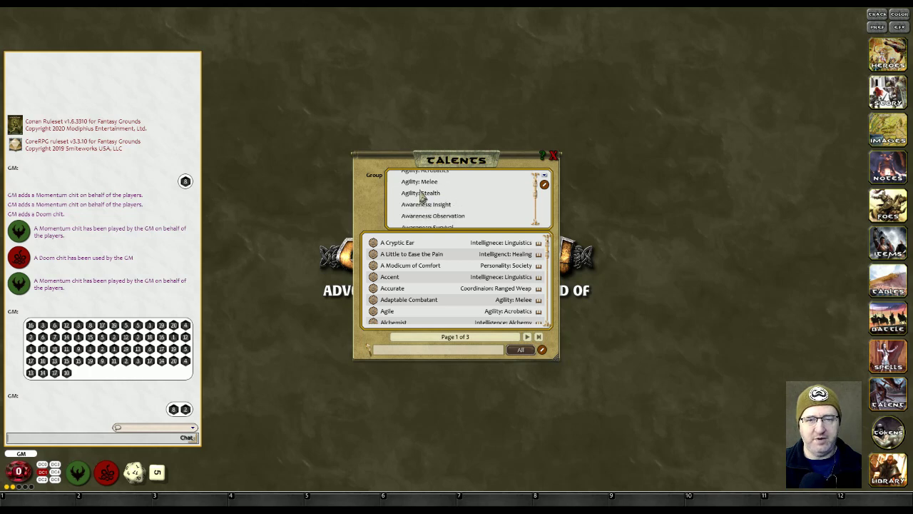
scroll(422, 197, "down", 10)
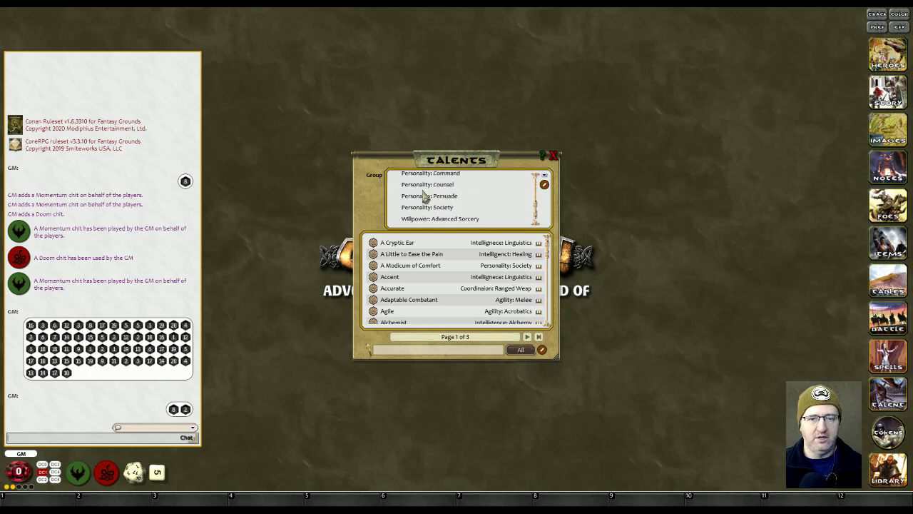
scroll(422, 200, "up", 4)
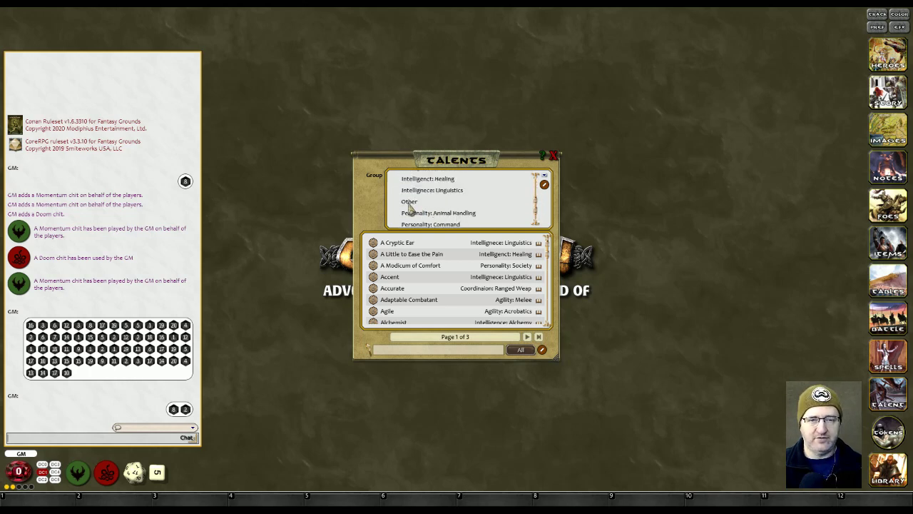
left_click(417, 202)
left_click(463, 179)
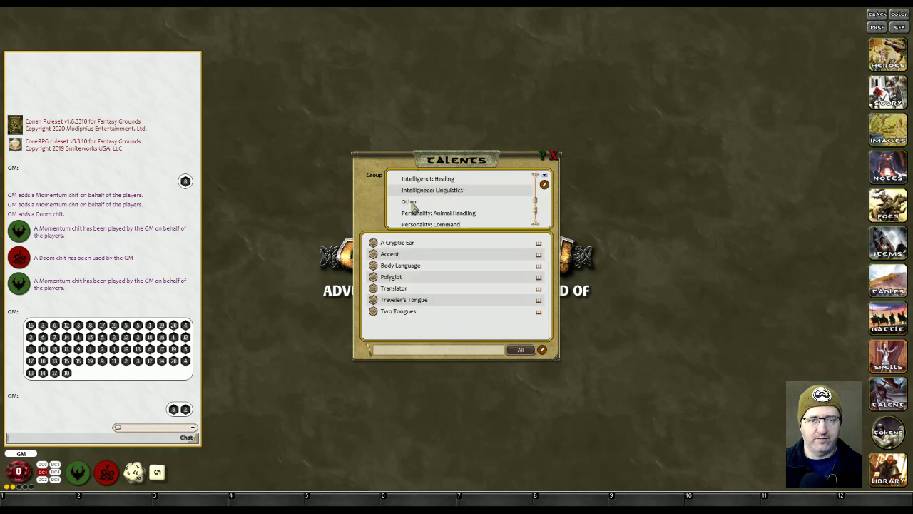
left_click(412, 204)
left_click(471, 177)
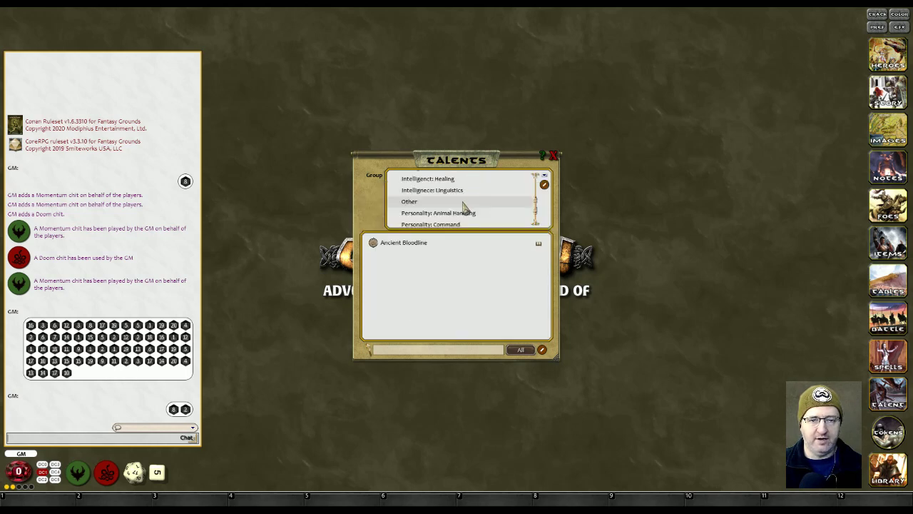
Browse the remaining talent groups, filter the talents by Homeland, and close the list
scroll(438, 211, "down", 1)
scroll(461, 213, "down", 5)
scroll(453, 212, "up", 4)
scroll(452, 212, "up", 7)
scroll(448, 207, "down", 4)
scroll(424, 203, "up", 3)
scroll(424, 203, "up", 2)
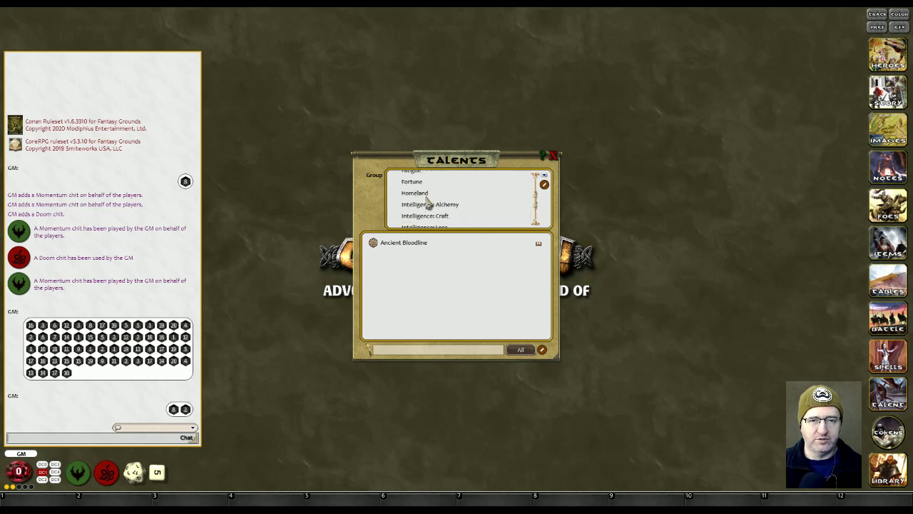
left_click(421, 196)
left_click(553, 155)
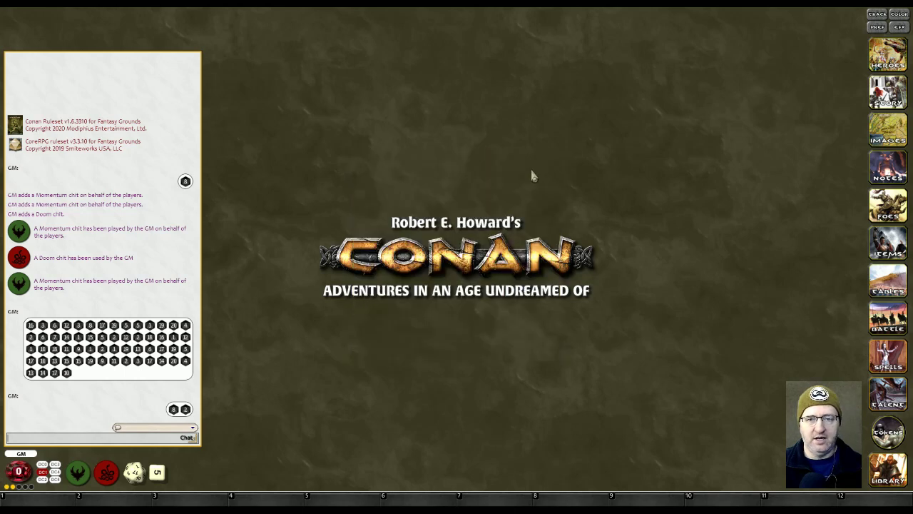
Reopen the Talents list and reset its group filter to (All)
left_click(889, 393)
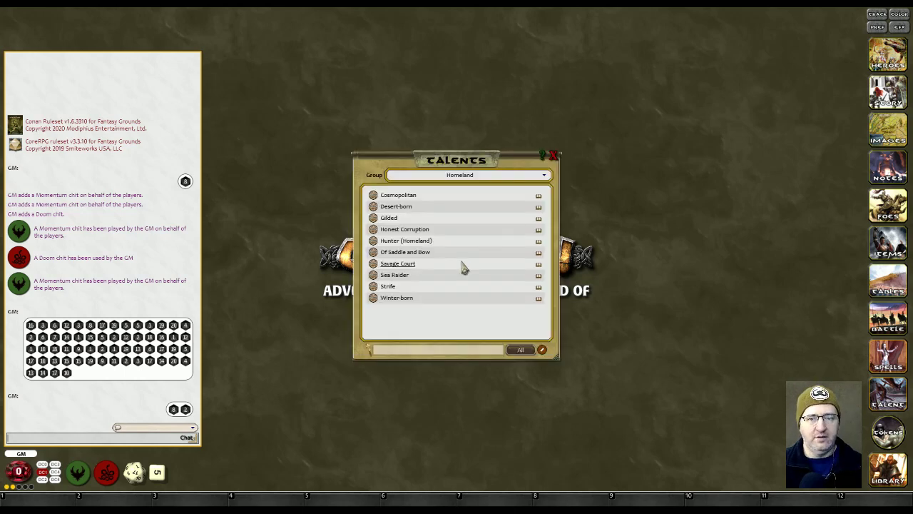
left_click(504, 177)
scroll(445, 200, "up", 3)
scroll(445, 200, "up", 3)
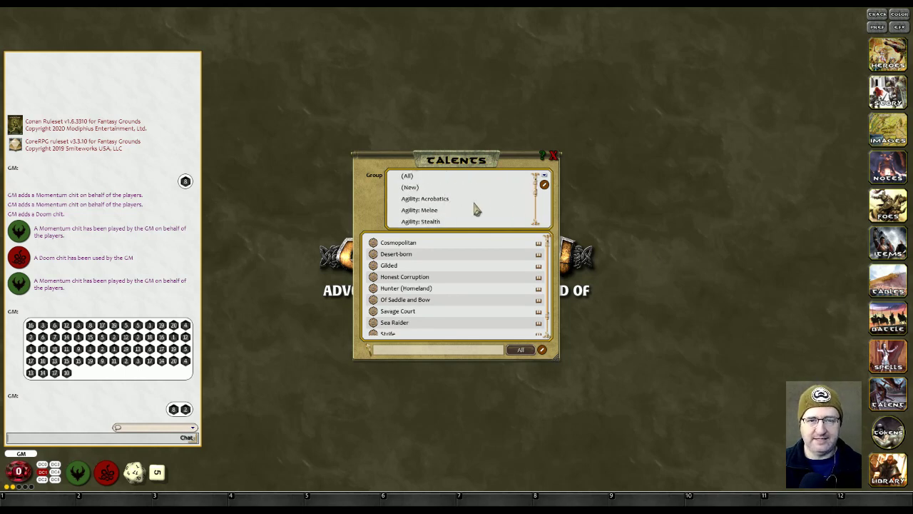
left_click(412, 178)
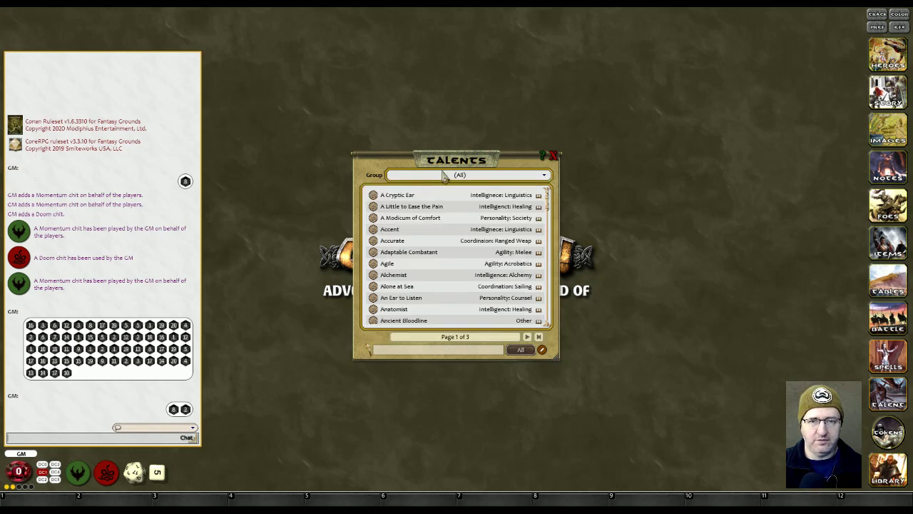
Filter the talents by the (New) group and create a blank talent record, locking it before closing
left_click(480, 176)
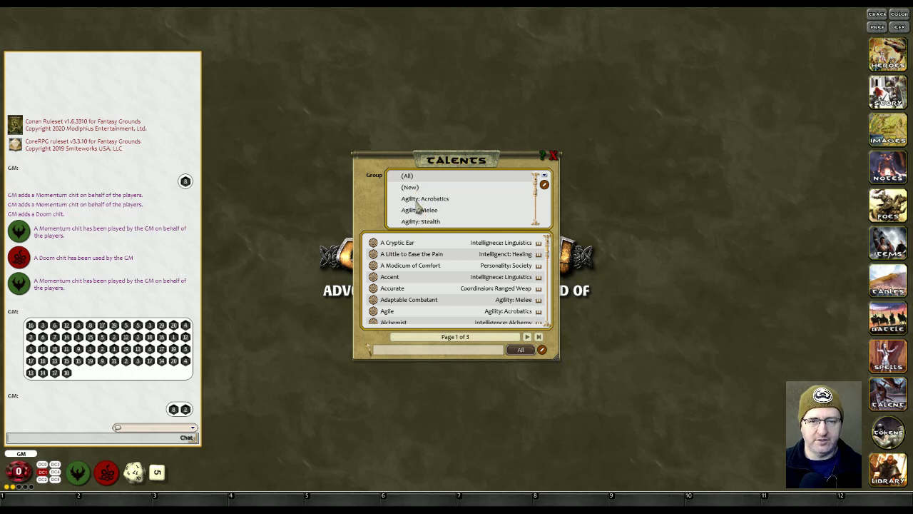
left_click(414, 188)
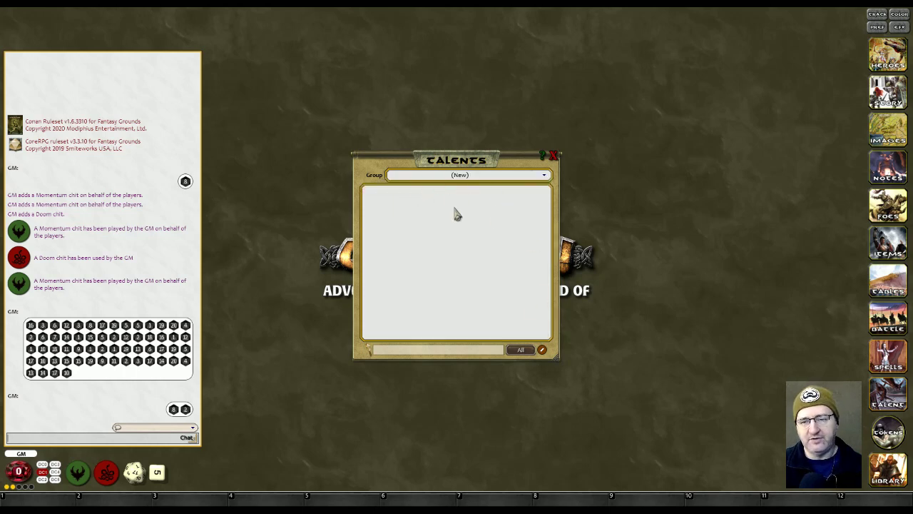
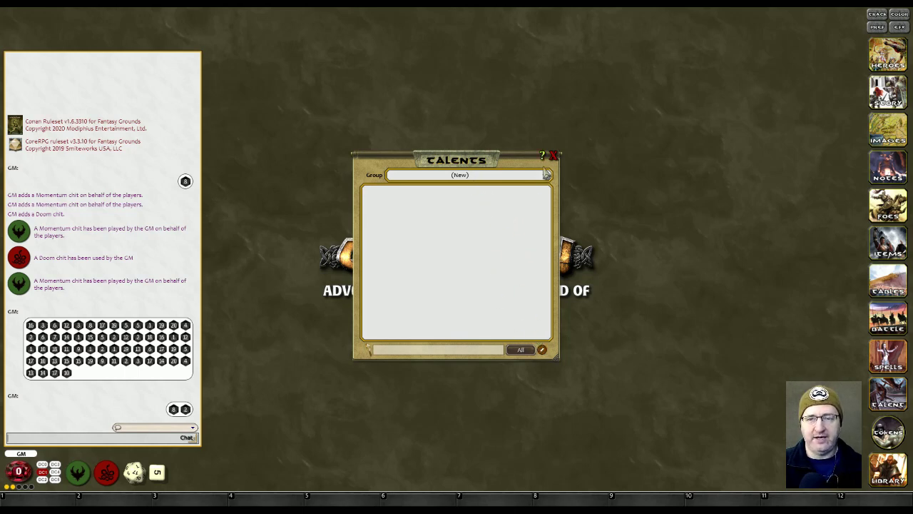
left_click(543, 351)
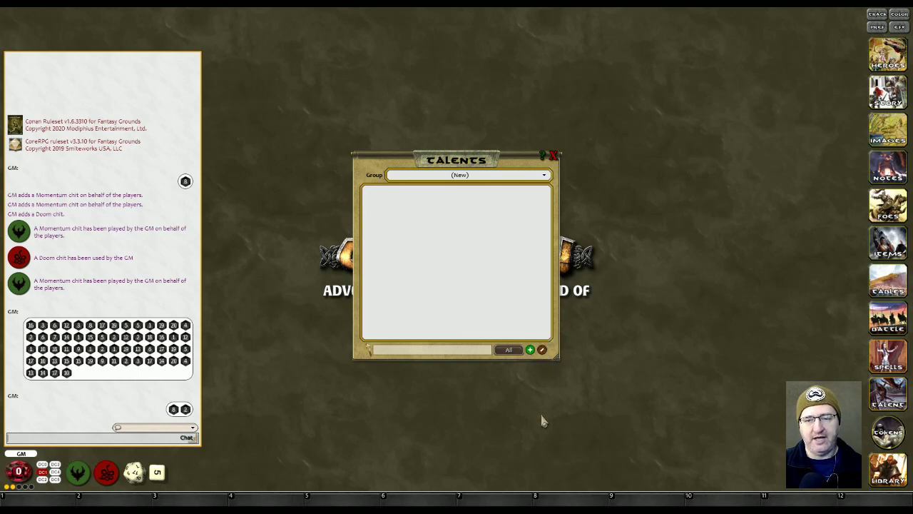
left_click(531, 351)
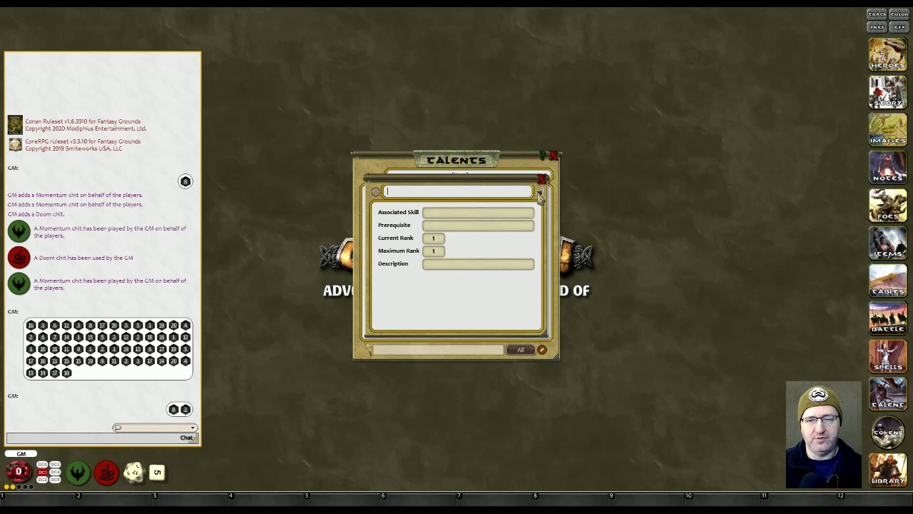
left_click(540, 194)
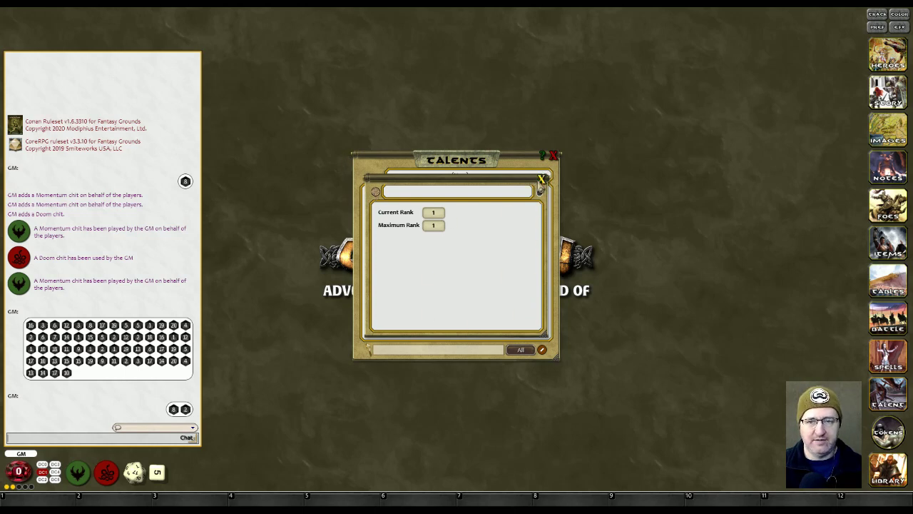
left_click(542, 179)
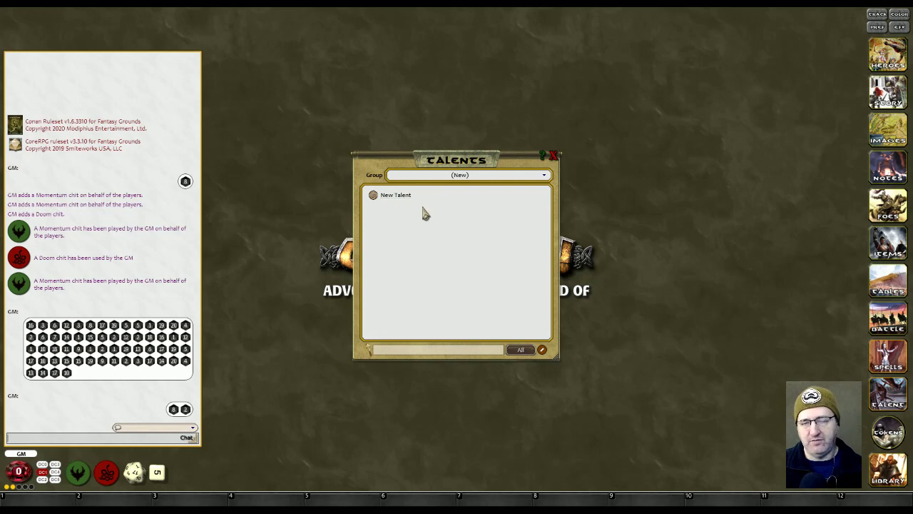
Delete the blank New Talent record and turn off editing of the Talents list
left_click(542, 351)
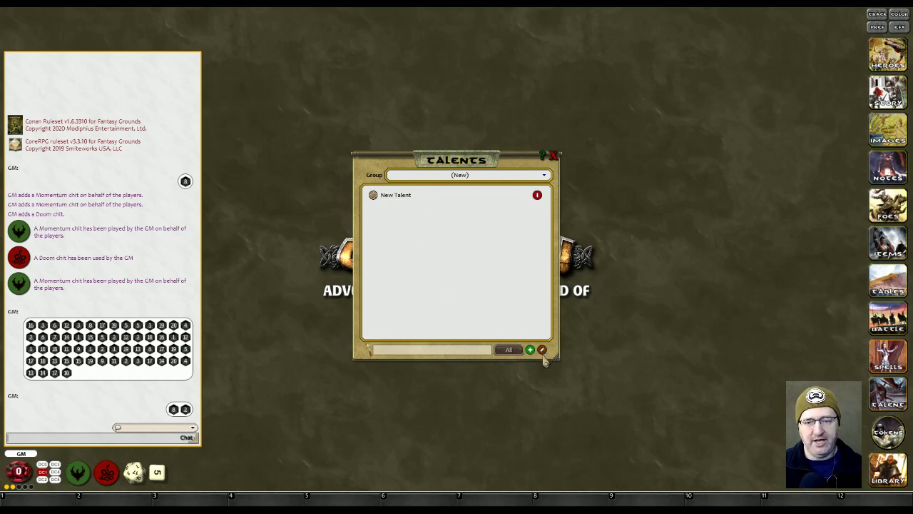
left_click(538, 197)
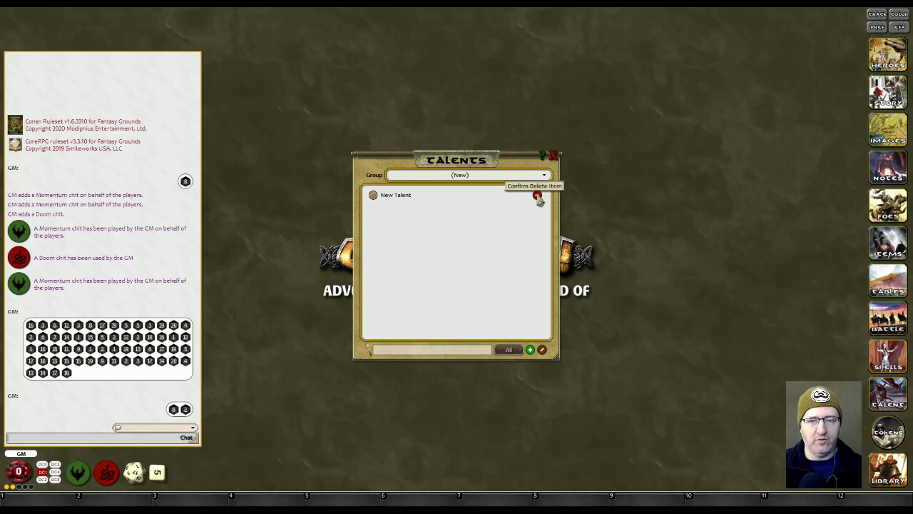
left_click(538, 198)
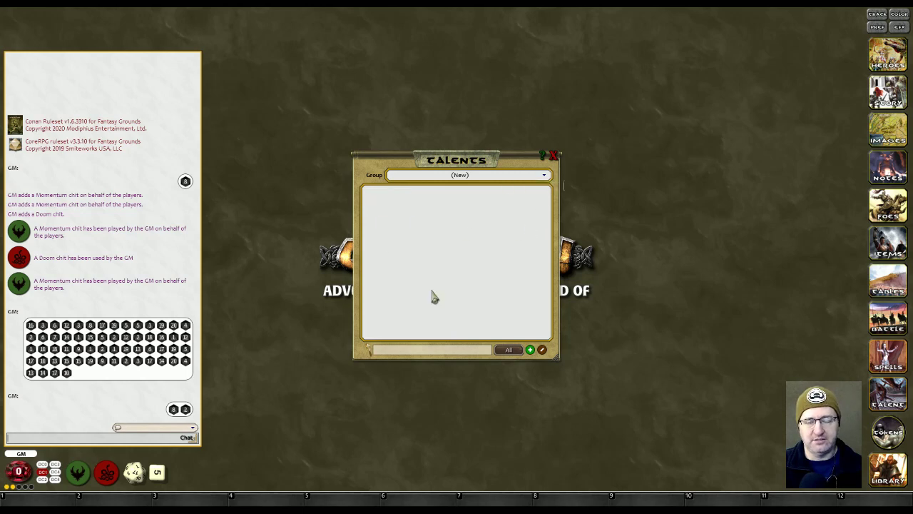
left_click(543, 351)
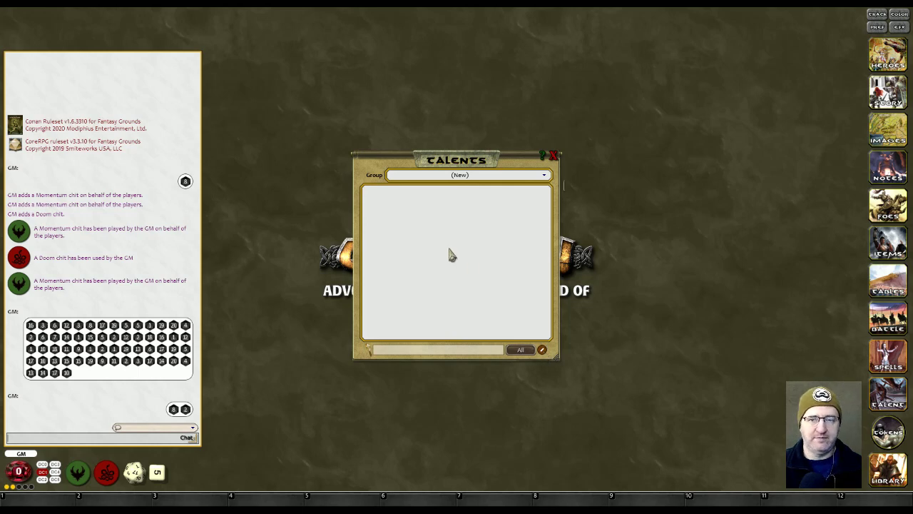
Filter the talents by the Agility: Acrobatics group and open the Agile talent, placing its sheet away from the list
left_click(480, 177)
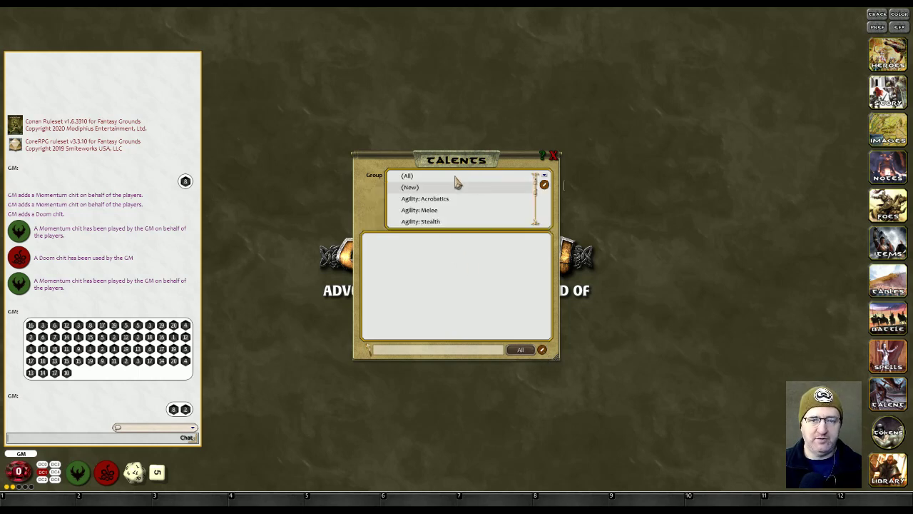
left_click(422, 200)
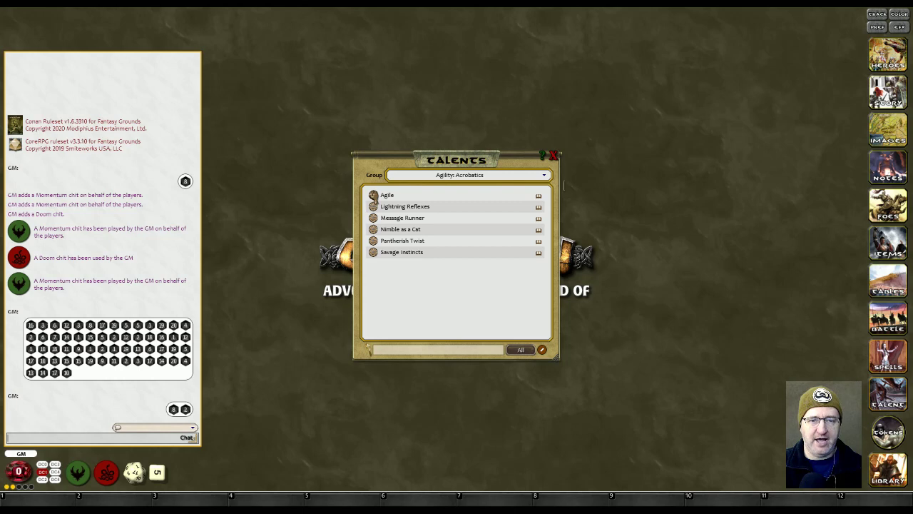
left_click(372, 196)
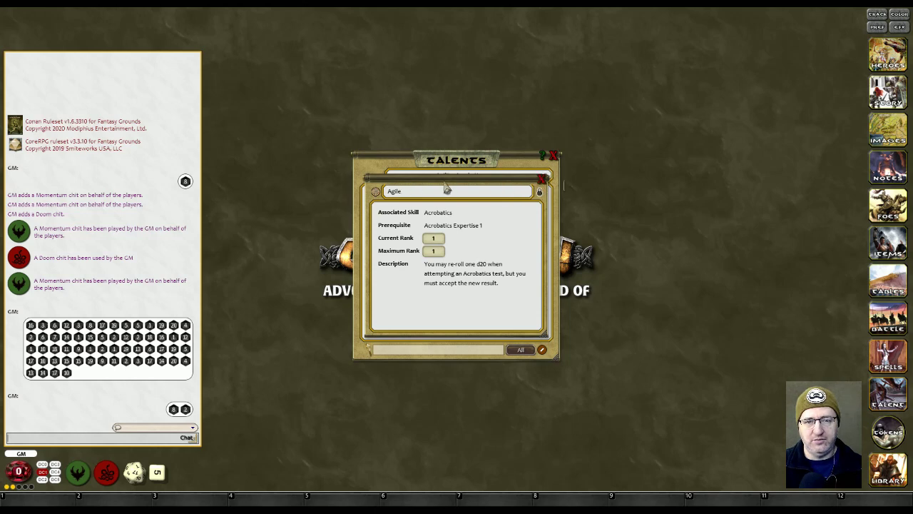
left_click(543, 178)
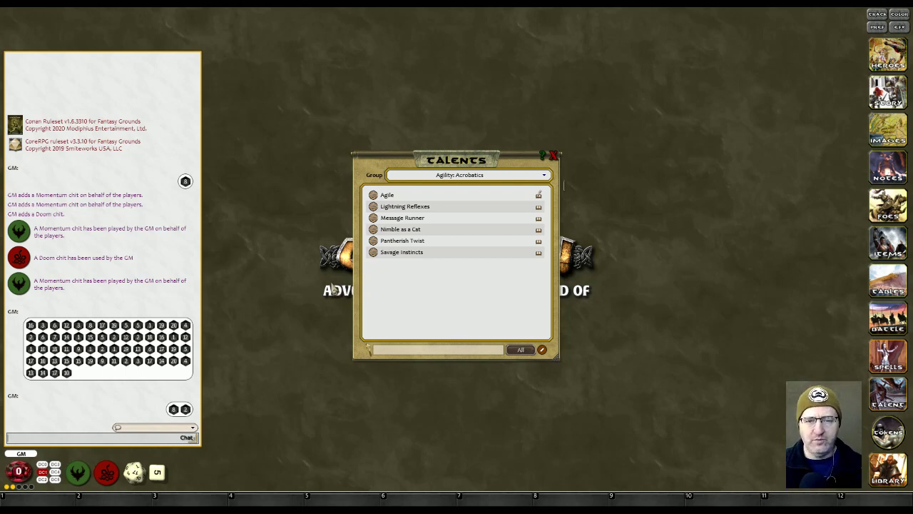
left_click(384, 196)
left_click_drag(448, 190, 542, 86)
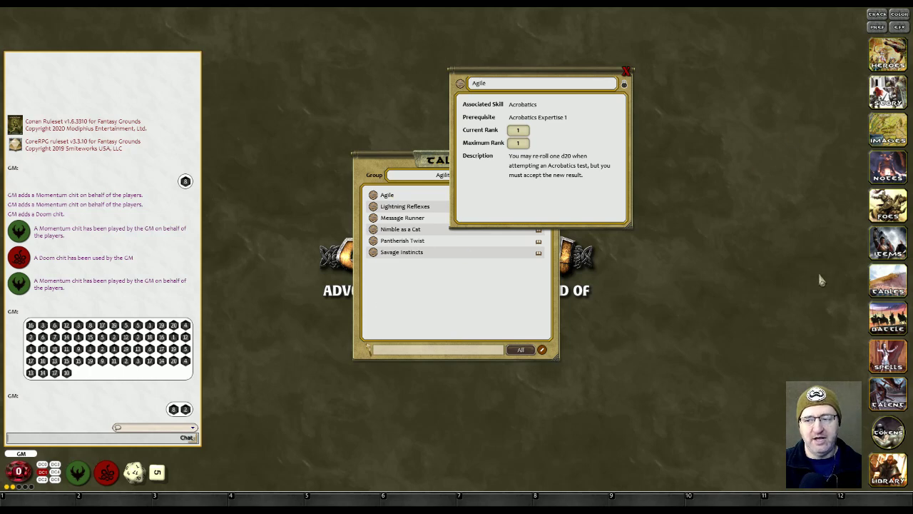
Open the Spells list beside the talent windows to view its records, and close it
left_click(889, 355)
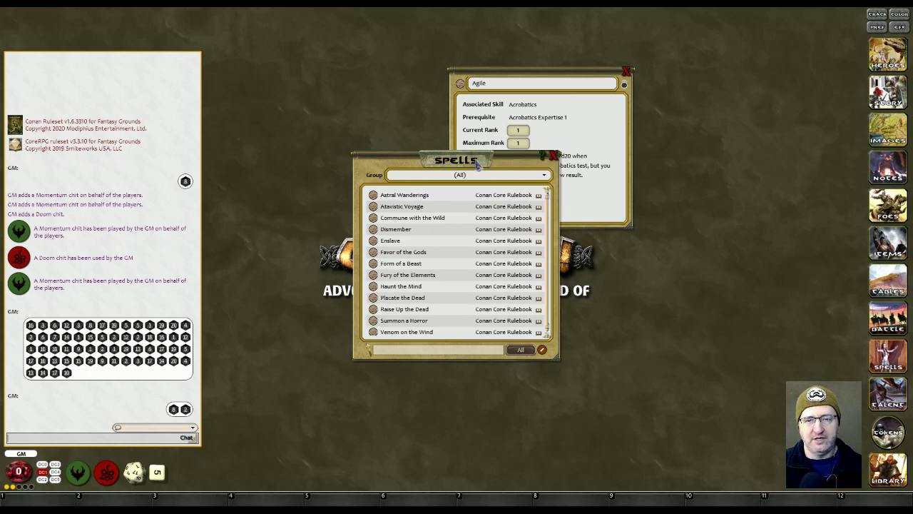
left_click_drag(459, 166, 708, 115)
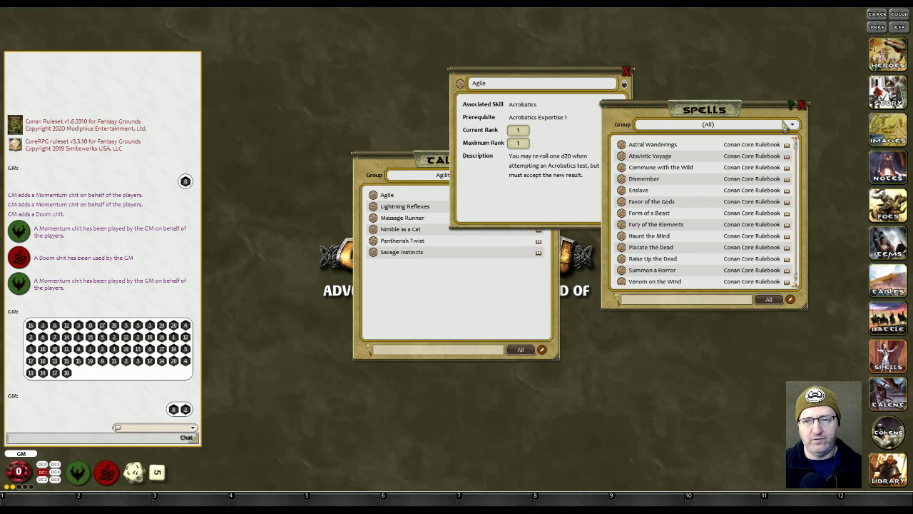
left_click(803, 105)
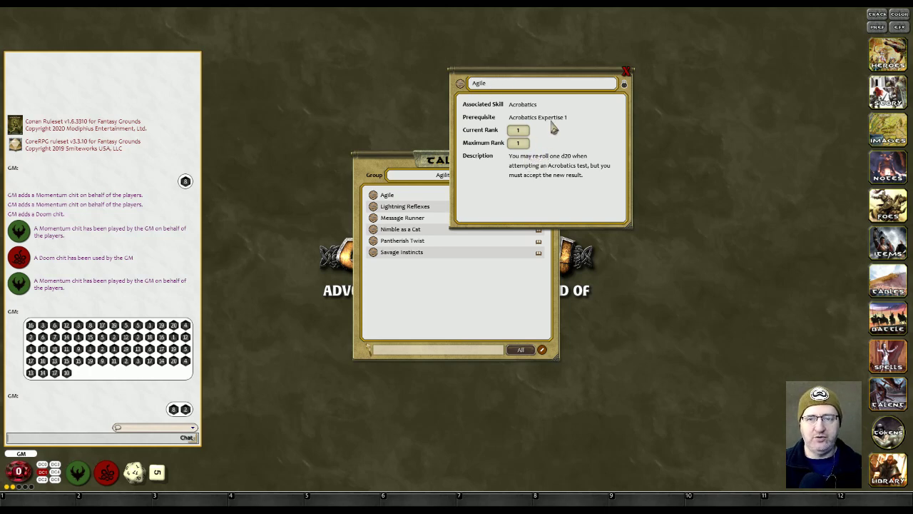
Share the Agile talent sheet with the players and move it clear of the list to check its Public marker
left_click_drag(543, 81, 596, 76)
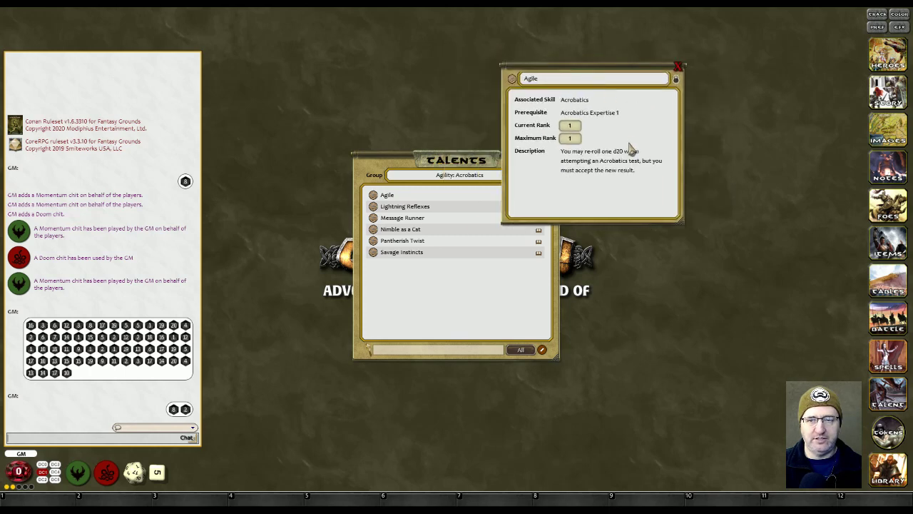
right_click(612, 135)
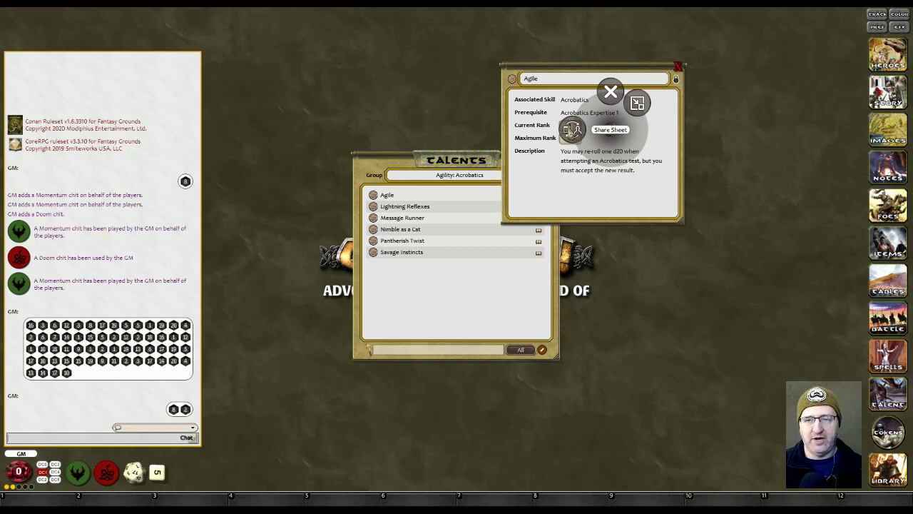
left_click(572, 129)
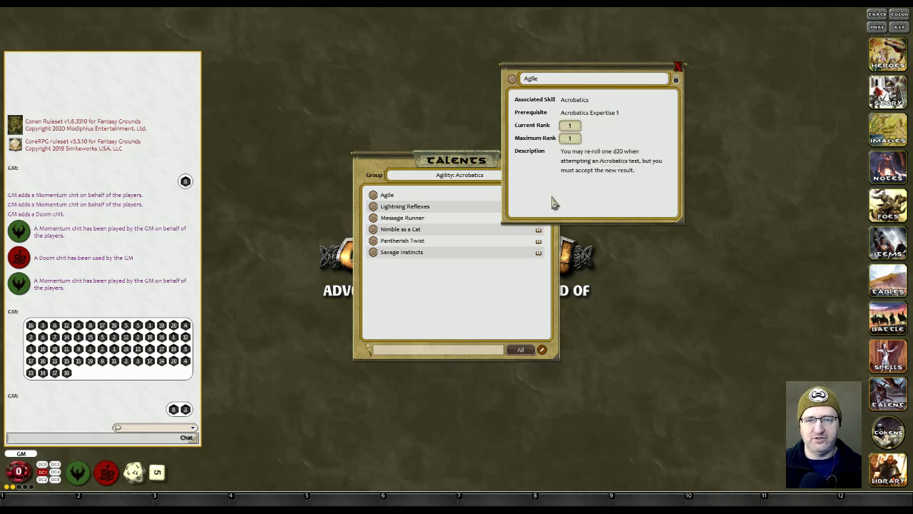
left_click_drag(576, 81, 702, 100)
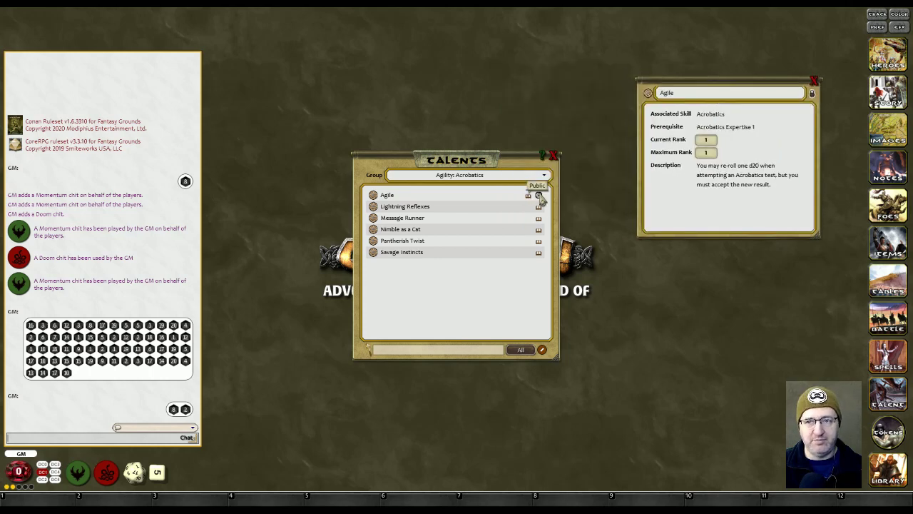
left_click(539, 195)
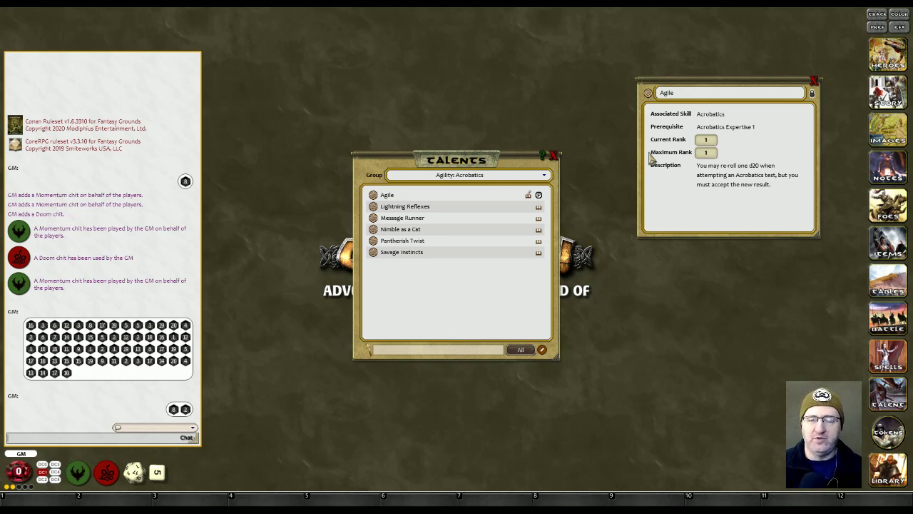
Minimize the Agile talent sheet, park its icon beside the dice, and restore the sheet
left_click_drag(725, 91, 514, 90)
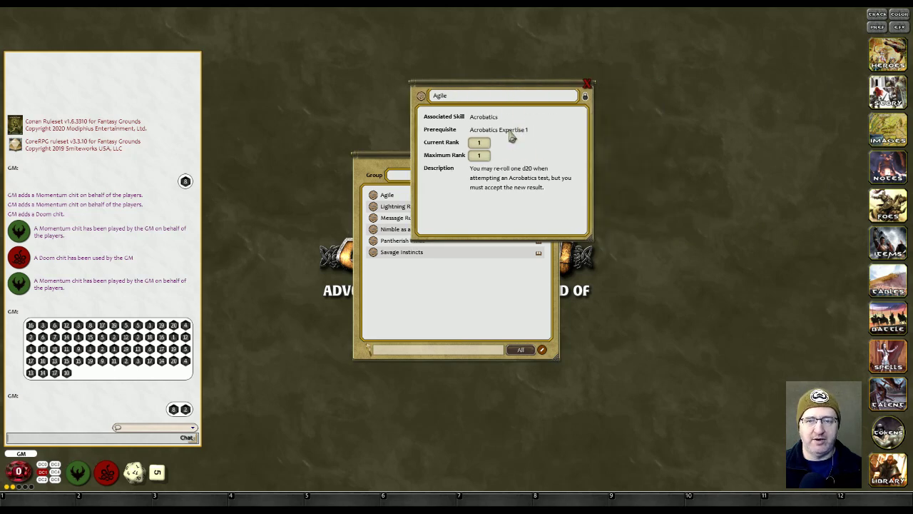
right_click(508, 130)
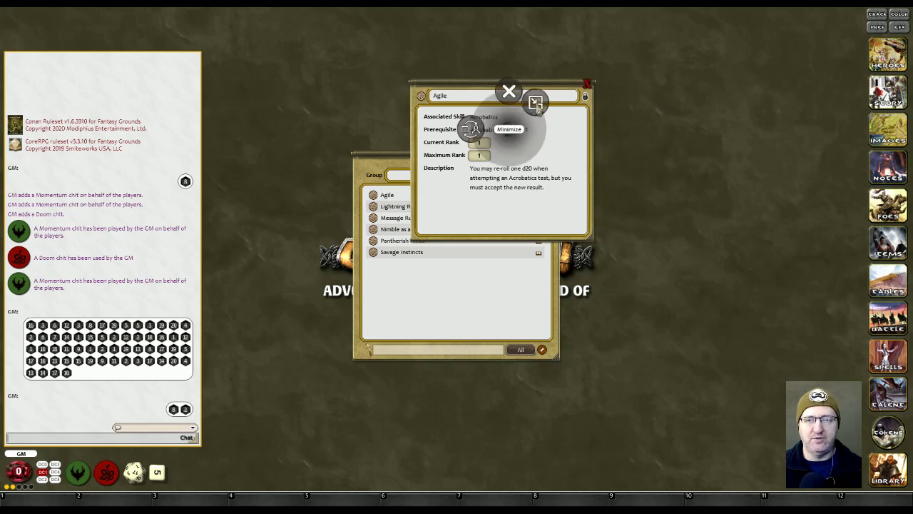
left_click(536, 103)
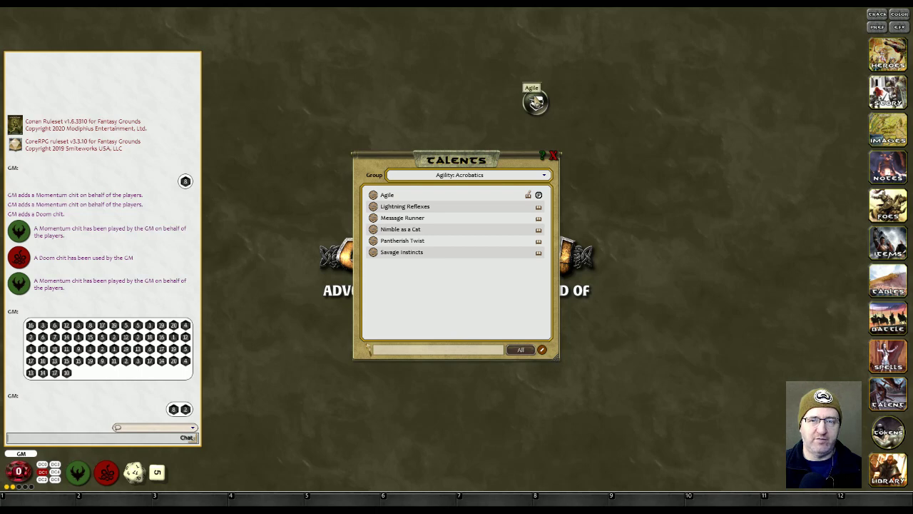
left_click_drag(538, 100, 194, 473)
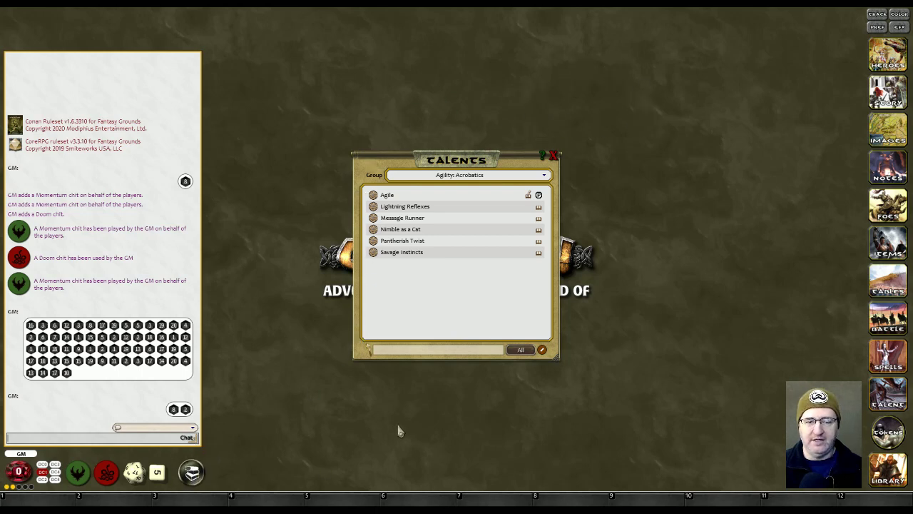
left_click(193, 473)
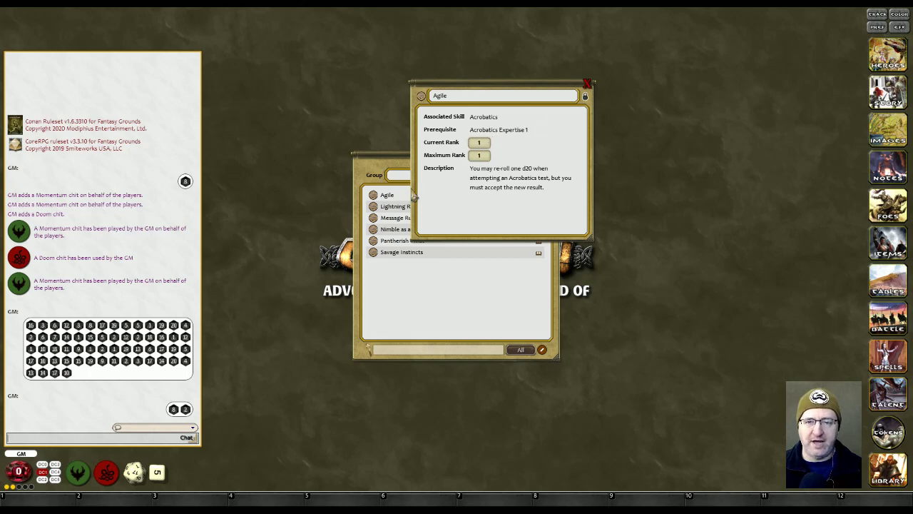
Minimize the Agile talent sheet to its parked icon, restore it, and minimize it once more
right_click(517, 128)
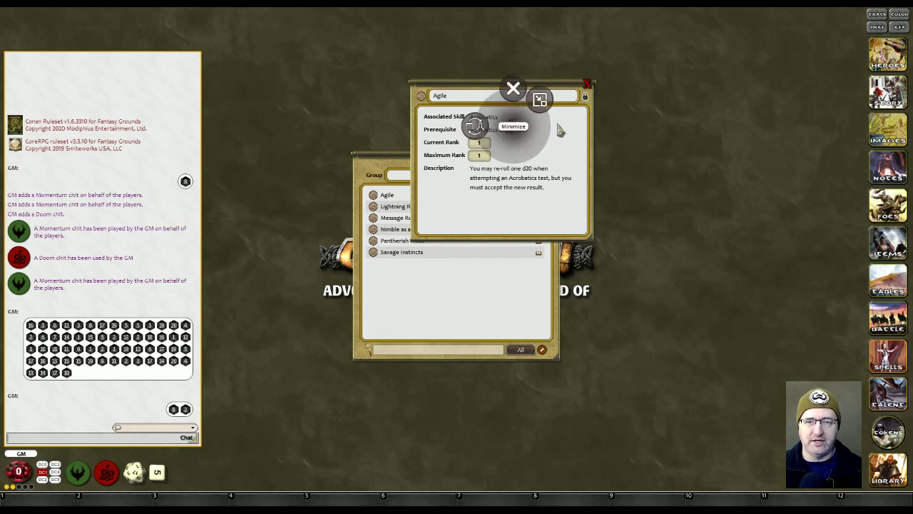
left_click(540, 100)
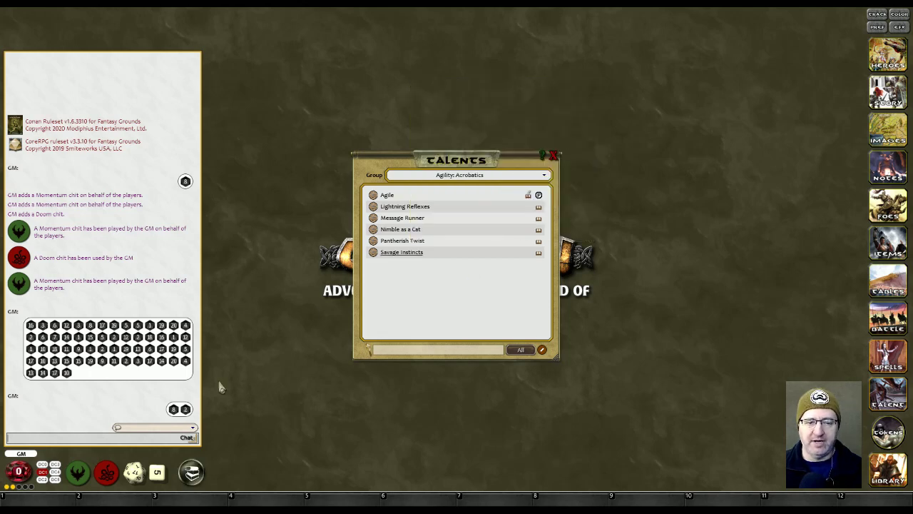
left_click(191, 471)
right_click(537, 148)
left_click(537, 102)
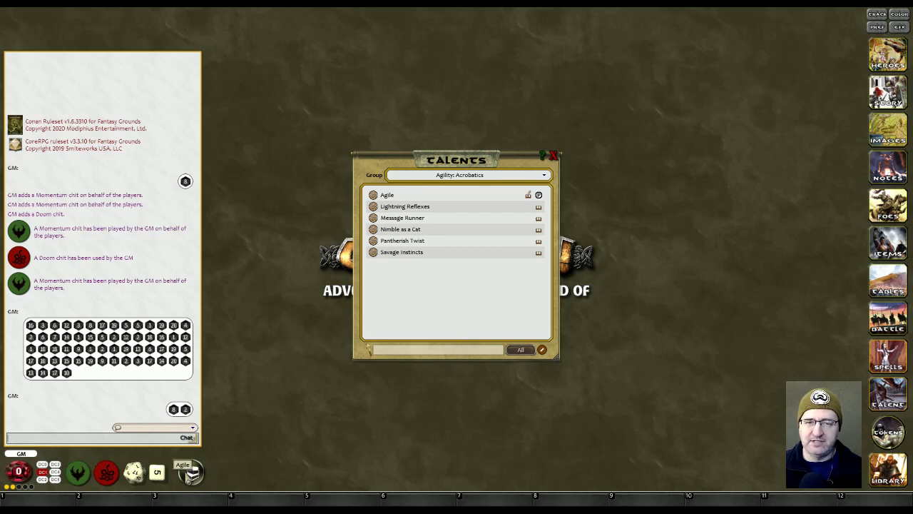
Restore the Agile talent sheet, assign its link to hotkey slot 8, and close the sheet
left_click(192, 473)
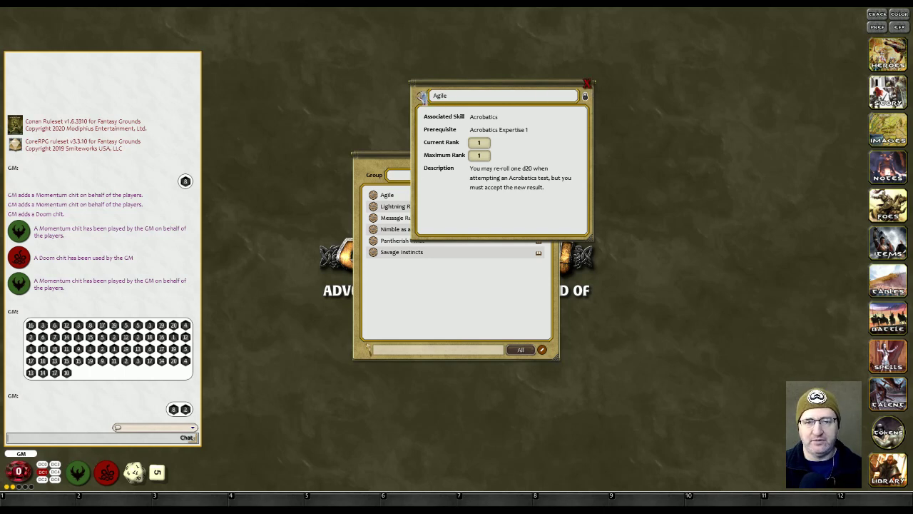
left_click_drag(421, 96, 571, 499)
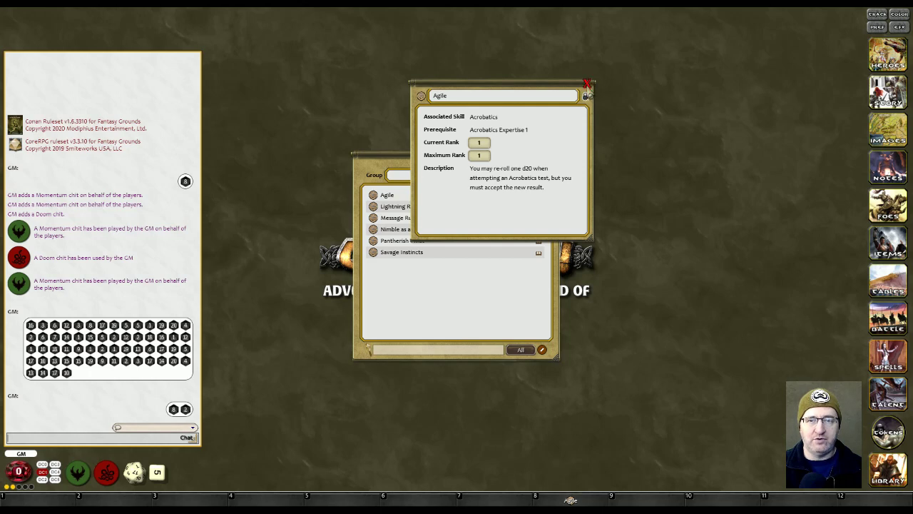
left_click(587, 84)
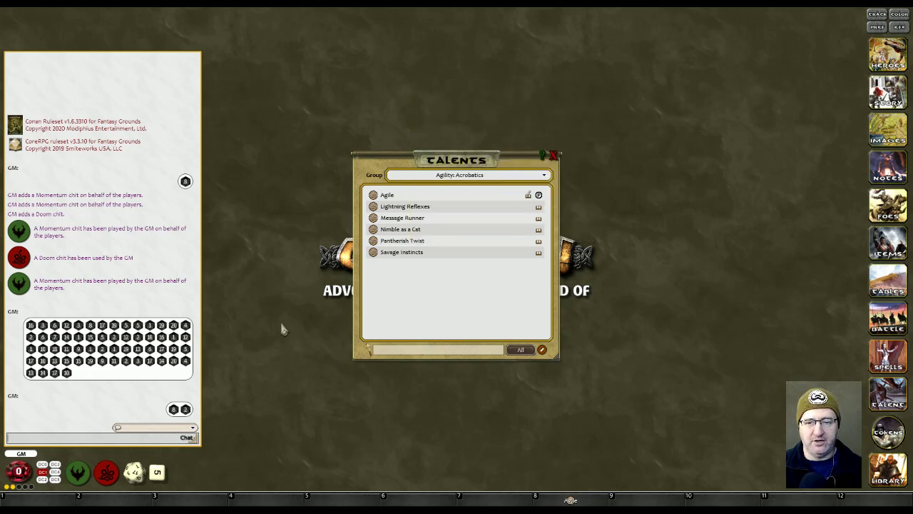
Open the Agile talent sheet from hotkey slot 8 and close it, two times in a row
left_click(569, 500)
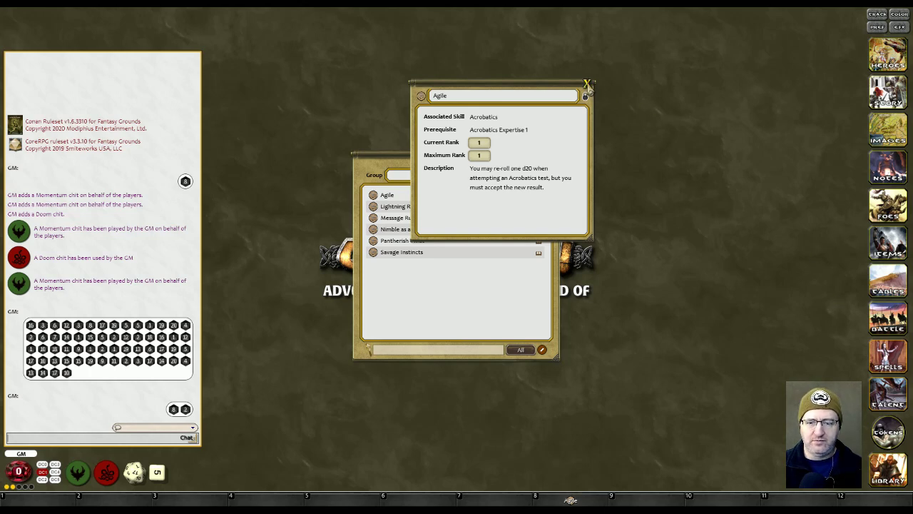
left_click(587, 84)
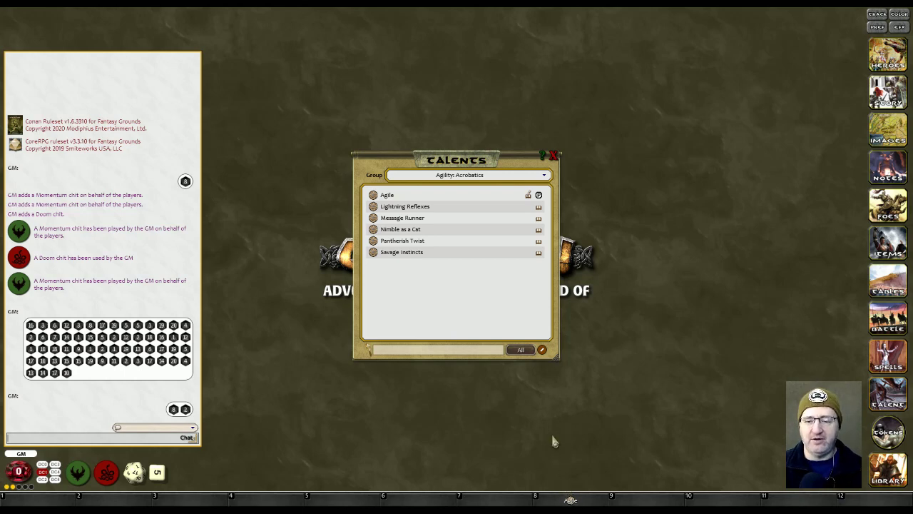
left_click(570, 498)
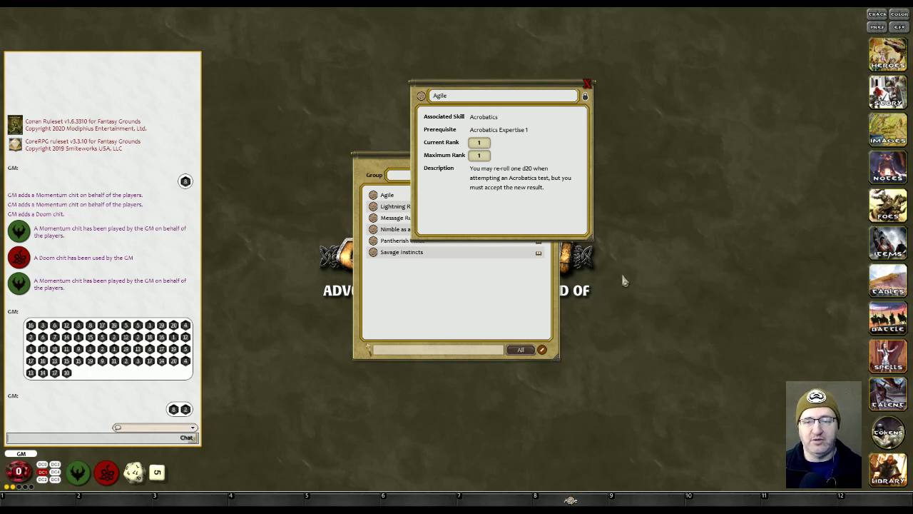
left_click(586, 84)
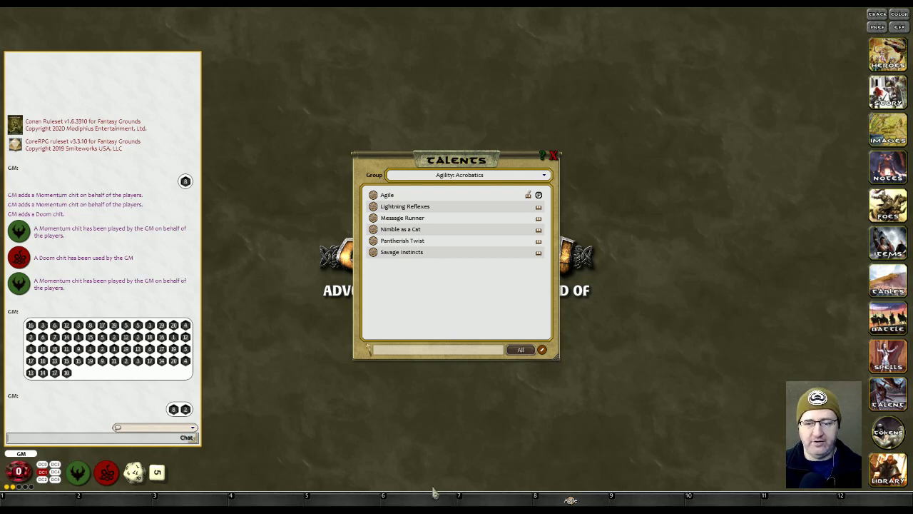
Clear the Agile link from hotkey slot 8 and preview the hotkey bar's alternate modifier sets
right_click(569, 499)
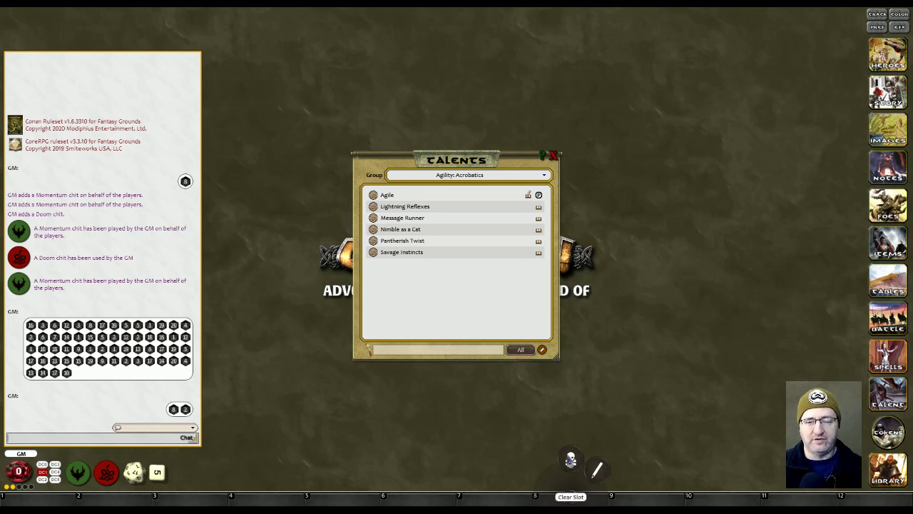
left_click(570, 460)
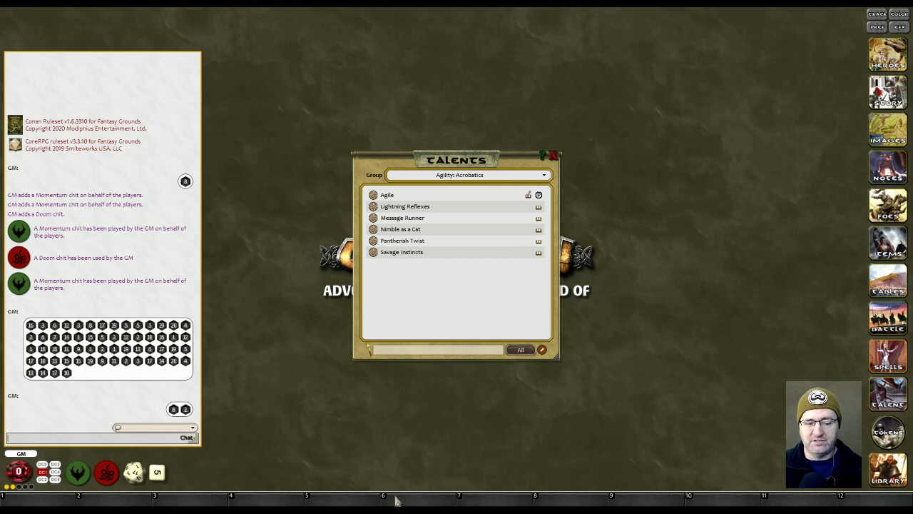
key("ctrl")
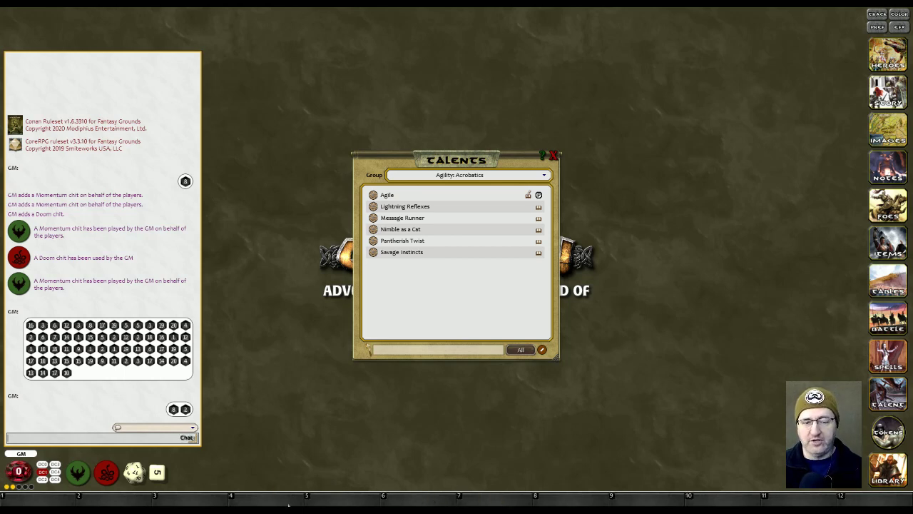
key("alt")
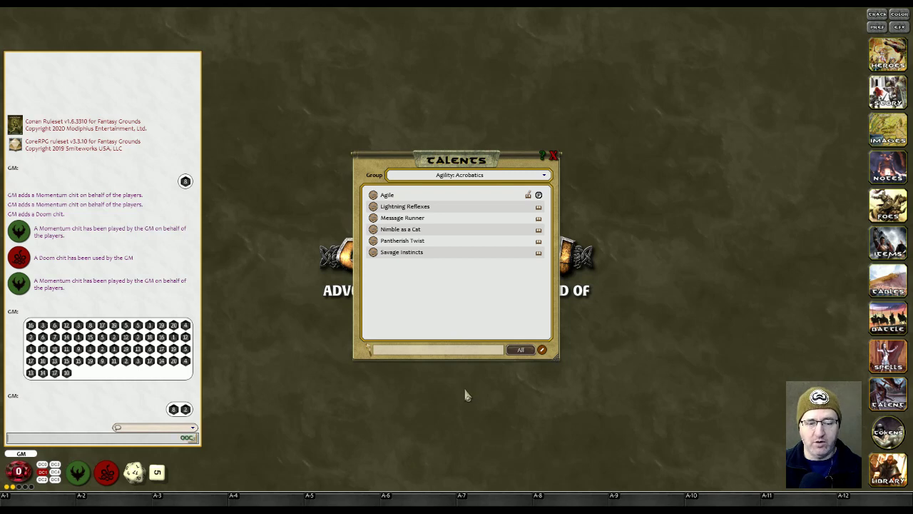
key("shift")
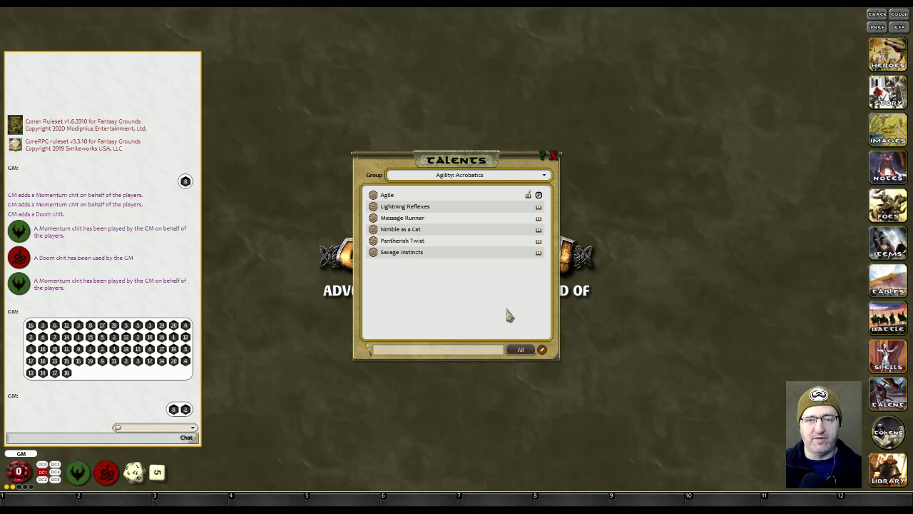
Close the Talents list, open the Spells list and place it near the middle of the desktop
left_click(554, 155)
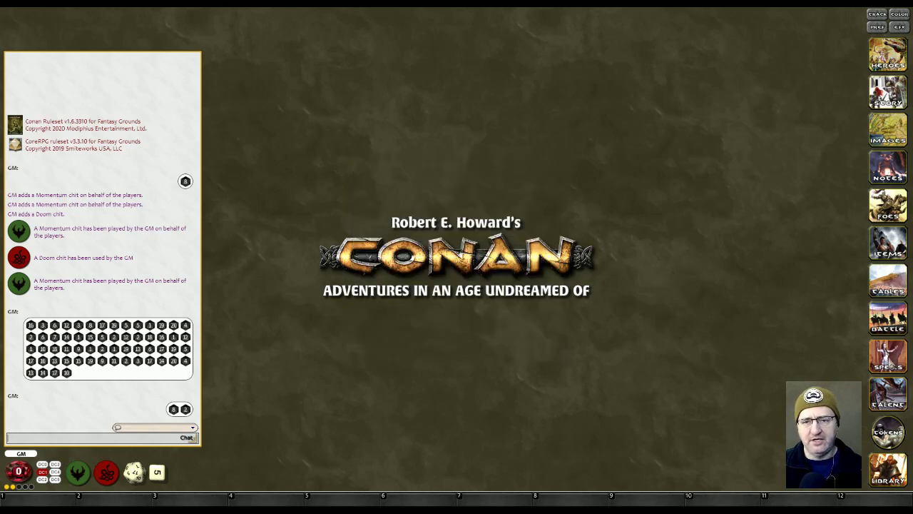
left_click(888, 357)
left_click_drag(696, 114, 465, 116)
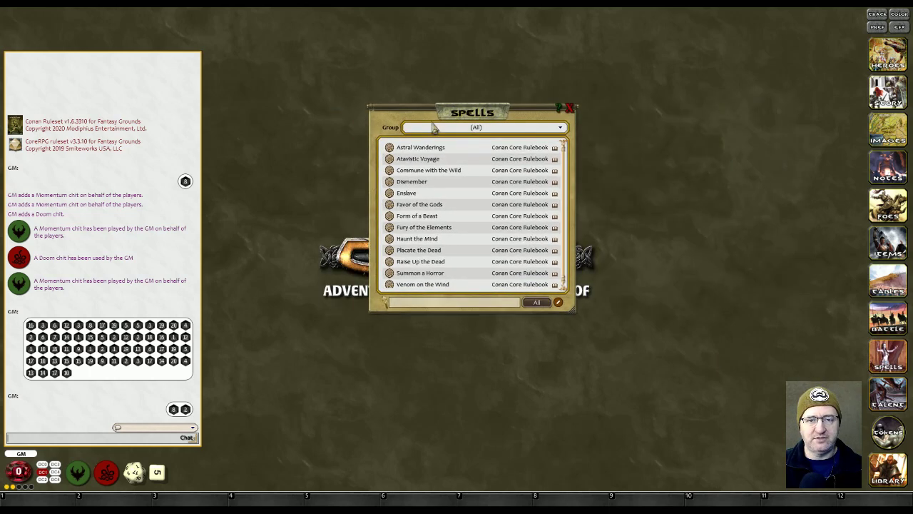
Try the Conan Core Rulebook and (New) group filters on the Spells list and return it to (All)
left_click(474, 130)
left_click(508, 152)
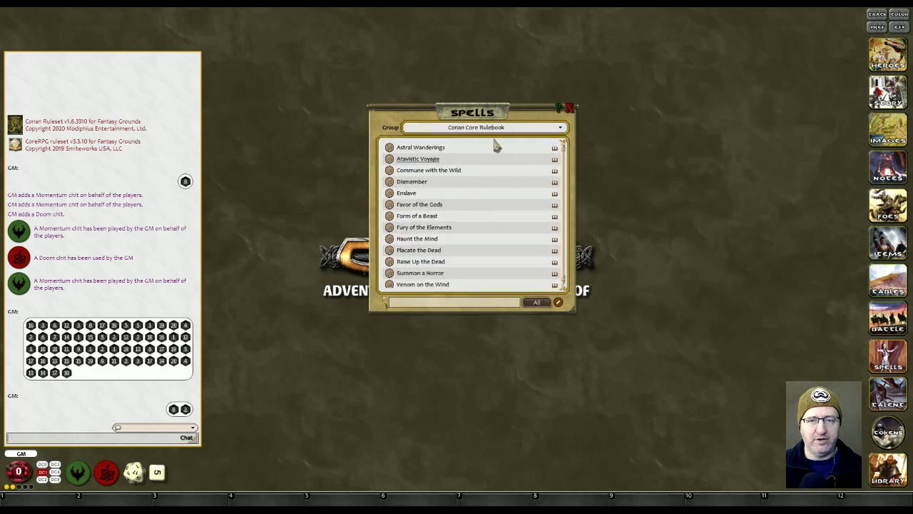
left_click(491, 129)
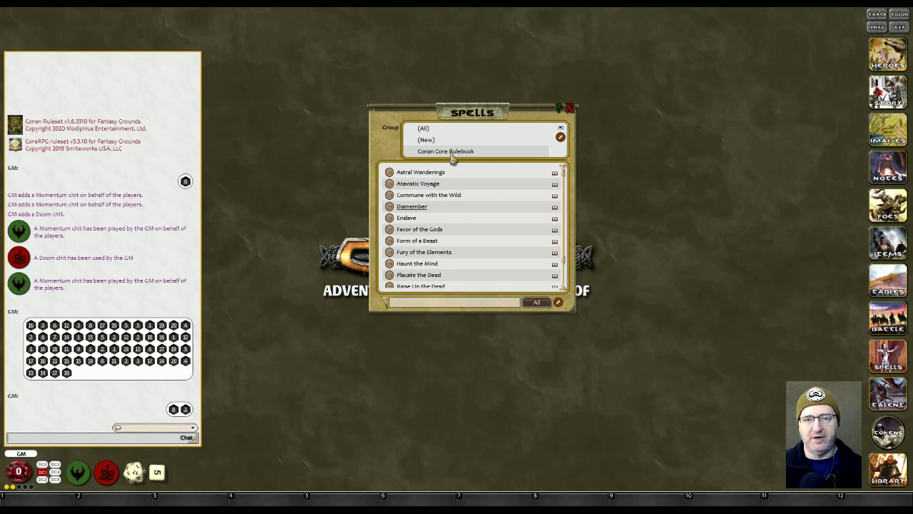
left_click(432, 129)
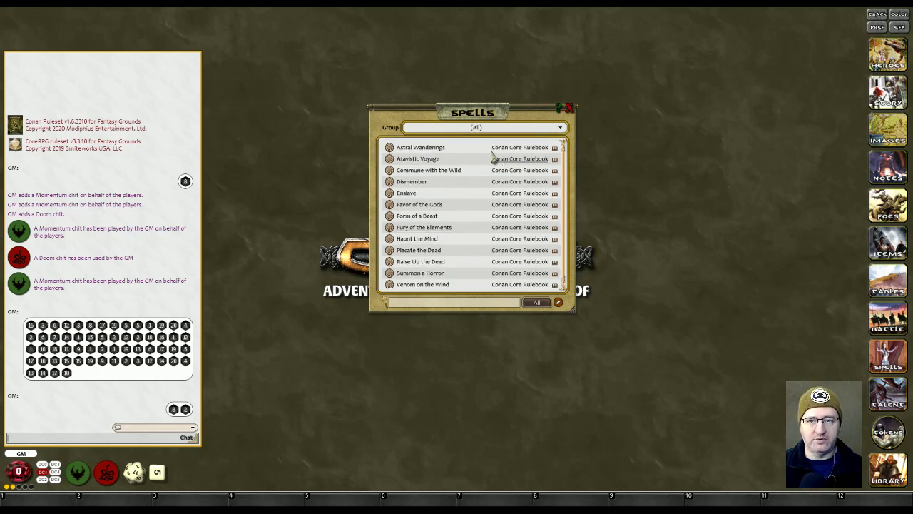
left_click(491, 128)
left_click(460, 152)
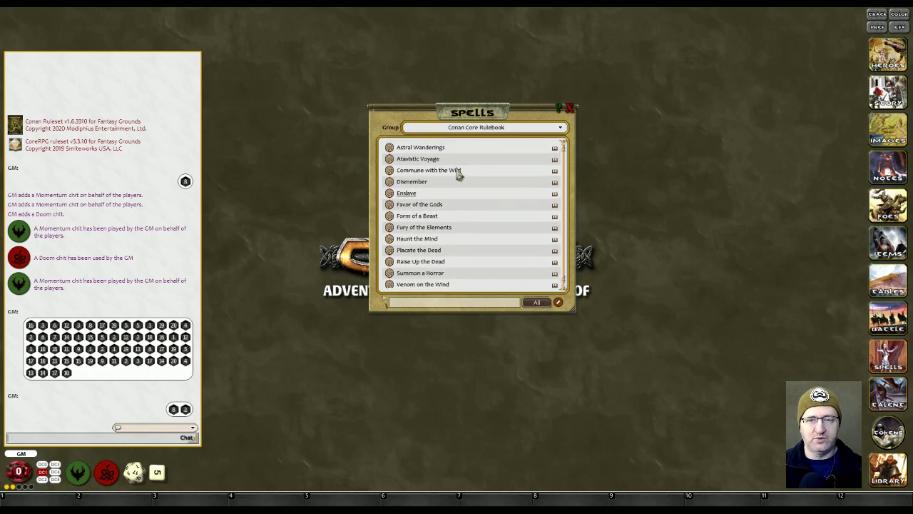
left_click(471, 129)
left_click(436, 140)
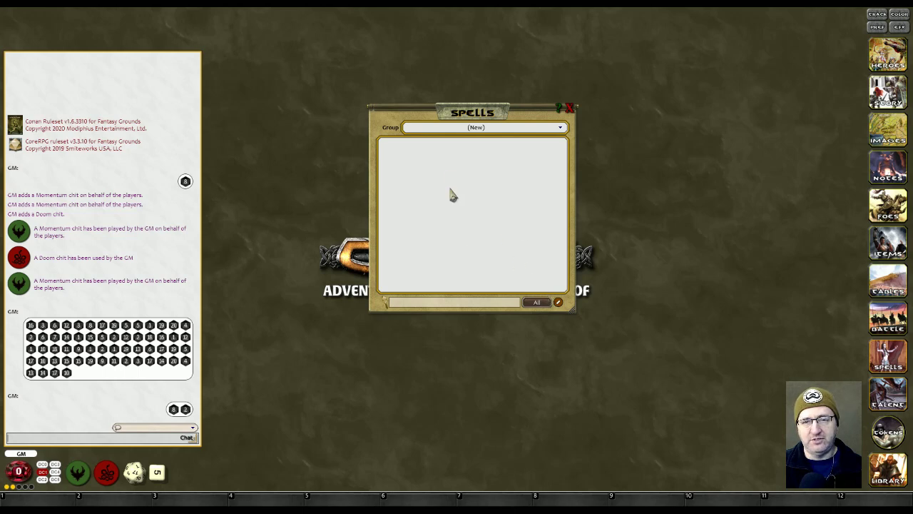
left_click(457, 130)
left_click(457, 131)
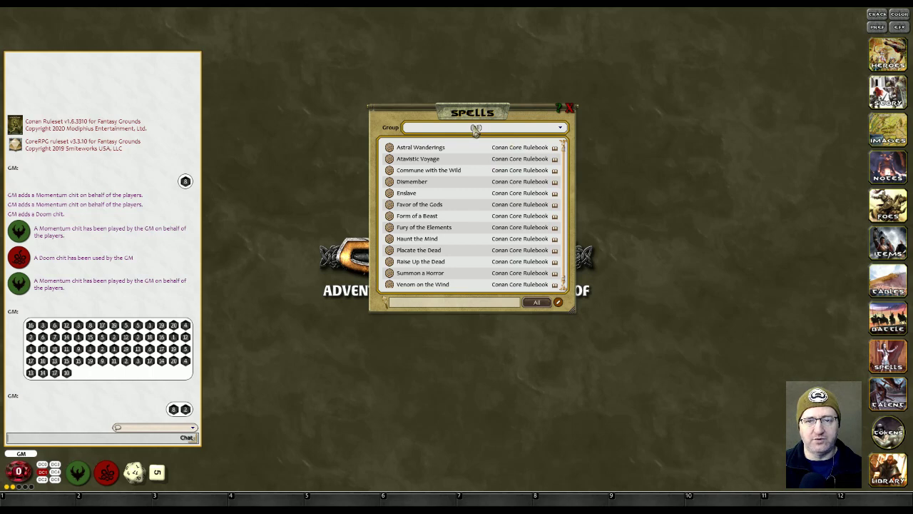
Open the Astral Wanderings spell sheet and move it and the Spells list apart so neither overlaps
left_click(402, 149)
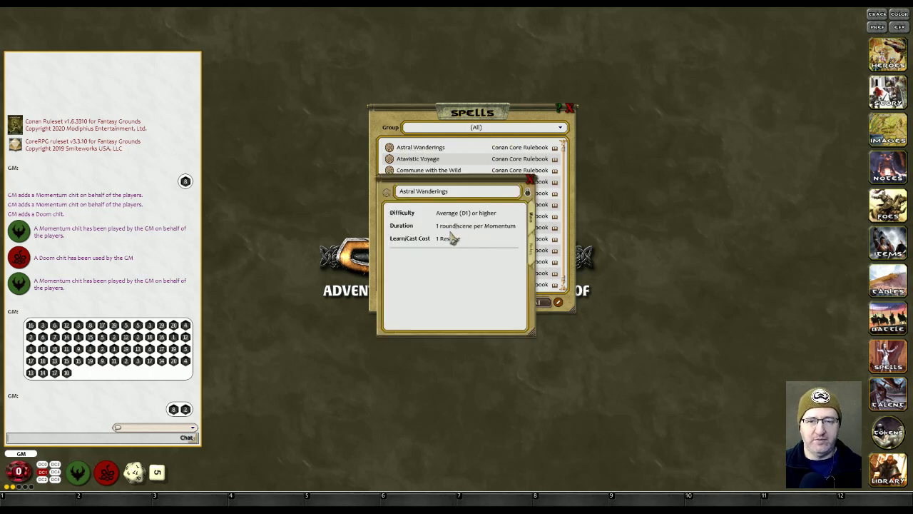
left_click_drag(472, 115, 700, 98)
left_click_drag(463, 192, 426, 95)
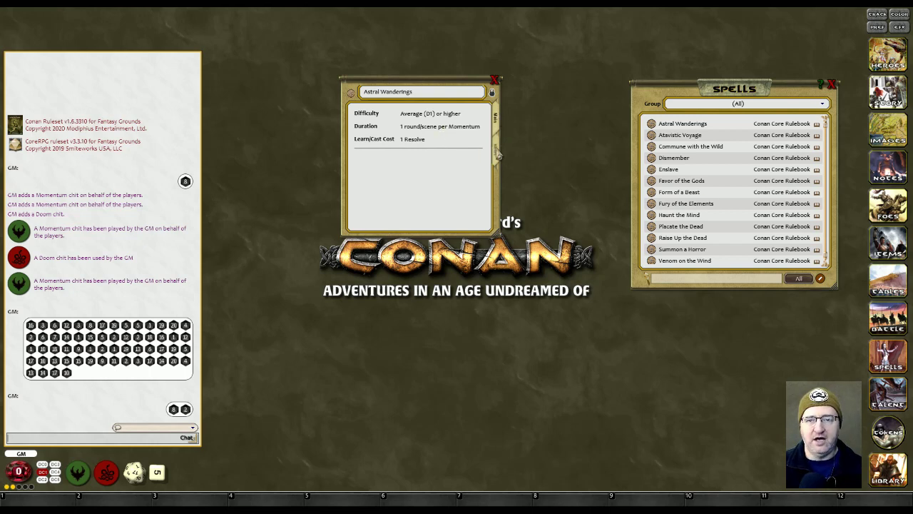
left_click_drag(375, 84, 330, 70)
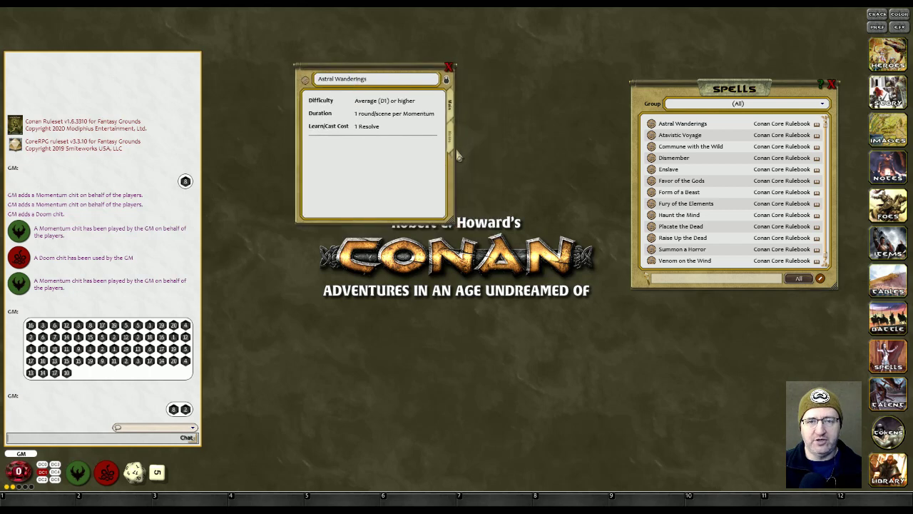
Show the notes of the Astral Wanderings spell, widen its sheet and read through to the Alternative Effects table
left_click(451, 137)
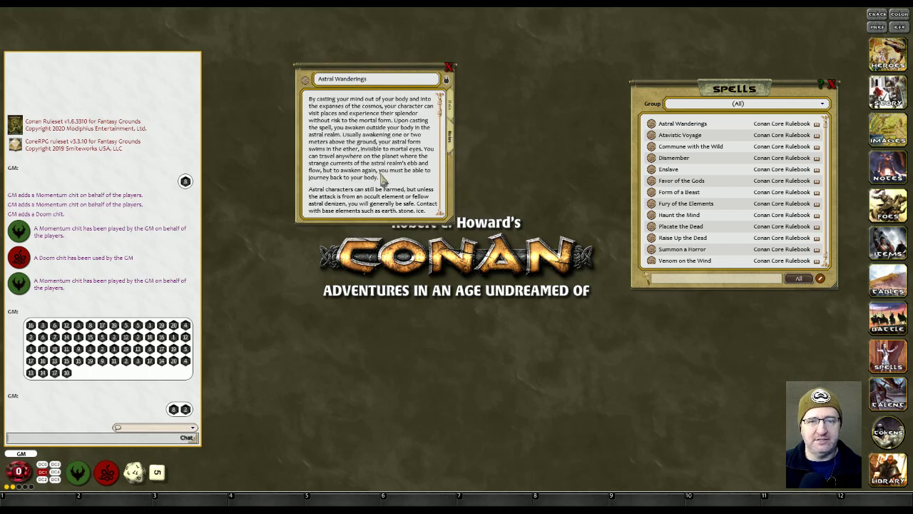
left_click_drag(452, 217, 608, 251)
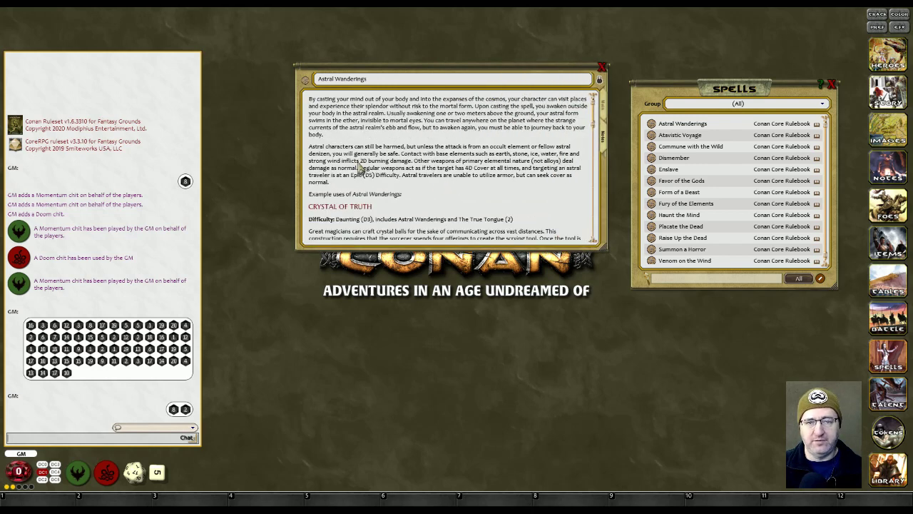
scroll(431, 180, "down", 1)
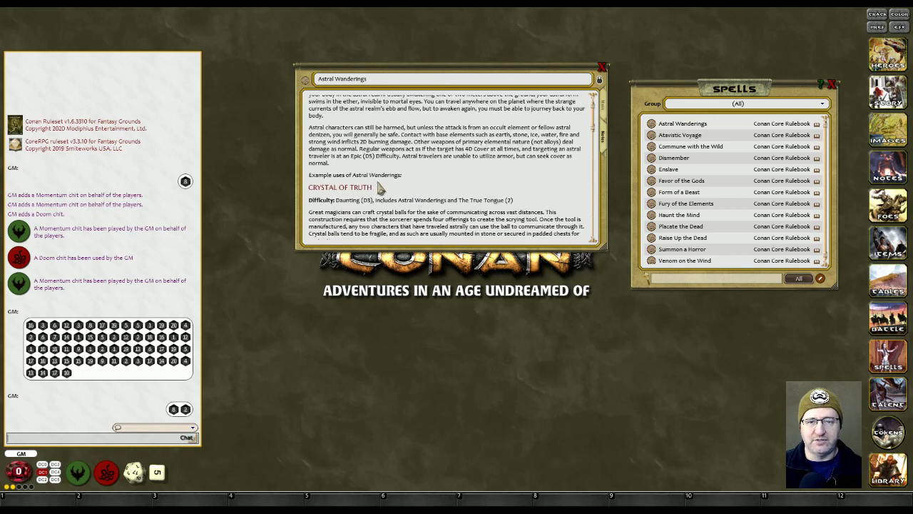
scroll(385, 189, "down", 2)
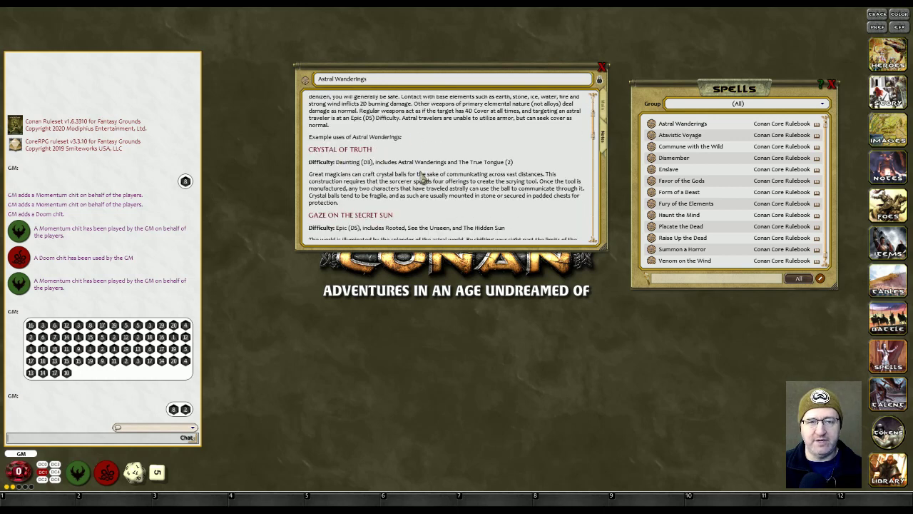
scroll(400, 174, "down", 1)
scroll(449, 196, "down", 5)
scroll(394, 174, "down", 15)
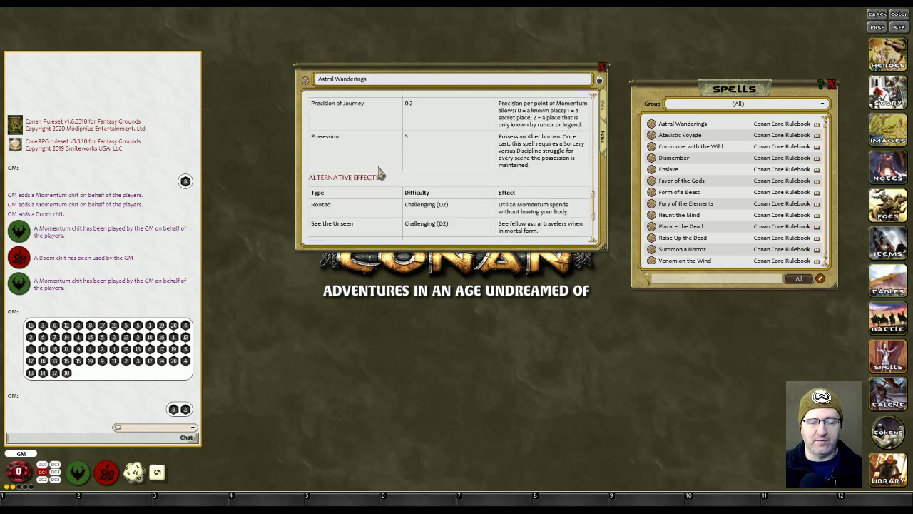
scroll(388, 170, "up", 6)
scroll(385, 170, "up", 12)
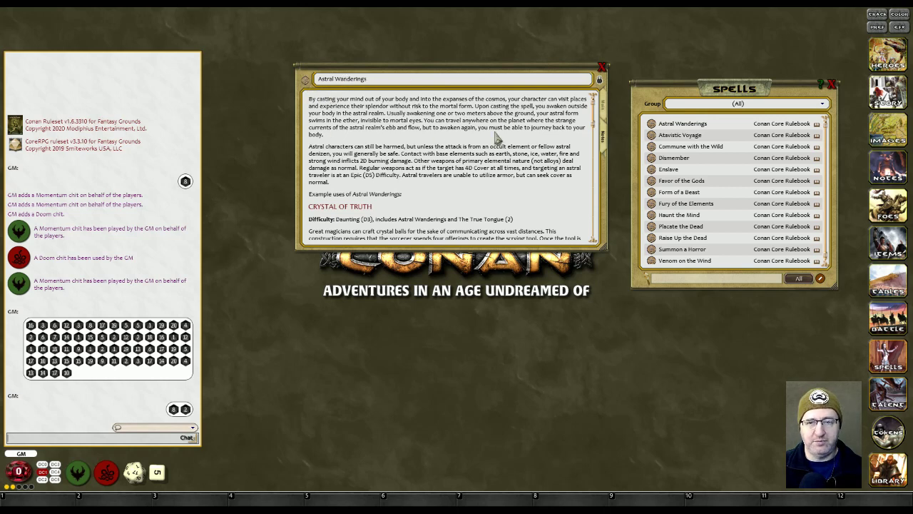
scroll(493, 142, "down", 15)
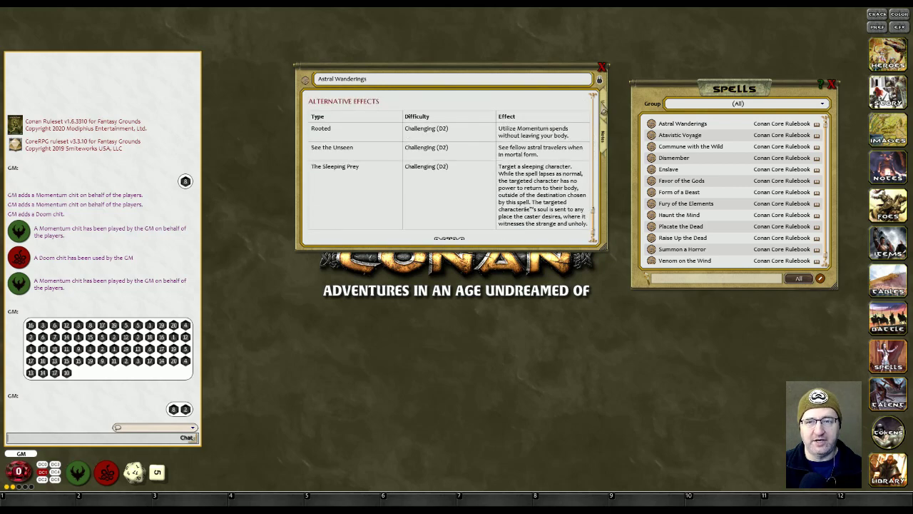
Check the main details of Astral Wanderings, and reread its notes with the Momentum Spends and Alternative Effects tables
left_click(602, 105)
left_click(599, 137)
scroll(428, 135, "down", 10)
scroll(438, 170, "down", 3)
scroll(435, 169, "up", 5)
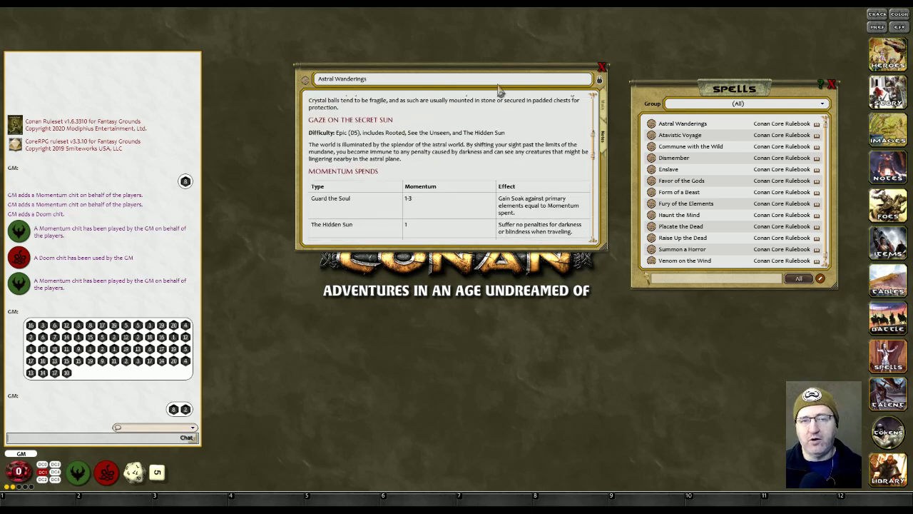
scroll(446, 105, "down", 2)
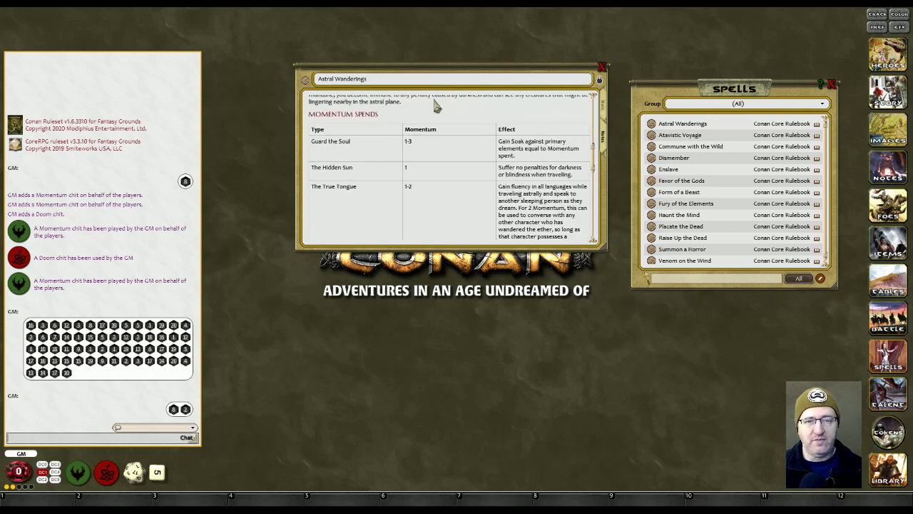
scroll(439, 173, "down", 2)
scroll(444, 158, "down", 3)
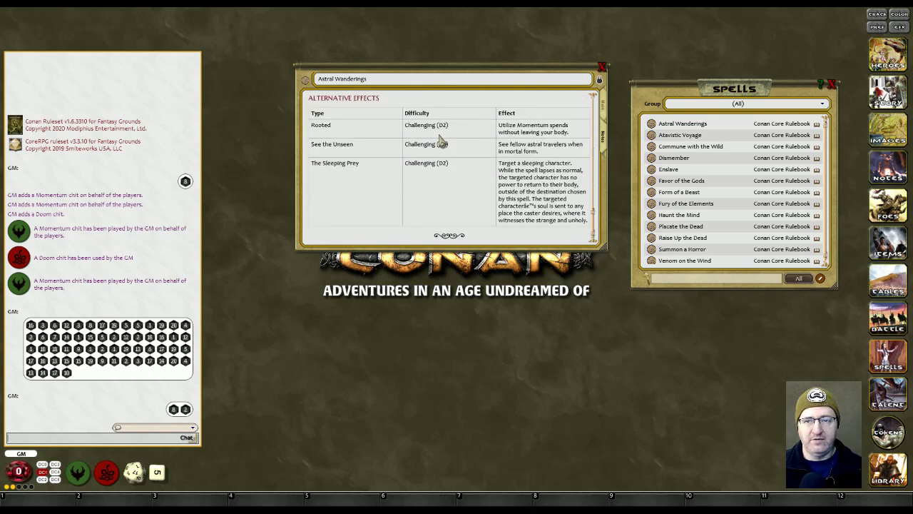
scroll(441, 139, "up", 4)
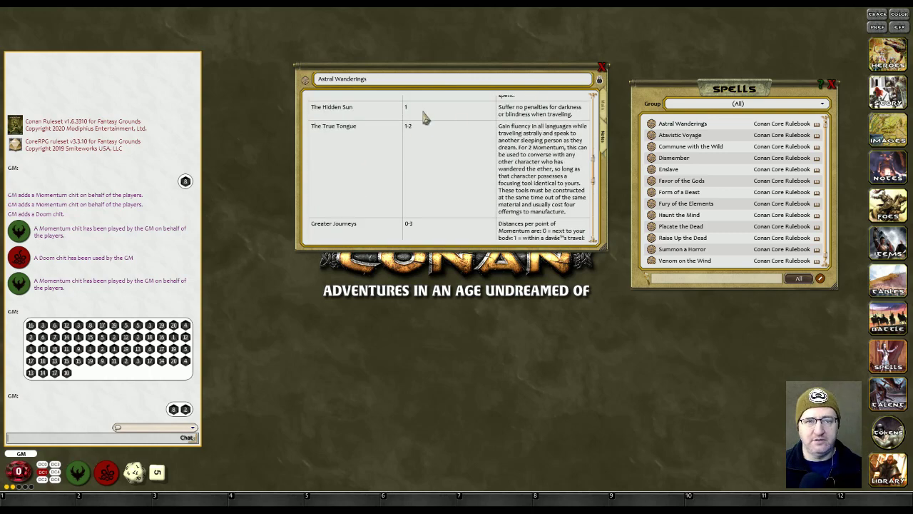
scroll(425, 118, "up", 6)
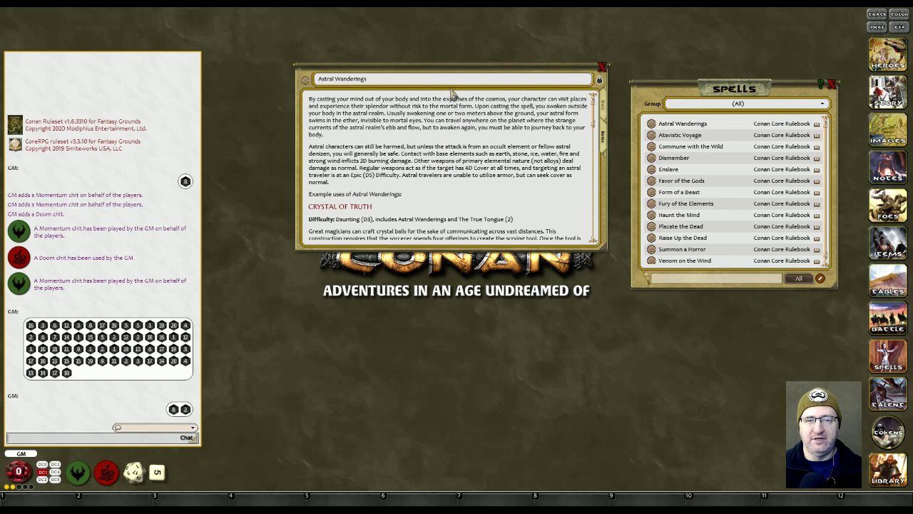
scroll(451, 103, "down", 6)
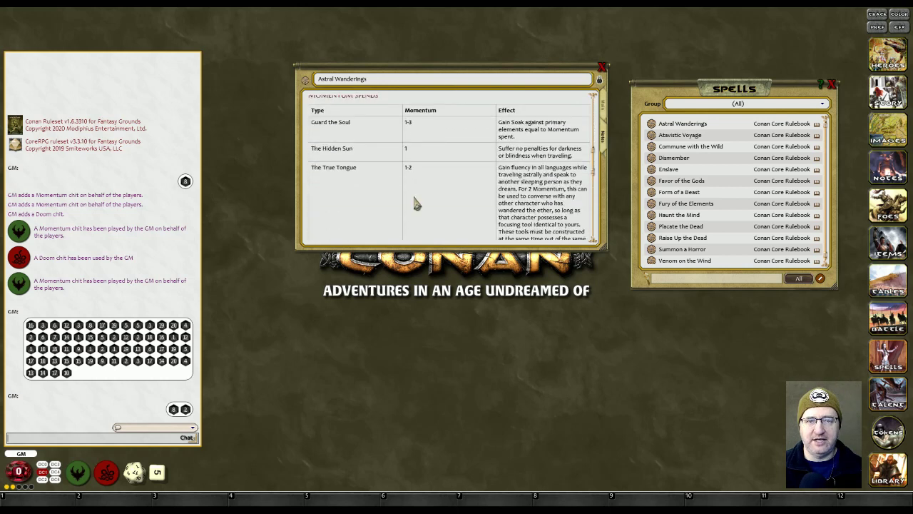
scroll(433, 199, "down", 5)
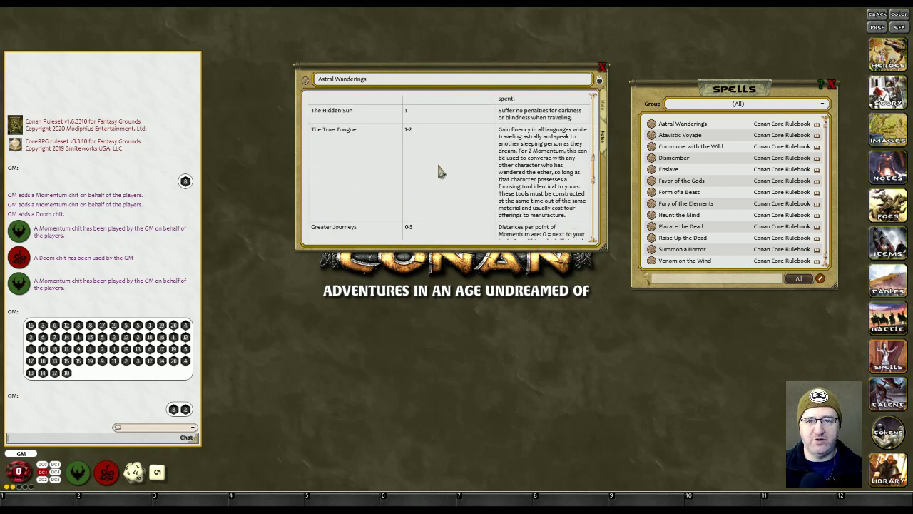
scroll(441, 168, "down", 2)
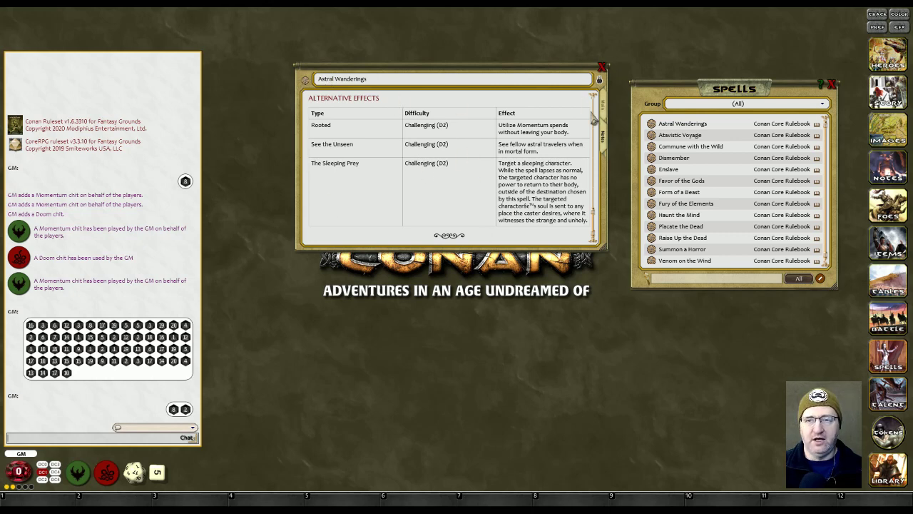
Close the Astral Wanderings sheet and the Spells list, and bring up the Battles list
left_click(602, 67)
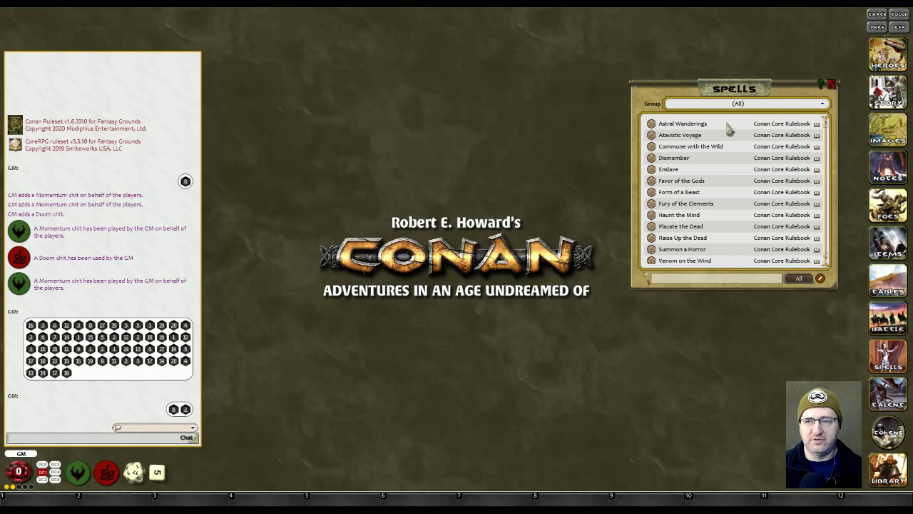
left_click_drag(740, 90, 475, 86)
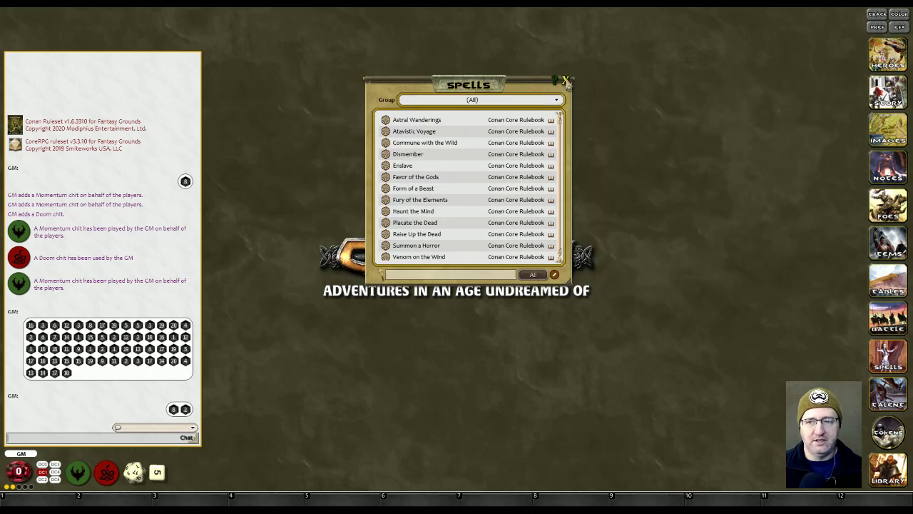
left_click(564, 80)
left_click(888, 317)
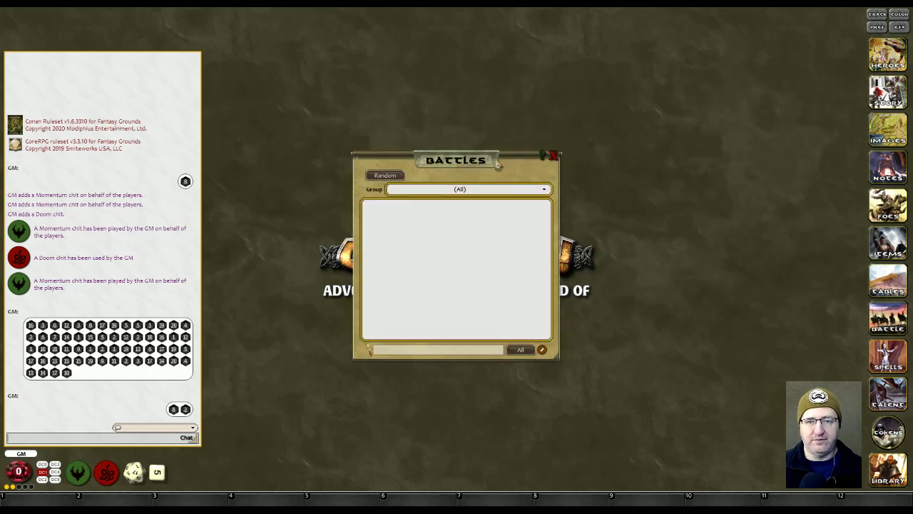
Switch the Battles list between the (All) and (New) groups and leave it set to (New)
left_click(528, 191)
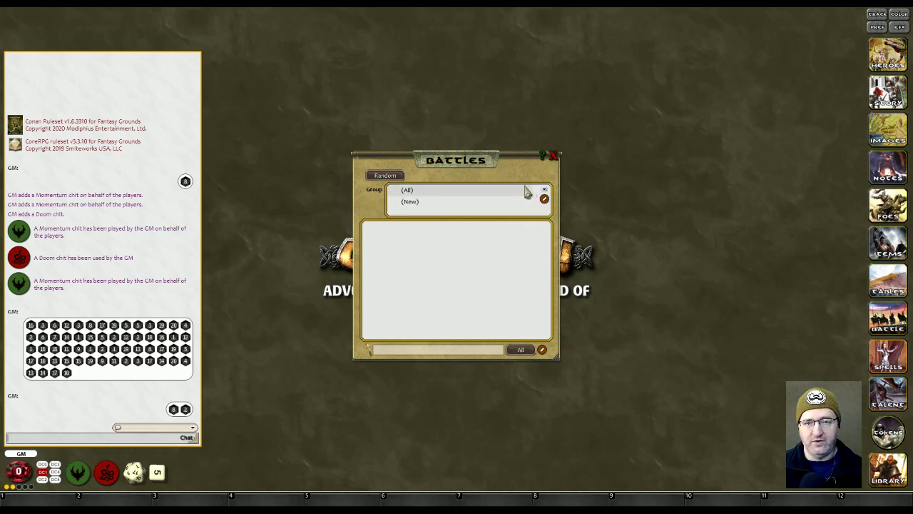
left_click(428, 191)
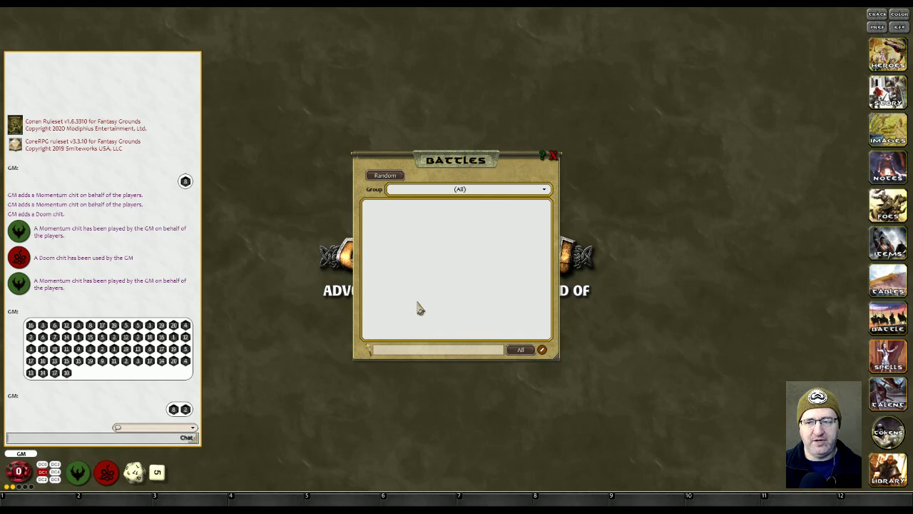
left_click(476, 192)
left_click(420, 209)
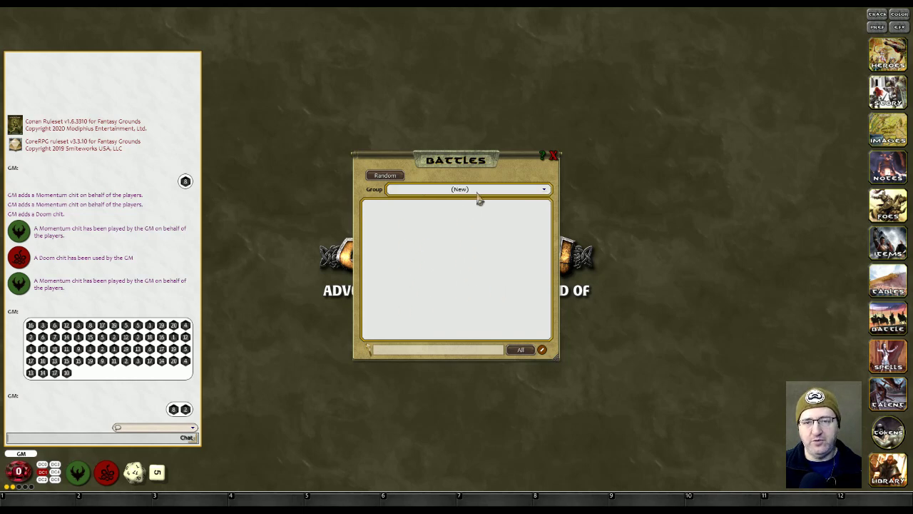
left_click(478, 193)
left_click(443, 191)
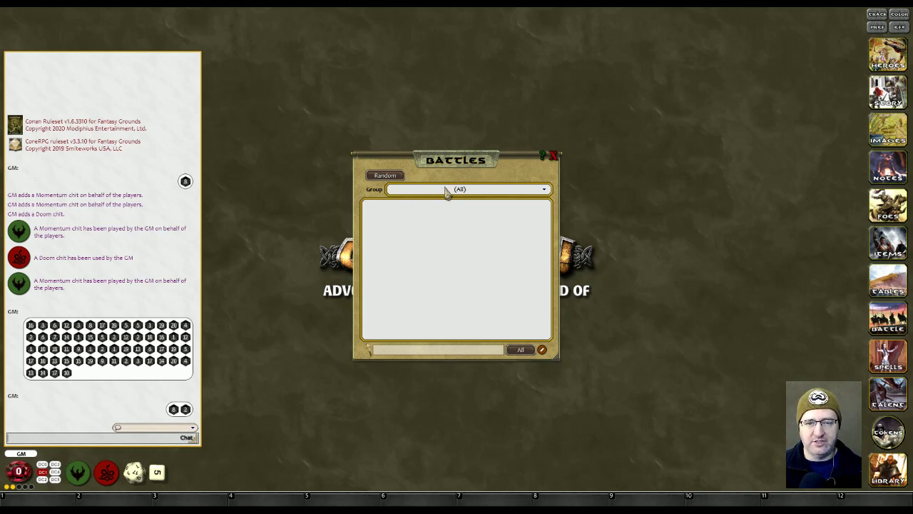
left_click(444, 190)
left_click(449, 193)
left_click(499, 191)
left_click(471, 202)
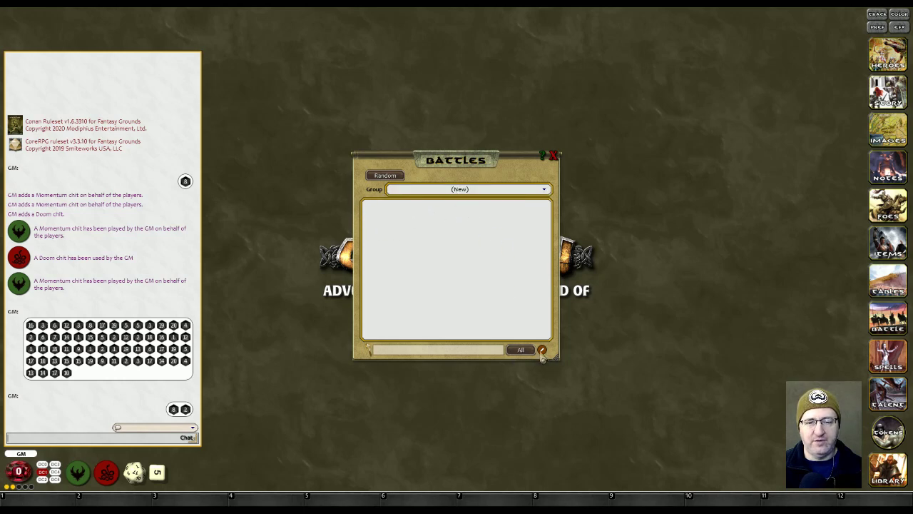
Create a new encounter in the Battles list and move its sheet clear of the list's centre
left_click(542, 350)
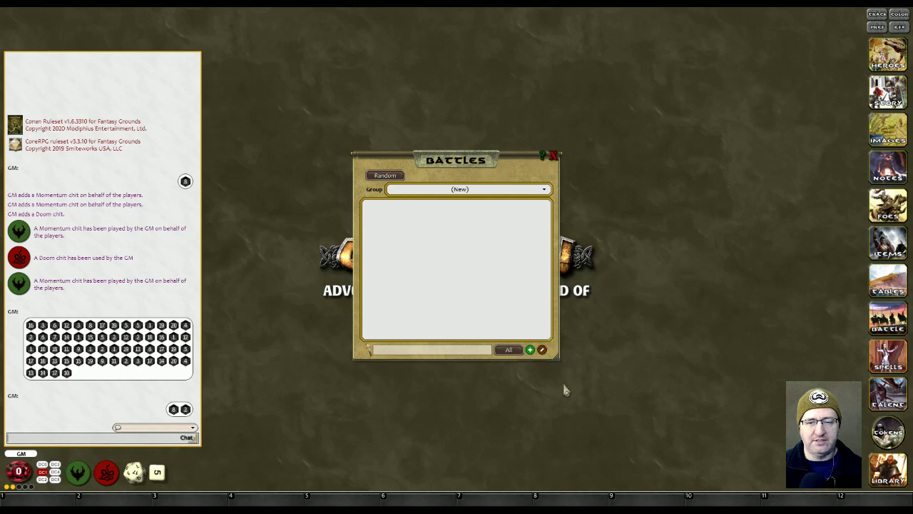
left_click(530, 349)
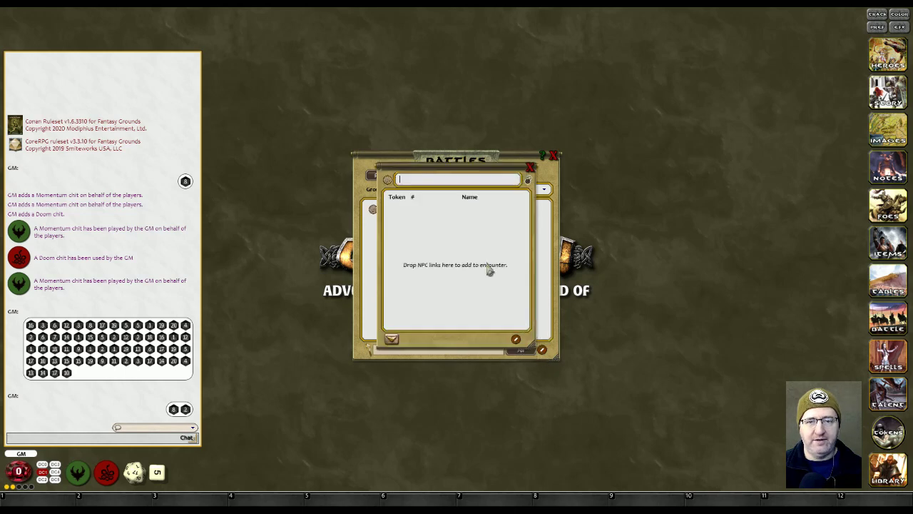
left_click_drag(445, 171, 350, 86)
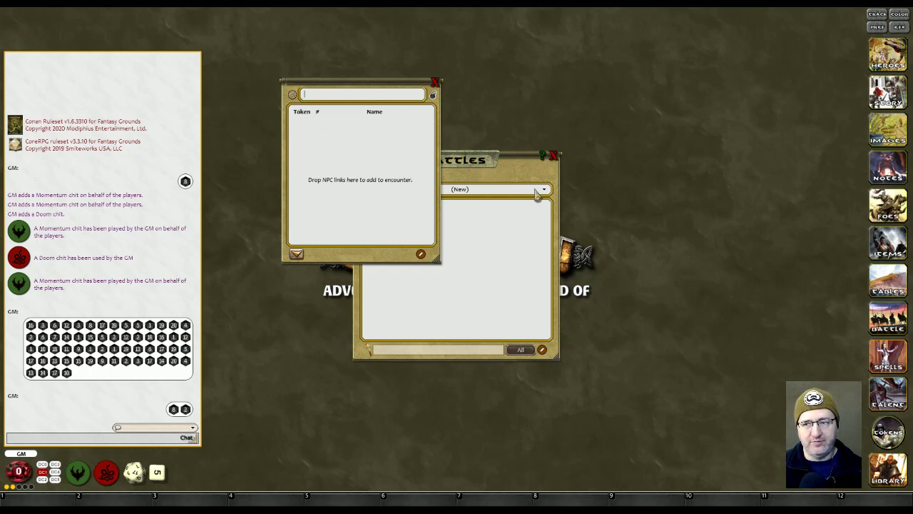
Add the Ape from the Foes list to the new encounter and close the Foes list
left_click(888, 206)
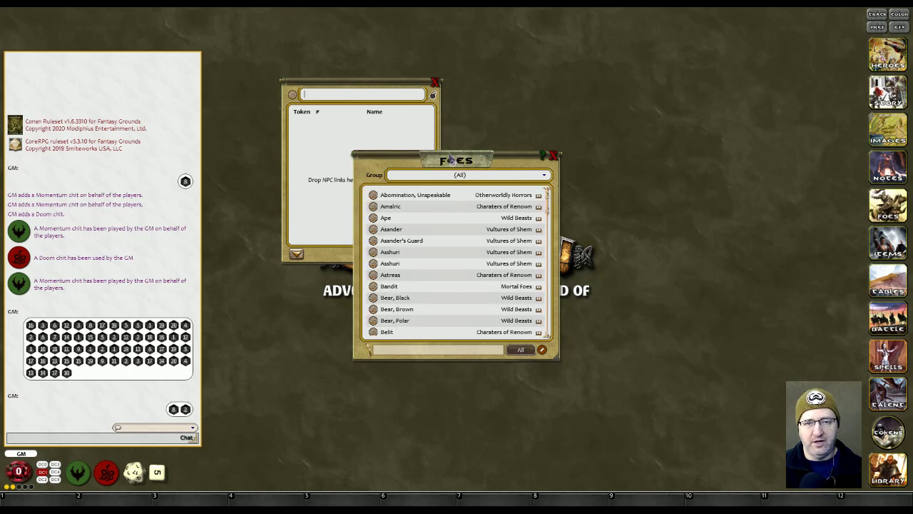
left_click_drag(450, 162, 682, 73)
left_click_drag(606, 128, 343, 151)
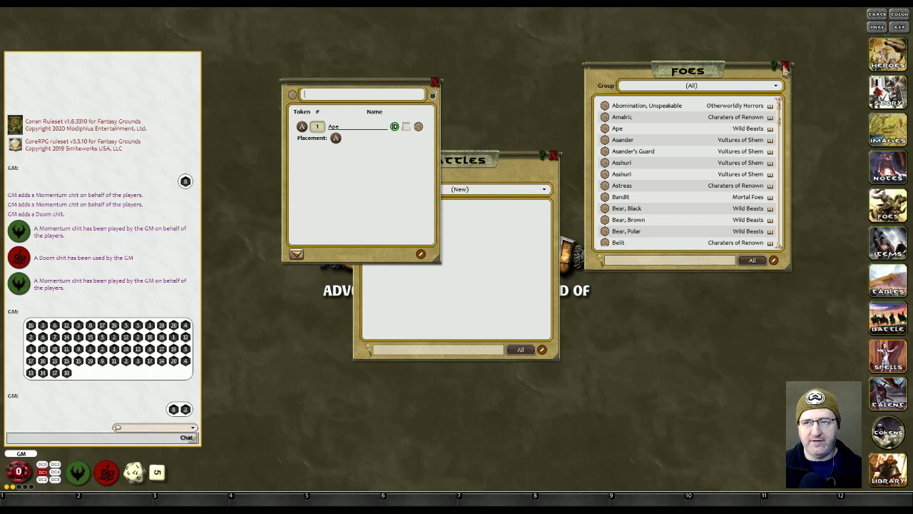
left_click(785, 66)
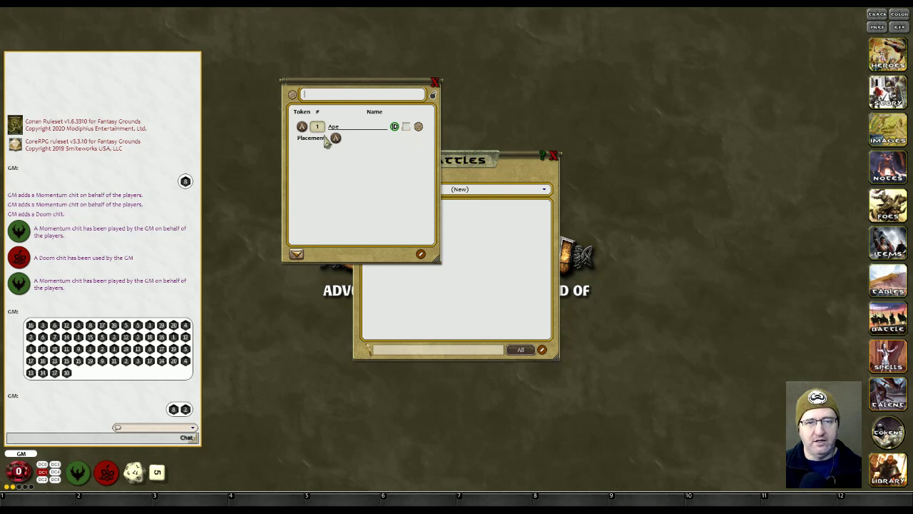
Set the number of Apes in the encounter to 4 and name the encounter Ape Fight
left_click(340, 157)
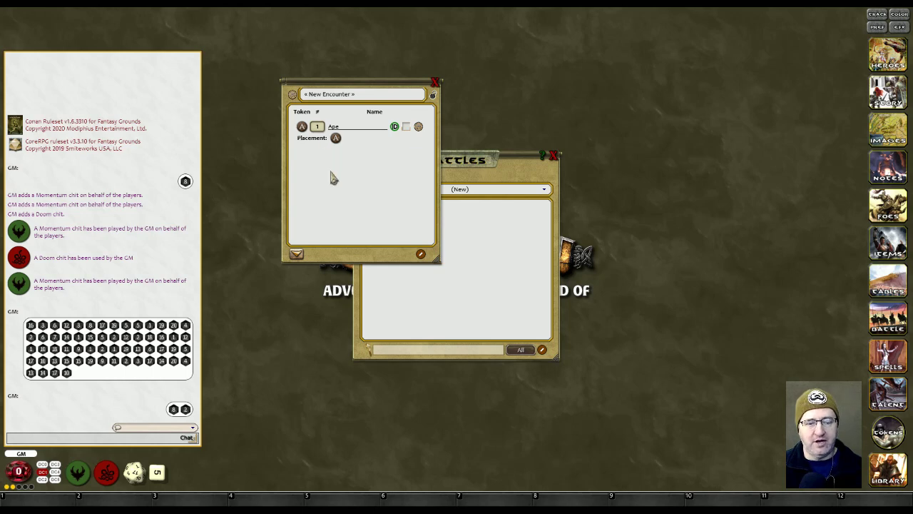
scroll(334, 141, "up", 3)
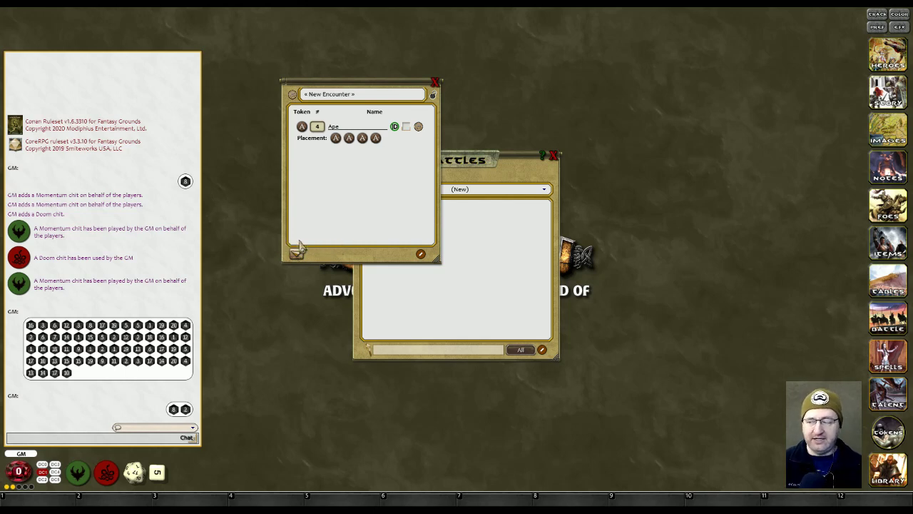
left_click(379, 97)
type("ApeAp")
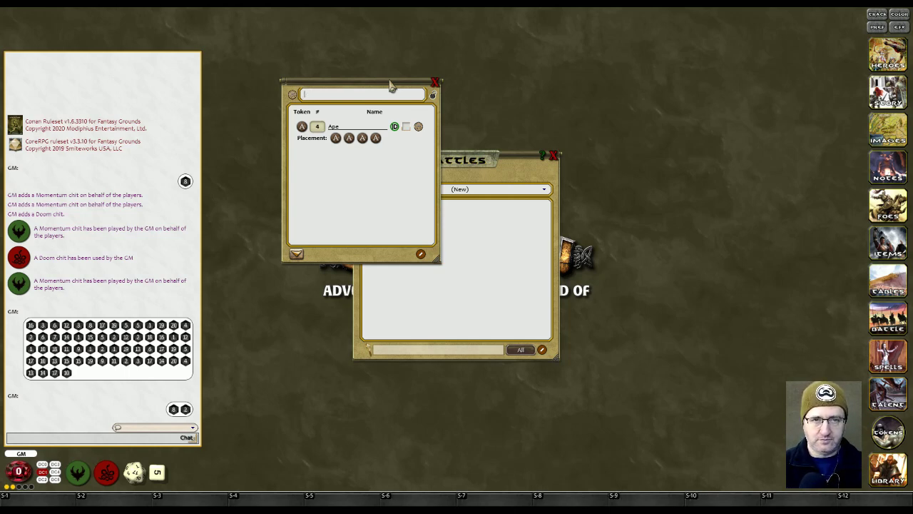
type(" Fight")
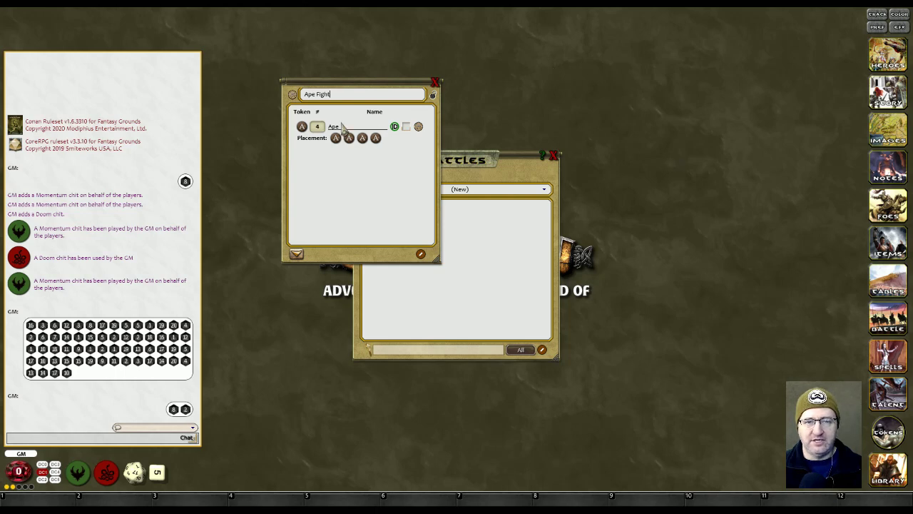
Mark the Ape entry as unidentified and cycle its faction through green, yellow and red back to blank
left_click(395, 126)
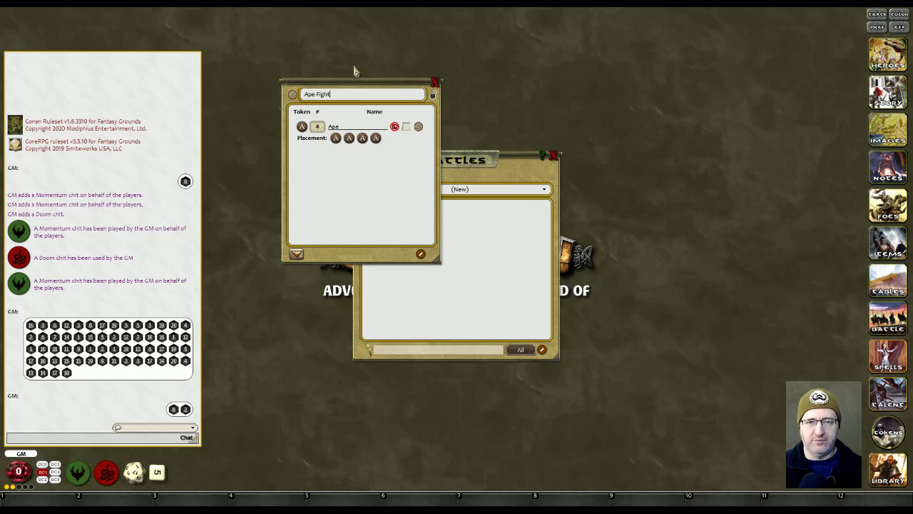
left_click(407, 128)
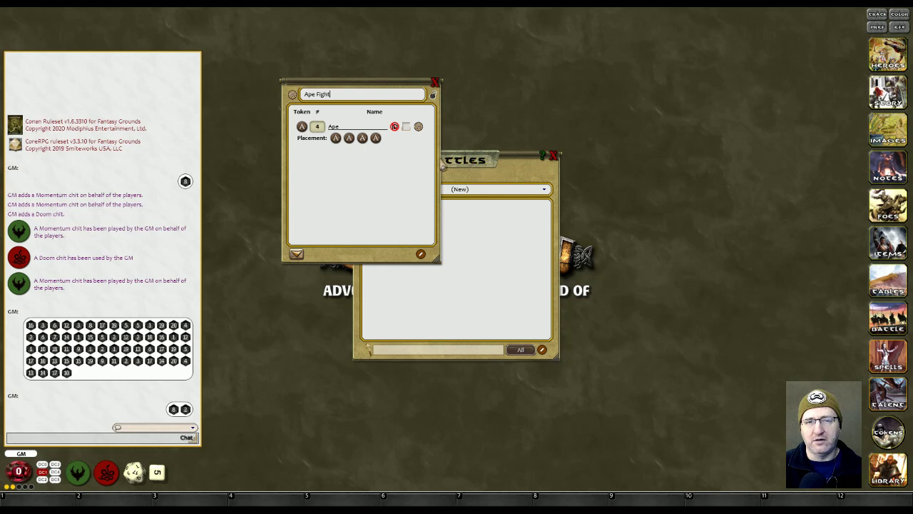
left_click(407, 129)
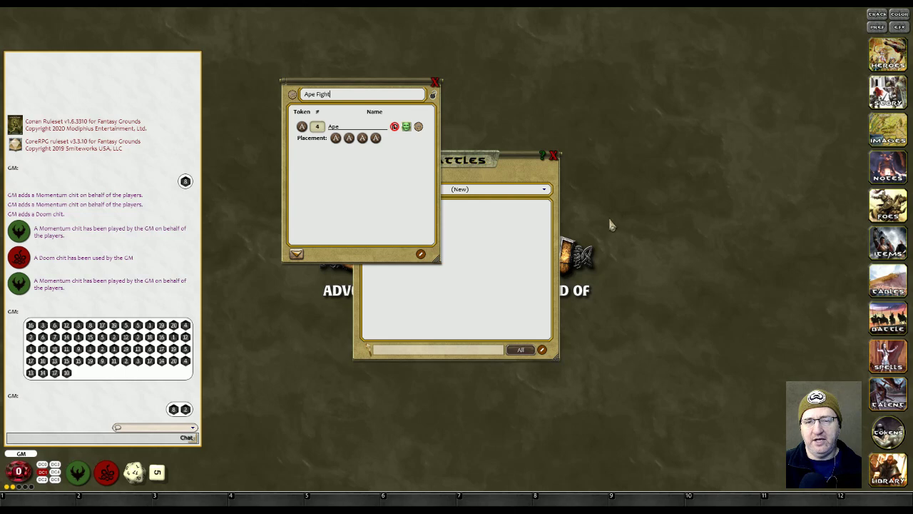
left_click(407, 128)
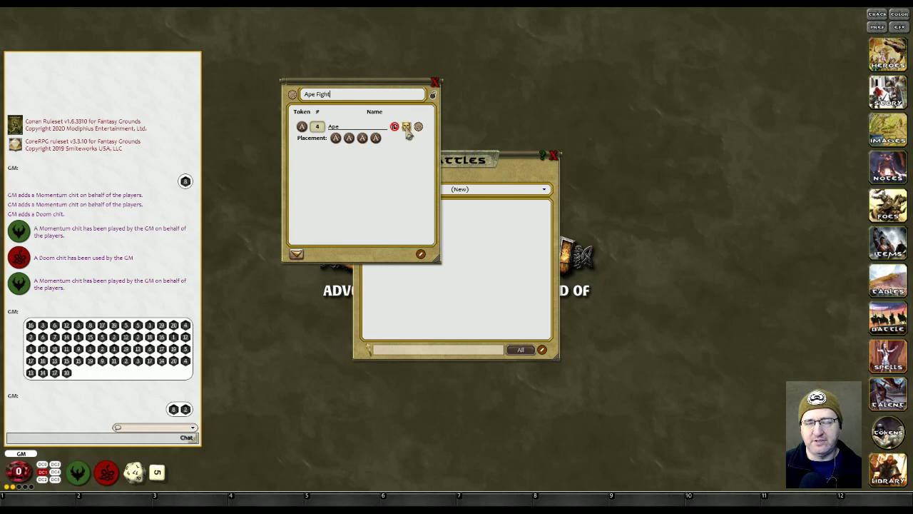
left_click(407, 127)
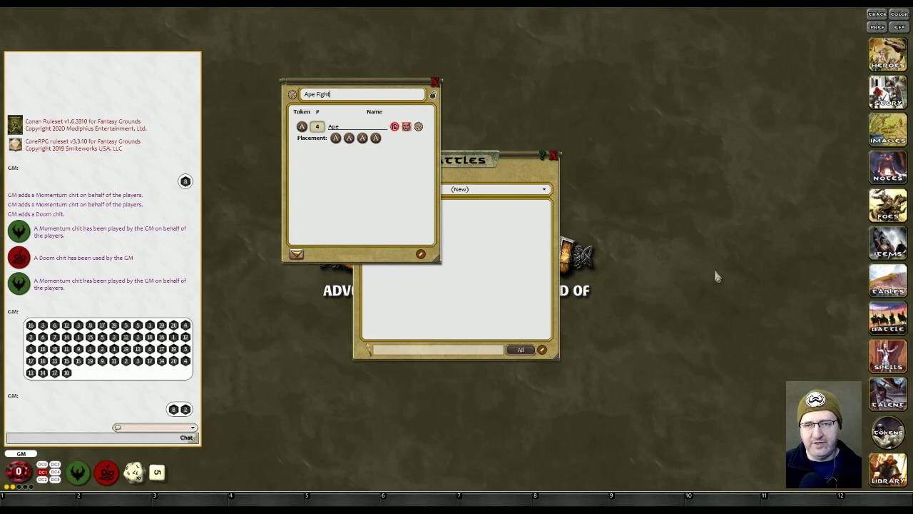
left_click(406, 127)
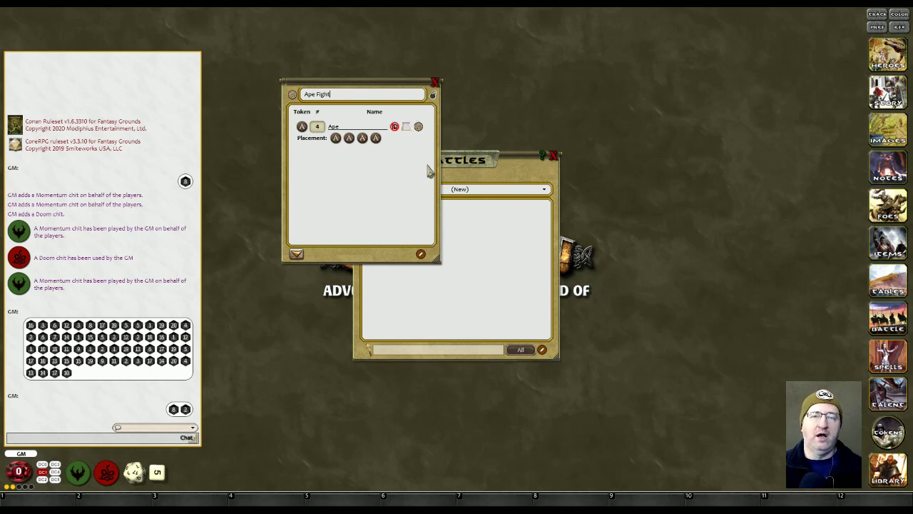
Examine the Ape's linked record beside the encounter, compare its name with the encounter entry, and close the record
left_click(419, 128)
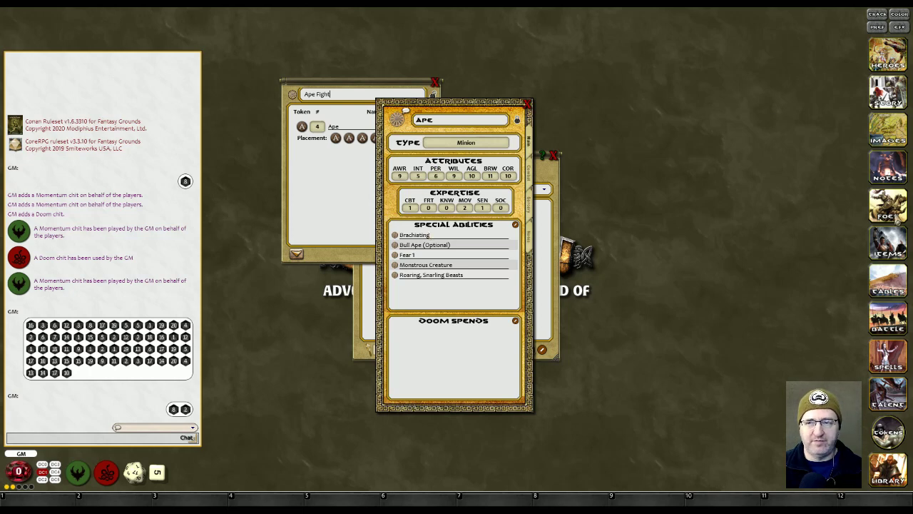
left_click_drag(462, 110, 598, 50)
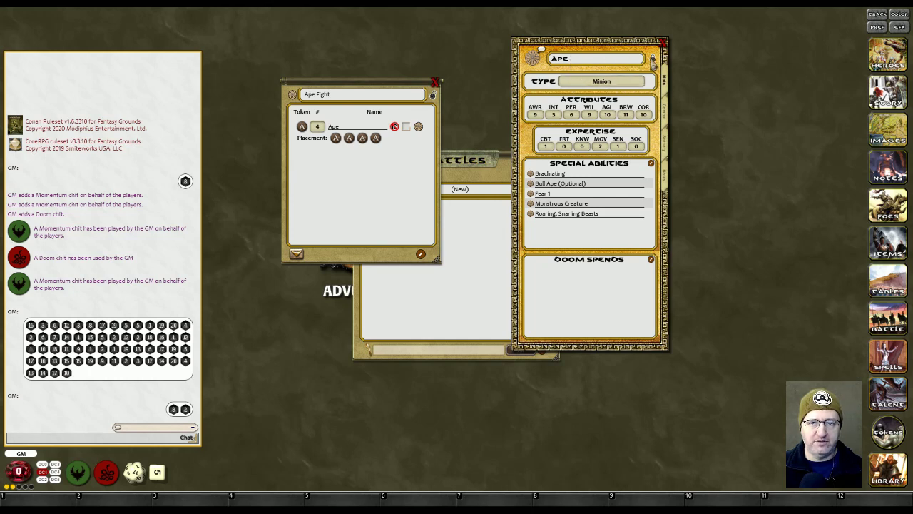
left_click(573, 62)
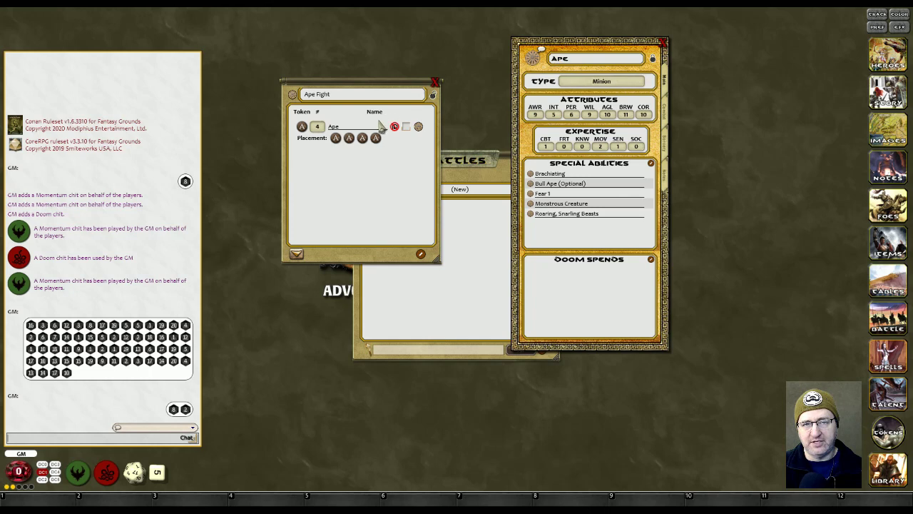
left_click(341, 129)
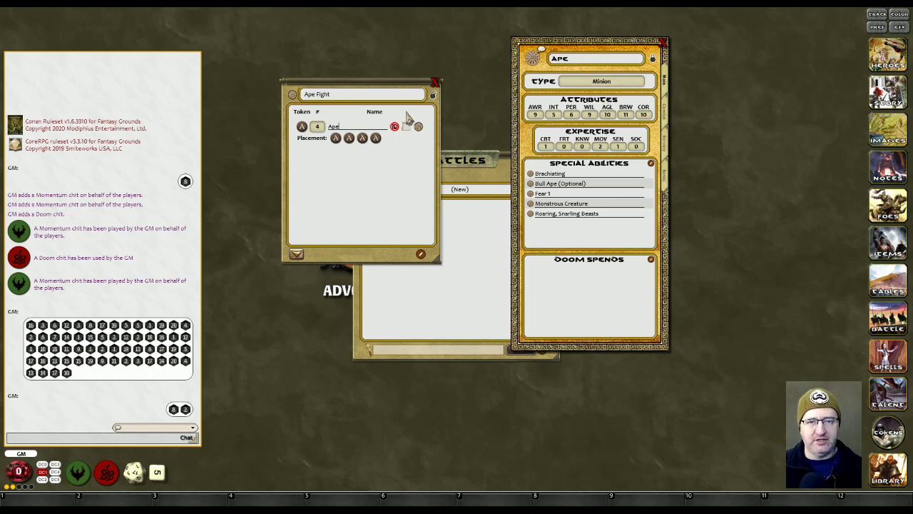
left_click(663, 42)
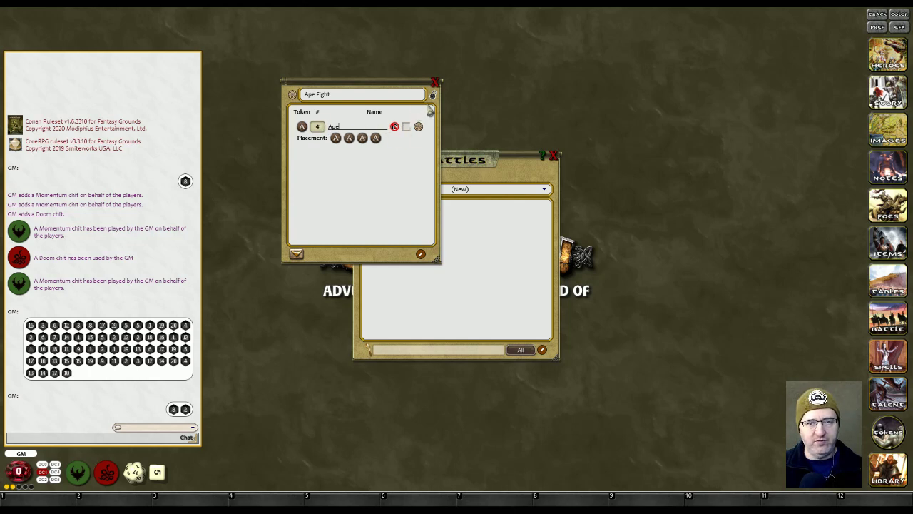
Lock the Ape Fight encounter with a shortcut in hotkey slot 7, and reopen it from there beside the Battles list
left_click(433, 96)
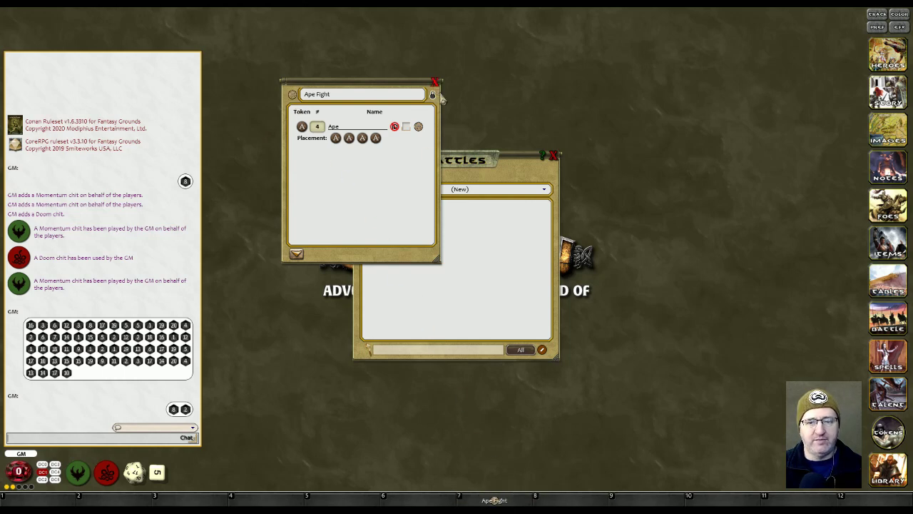
left_click(435, 83)
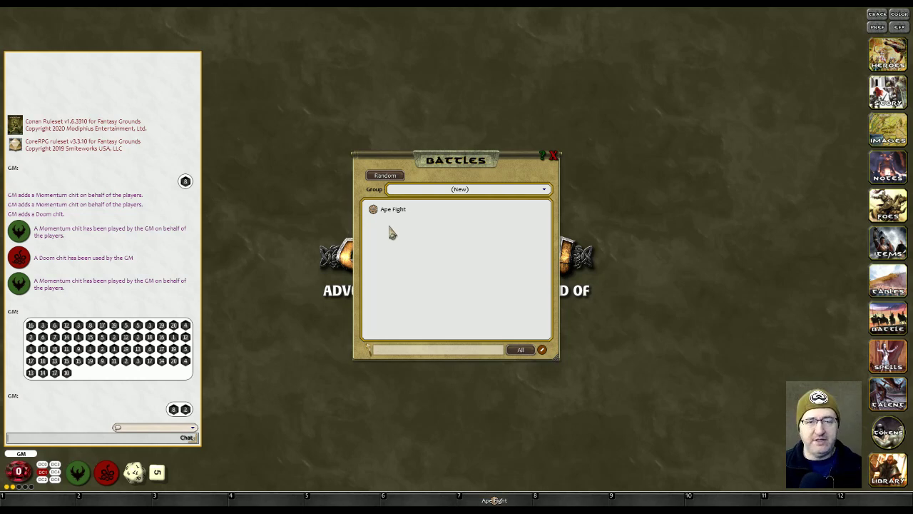
left_click(493, 501)
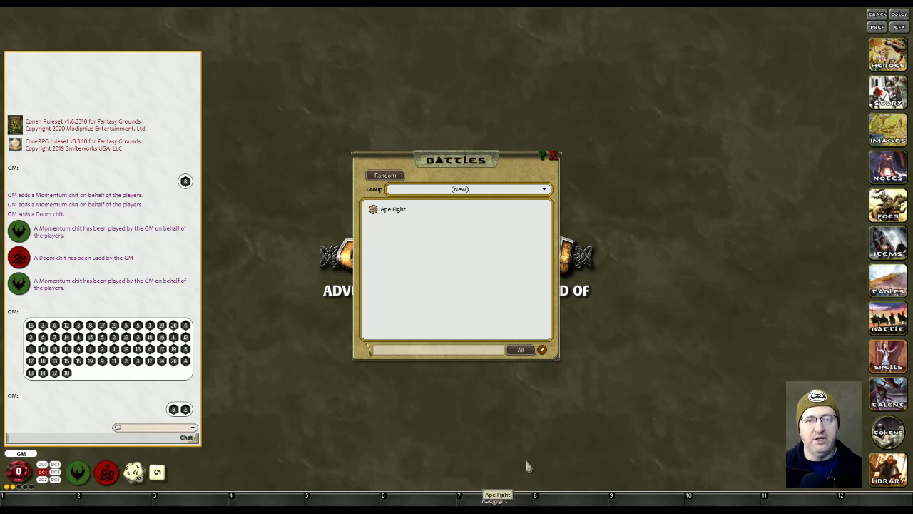
left_click_drag(428, 88, 760, 64)
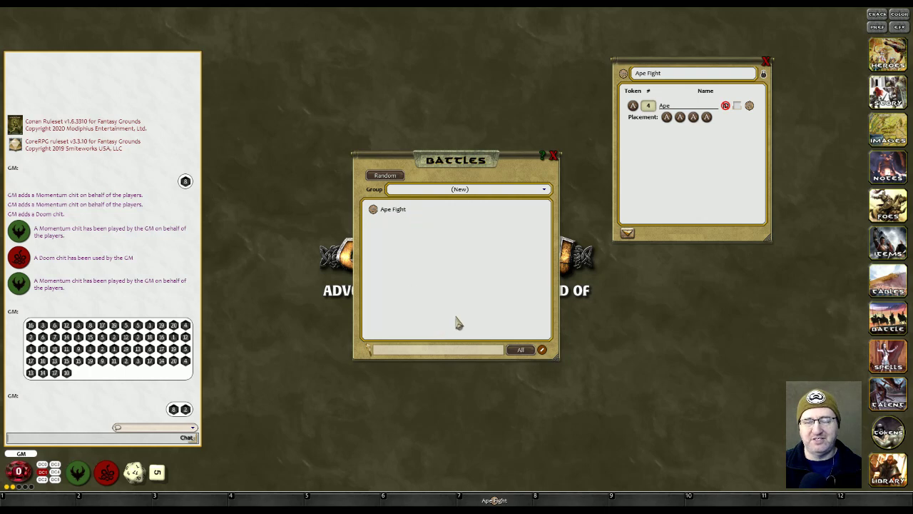
Unlock the Ape Fight encounter and prefix its name with "1." followed by a line break
left_click(763, 73)
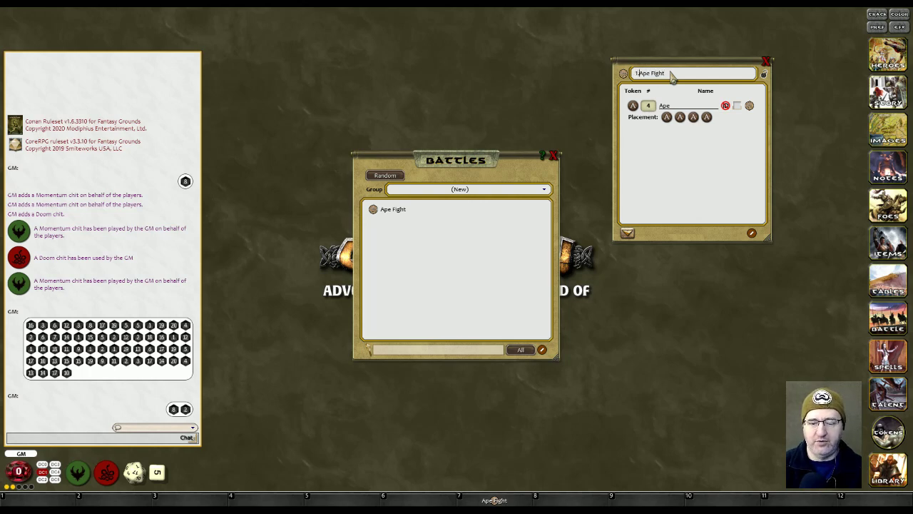
key("Return")
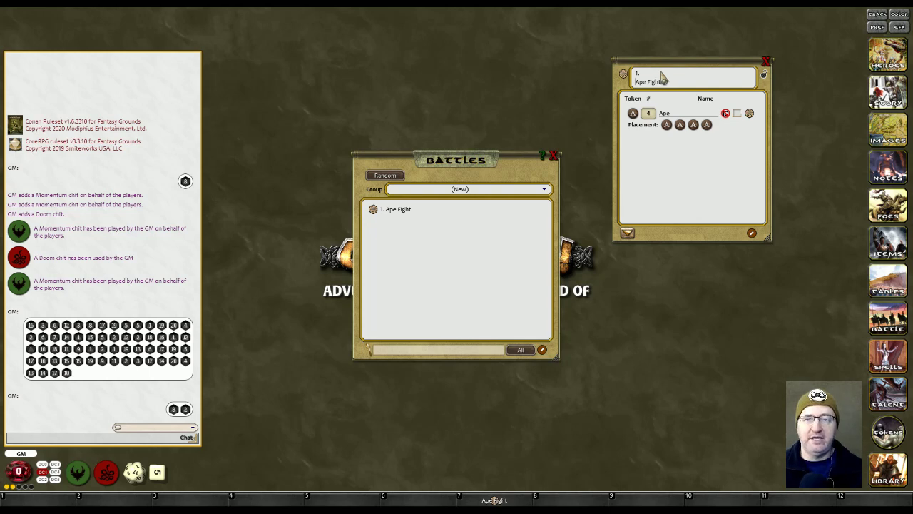
Remove the line break so the encounter's name reads "1. Ape Fight", then lock the record and close it
key("BackSpace")
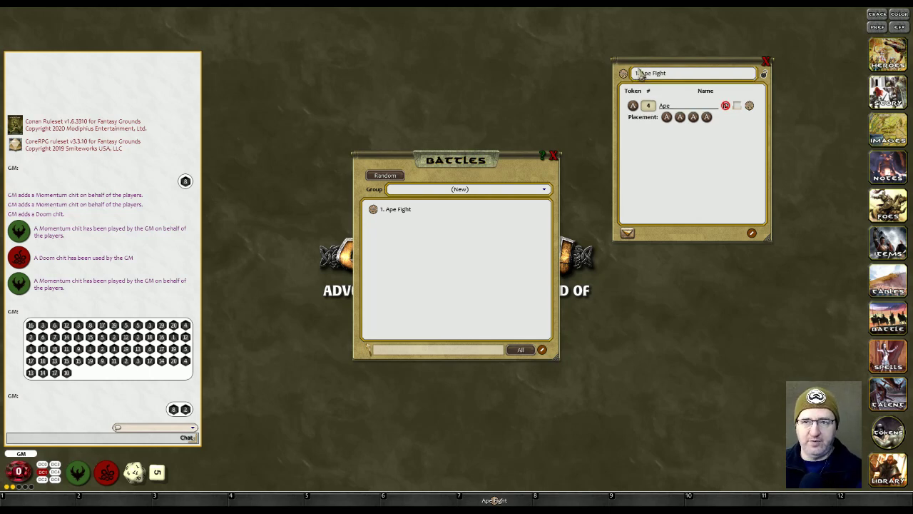
left_click(764, 74)
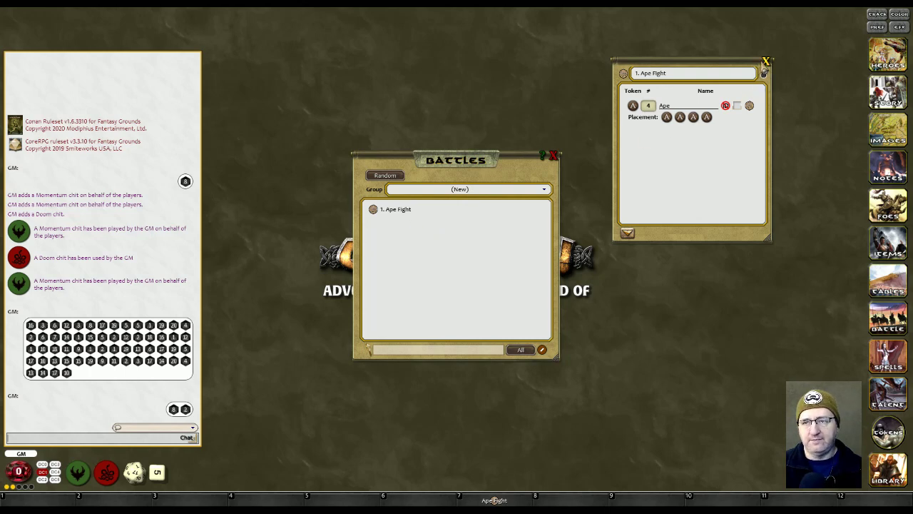
left_click(765, 63)
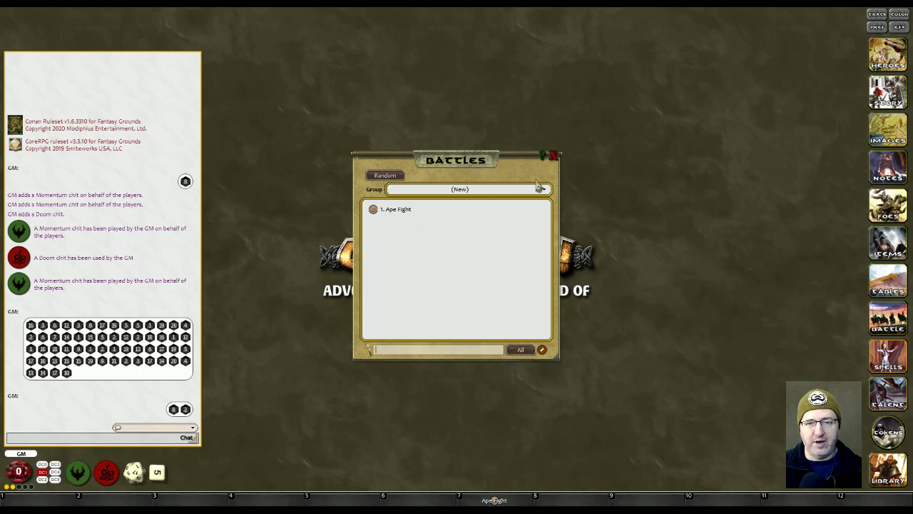
Compare the Battles list under the (All) and (New) group filters, leave it on (All), and close the list
left_click(482, 189)
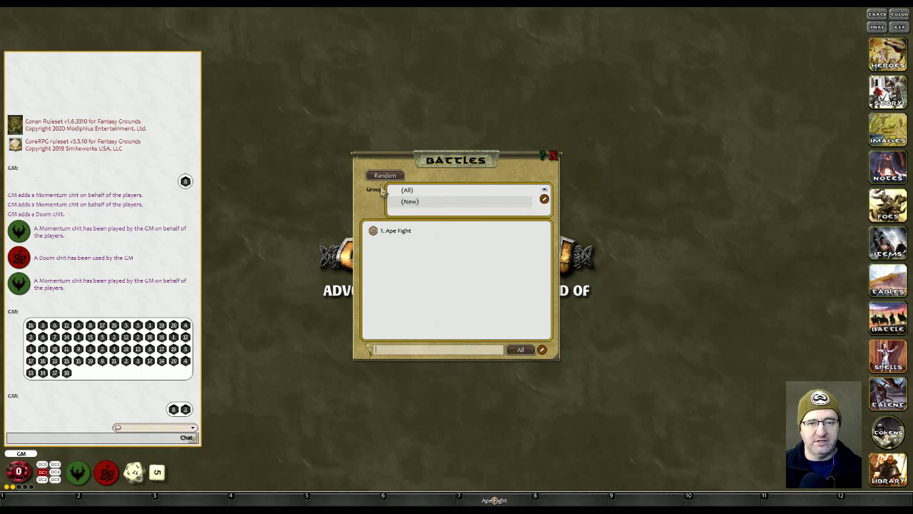
left_click(437, 192)
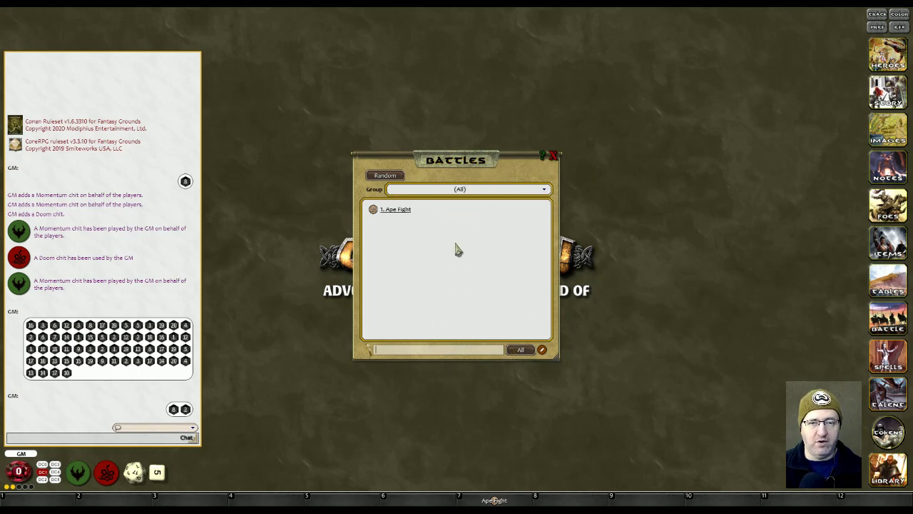
left_click(471, 191)
left_click(428, 203)
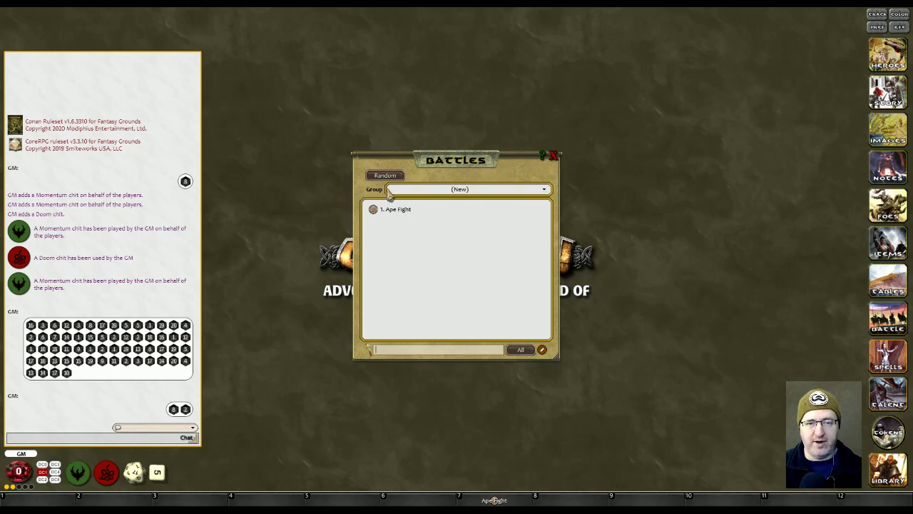
left_click(462, 197)
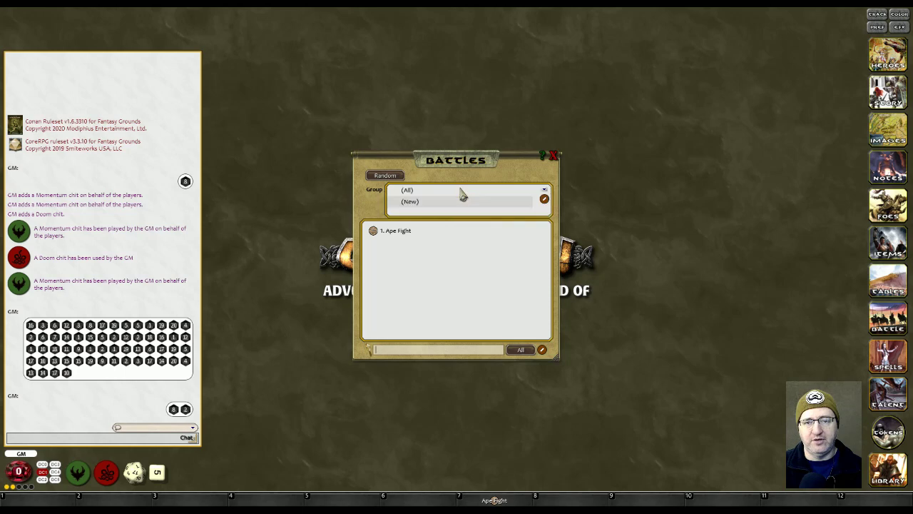
left_click(421, 207)
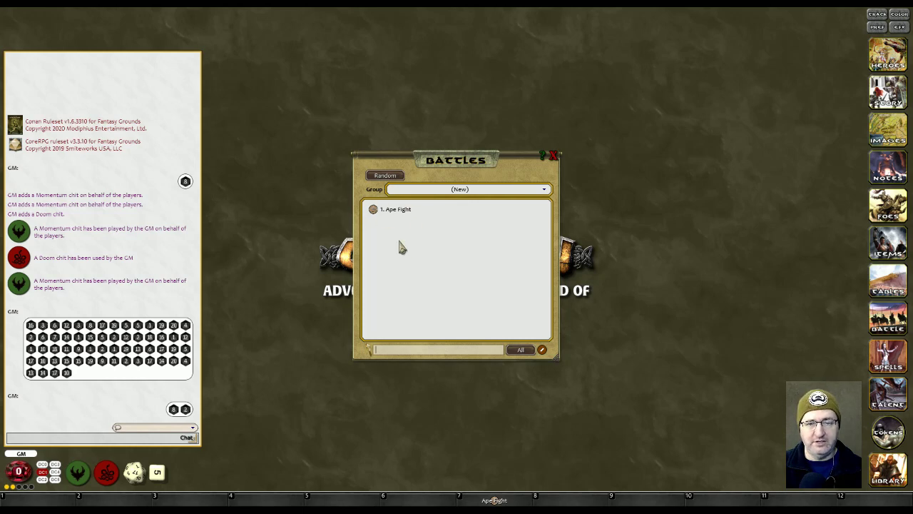
left_click(428, 192)
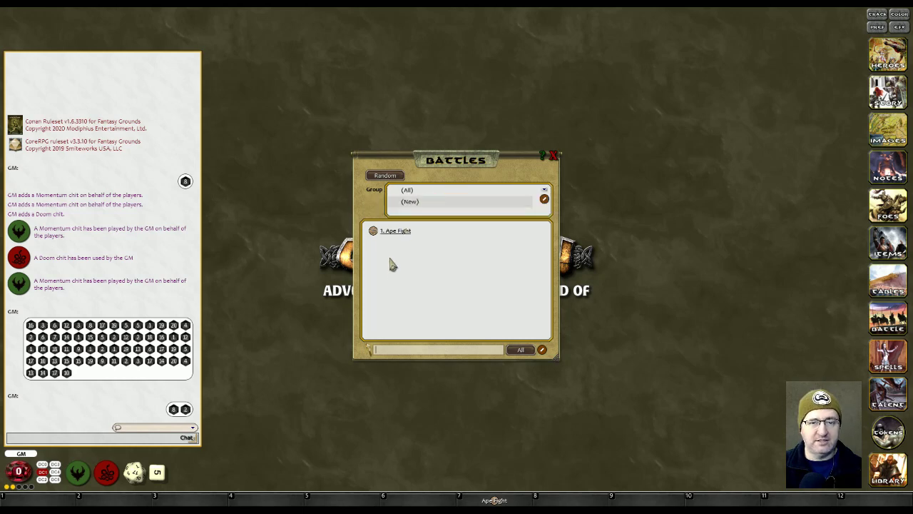
left_click(430, 191)
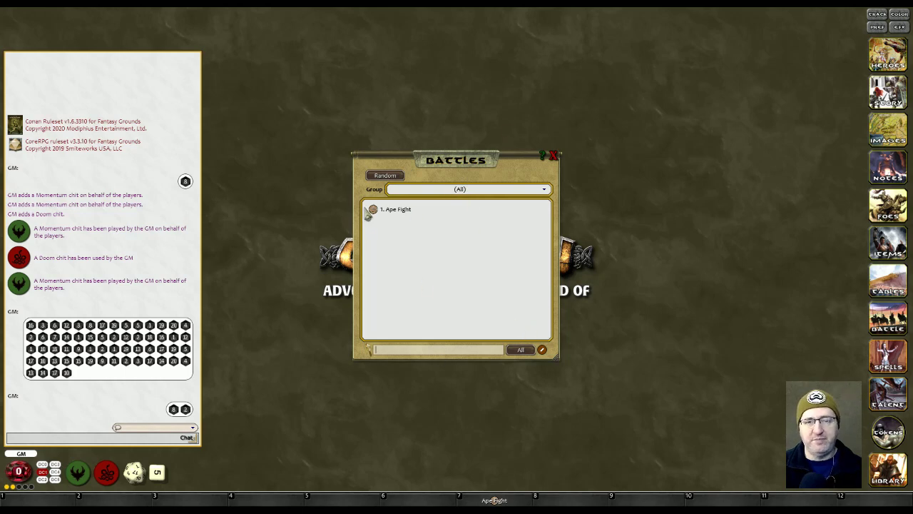
left_click(553, 155)
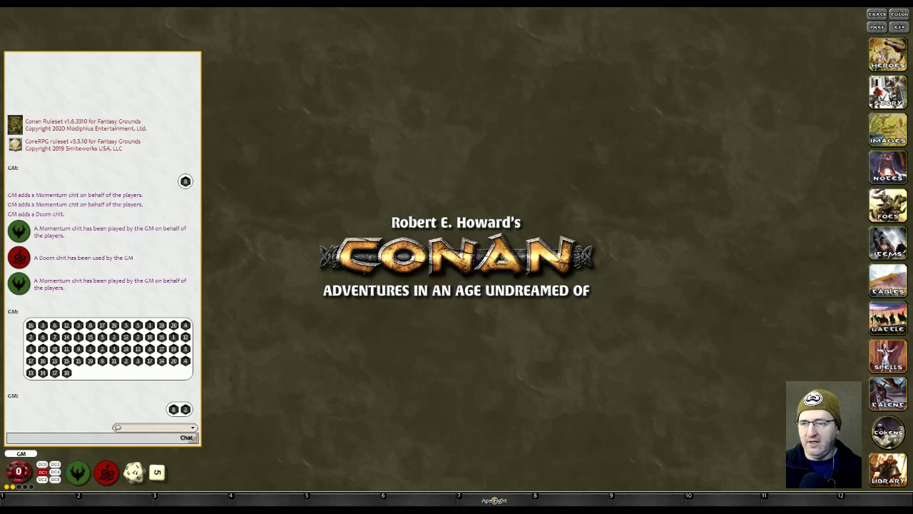
Open the Tables list, reposition it, and examine the Archetypes table's roll options and entries before closing that table
left_click(879, 289)
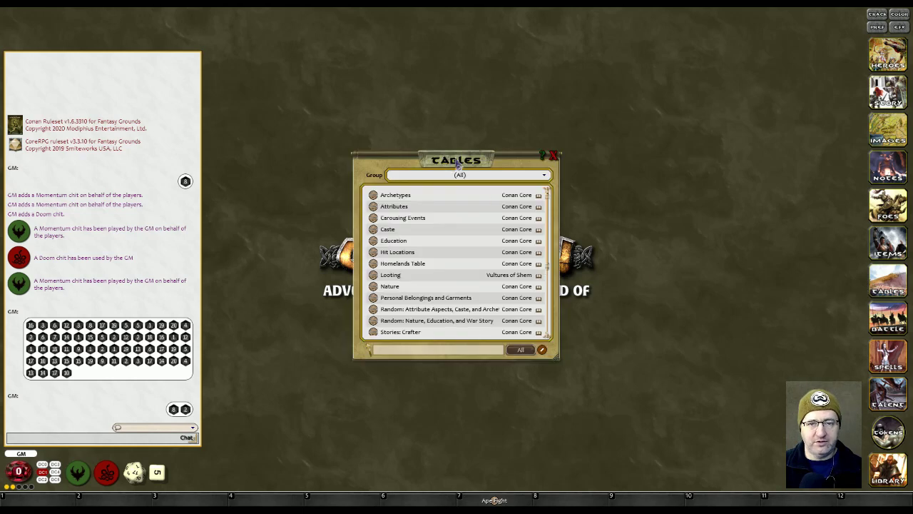
left_click_drag(451, 164, 546, 108)
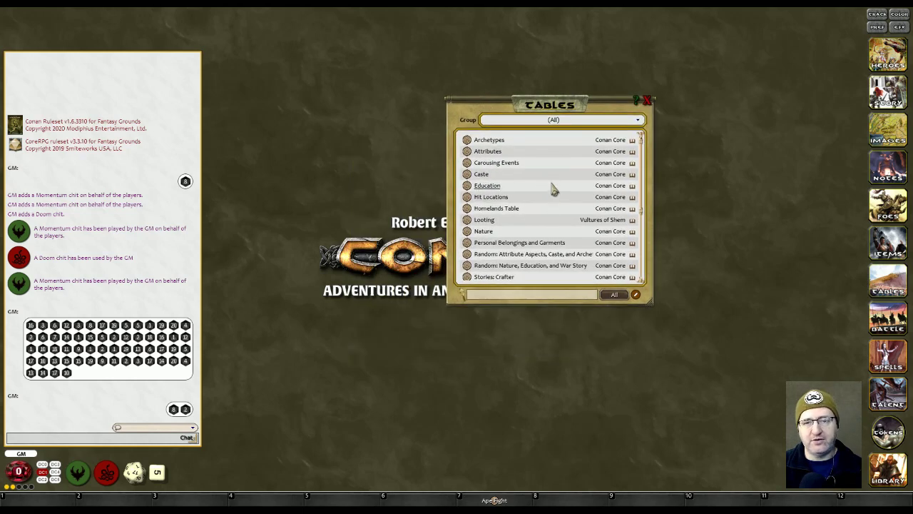
left_click(485, 142)
scroll(460, 246, "down", 1)
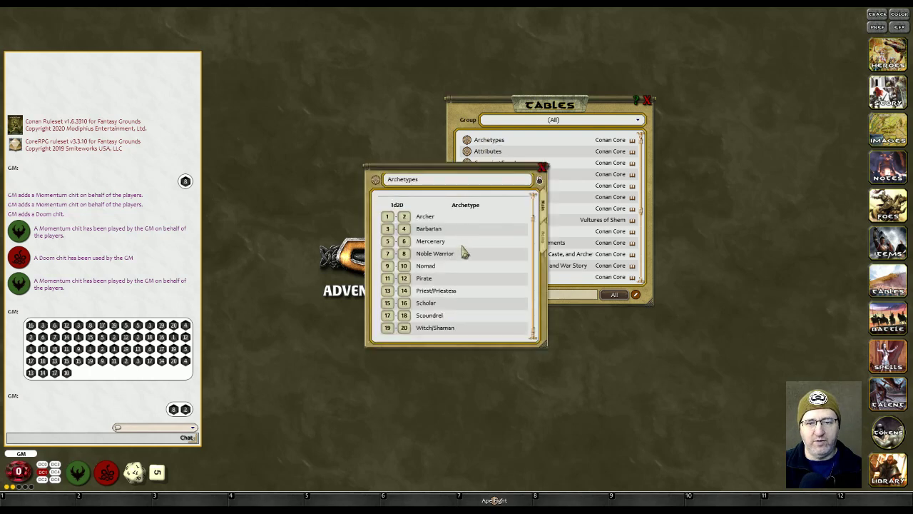
scroll(464, 249, "up", 1)
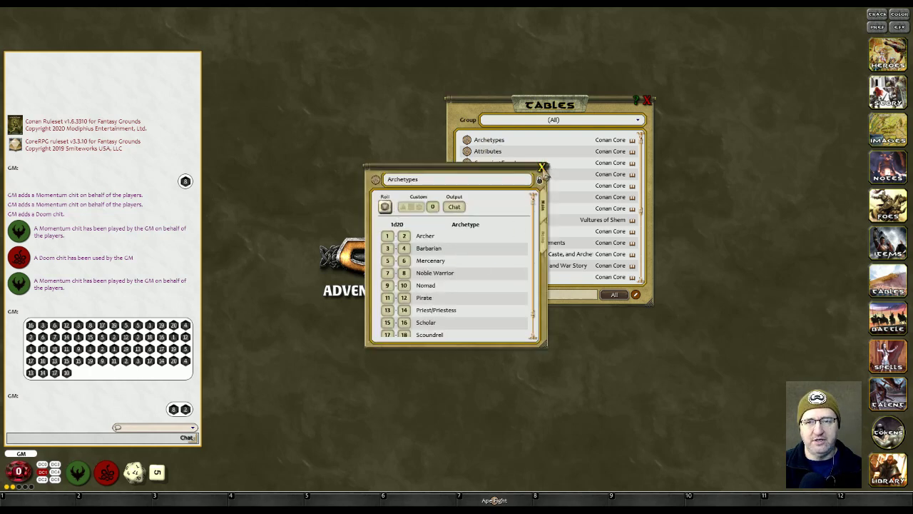
left_click(544, 167)
Browse the Tables list and add a shortcut to the Hit Locations table in hotkey slot 5
scroll(531, 189, "down", 6)
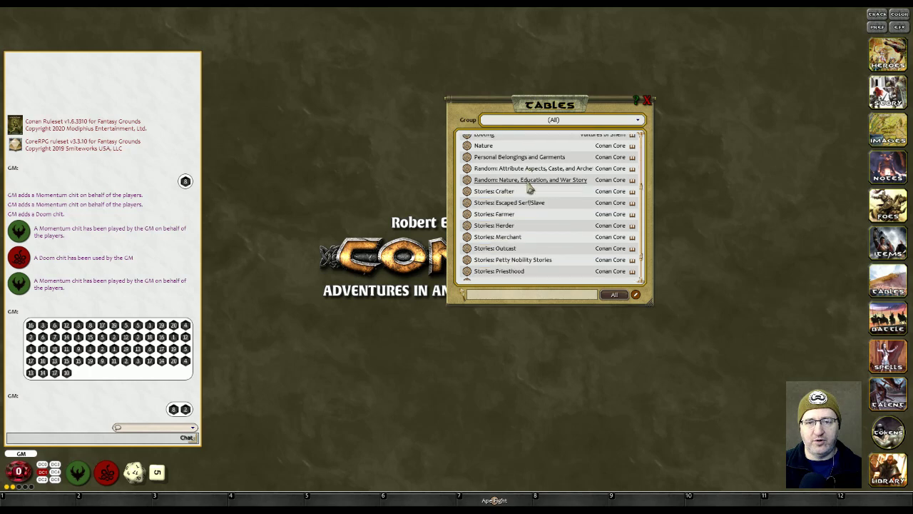
scroll(537, 182, "up", 5)
scroll(537, 182, "up", 1)
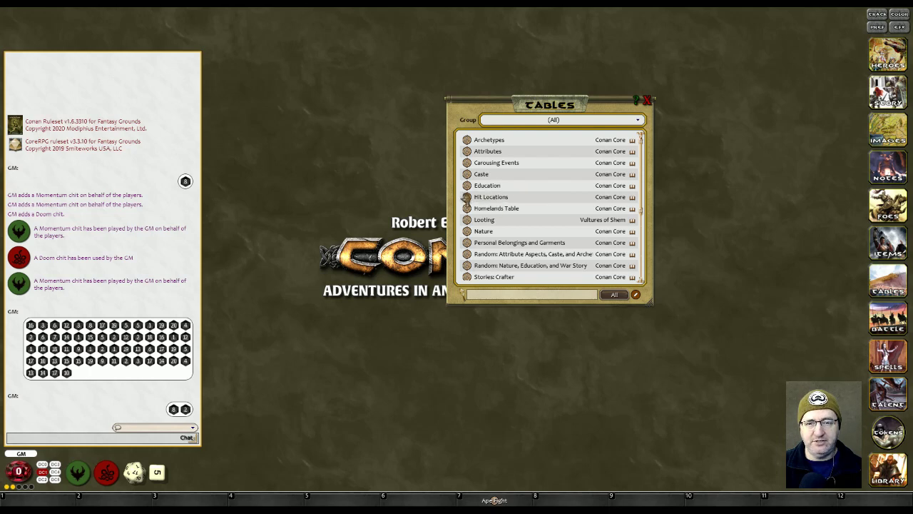
left_click_drag(467, 200, 327, 502)
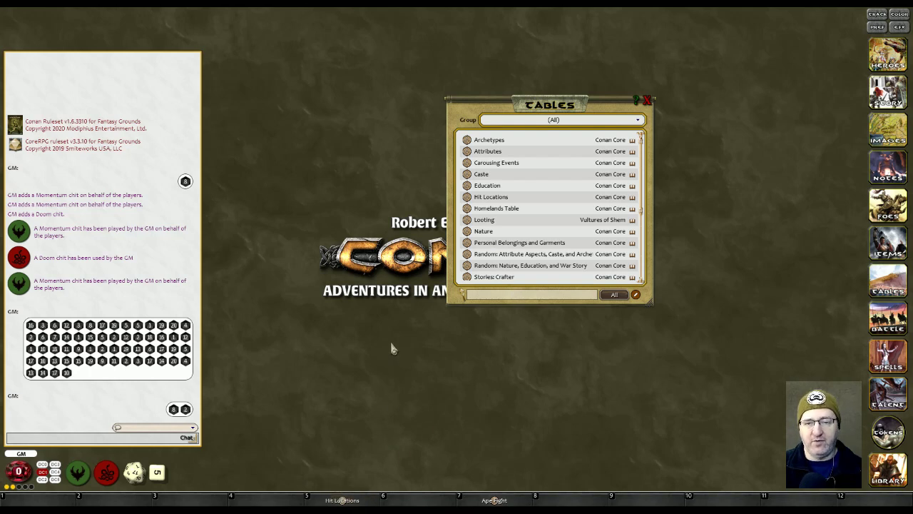
scroll(511, 173, "down", 5)
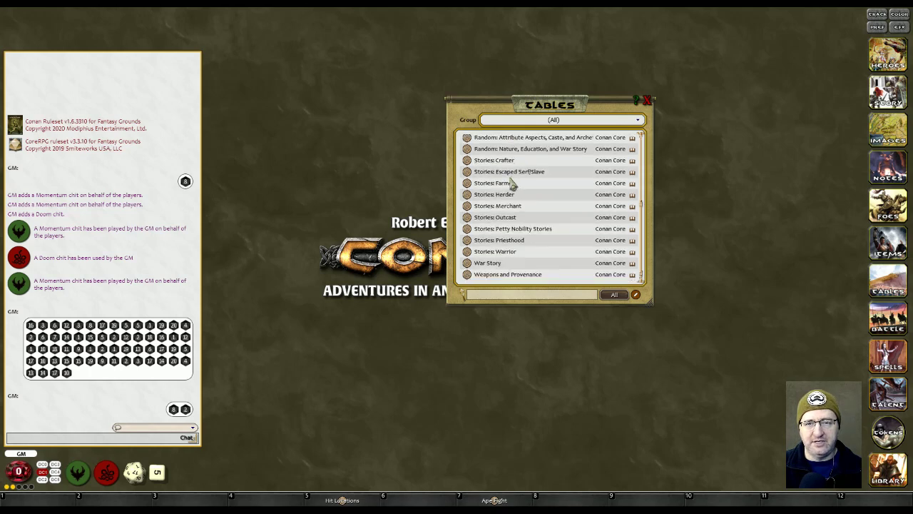
Assign the Carousing Events table to hotkey slot 6, and check the shortcut by opening and closing the table
scroll(512, 184, "up", 5)
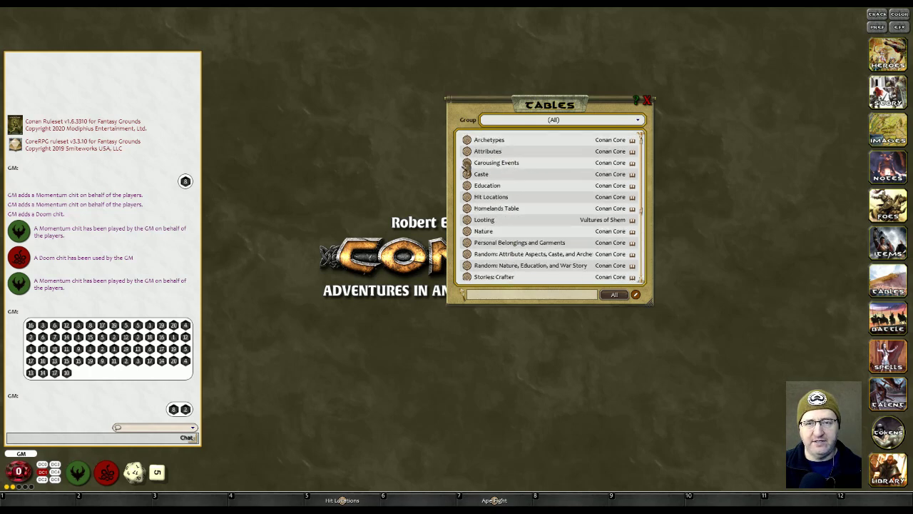
left_click_drag(451, 306, 381, 327)
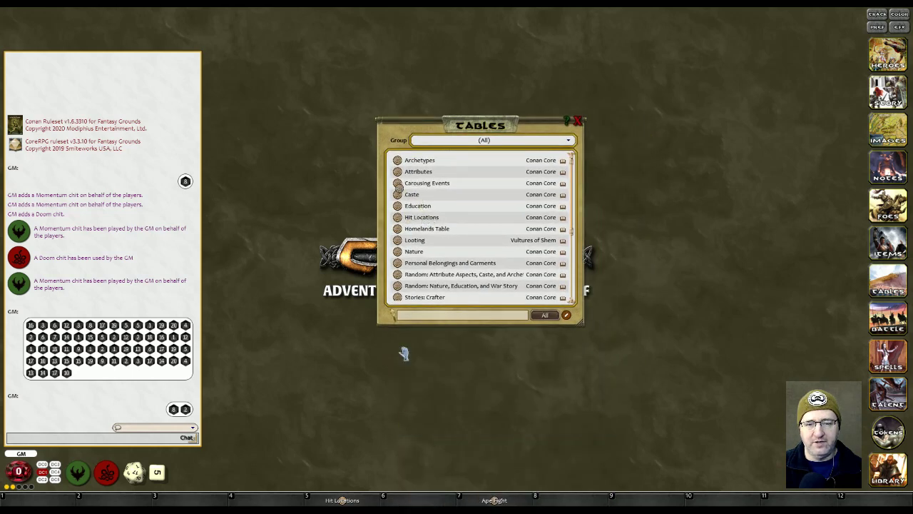
left_click_drag(426, 501, 421, 500)
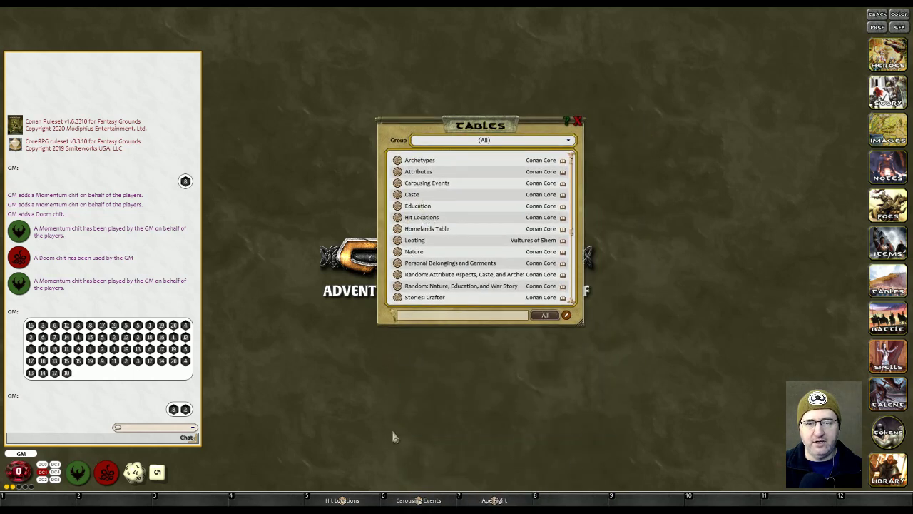
left_click(406, 500)
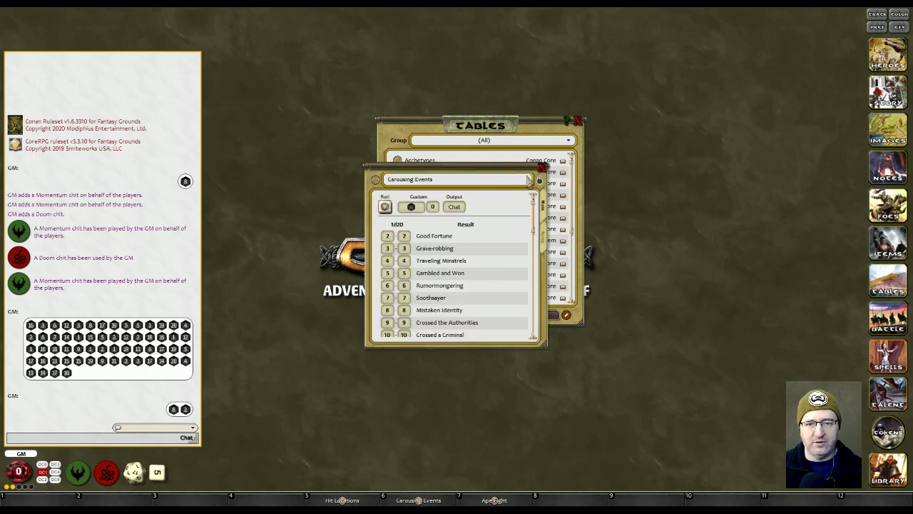
left_click(541, 168)
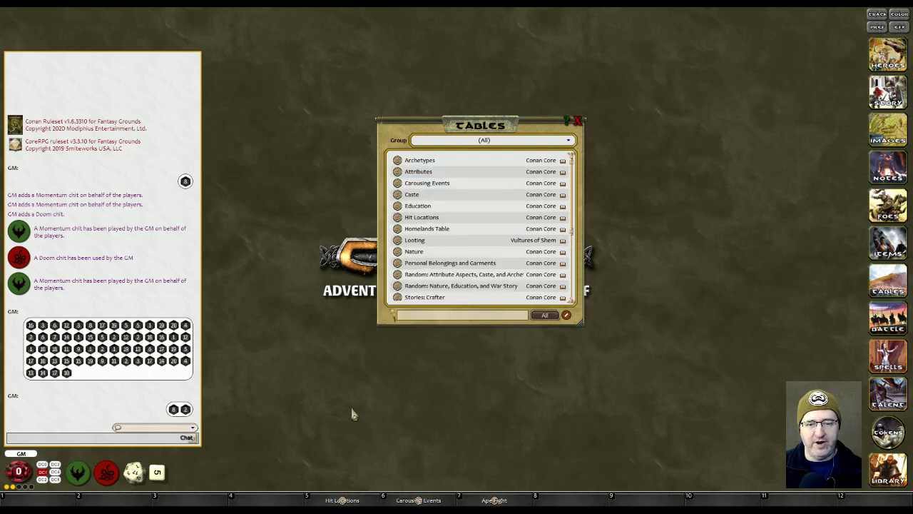
Open the Hit Locations table from its hotkey slot, roll once on it with output to chat, and close it
left_click(343, 500)
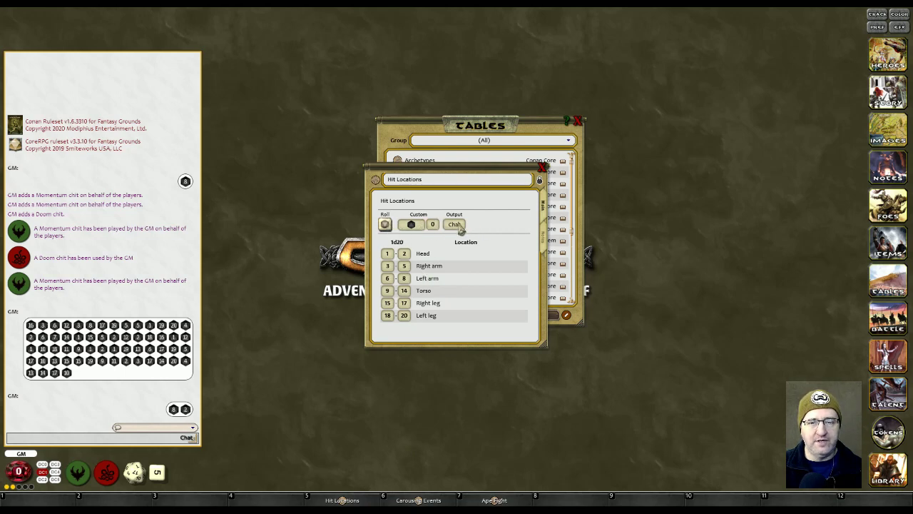
left_click(385, 225)
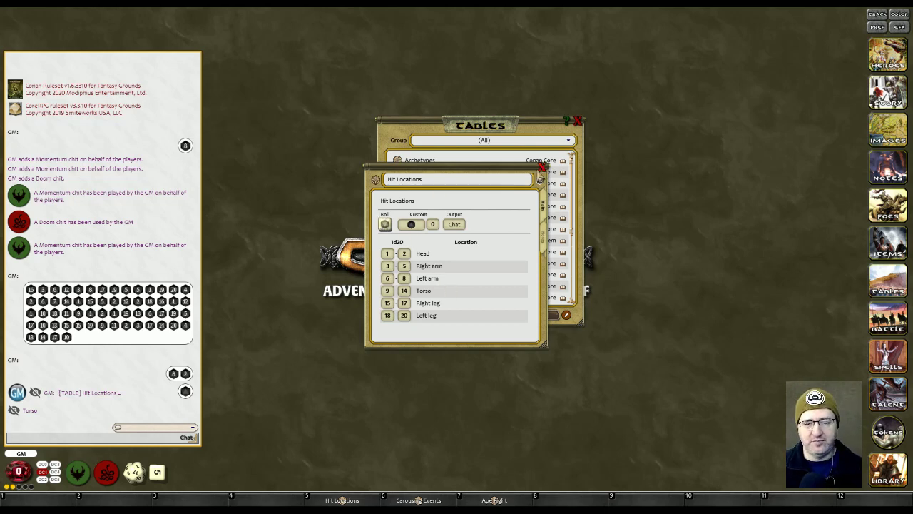
left_click(542, 167)
Open the Carousing Events table from its hotkey slot, glance at its notes, and roll once on it to chat
left_click(418, 500)
scroll(491, 260, "down", 3)
scroll(493, 264, "up", 3)
left_click(549, 227)
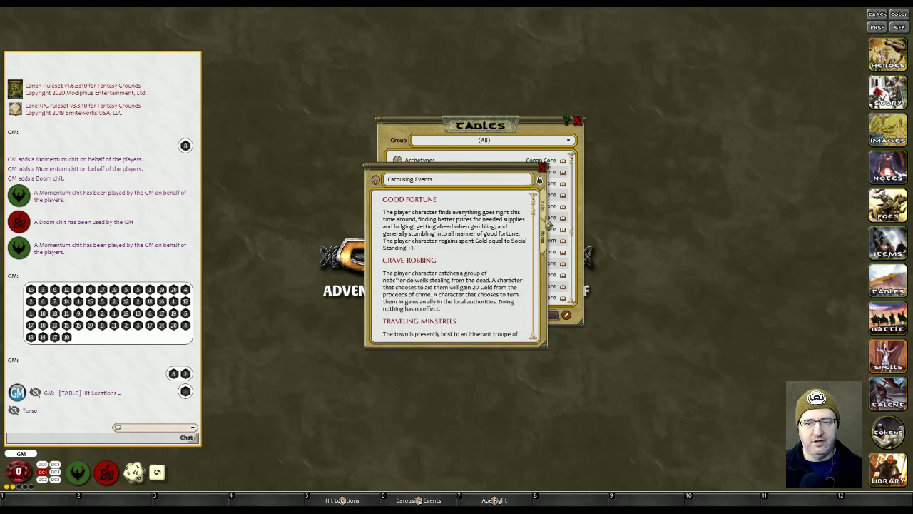
left_click(545, 207)
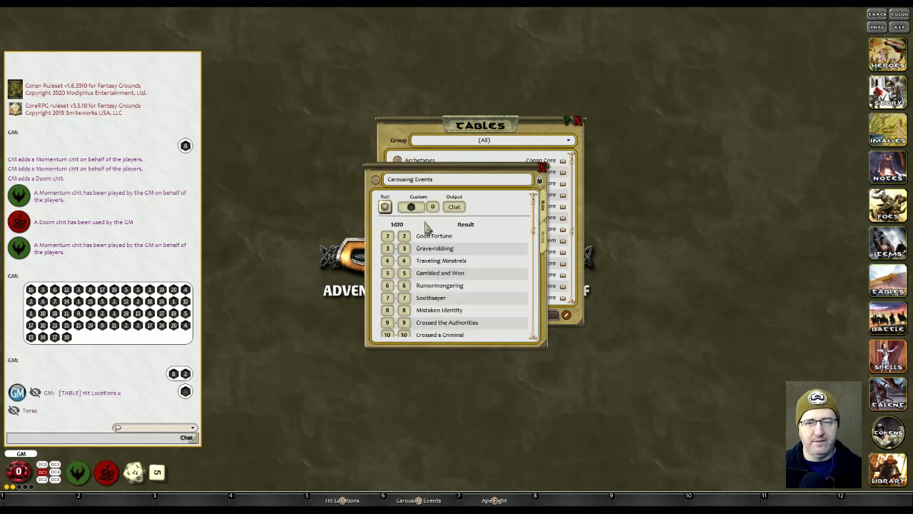
left_click(386, 208)
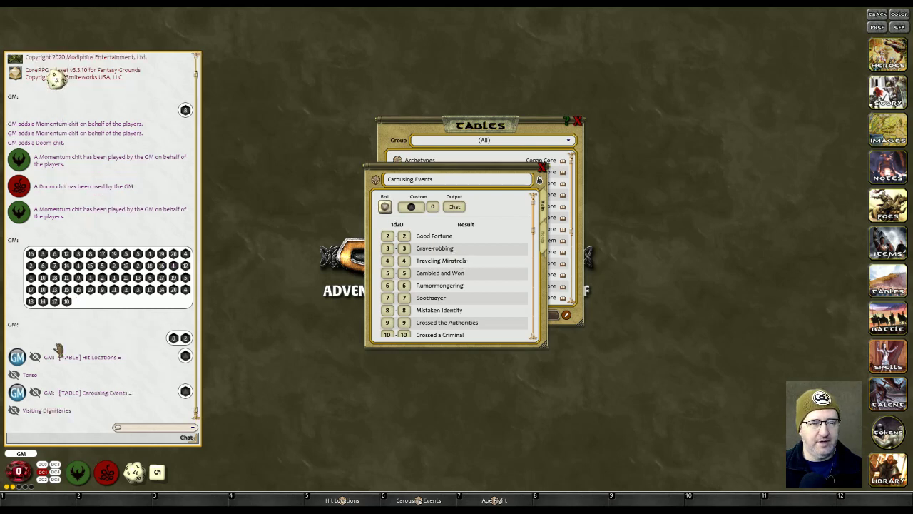
Look up the rolled event in the Carousing Events result list and its description in the notes, and close the table
scroll(442, 288, "down", 5)
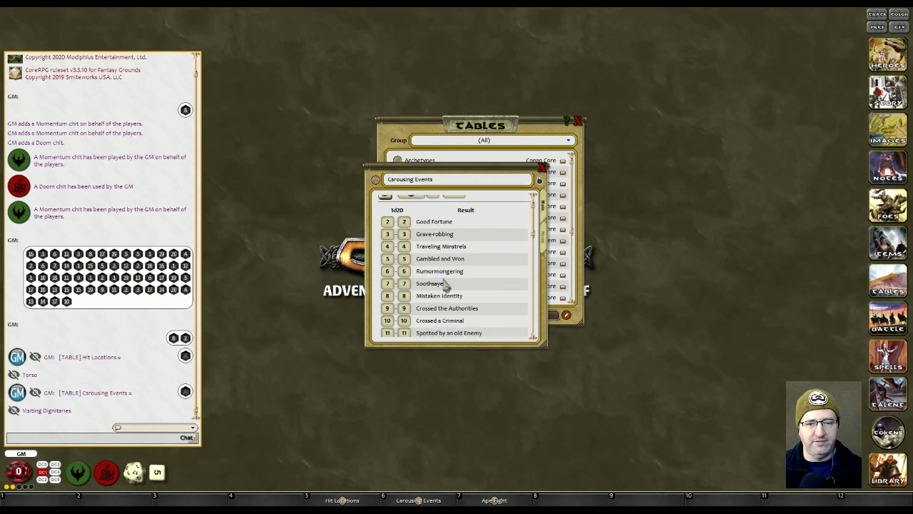
scroll(442, 288, "down", 4)
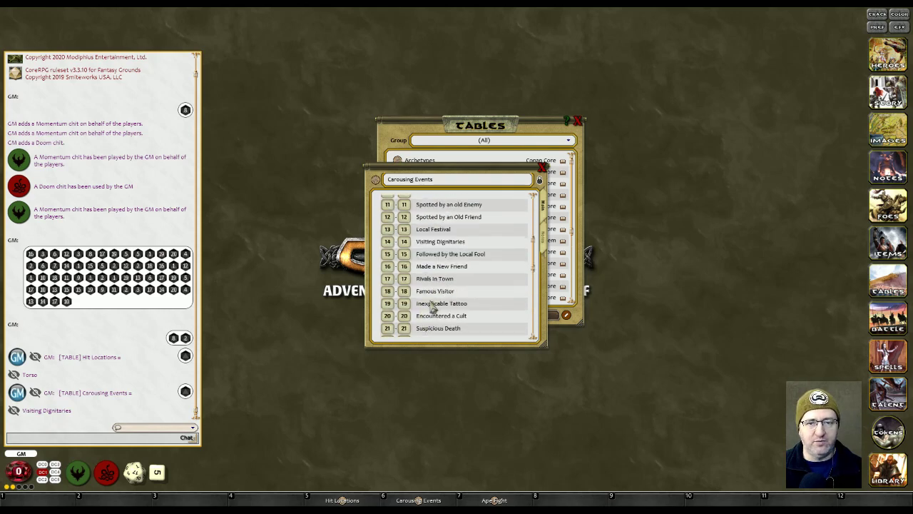
scroll(433, 306, "up", 9)
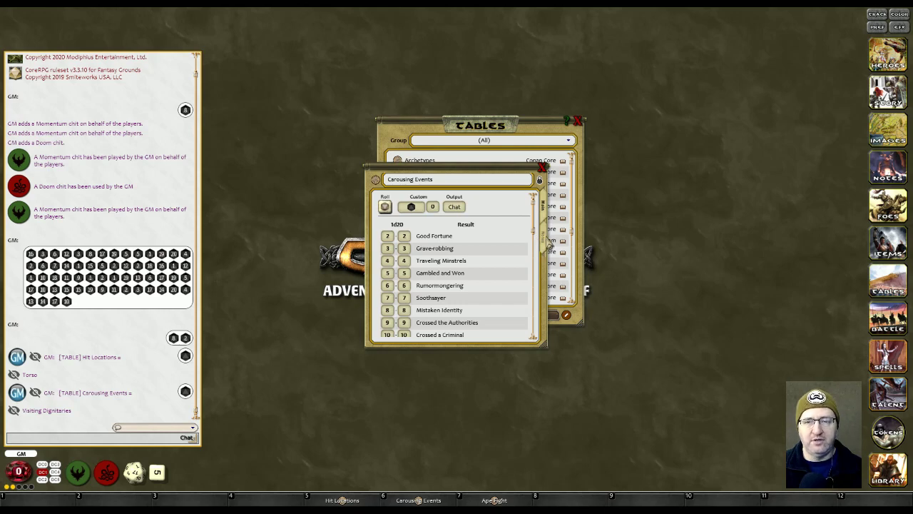
left_click(543, 239)
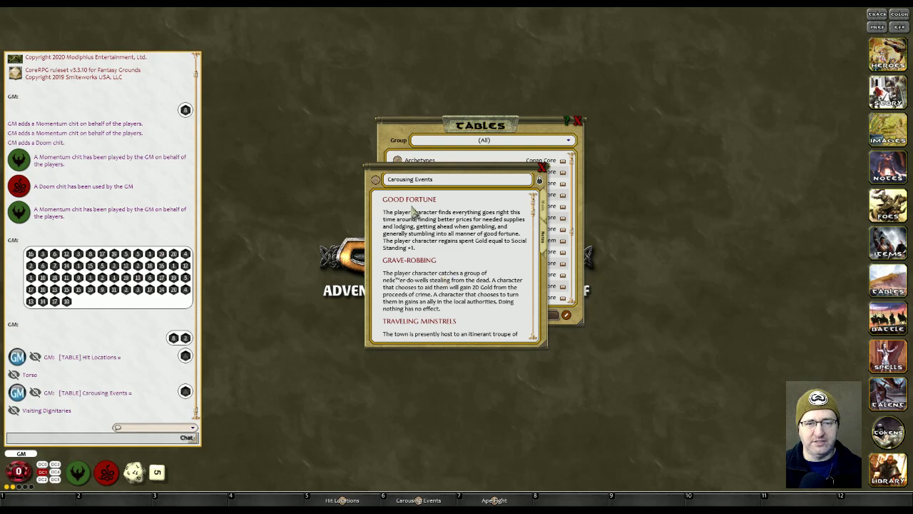
scroll(432, 261, "down", 10)
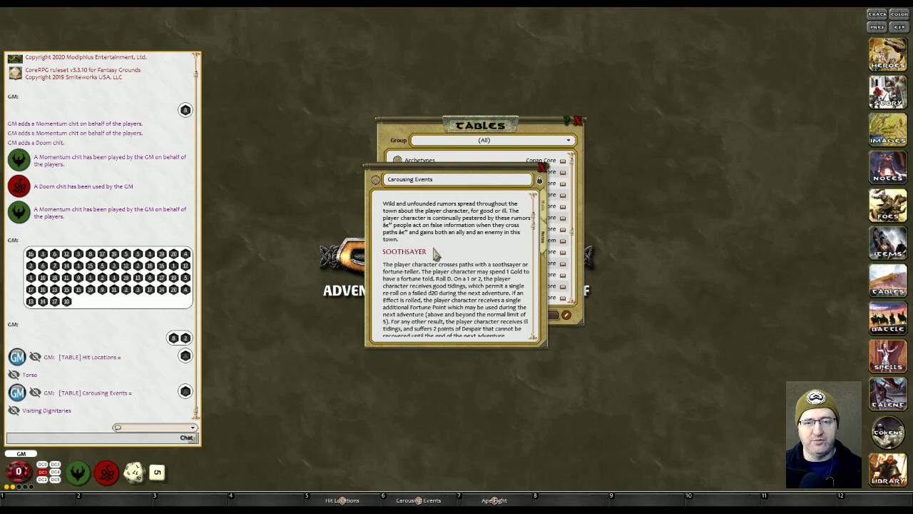
scroll(450, 261, "down", 10)
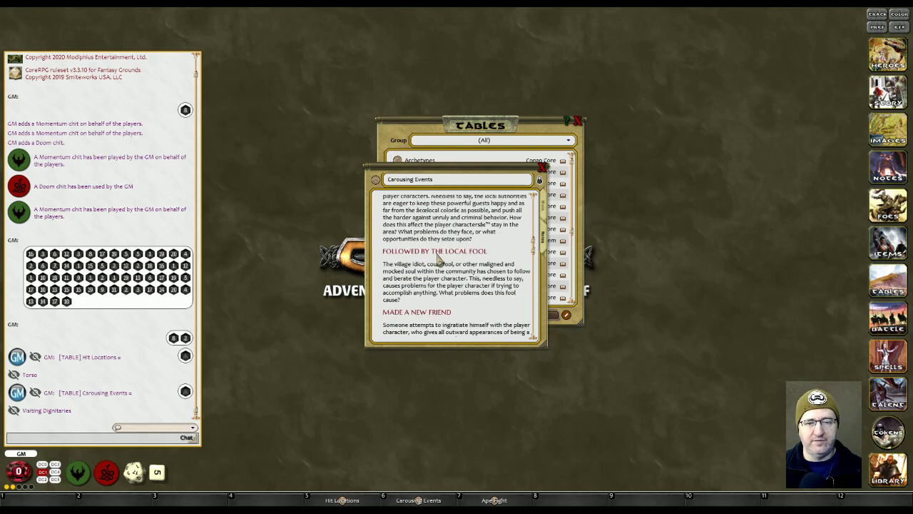
scroll(443, 292, "down", 1)
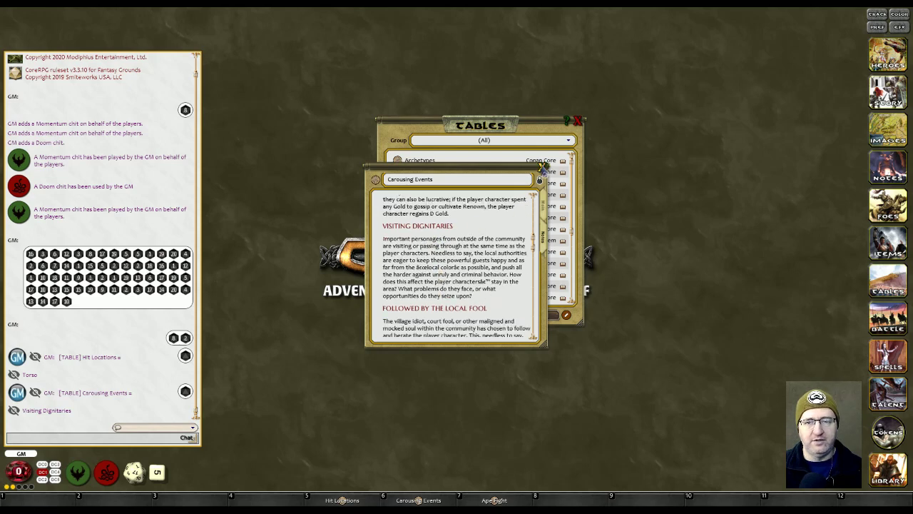
left_click(543, 167)
Browse the list of available tables from Education to the Stories entries, and close the list
scroll(439, 265, "down", 5)
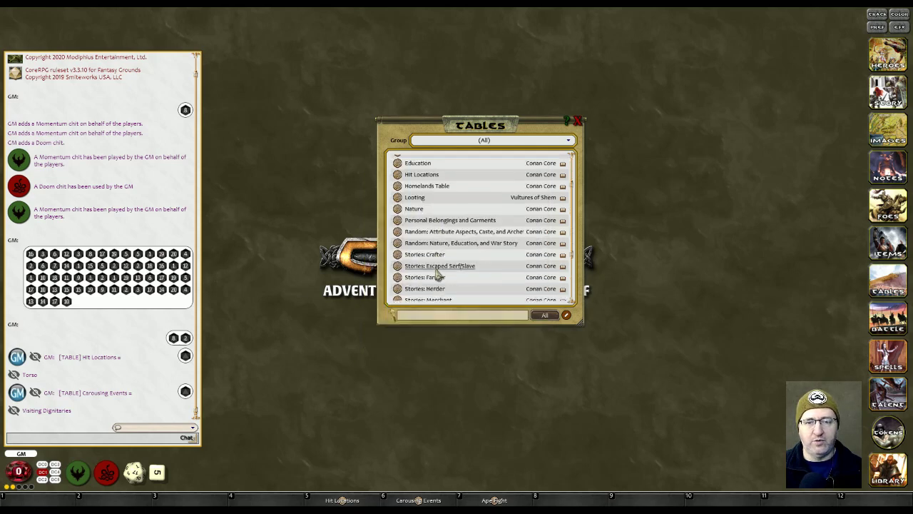
scroll(433, 277, "up", 5)
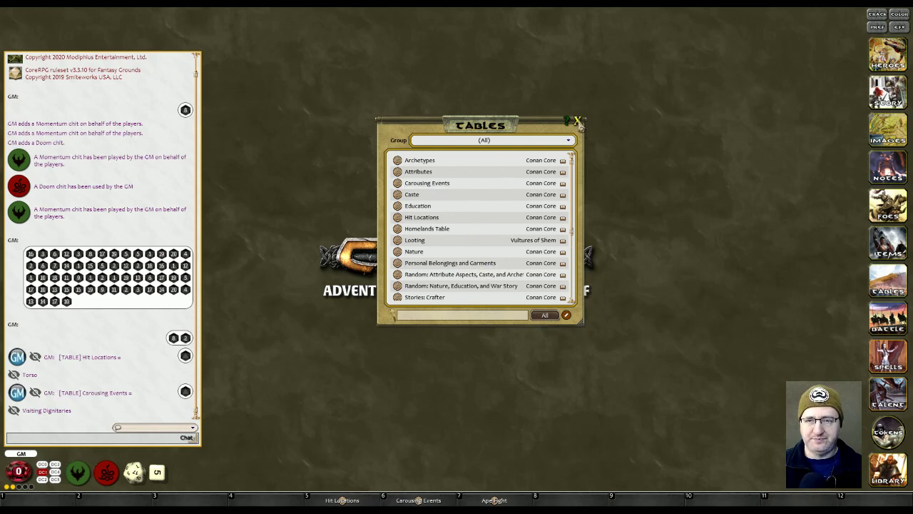
left_click(578, 122)
Open the Items list, place its window higher on the desktop, and look through the available item groups
left_click(889, 243)
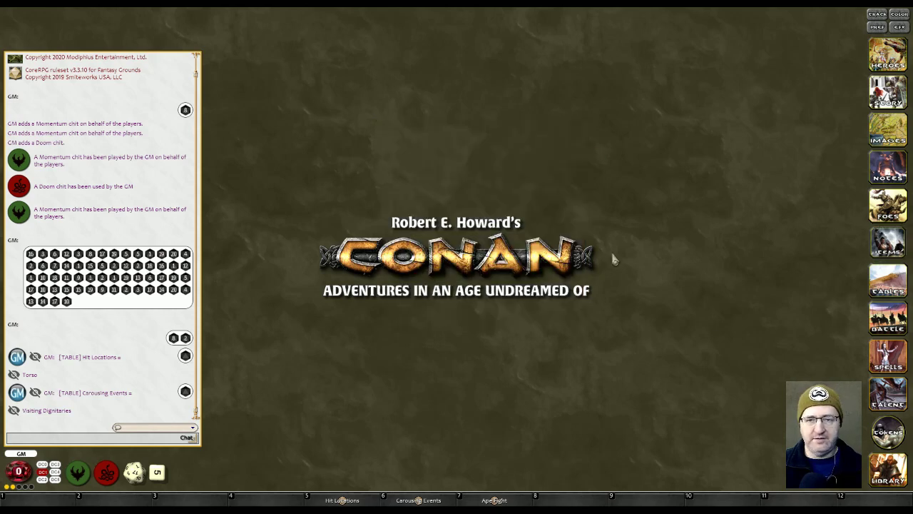
left_click_drag(471, 176, 484, 116)
left_click(484, 118)
scroll(468, 129, "down", 3)
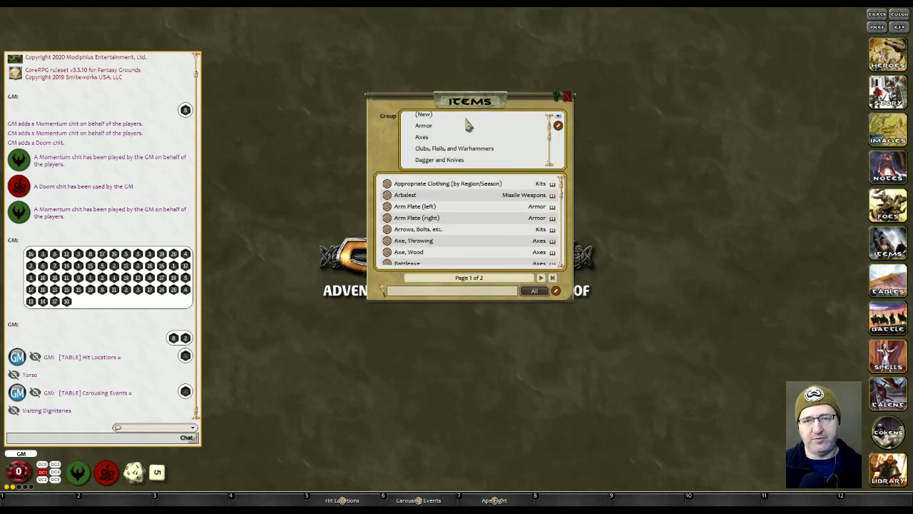
scroll(471, 136, "down", 1)
scroll(471, 146, "up", 4)
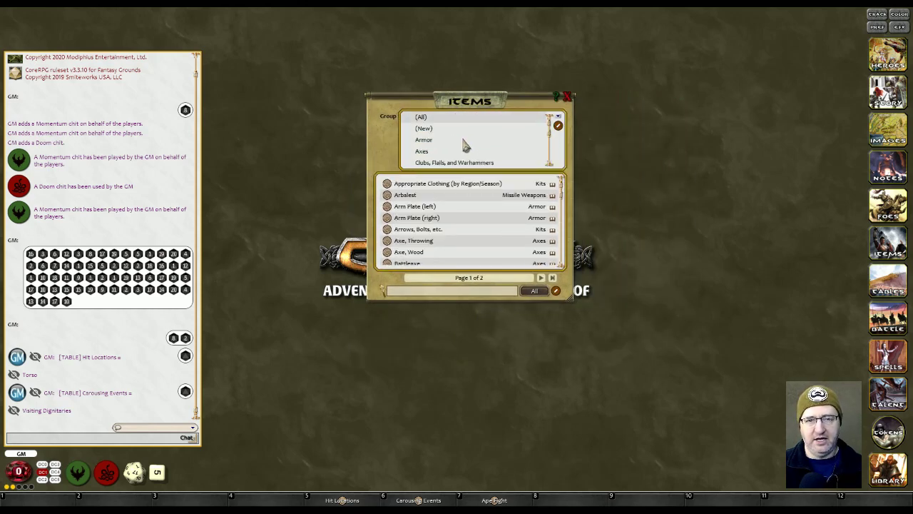
Filter the items by the Armor group, browse the armor pieces, and reset the group filter to (All)
left_click(424, 140)
scroll(484, 221, "down", 5)
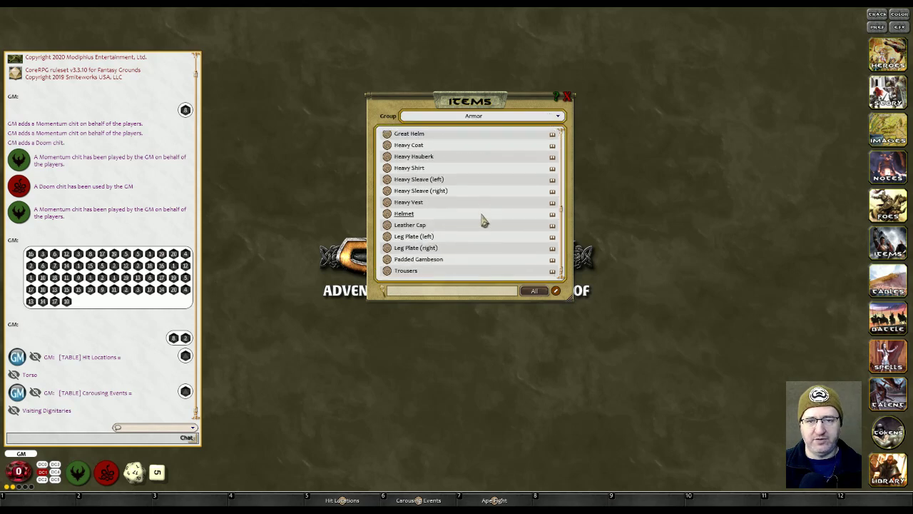
scroll(478, 220, "up", 3)
left_click(459, 117)
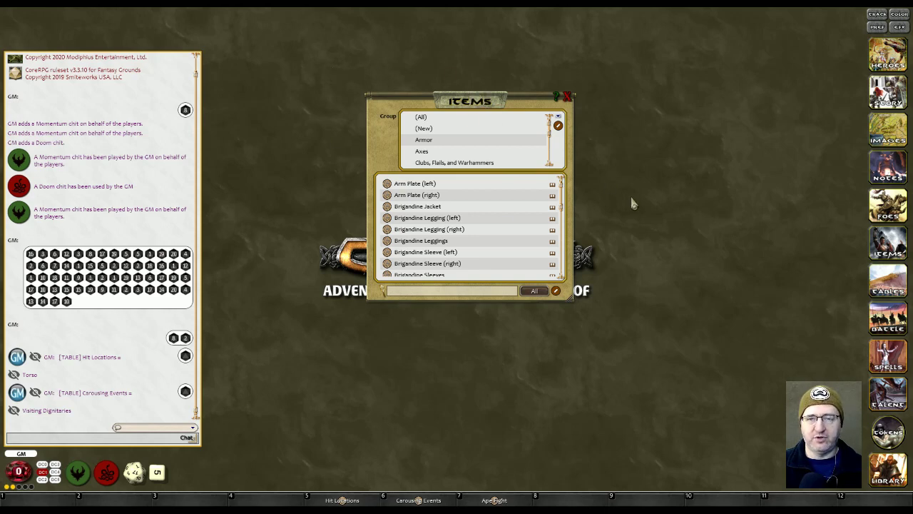
scroll(485, 216, "down", 5)
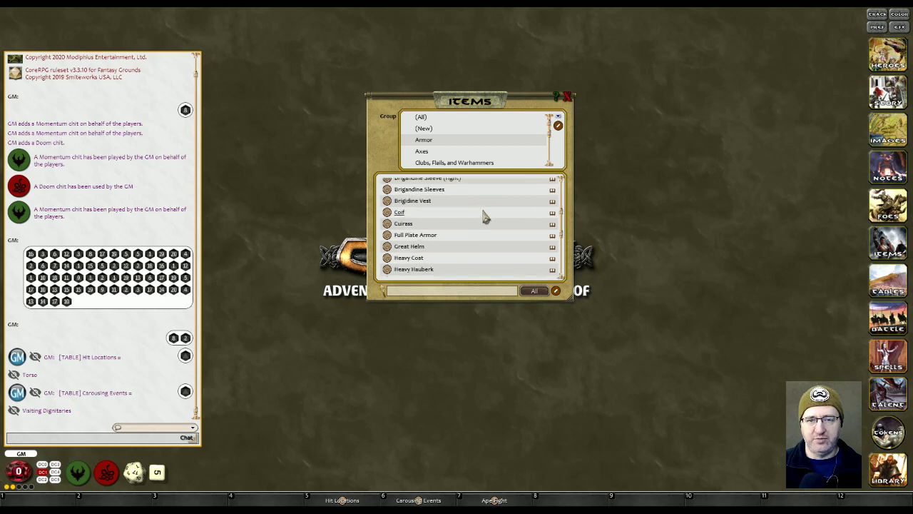
scroll(487, 216, "up", 3)
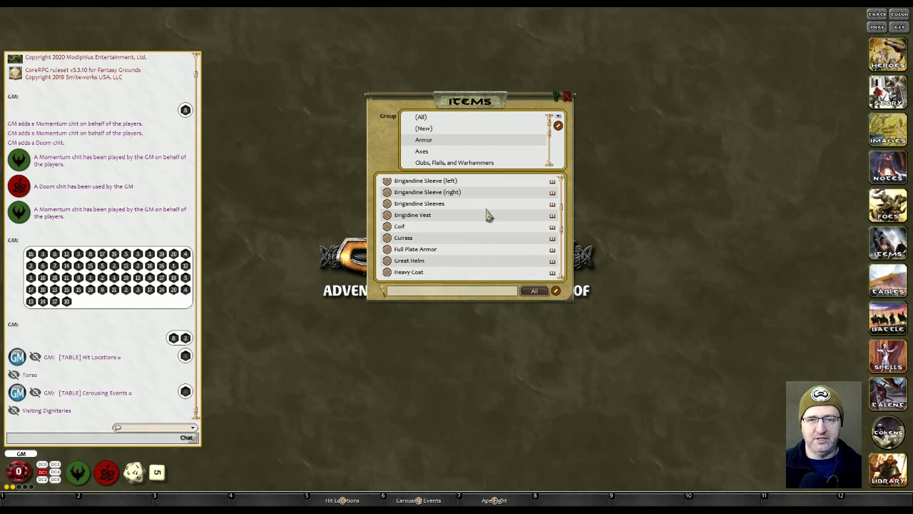
left_click(430, 118)
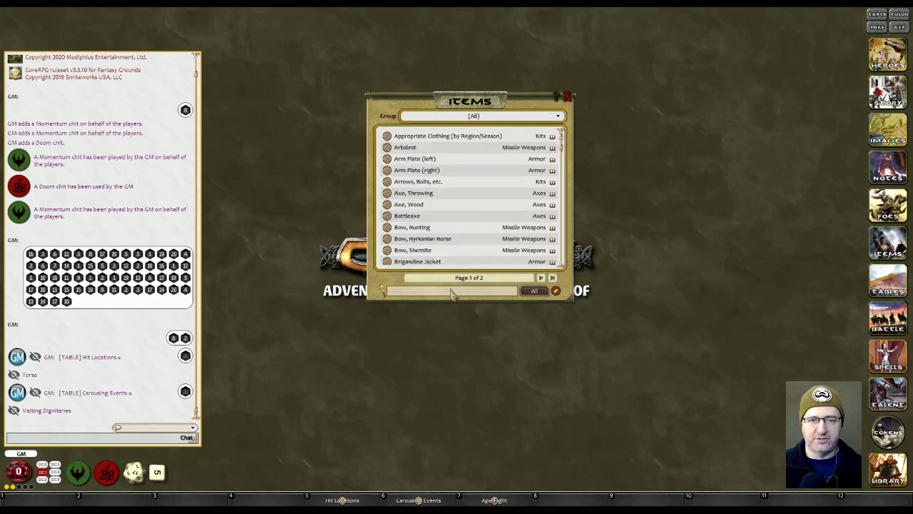
Open the Battleaxe item, examine its weapon stats and the Intense and Vicious 1 quality descriptions, and close it
left_click(387, 215)
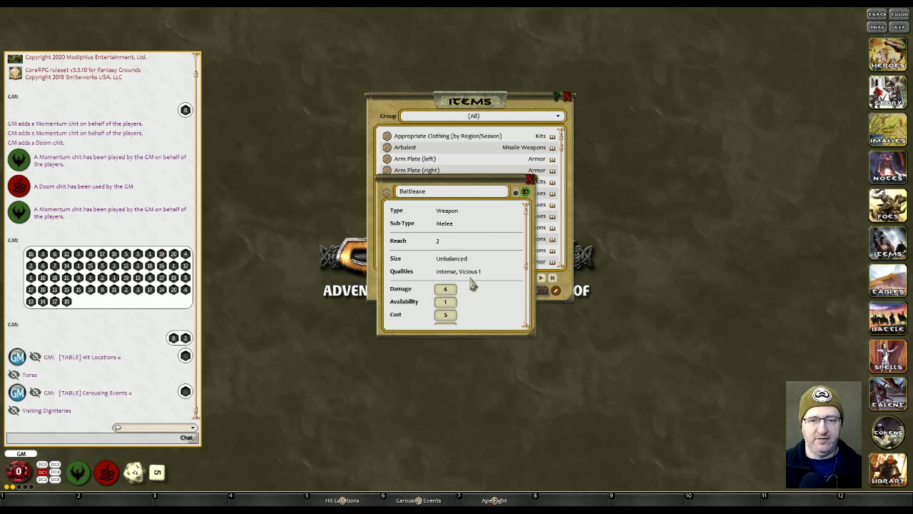
scroll(461, 295, "down", 1)
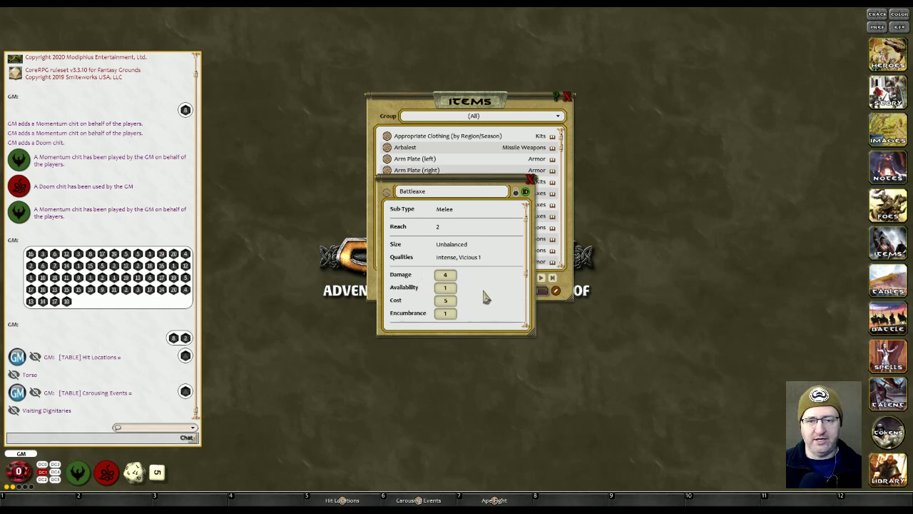
scroll(484, 289, "down", 2)
scroll(475, 264, "up", 3)
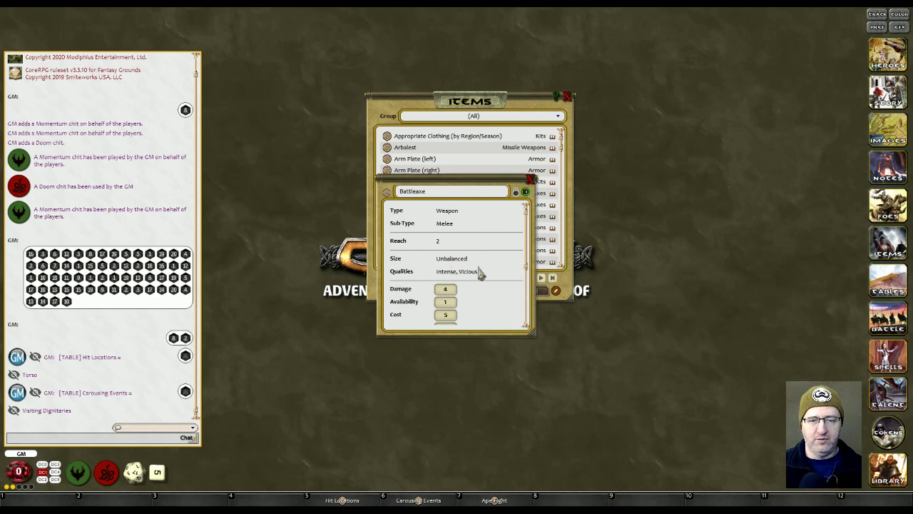
scroll(457, 274, "down", 3)
scroll(438, 283, "down", 3)
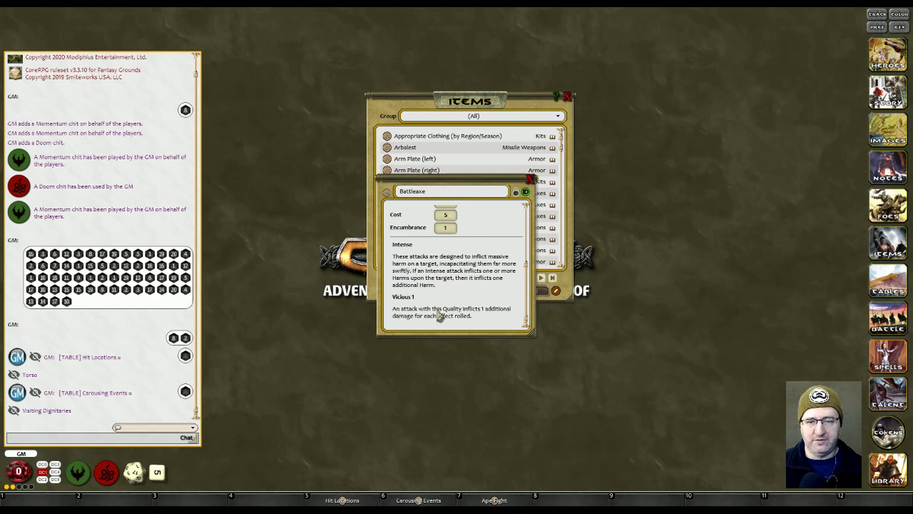
scroll(458, 272, "up", 5)
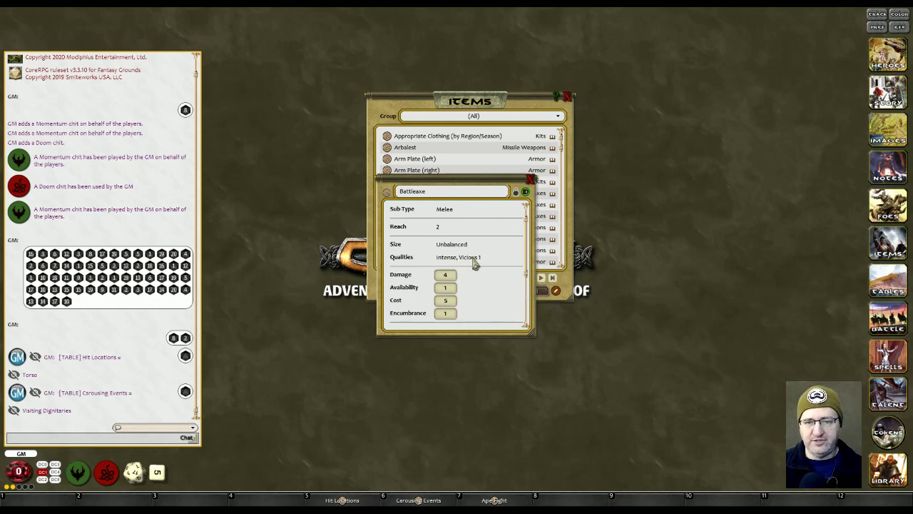
scroll(475, 264, "down", 3)
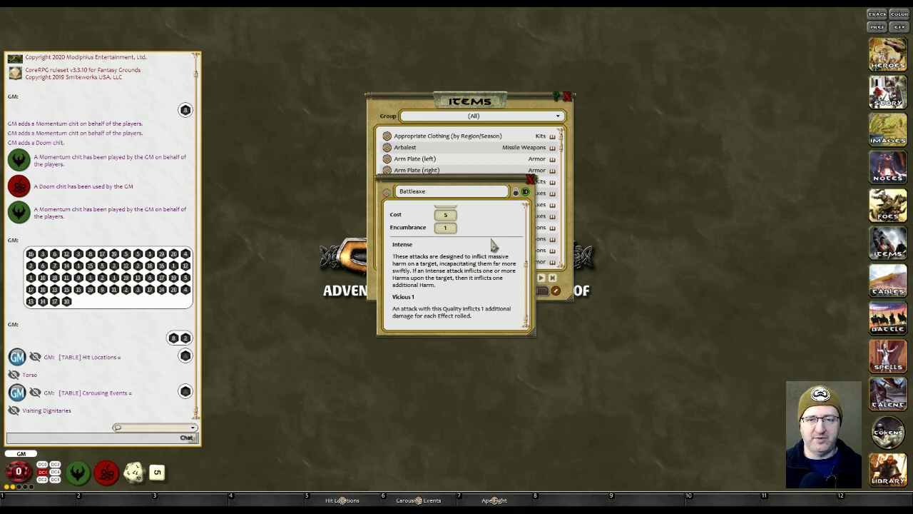
left_click(531, 179)
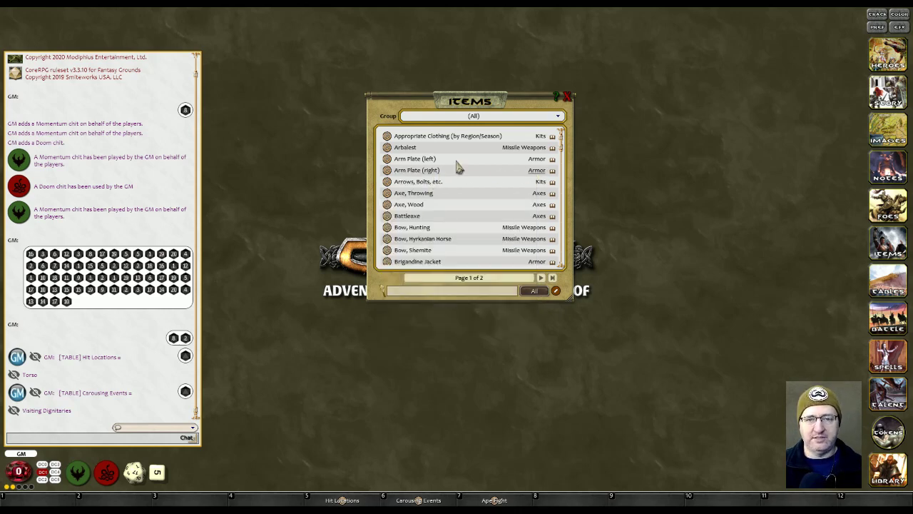
Open the Arm Plate (right) item, examine its armor stats and qualities, and close the record
left_click(404, 171)
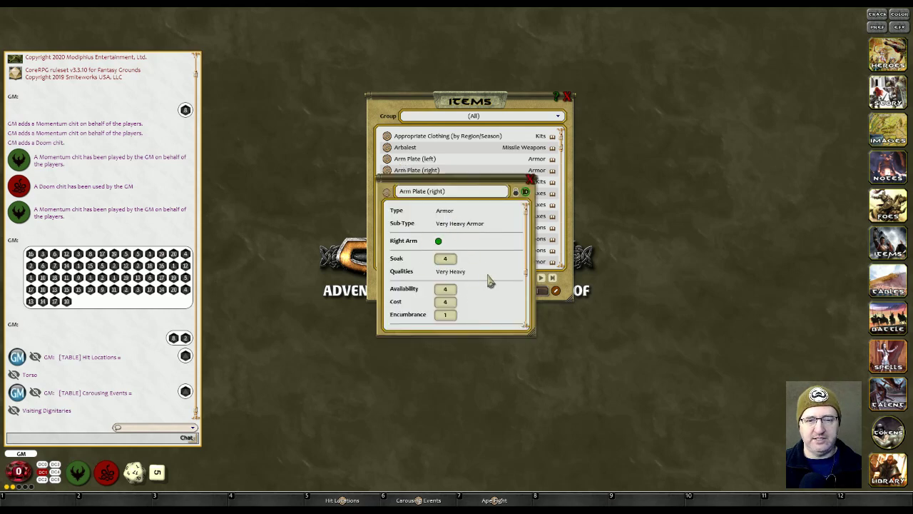
scroll(489, 281, "down", 3)
scroll(492, 282, "up", 3)
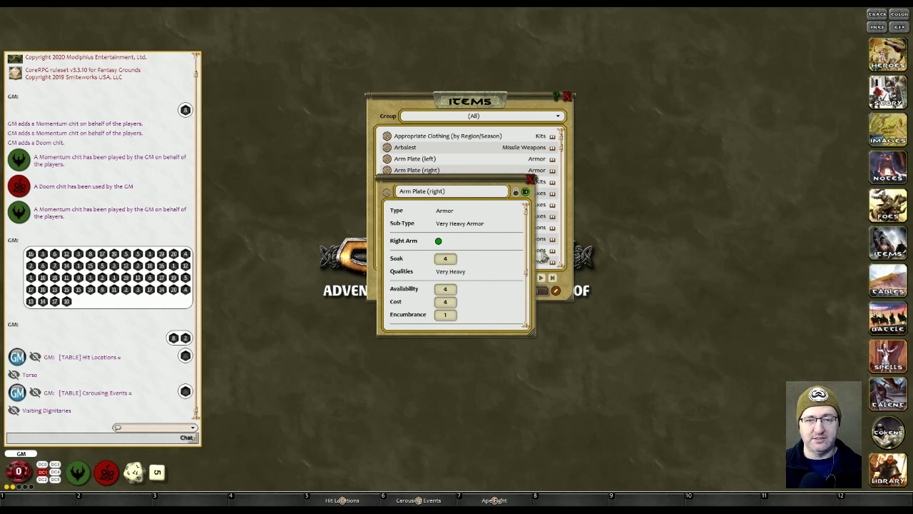
left_click(530, 178)
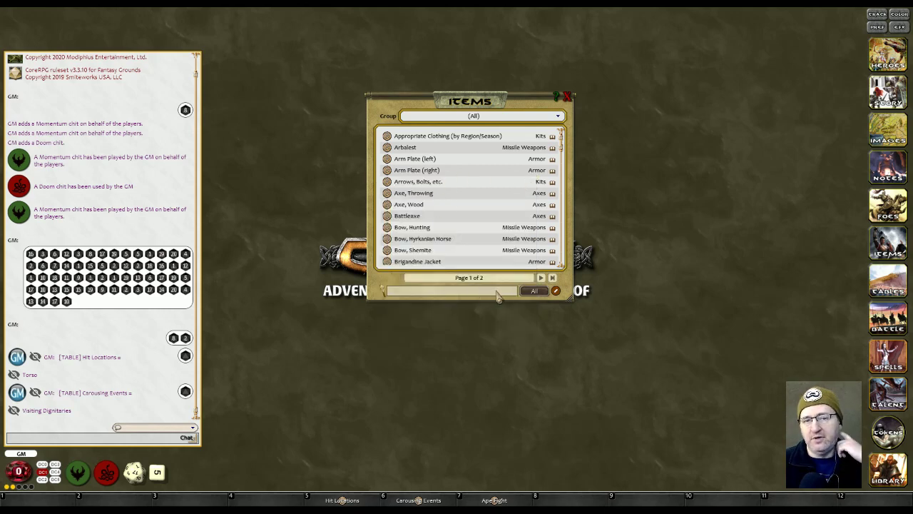
Filter the items by the Kits group and check the Climbing Gear (climbing only) record
left_click(471, 117)
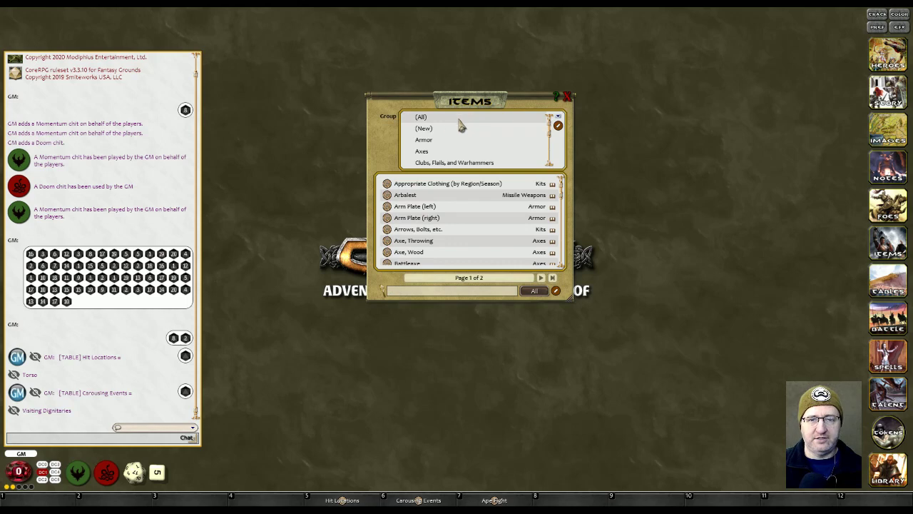
scroll(438, 156, "down", 3)
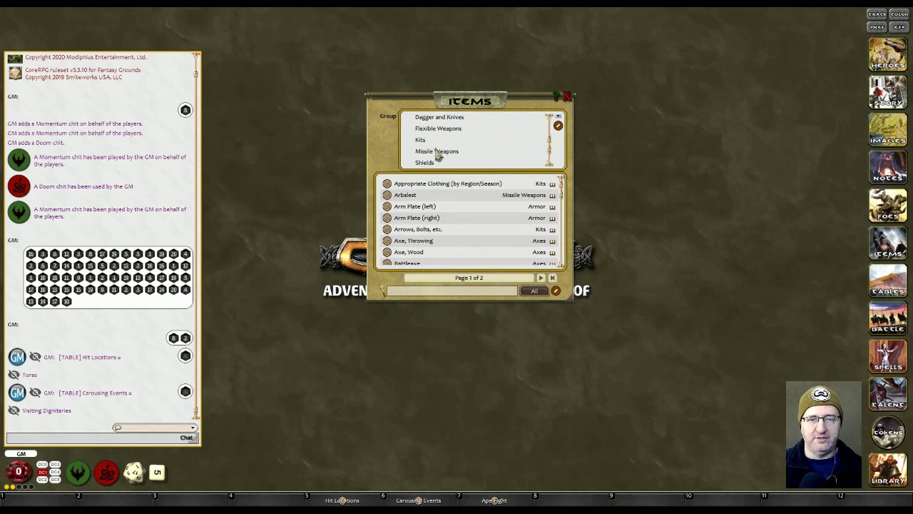
left_click(423, 140)
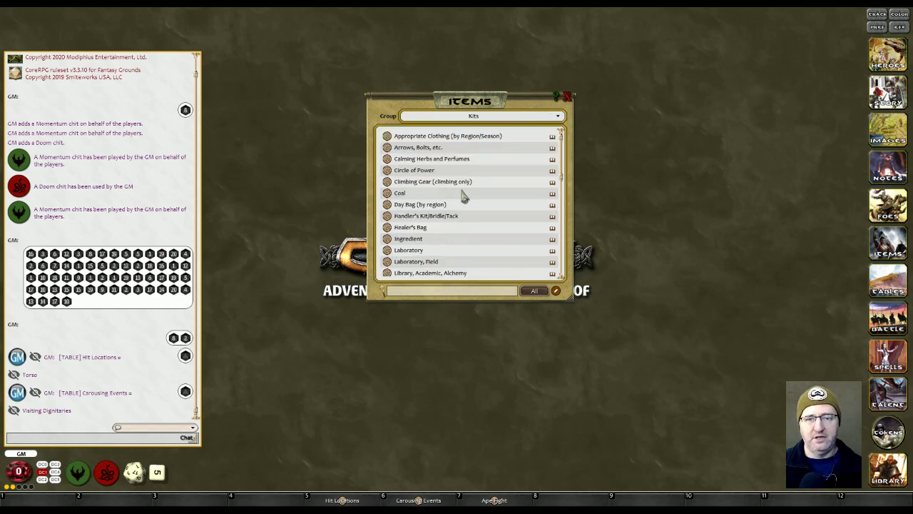
double_click(405, 181)
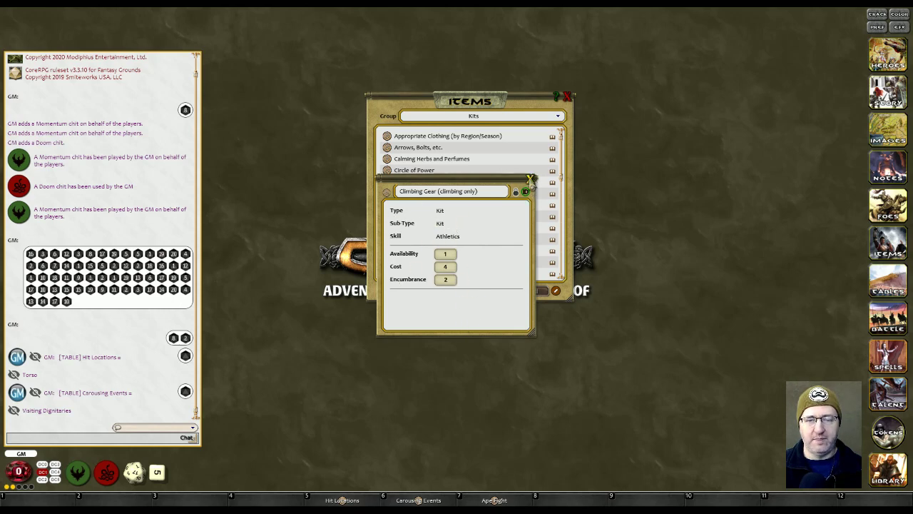
left_click(530, 177)
Browse further through the kits and close the Items list
scroll(444, 207, "down", 5)
scroll(438, 201, "up", 1)
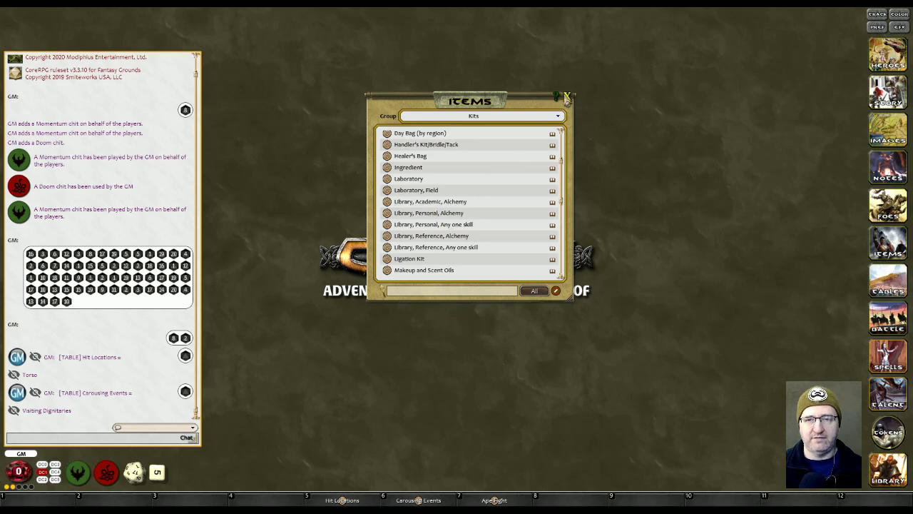
left_click(567, 97)
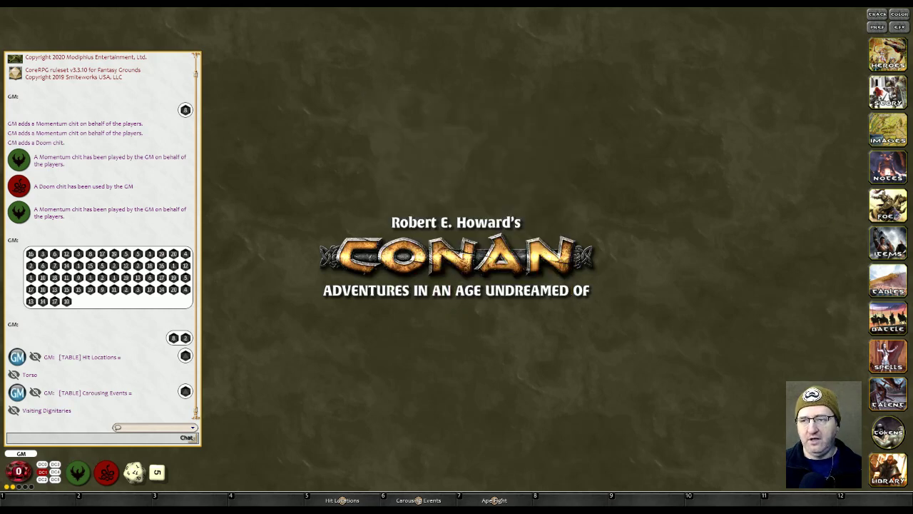
Open the Foes list and the Ape record from it, and arrange the two windows side by side
left_click(892, 211)
left_click_drag(646, 73, 444, 95)
scroll(445, 200, "down", 5)
scroll(447, 202, "up", 4)
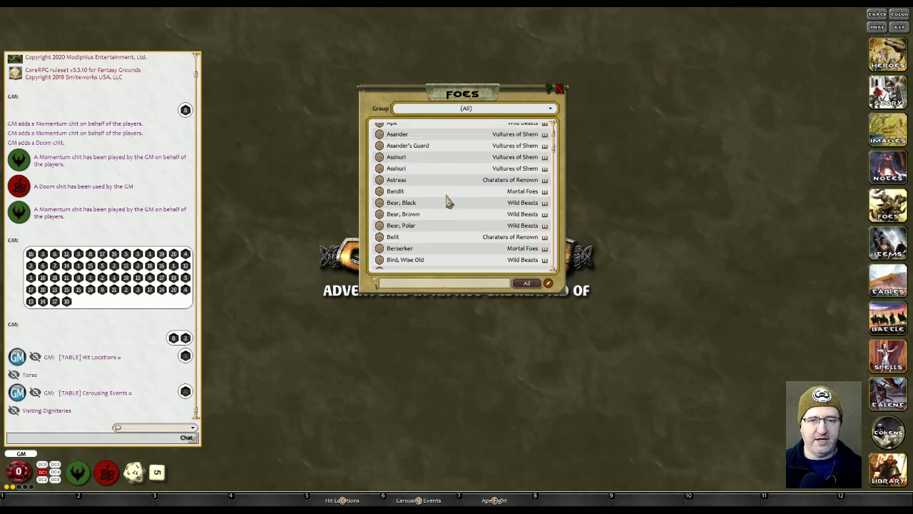
scroll(447, 202, "up", 1)
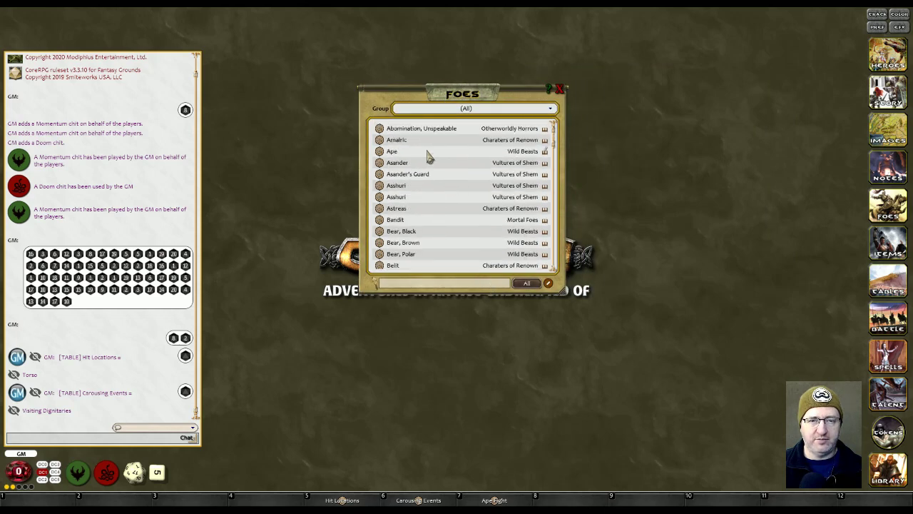
left_click(379, 151)
left_click_drag(465, 87, 389, 84)
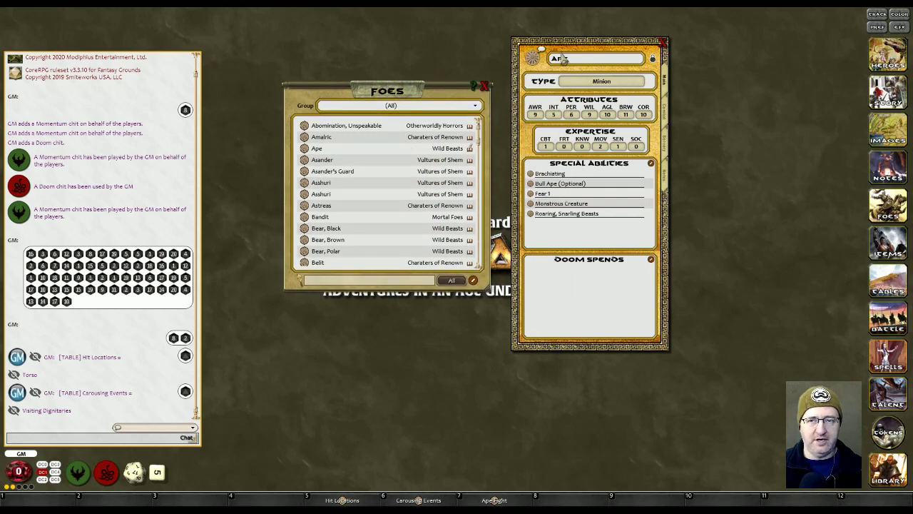
Check the (New) foe group, look through the other groups, and filter the foes by Charaters of Renown
left_click(378, 107)
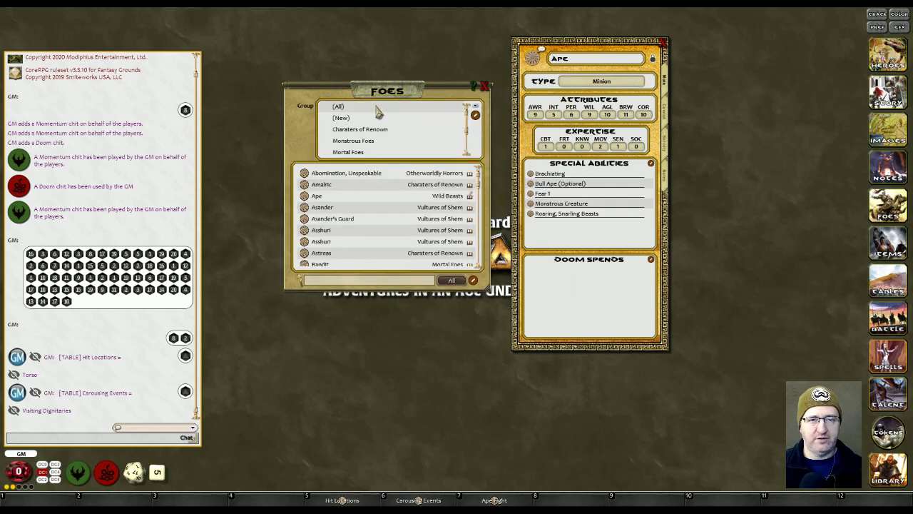
left_click(362, 120)
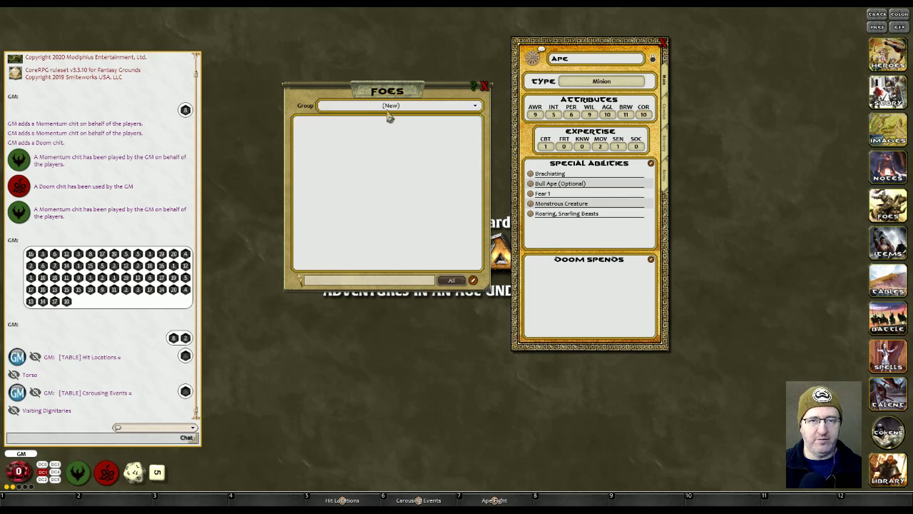
left_click(393, 111)
scroll(380, 140, "down", 3)
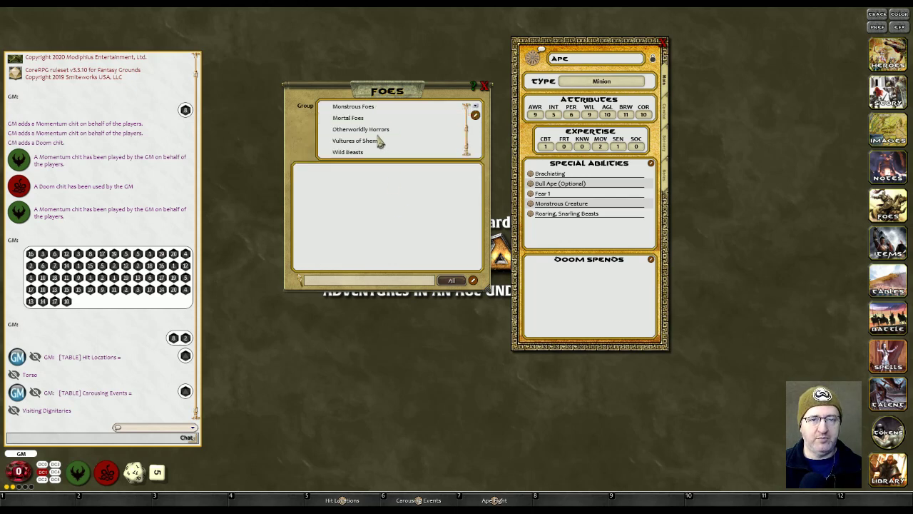
scroll(371, 141, "up", 3)
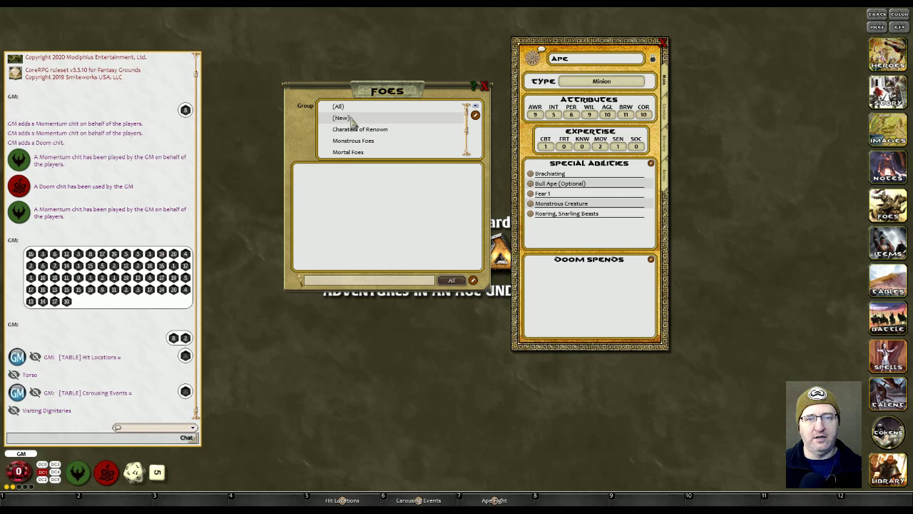
left_click(361, 130)
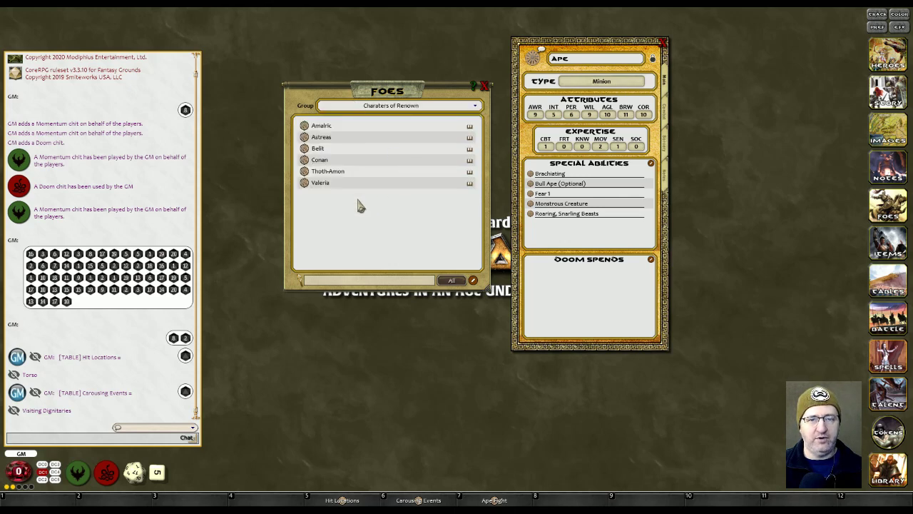
Open the Thoth-Amon record, set its type to Nemesis, and close it
double_click(327, 172)
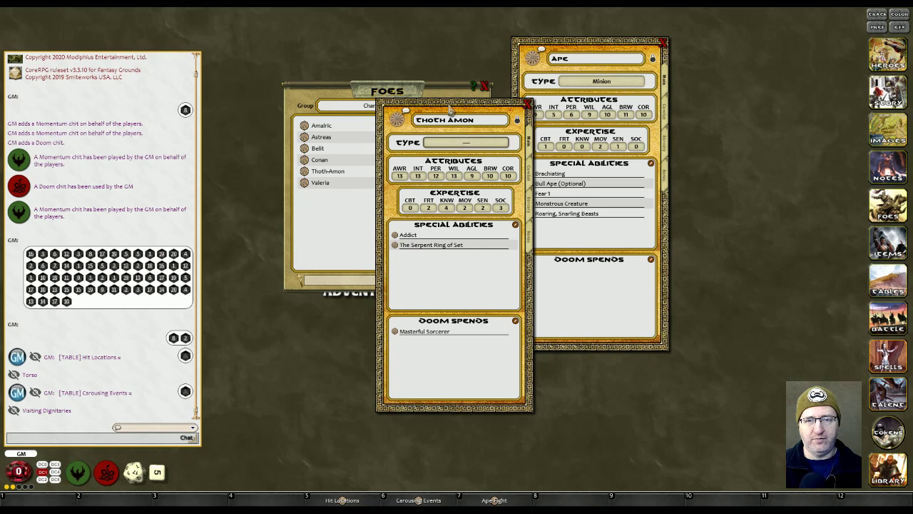
left_click(471, 146)
left_click(471, 146)
left_click(472, 145)
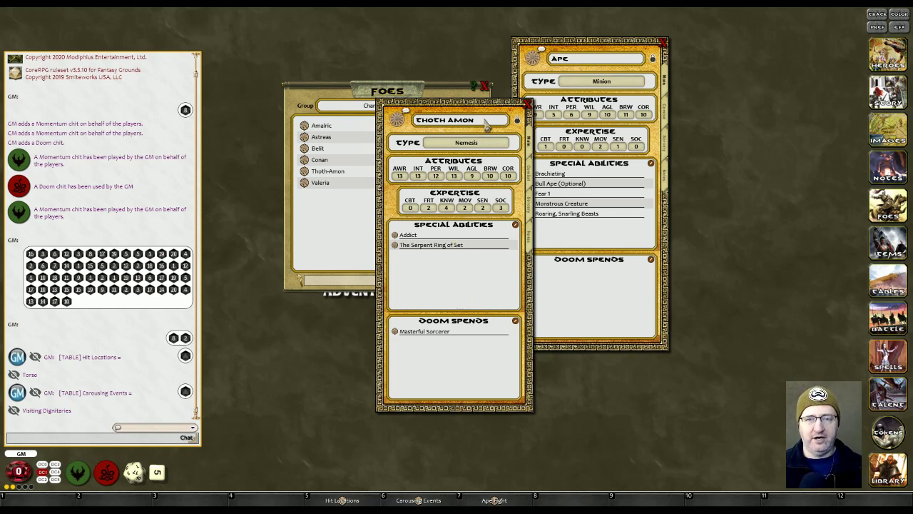
left_click(528, 105)
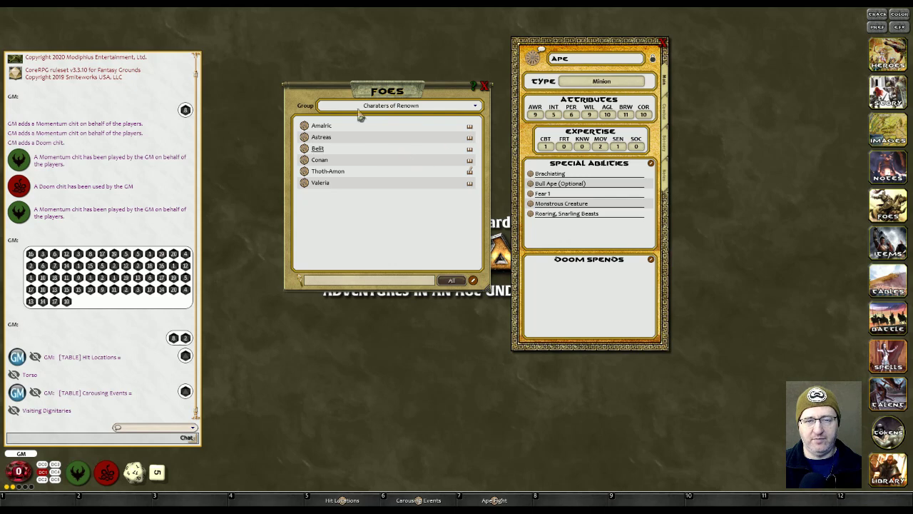
Filter the foes by Monstrous Foes, Mortal Foes and Otherworldly Horrors in turn to view each group's entries
left_click(427, 107)
left_click(359, 142)
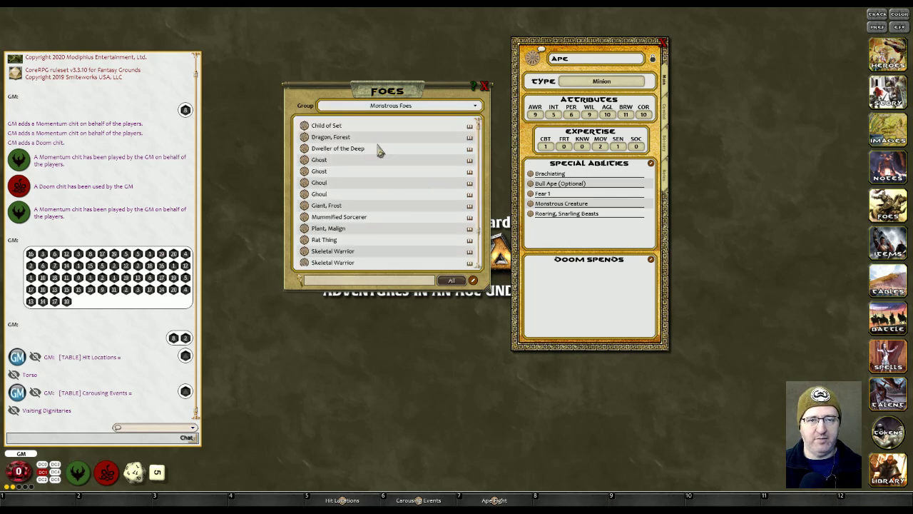
left_click(385, 109)
left_click(359, 152)
scroll(367, 137, "down", 1)
left_click(384, 108)
scroll(373, 141, "down", 2)
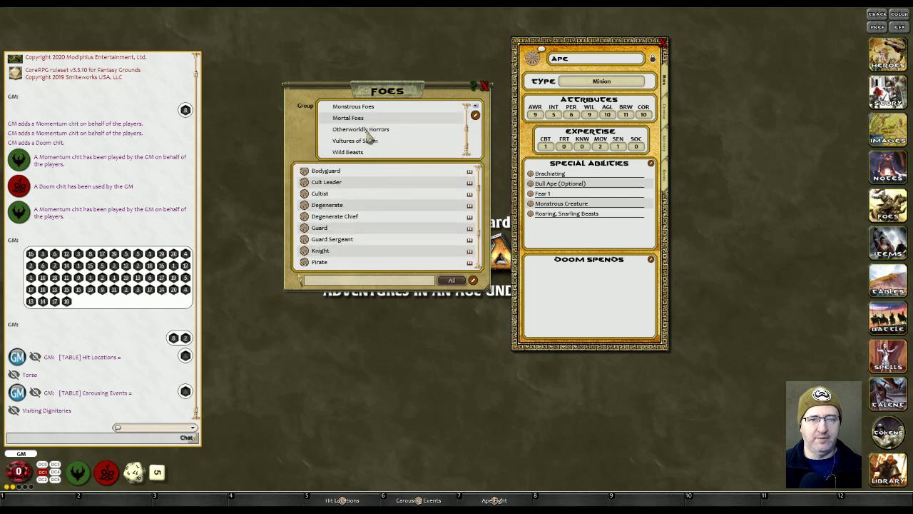
left_click(363, 130)
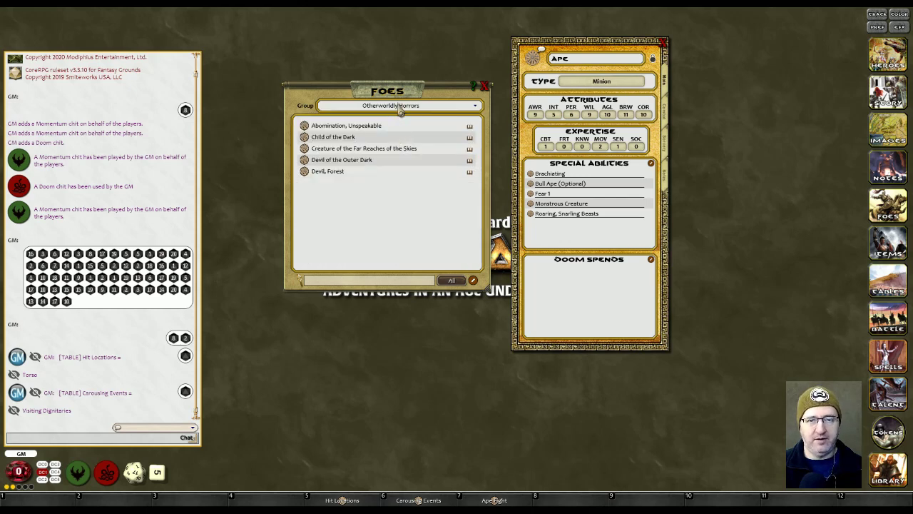
View the foes in the Wild Beasts group, followed by those in Vultures of Shem
left_click(400, 107)
left_click(355, 152)
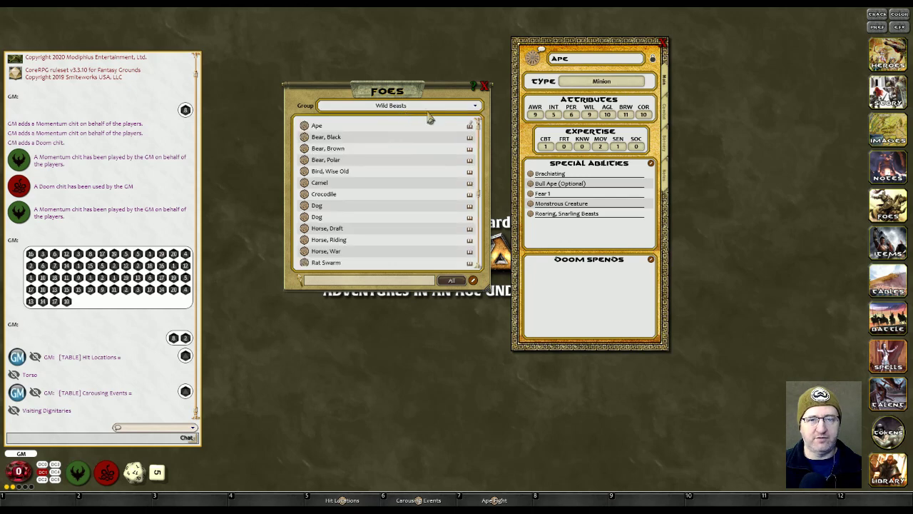
left_click(428, 107)
left_click(369, 140)
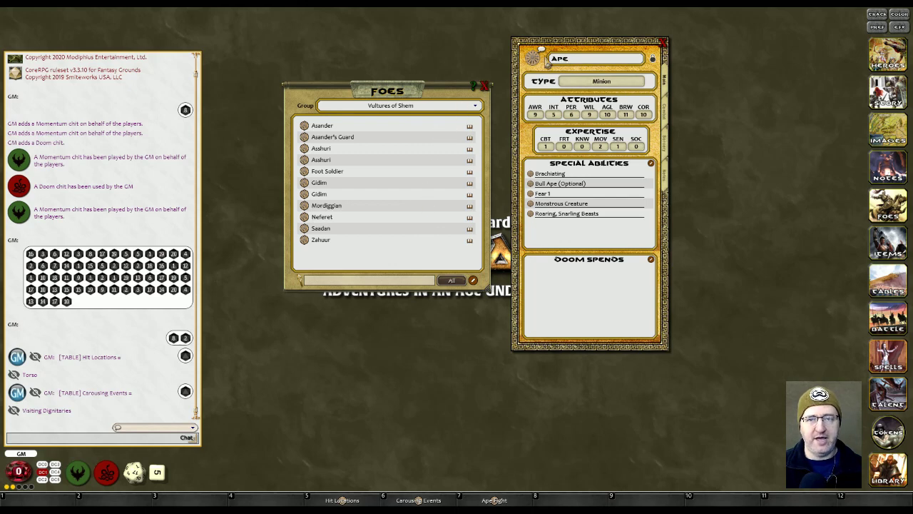
Bring the Ape record over the Foes list, read its Brachiating and Bull Ape (Optional) abilities, and move it back beside the list
left_click_drag(571, 53, 389, 59)
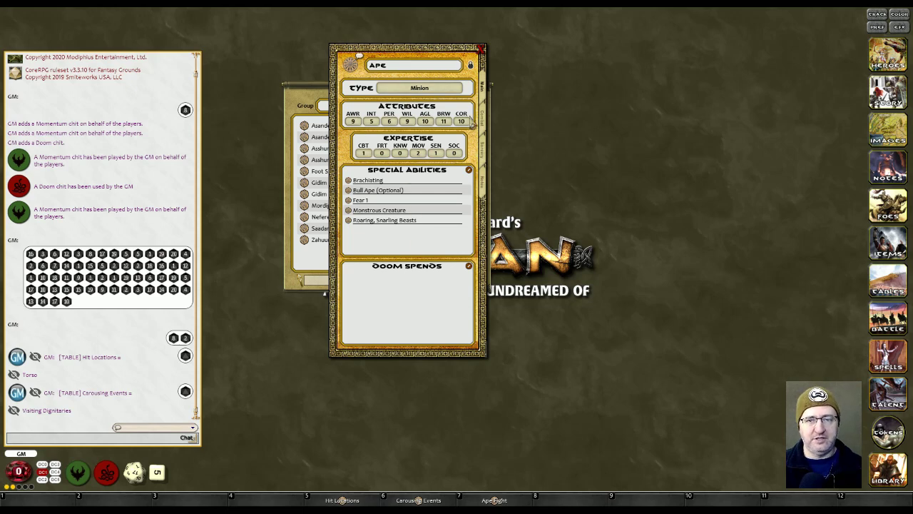
left_click(349, 181)
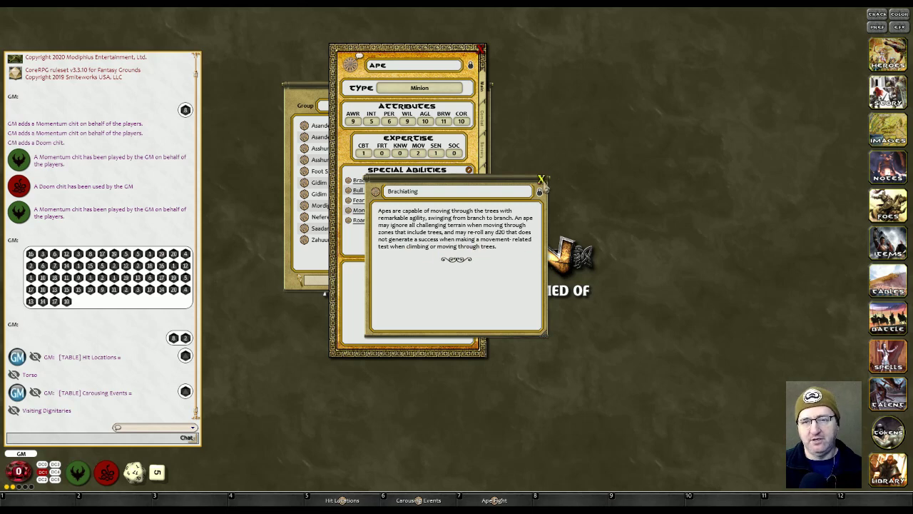
left_click(542, 179)
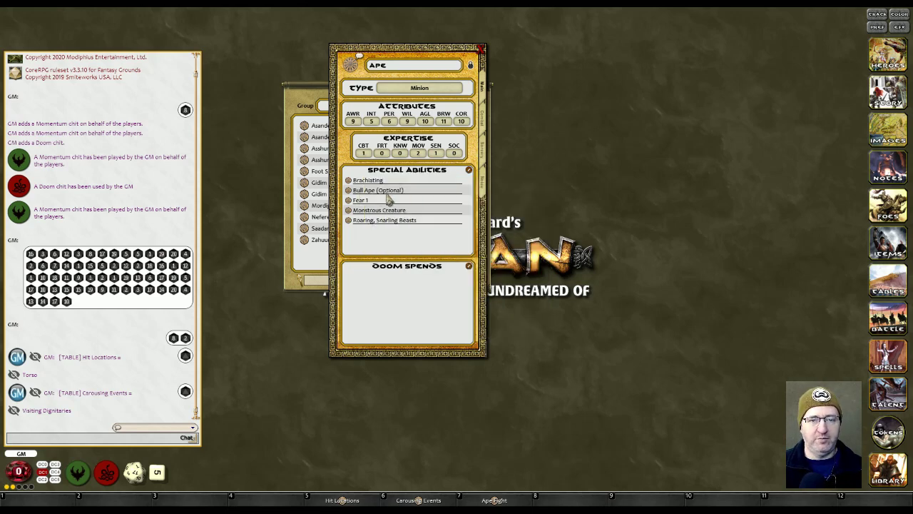
left_click(349, 192)
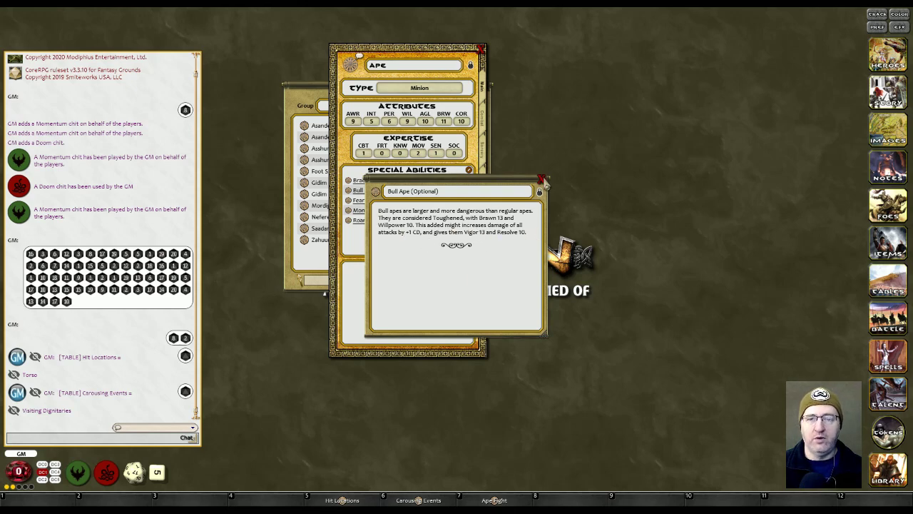
left_click(541, 179)
left_click_drag(413, 54, 591, 50)
Filter the foes by Monstrous Foes again, and switch the group to Wild Beasts
left_click(389, 106)
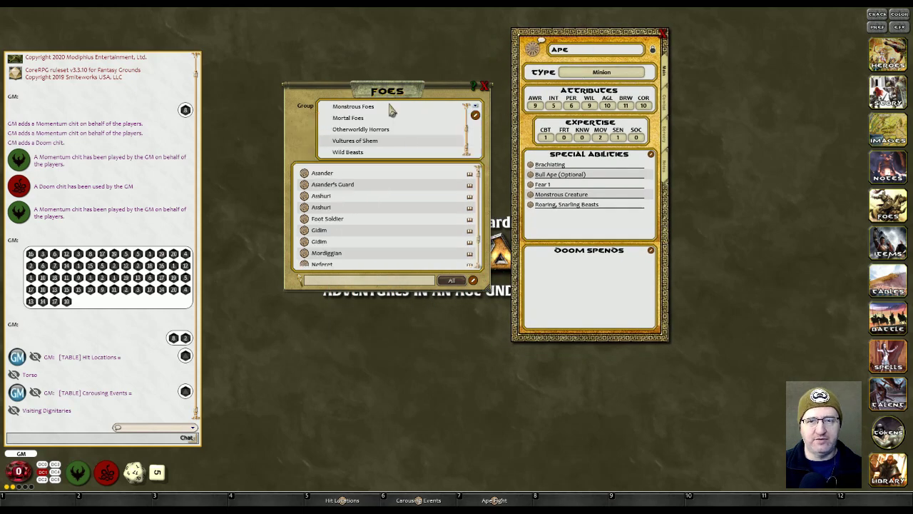
scroll(374, 139, "up", 3)
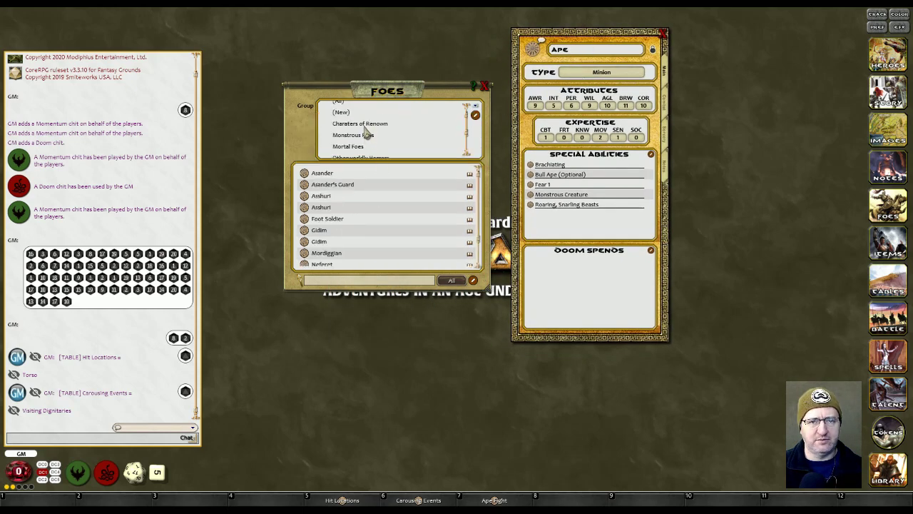
left_click(366, 137)
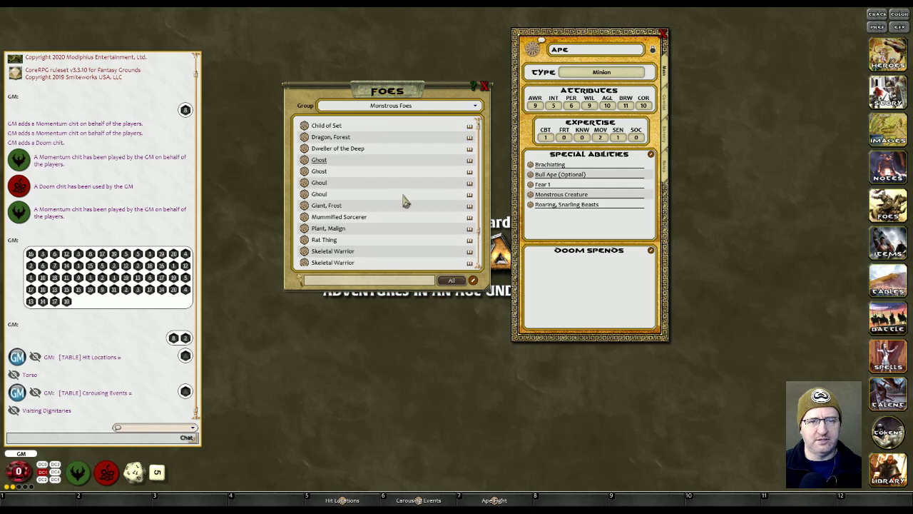
left_click(391, 105)
scroll(361, 153, "down", 3)
left_click(354, 152)
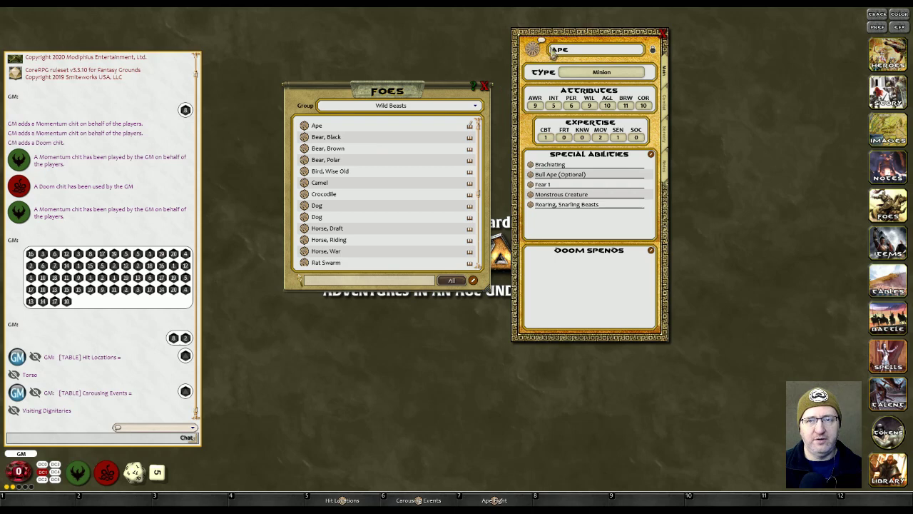
Look through the available foe groups, keep Wild Beasts selected, and close the Foes list
left_click(419, 106)
scroll(367, 118, "up", 3)
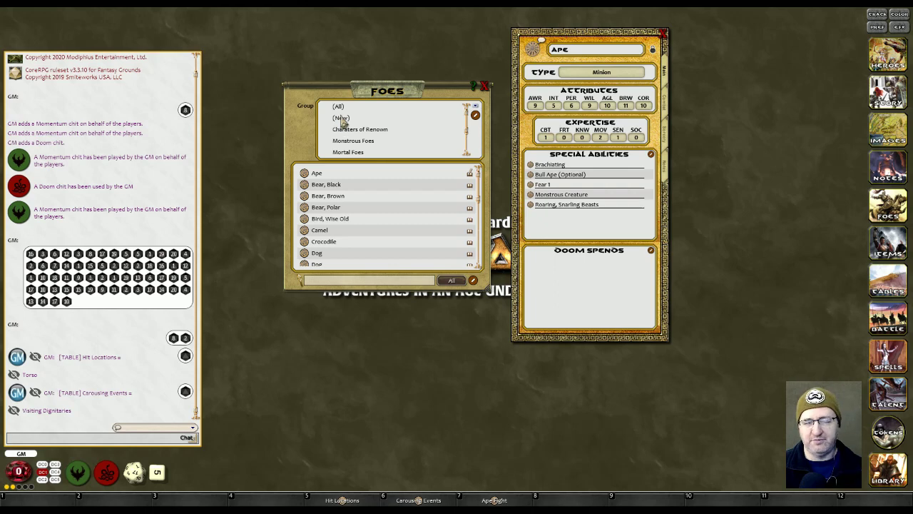
scroll(357, 116, "down", 3)
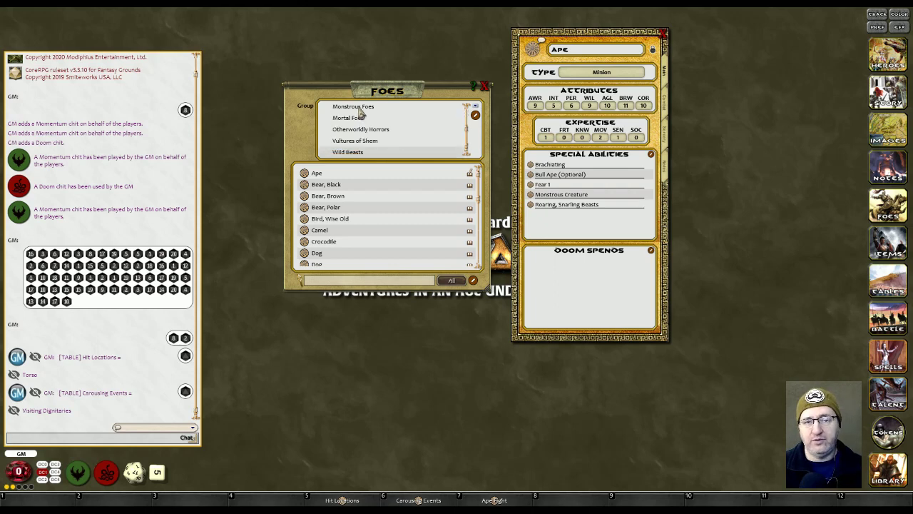
left_click(356, 153)
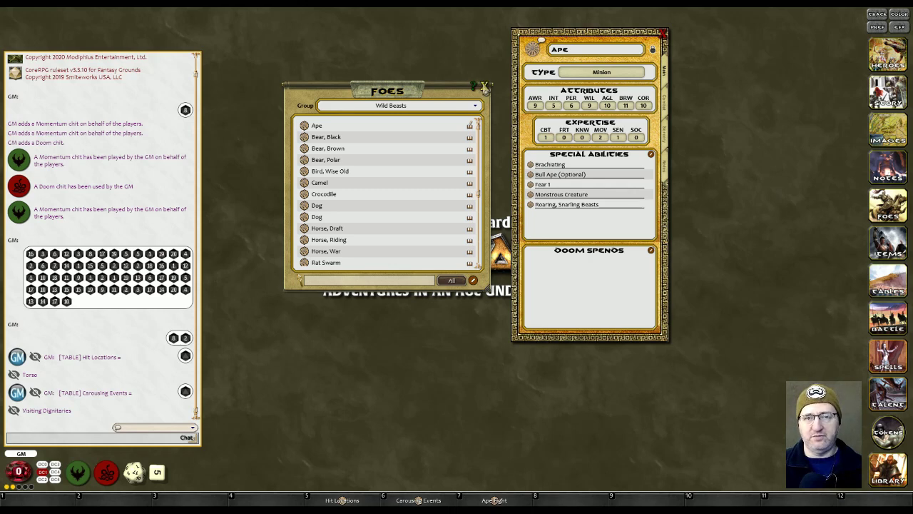
left_click(484, 87)
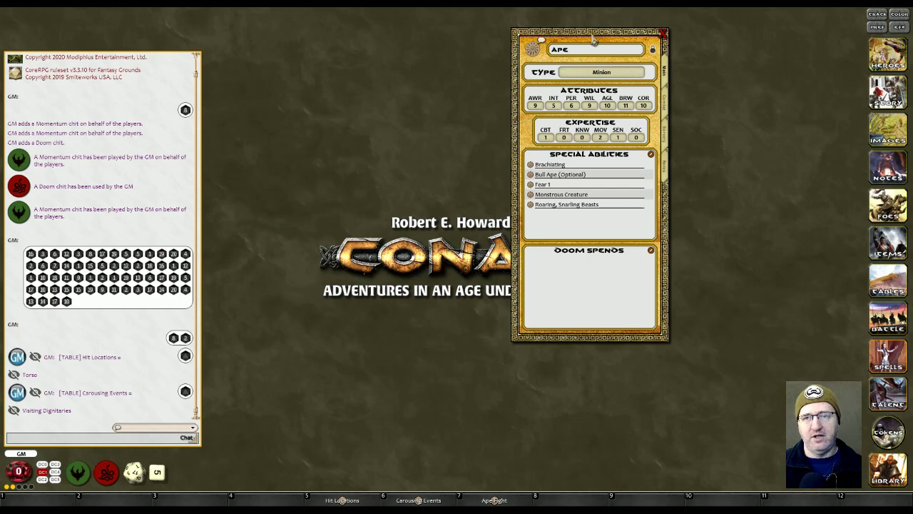
Move the Ape record to the middle of the desktop and view its Combat, Sorcery and Notes pages, returning to Combat
left_click_drag(553, 62, 392, 63)
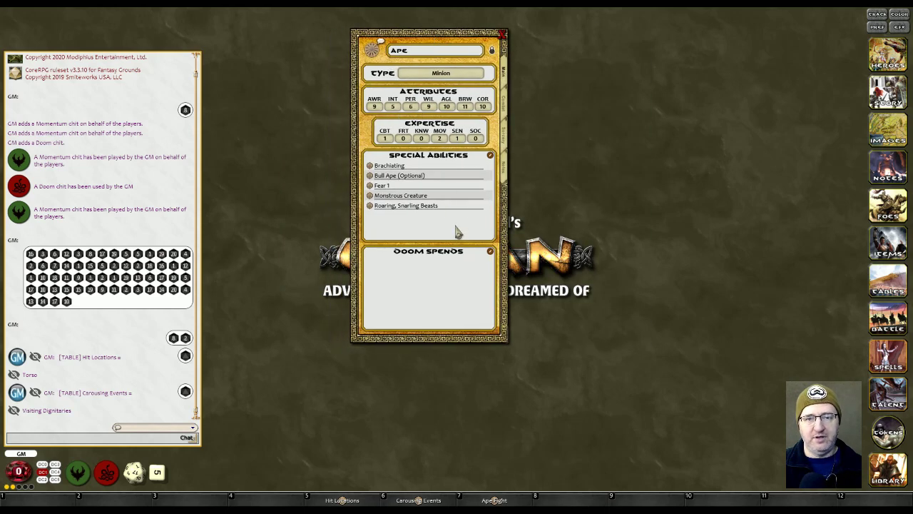
left_click(504, 107)
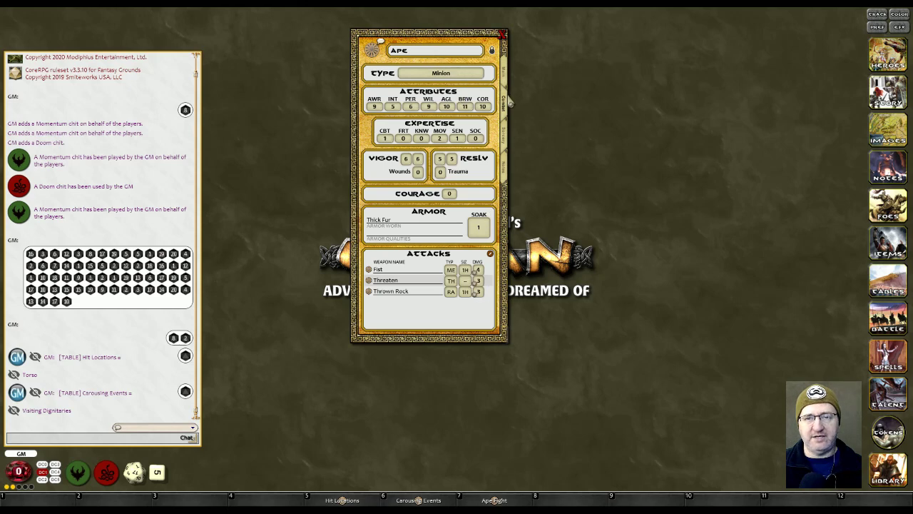
left_click(506, 163)
left_click(507, 142)
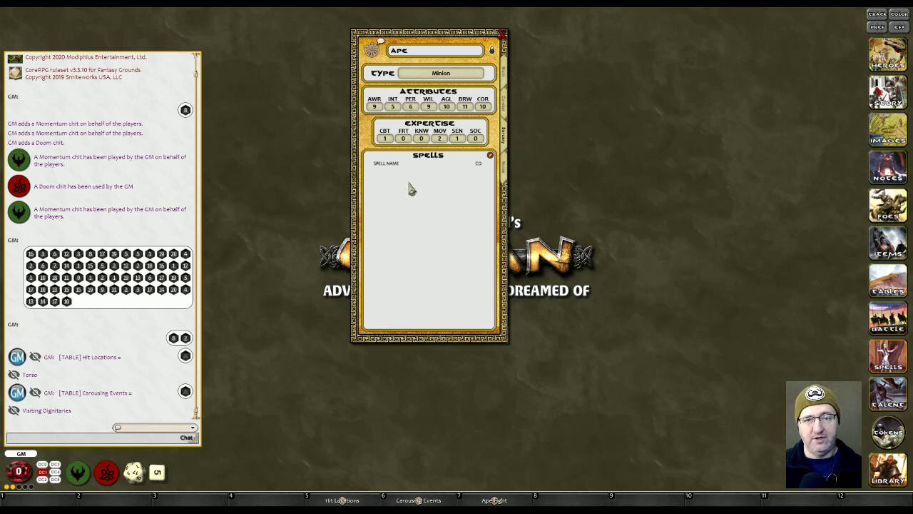
left_click(504, 170)
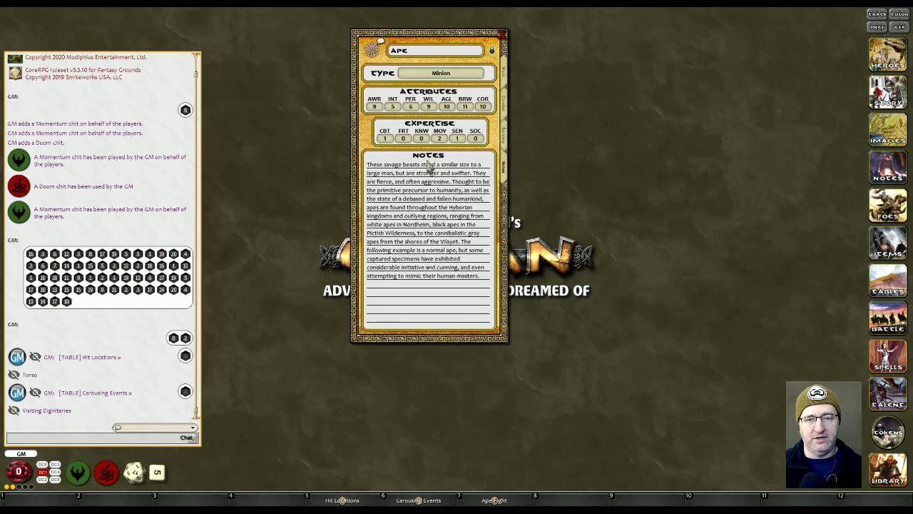
left_click(504, 104)
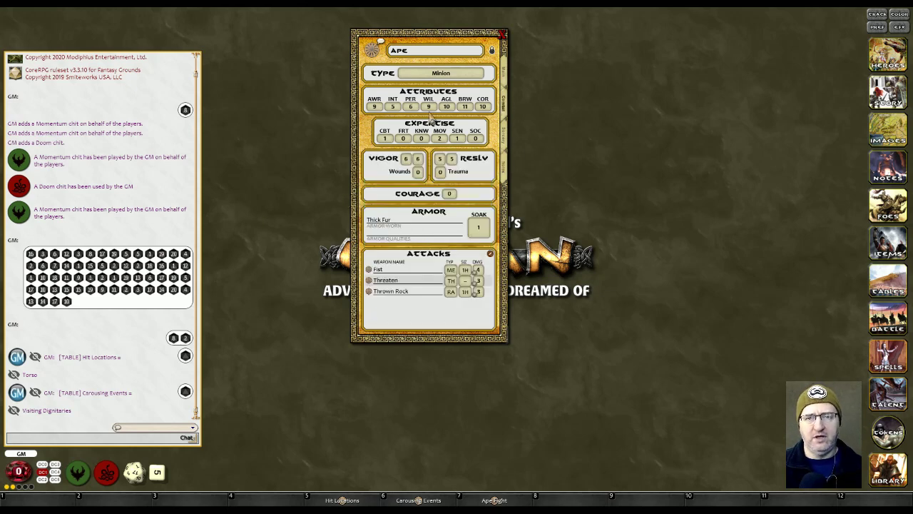
Shift the Ape record slightly, roll two d20s into the chat, and roll damage for the Ape's Fist attack
left_click_drag(412, 40, 447, 38)
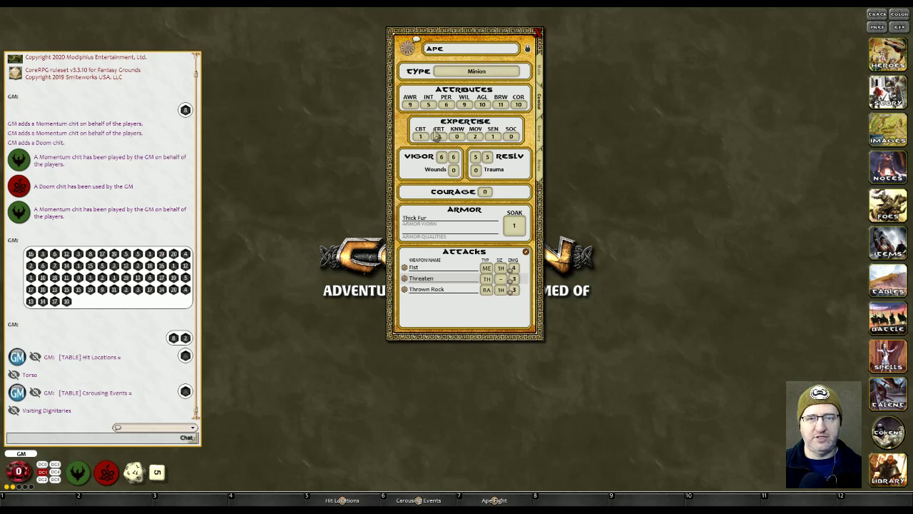
left_click_drag(133, 471, 204, 375)
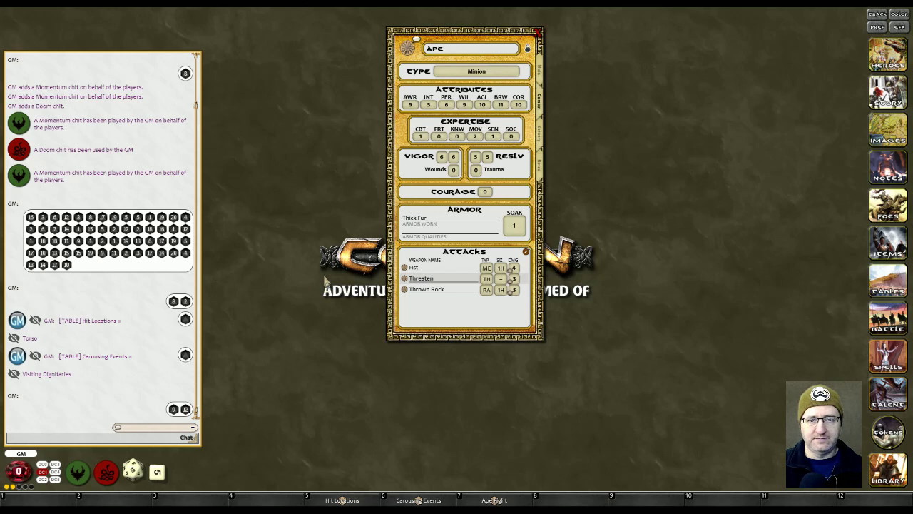
scroll(411, 104, "up", 1)
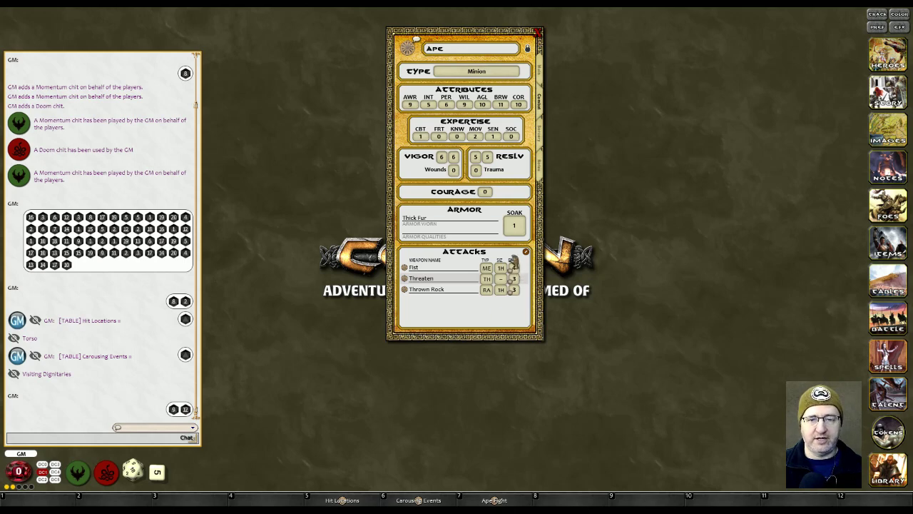
double_click(514, 268)
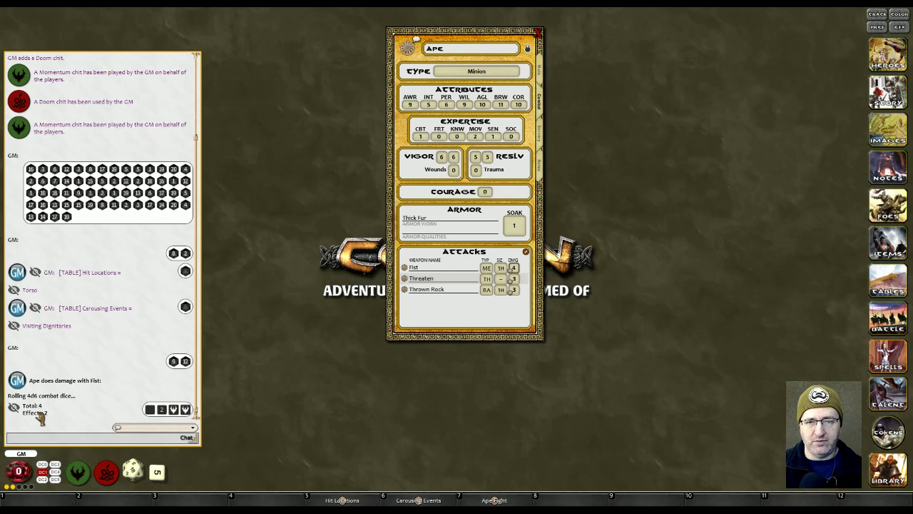
Roll on the Hit Locations table from its hotkey, move the table clear of the Ape record, and close it
left_click(340, 499)
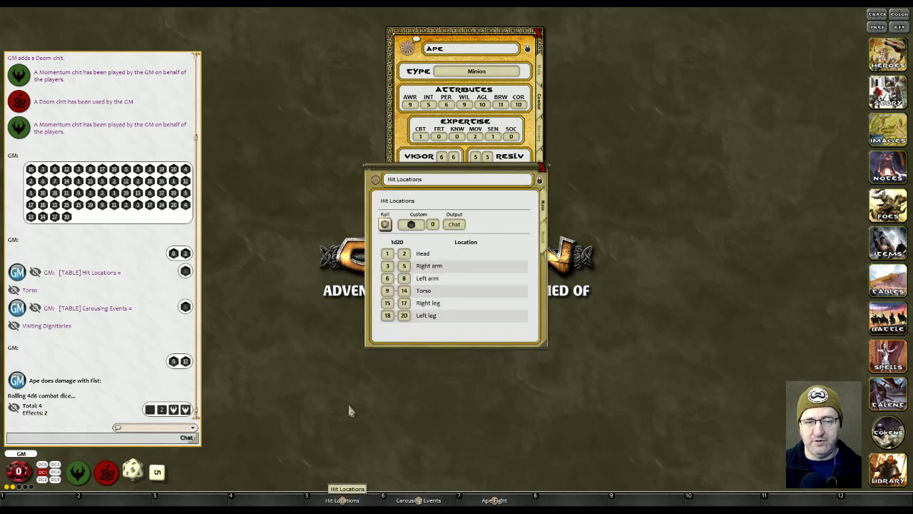
left_click(384, 224)
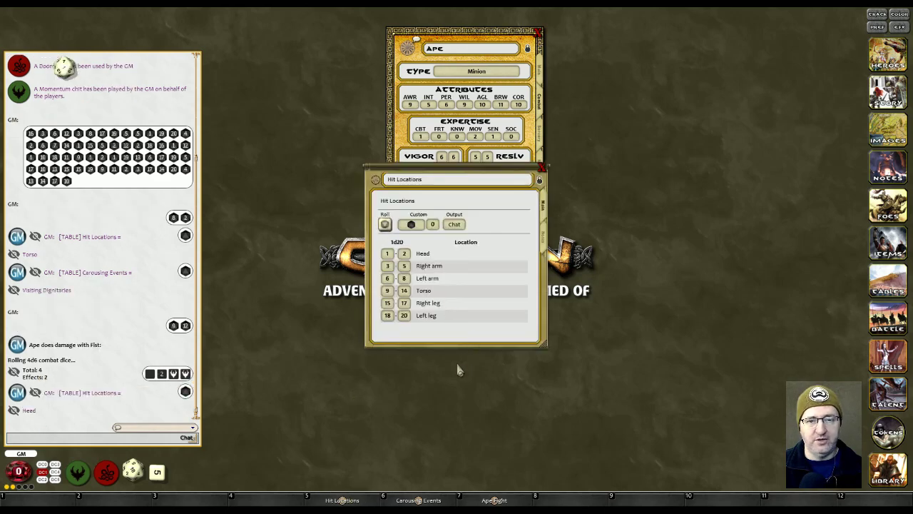
left_click_drag(445, 180, 657, 168)
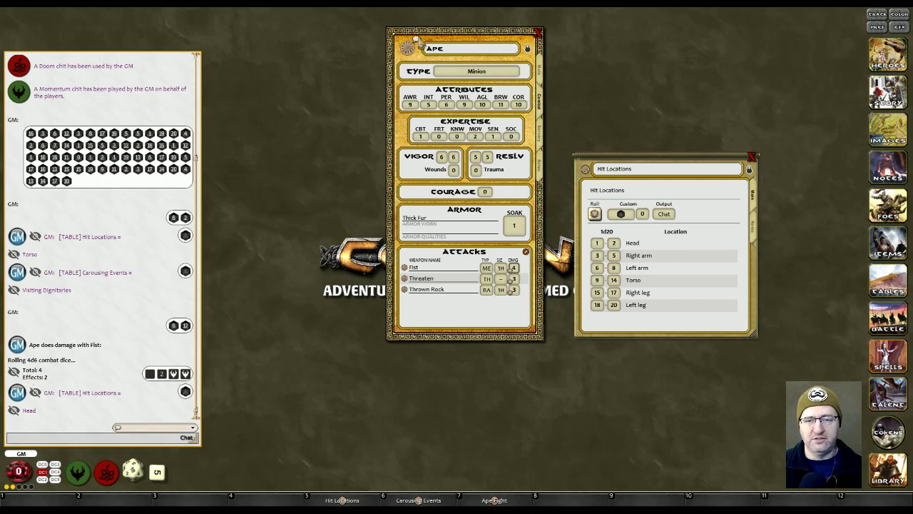
left_click(752, 157)
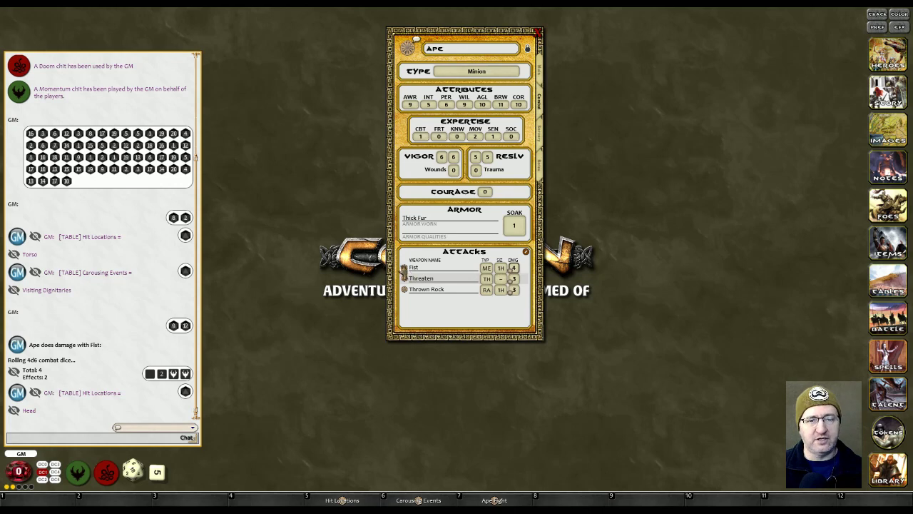
Read through the Ape's Fist weapon details, including its Grappling quality, and close the weapon and Ape records
left_click(404, 268)
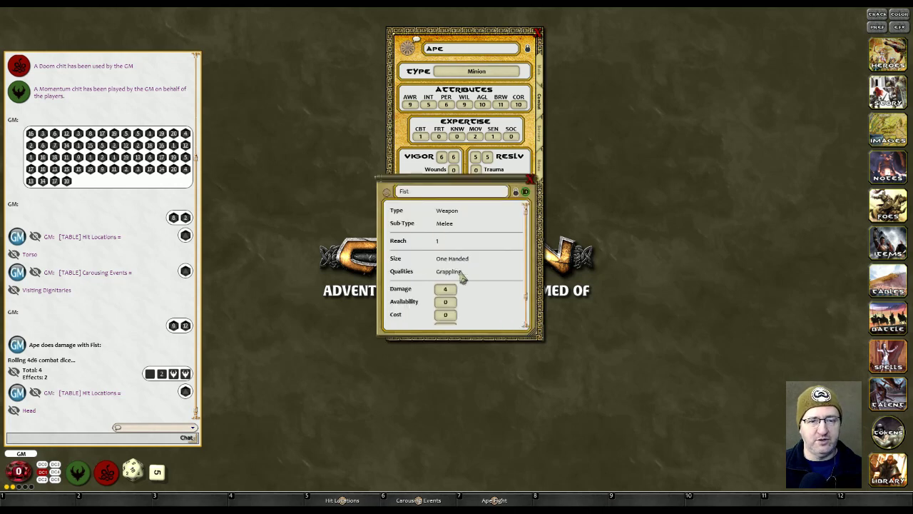
scroll(485, 275, "down", 2)
scroll(489, 271, "up", 2)
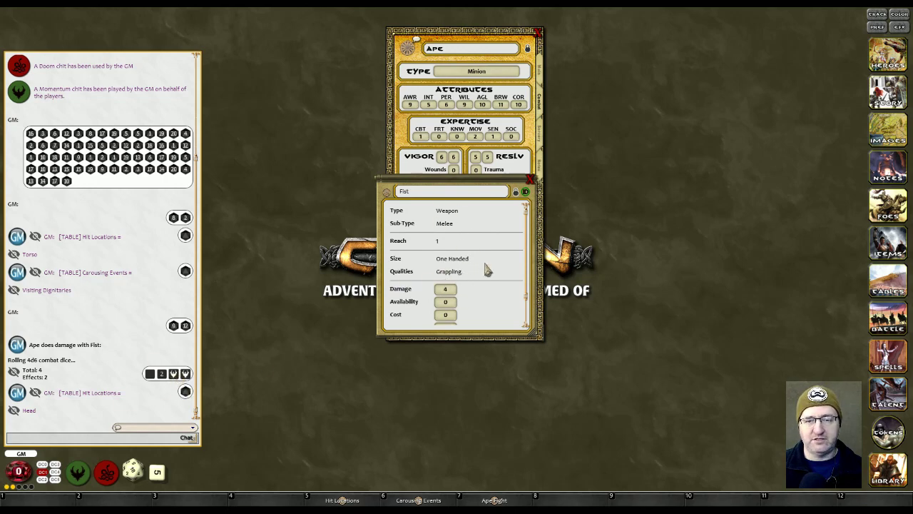
left_click(530, 178)
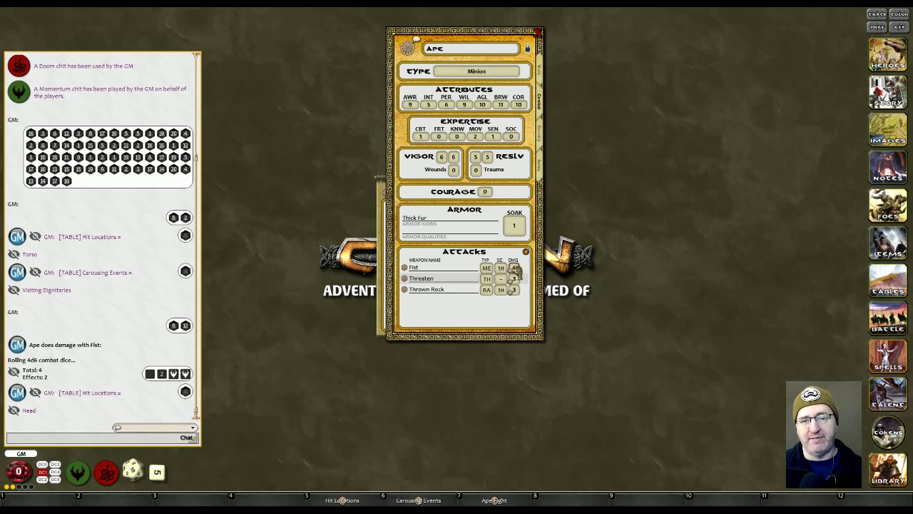
left_click(405, 271)
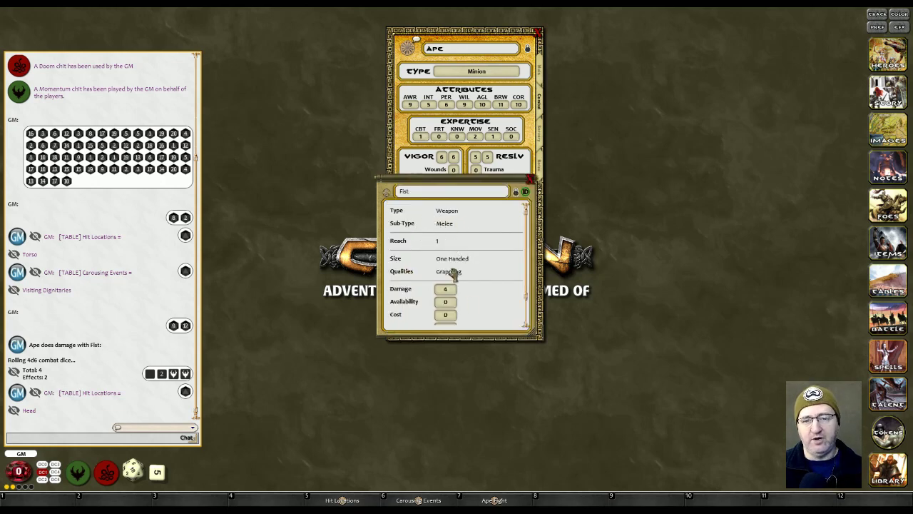
scroll(451, 273, "down", 2)
left_click(530, 178)
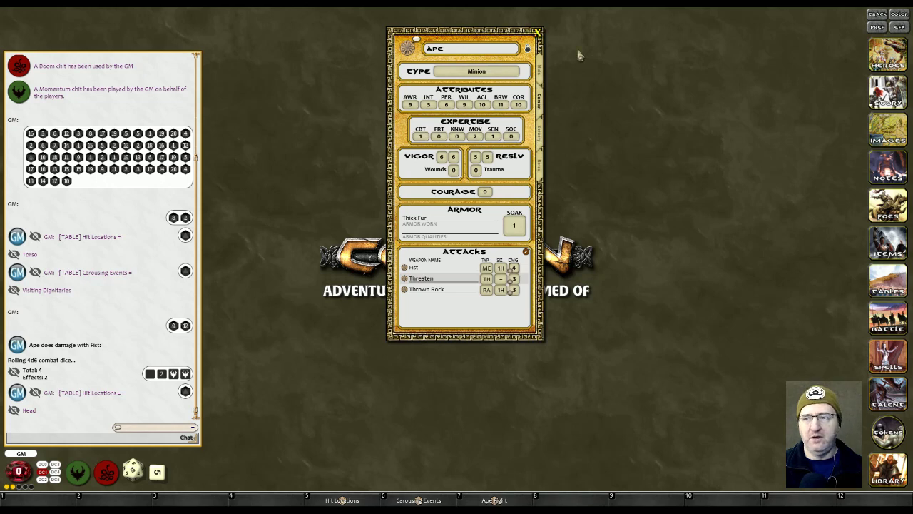
left_click(538, 31)
Create a new note in the Notes list and title it Ape Statuette
left_click(888, 170)
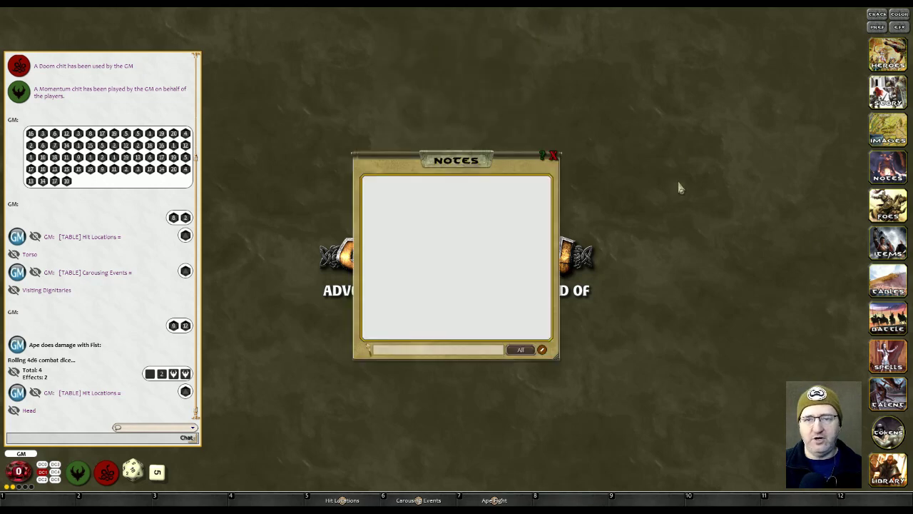
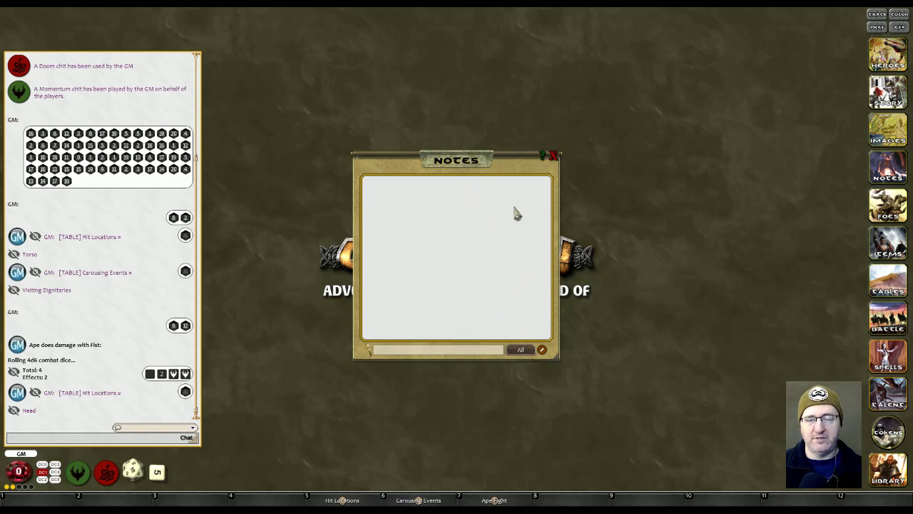
left_click(543, 350)
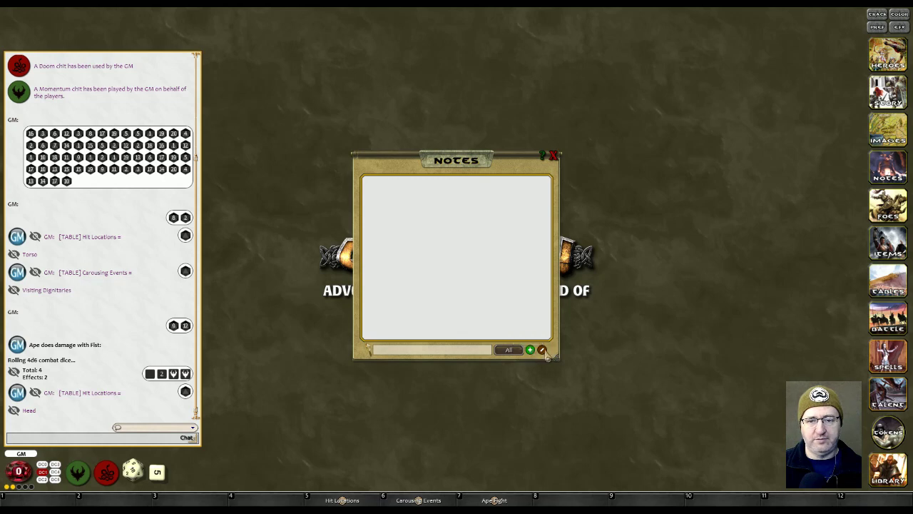
left_click(542, 350)
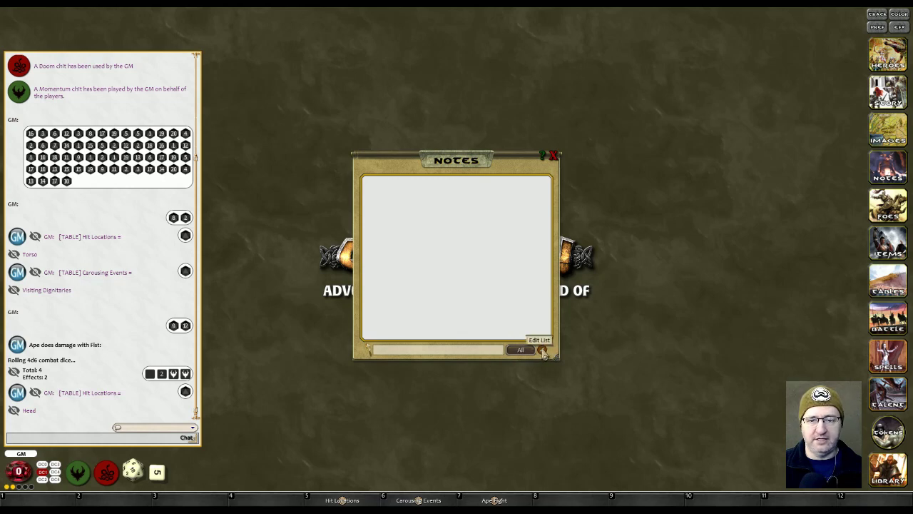
left_click(542, 350)
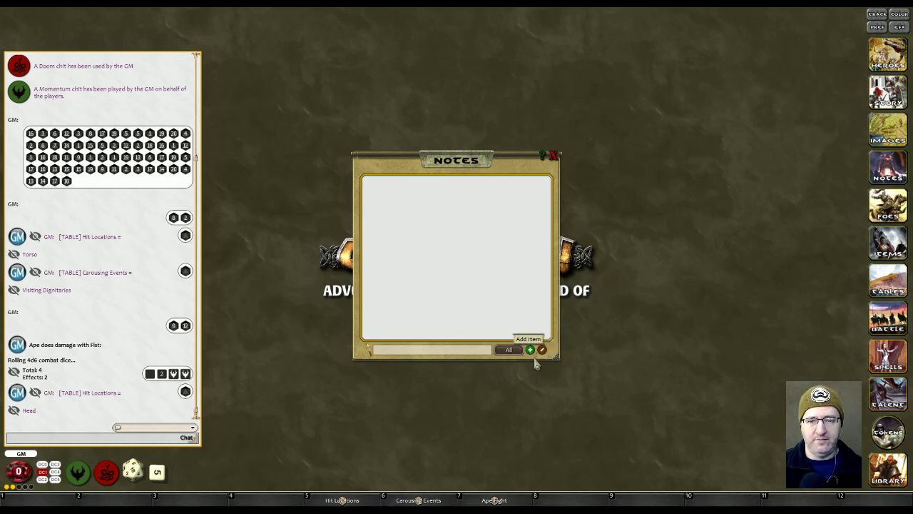
left_click(530, 350)
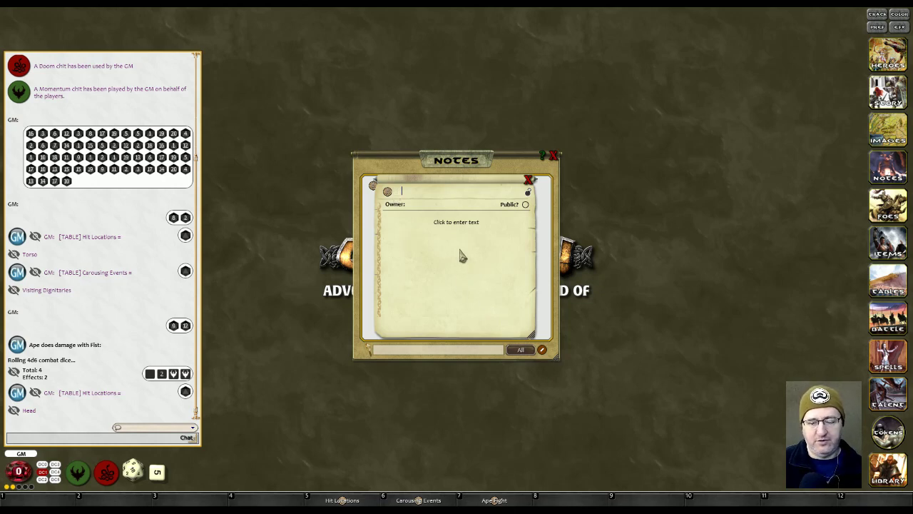
key("shift")
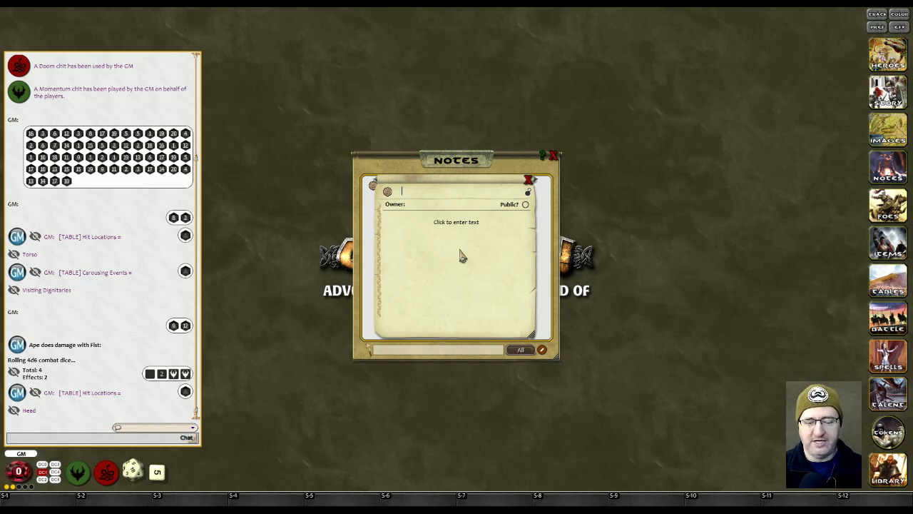
type("Ape Statuette")
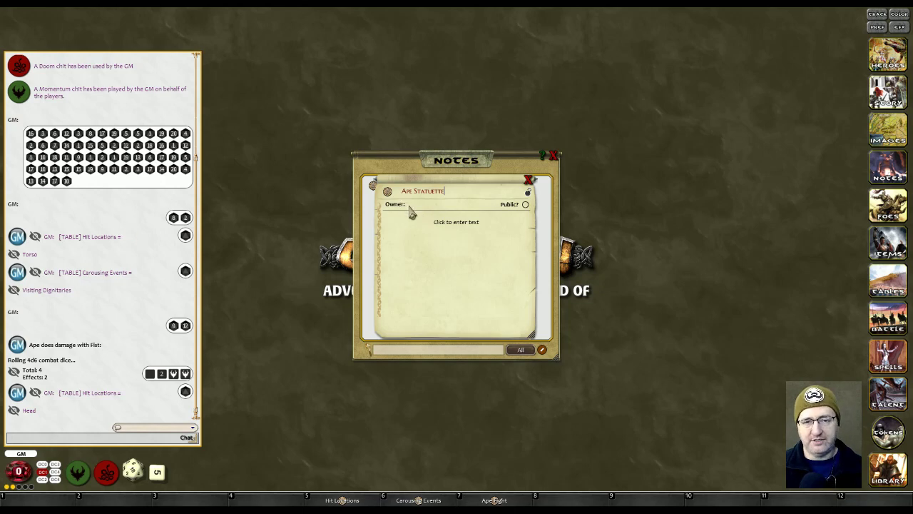
Enter the filler text "gasrgdsaged" as the Ape Statuette note's body, lock the note, and close it
left_click(446, 227)
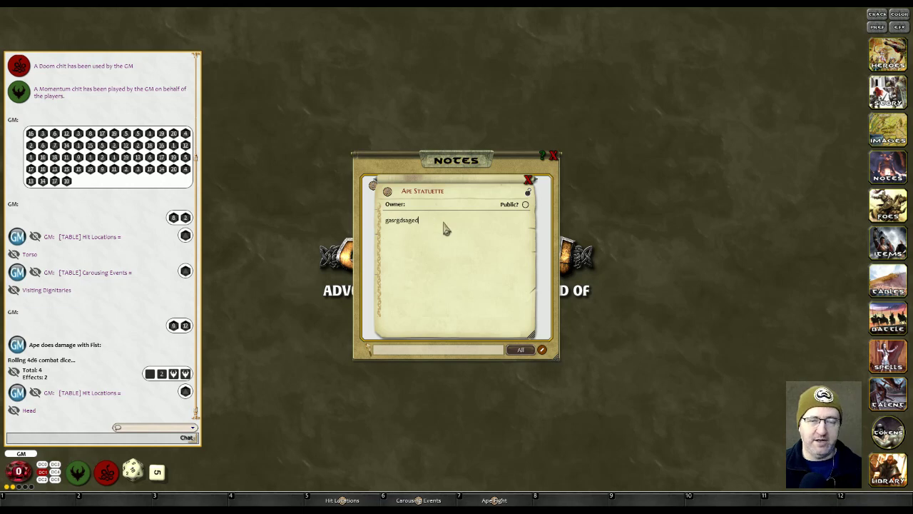
left_click(528, 193)
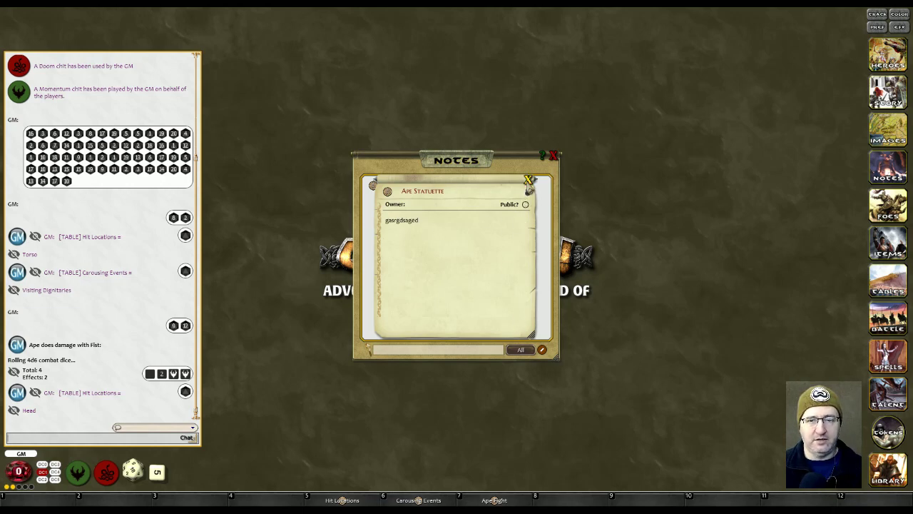
left_click(528, 180)
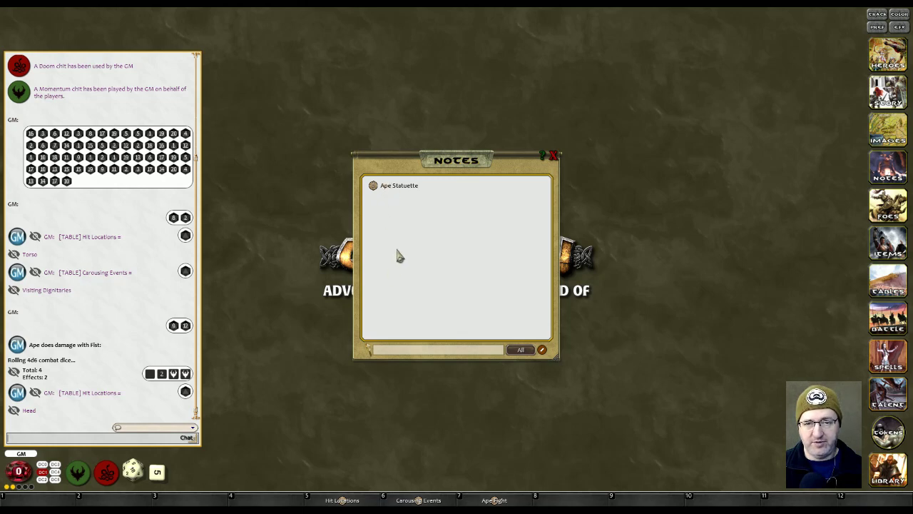
Reopen the Ape Statuette note and place it beside the Notes list
left_click(386, 187)
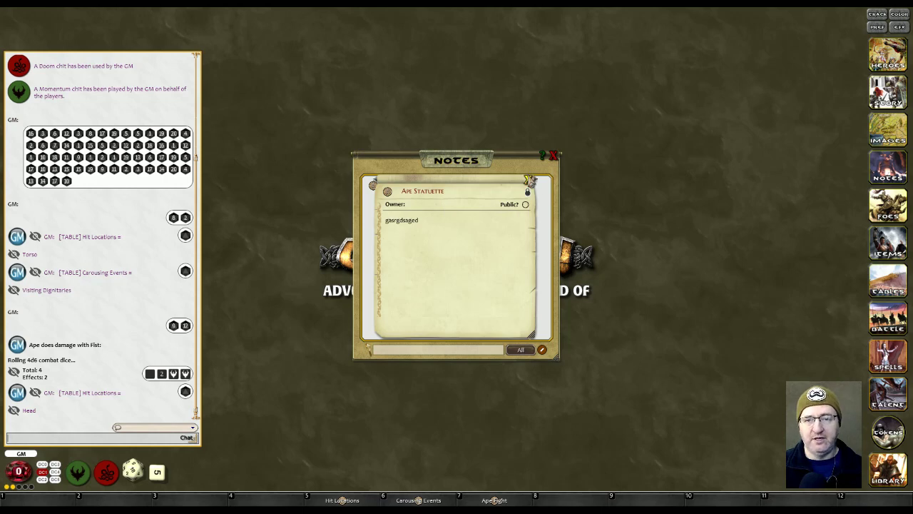
left_click_drag(451, 191, 684, 143)
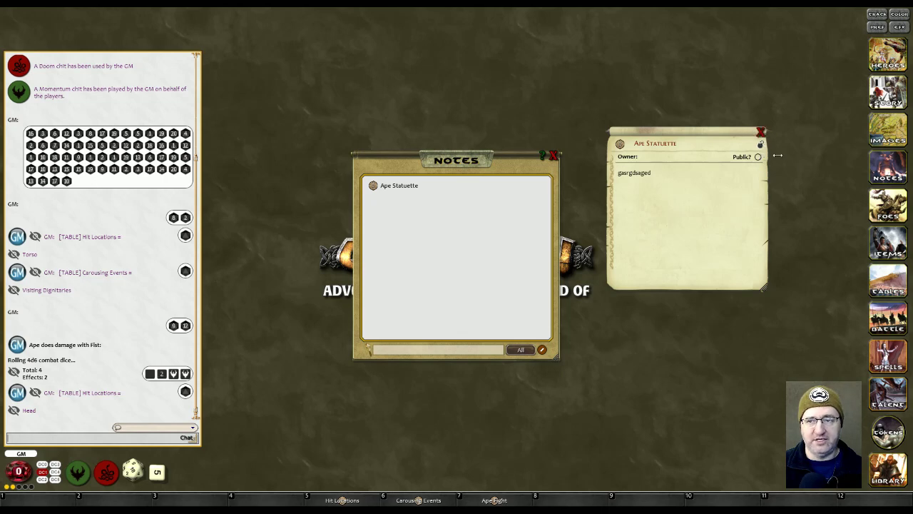
Make the Ape Statuette note public, then close and reopen it from the Notes list
left_click(759, 156)
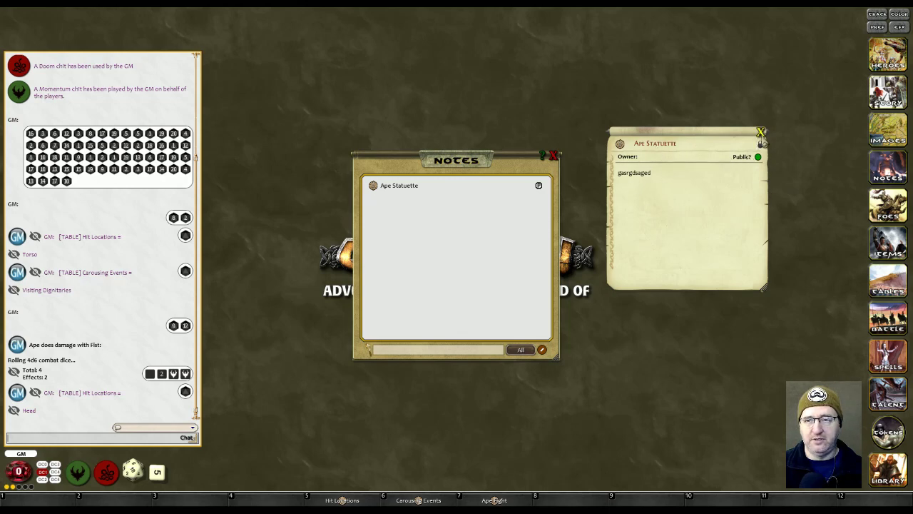
left_click(761, 132)
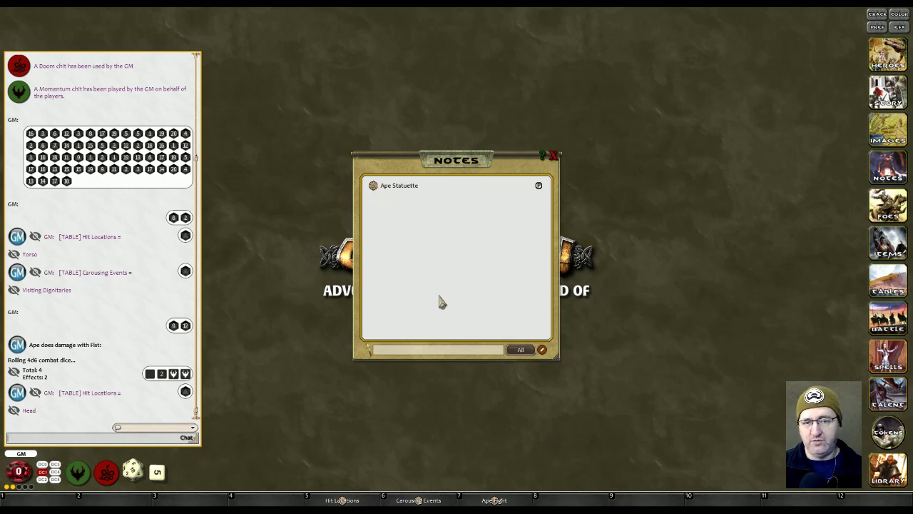
left_click(398, 188)
Minimize the Ape Statuette note, park its icon beside the dice, and close the Notes list
right_click(706, 189)
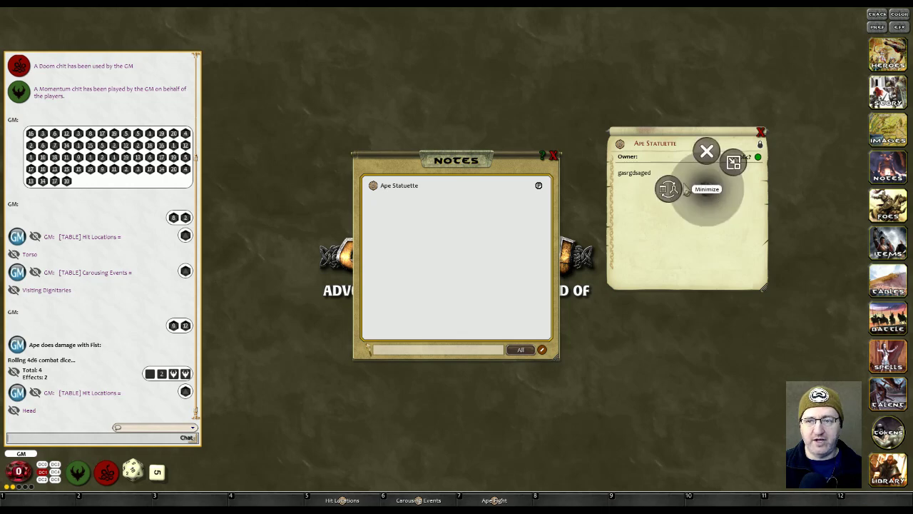
left_click(733, 163)
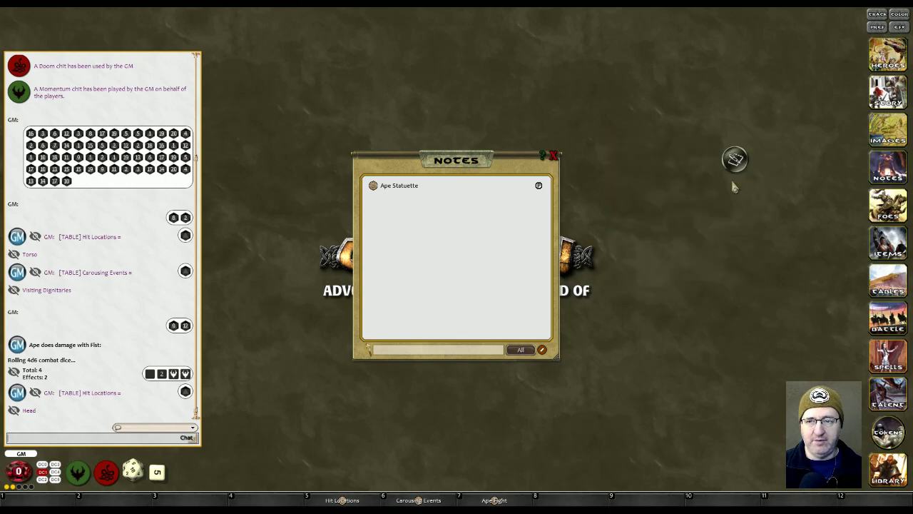
left_click_drag(738, 157, 196, 469)
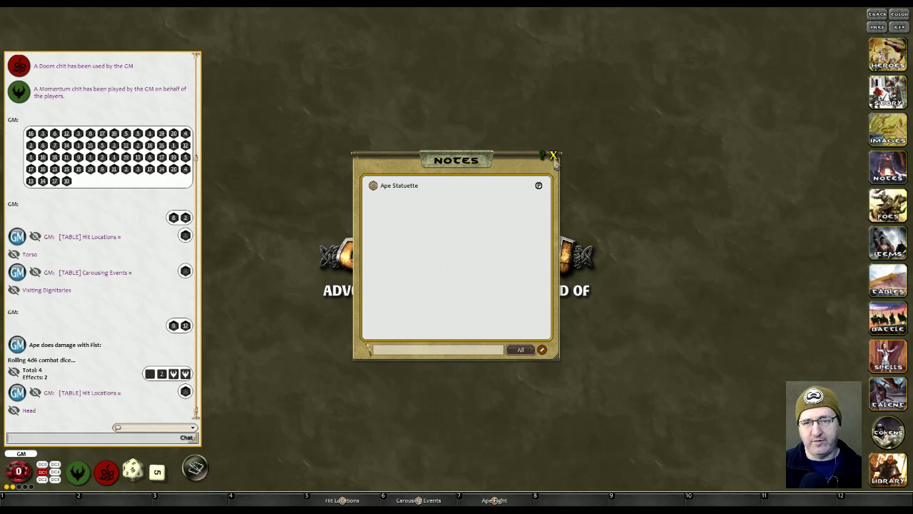
left_click(553, 156)
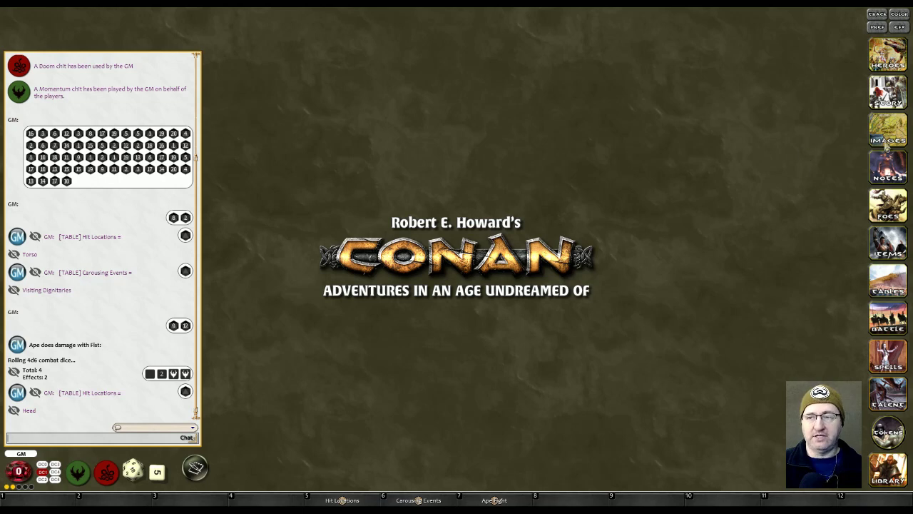
Open the Images list and filter it to the Dens of Iniquity & Dangerous Streets group
left_click(889, 132)
left_click(471, 193)
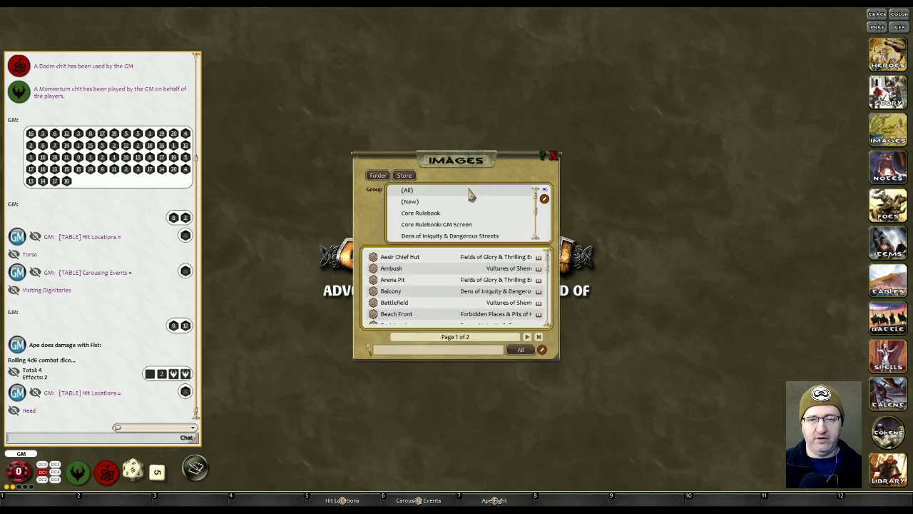
scroll(465, 226, "down", 3)
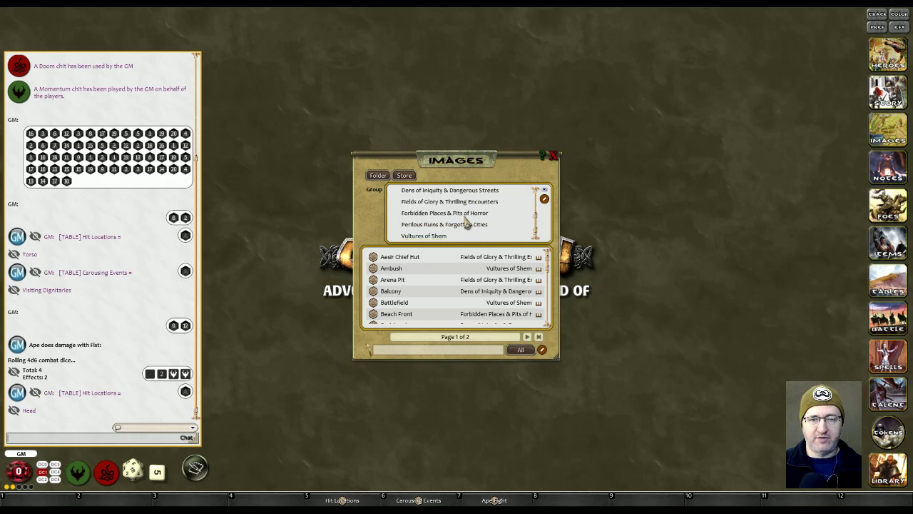
scroll(465, 221, "up", 3)
scroll(464, 218, "down", 3)
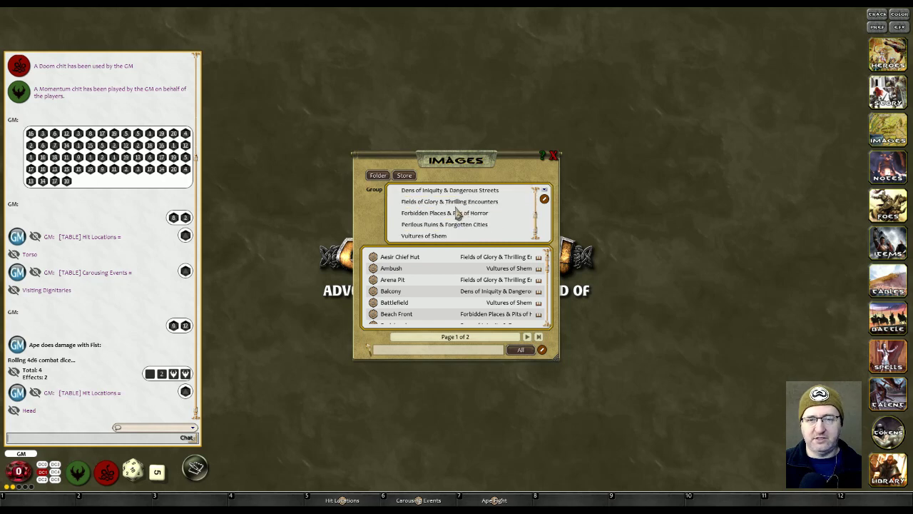
scroll(457, 214, "up", 3)
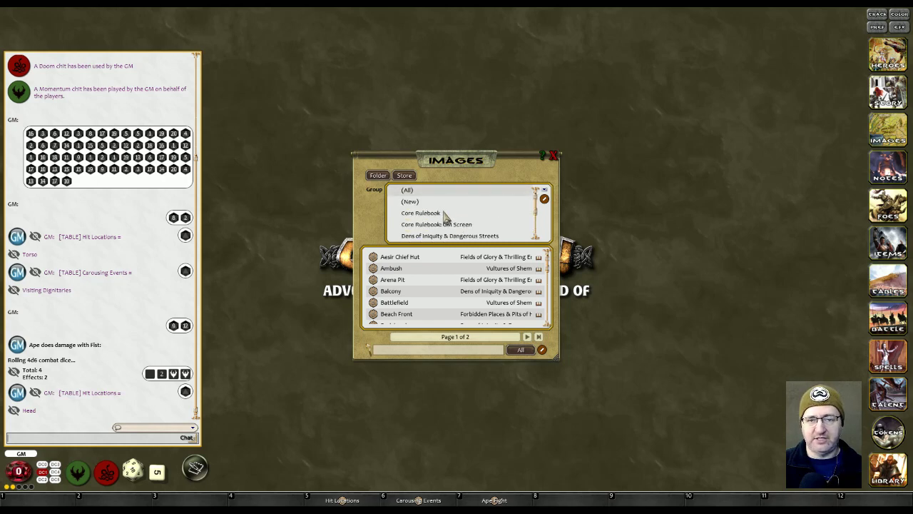
scroll(475, 211, "down", 3)
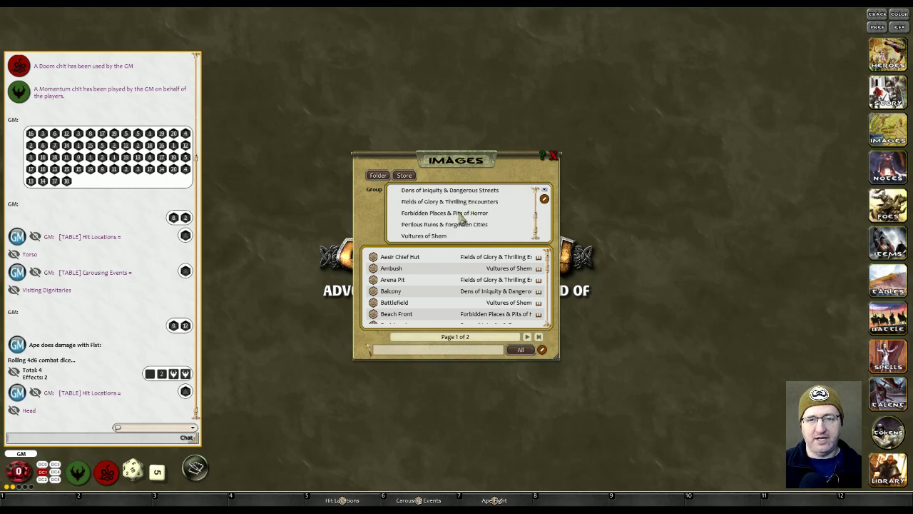
scroll(461, 216, "up", 2)
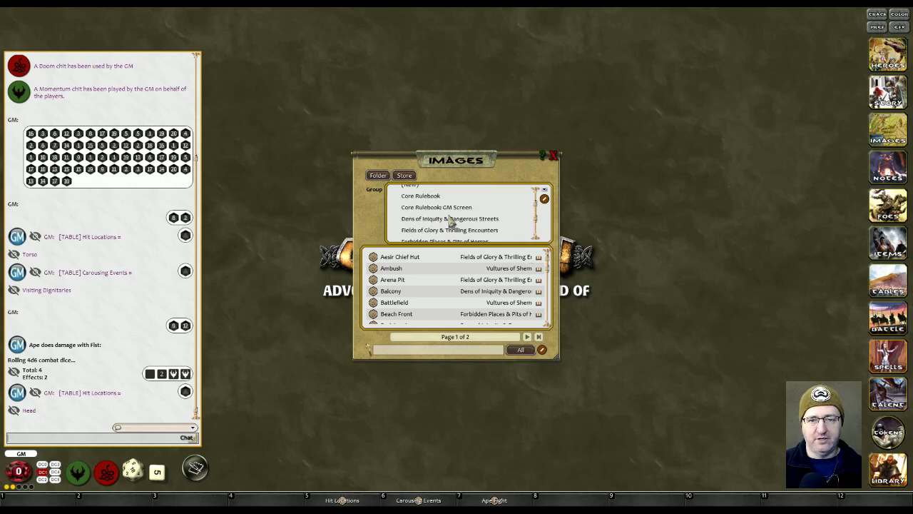
left_click(448, 219)
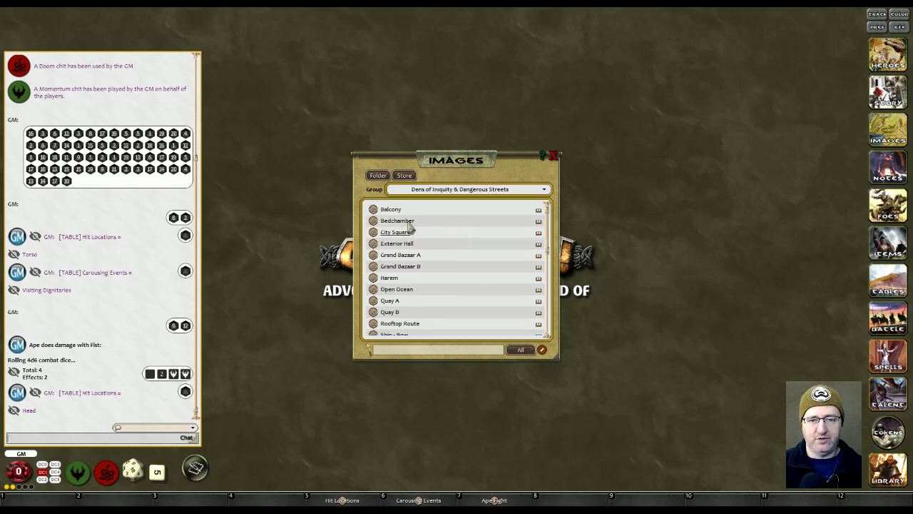
Open the Harem image, assign it to hotkey slot 8, and reposition its window over the Images list
left_click(390, 278)
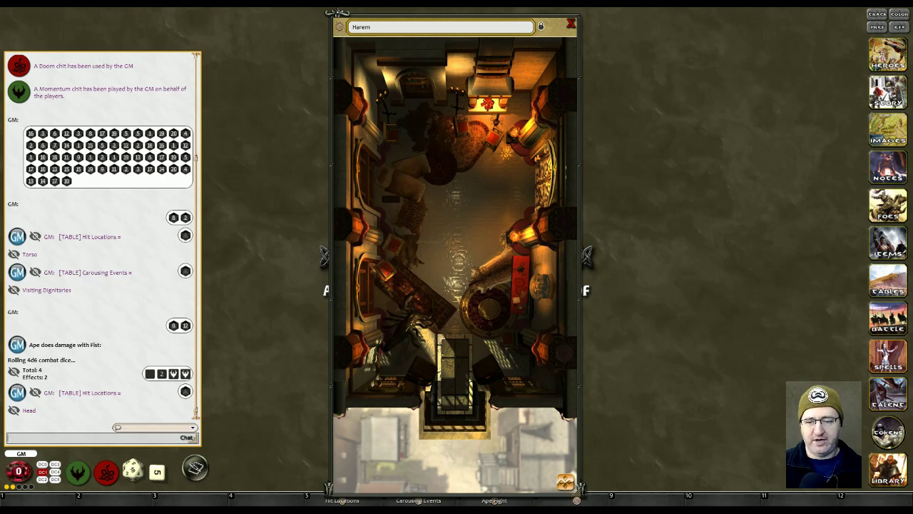
left_click_drag(470, 118, 392, 79)
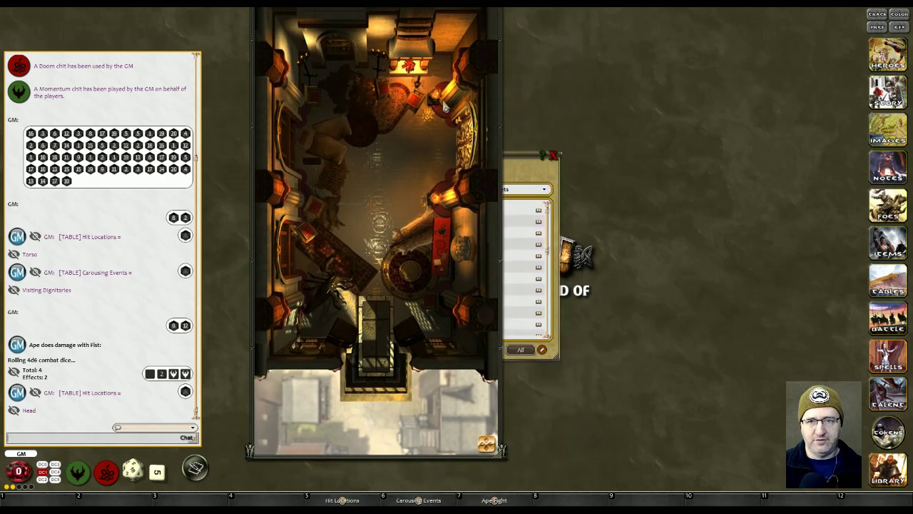
left_click_drag(462, 222, 406, 273)
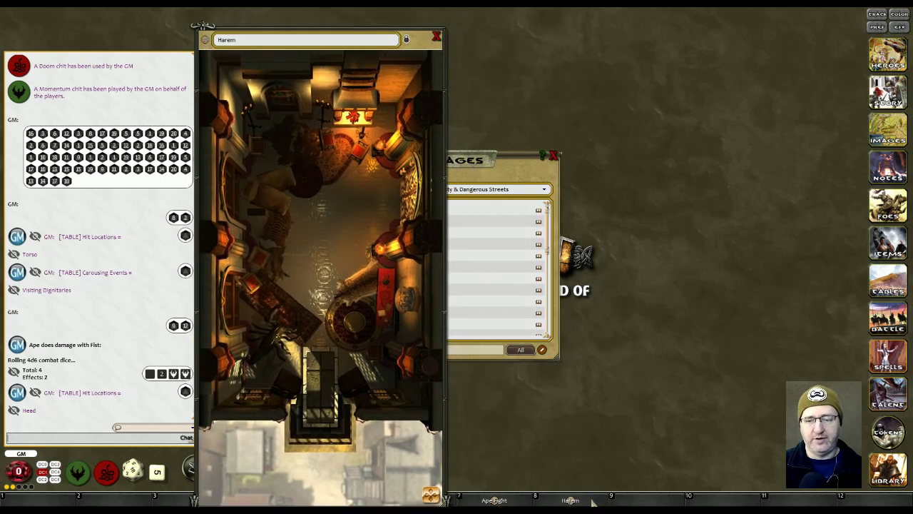
left_click_drag(330, 304, 541, 254)
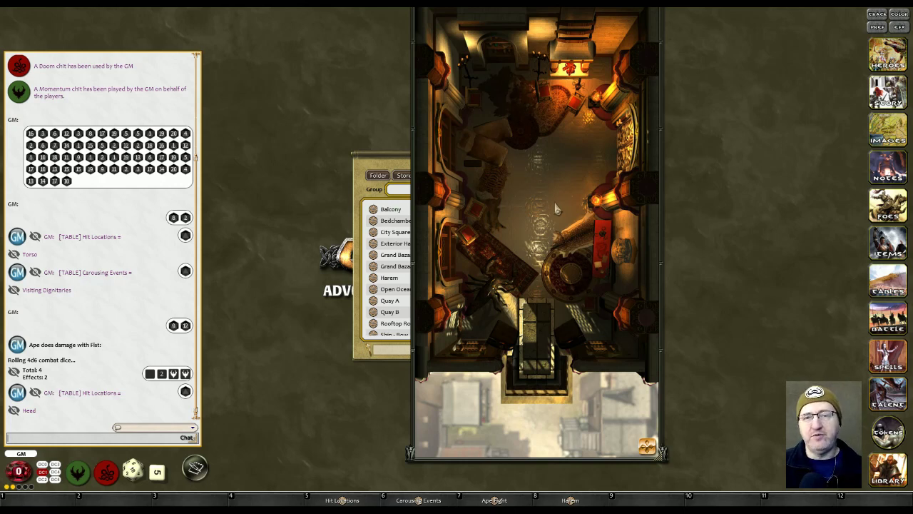
Shrink the Harem image window with the Resize options, reposition it, and enlarge it again to show the whole map
right_click(525, 169)
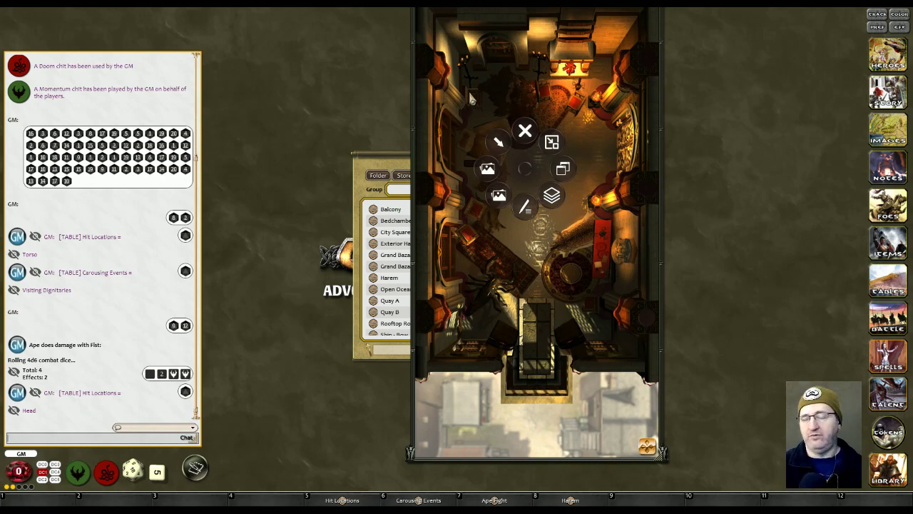
left_click(564, 170)
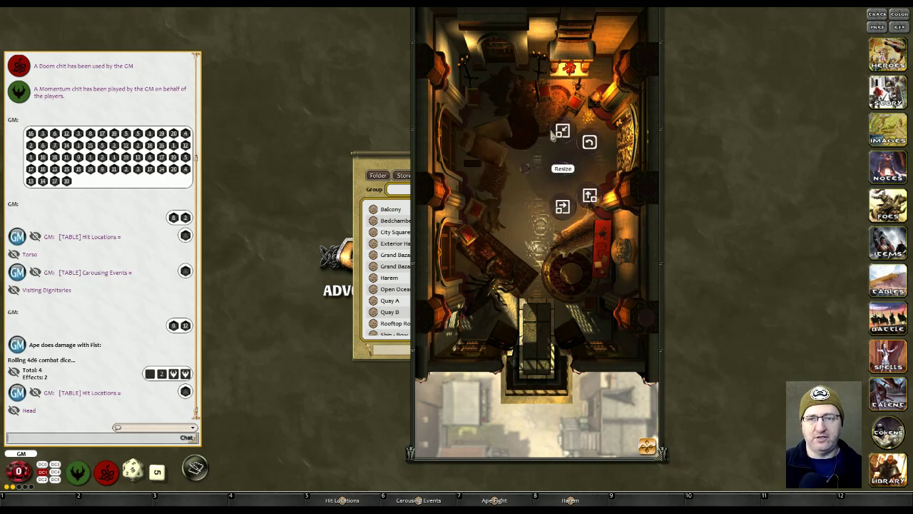
left_click(563, 131)
left_click_drag(525, 103, 476, 173)
right_click(520, 183)
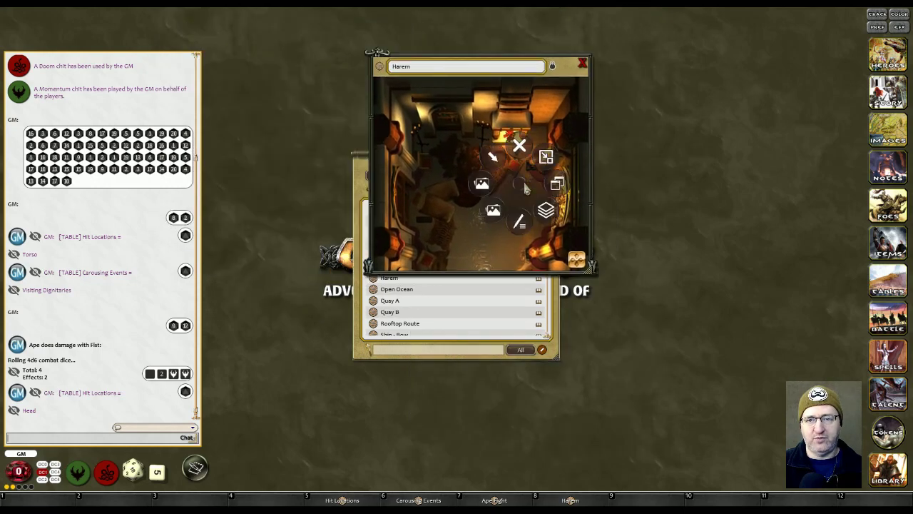
left_click(556, 184)
left_click(604, 206)
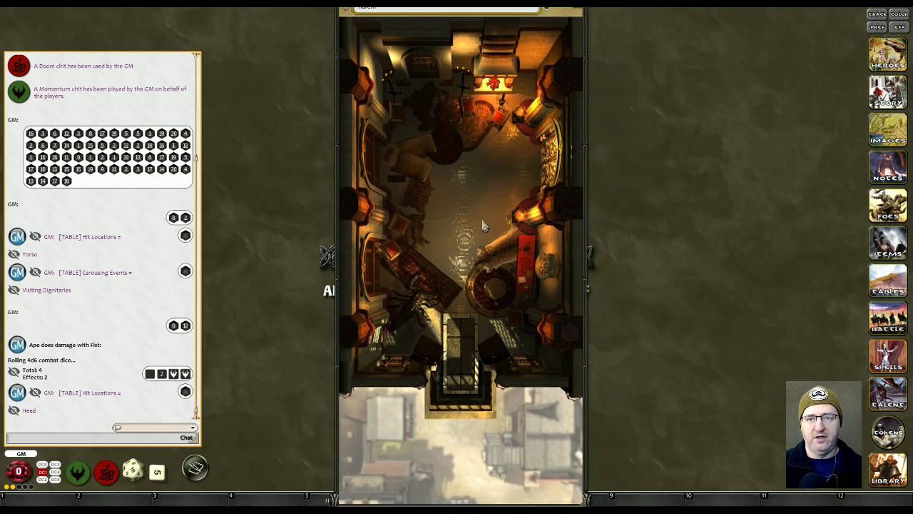
Minimize the Harem image, move its icon to the empty desktop area, and restore the image
right_click(482, 226)
left_click(510, 194)
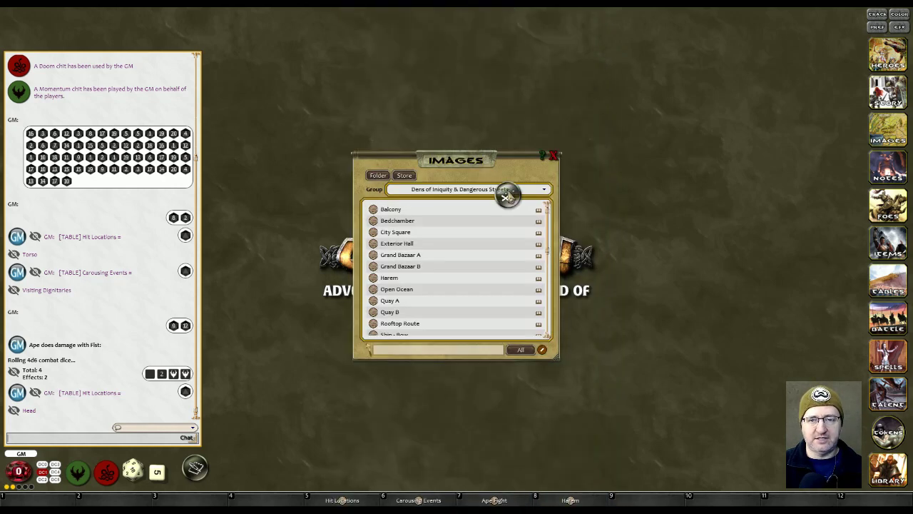
left_click_drag(510, 195, 765, 363)
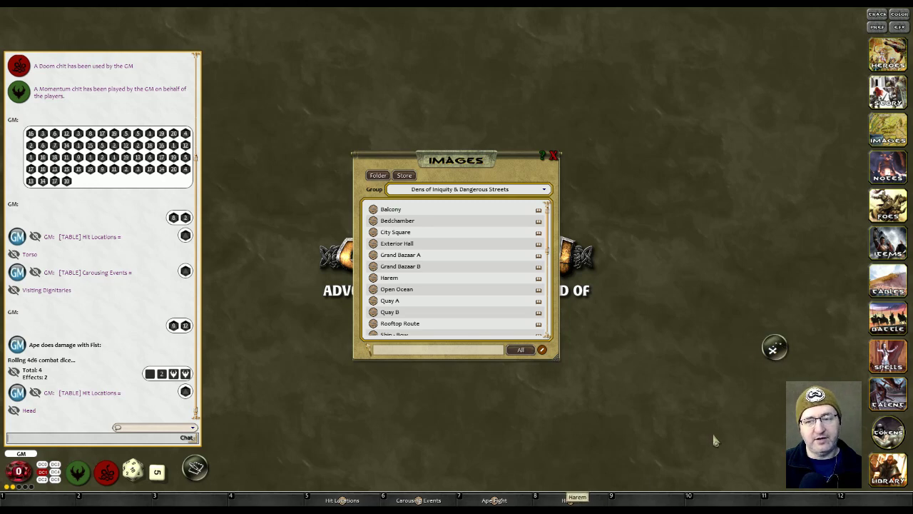
left_click(776, 351)
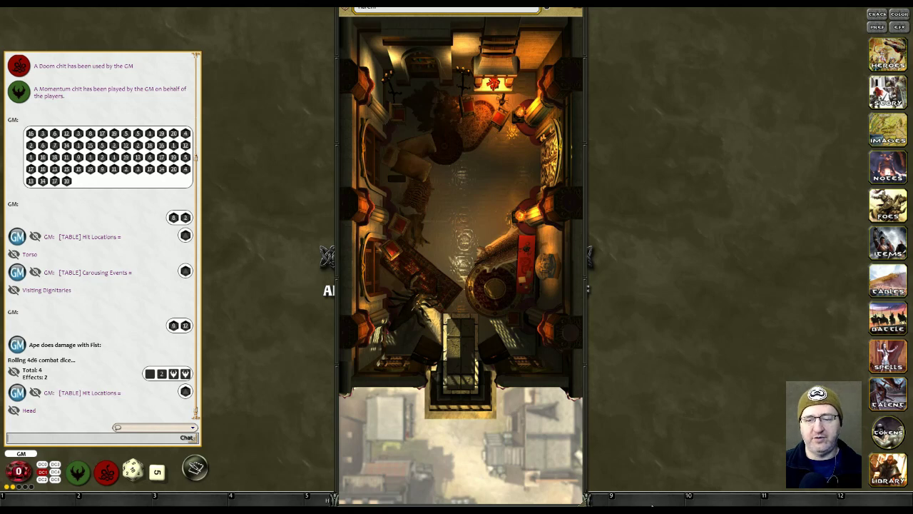
Turn on drawing for the Harem image and sketch a small freehand shape on the middle of the floor
right_click(479, 187)
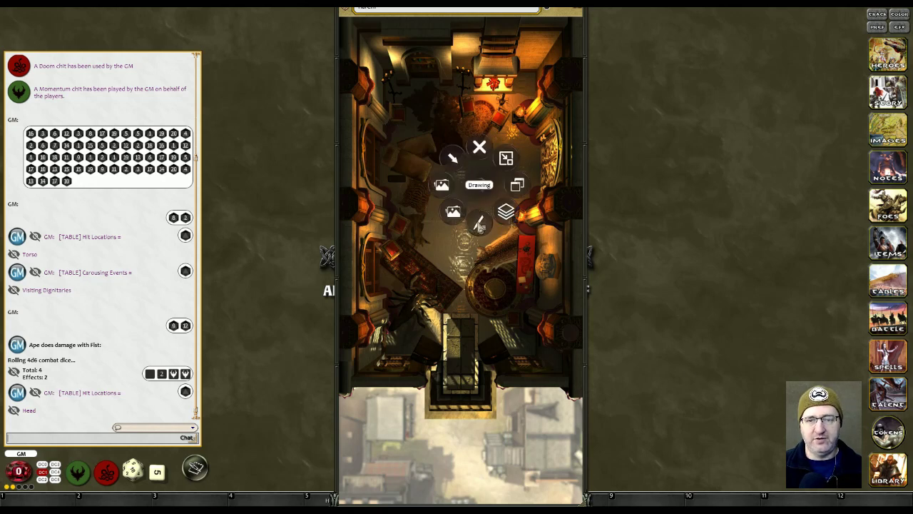
left_click(481, 226)
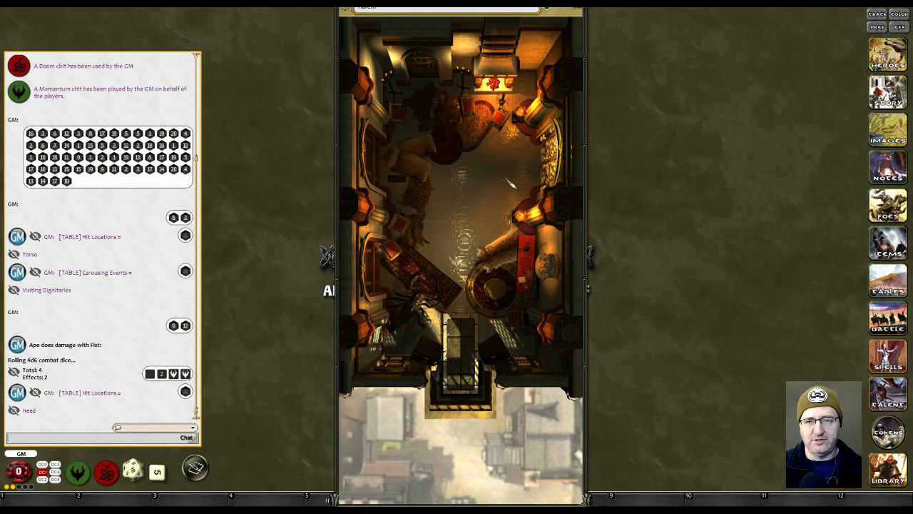
mouse_move(476, 191)
left_mouse_down()
mouse_move(460, 209)
mouse_move(478, 200)
left_mouse_up()
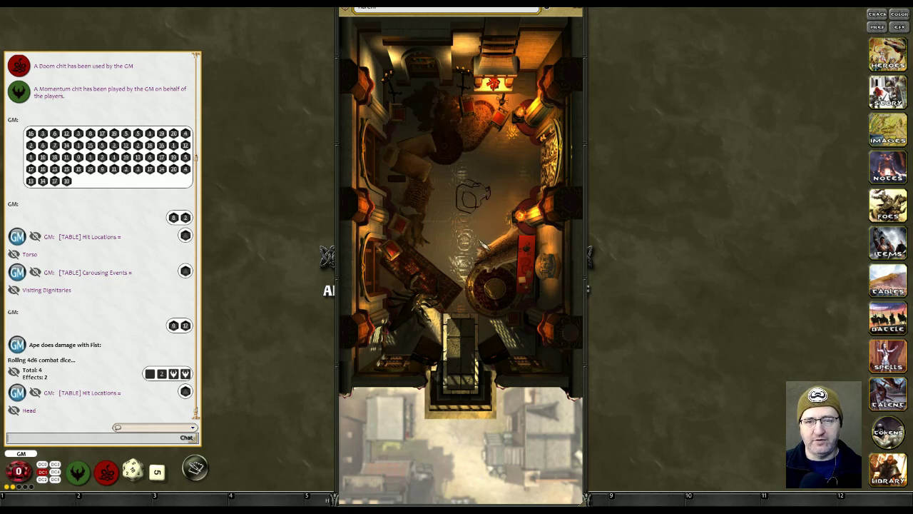
Clear the freehand drawing from the Harem image
right_click(467, 248)
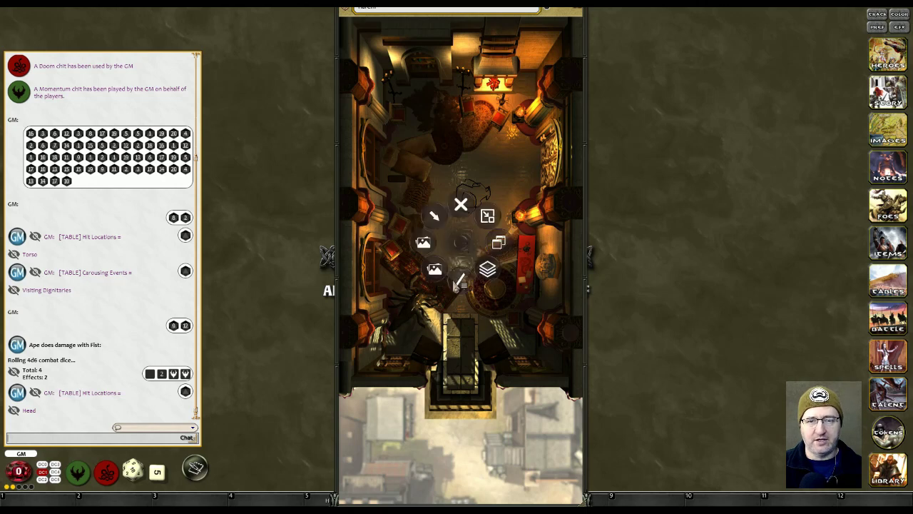
left_click(460, 278)
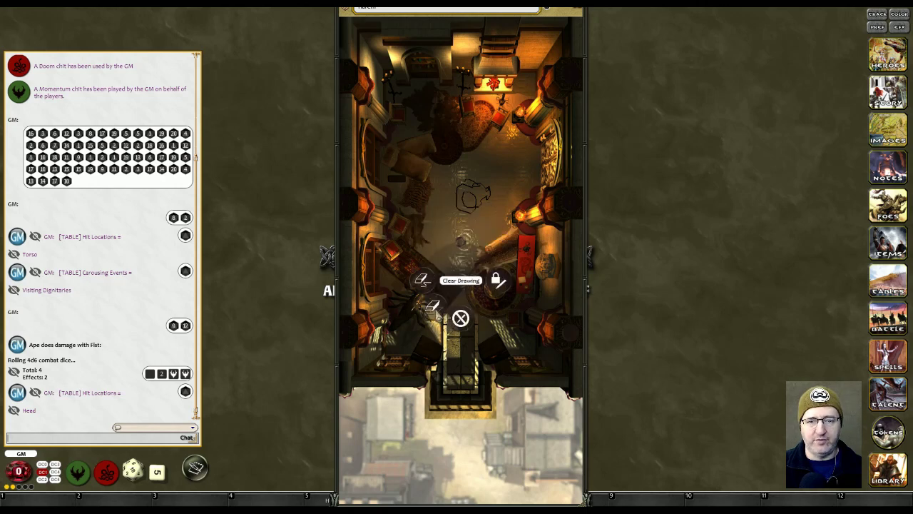
left_click(432, 307)
Look at the selection modes offered for the Harem image and dismiss them
right_click(468, 246)
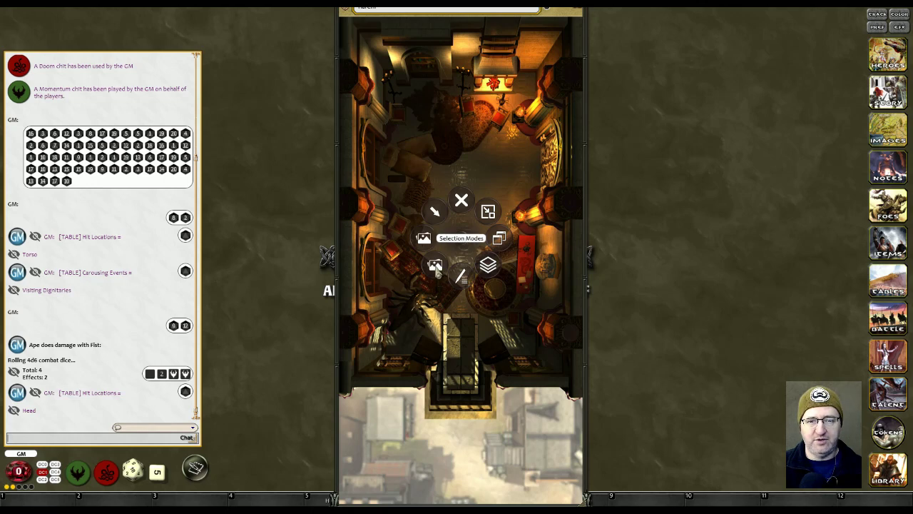
left_click(437, 268)
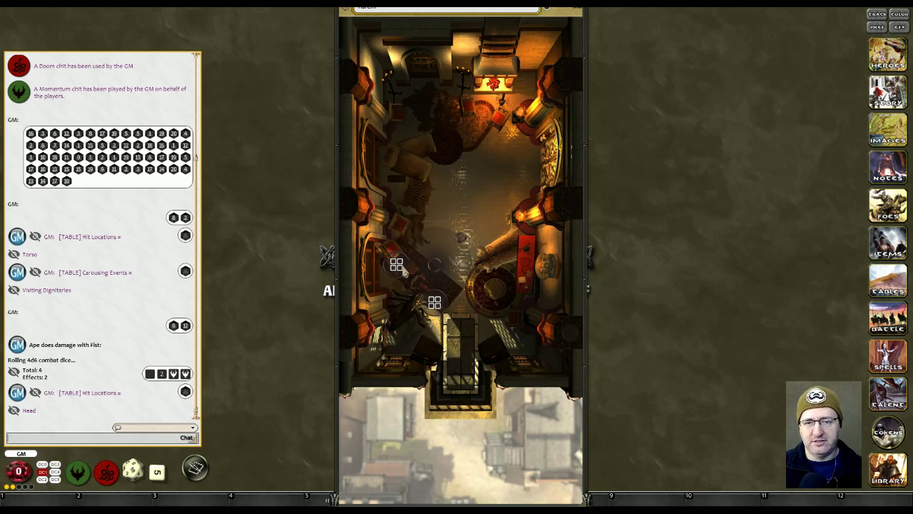
left_click(468, 198)
Exit drawing mode on the Harem image
right_click(490, 203)
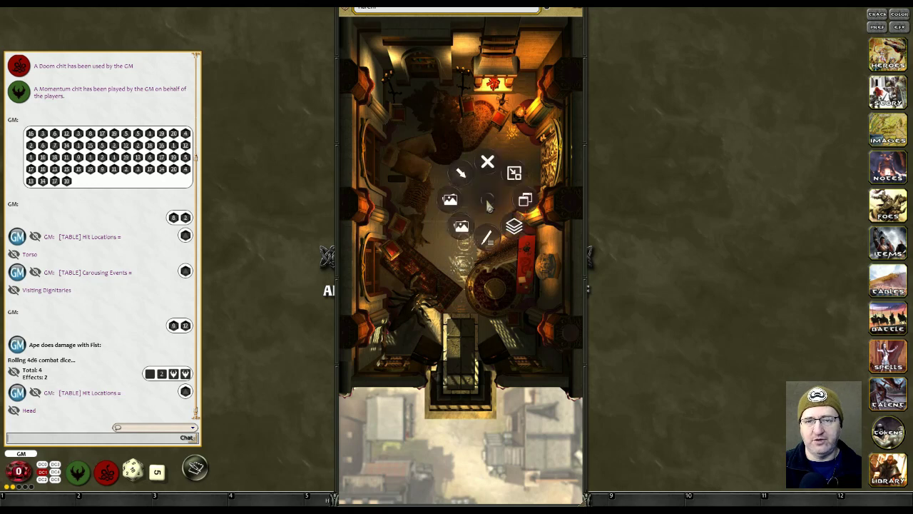
left_click(487, 247)
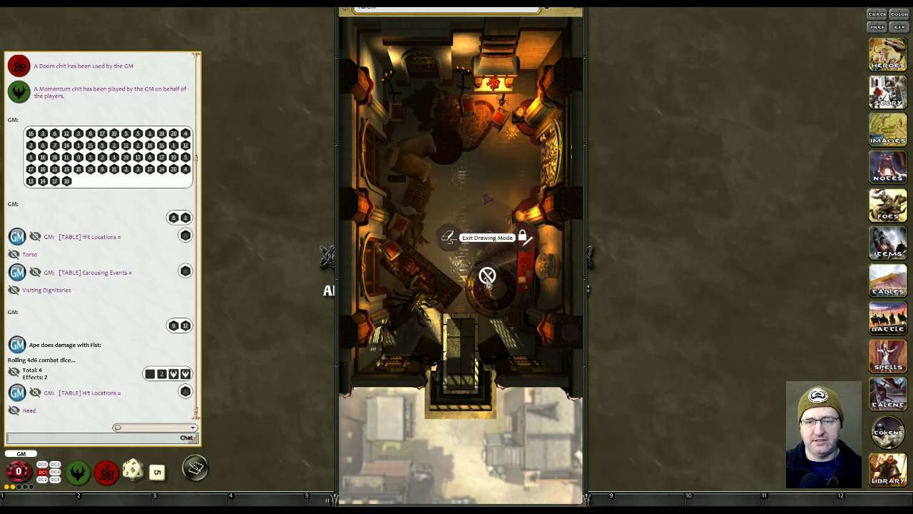
left_click(487, 277)
Look at the image-level options offered for the Harem image and dismiss them
right_click(466, 214)
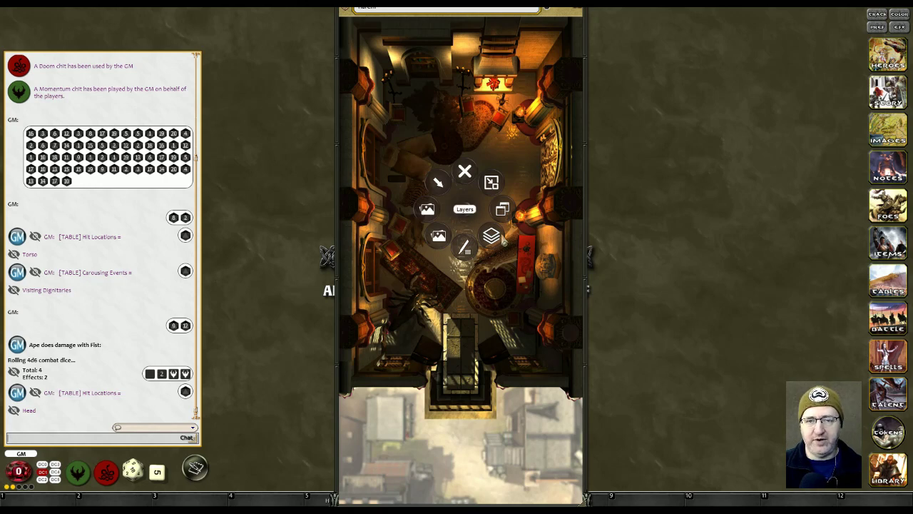
left_click(428, 209)
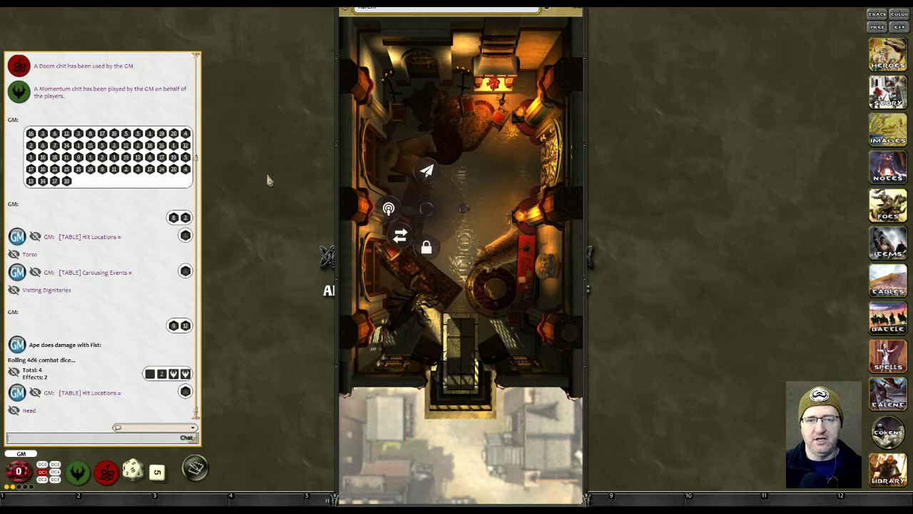
left_click(390, 210)
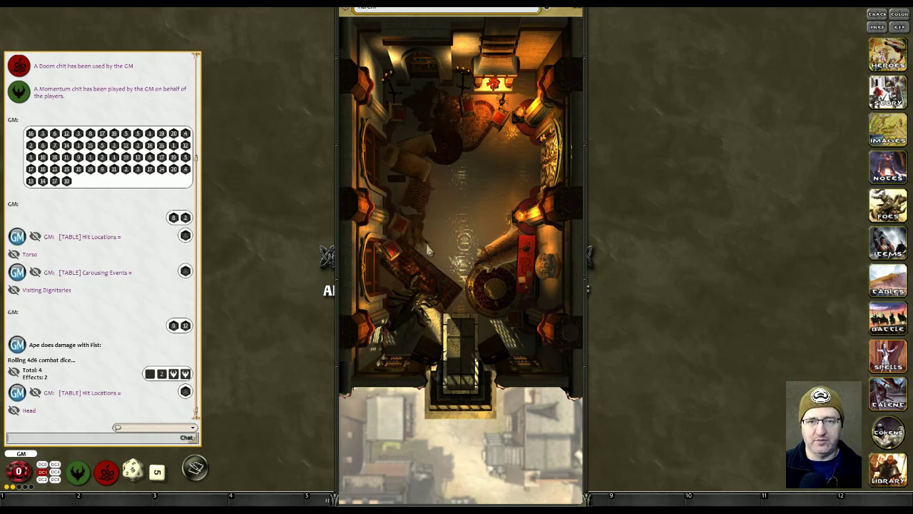
Look at the pointer shapes available for the Harem image, including the cone, and close the image
right_click(457, 204)
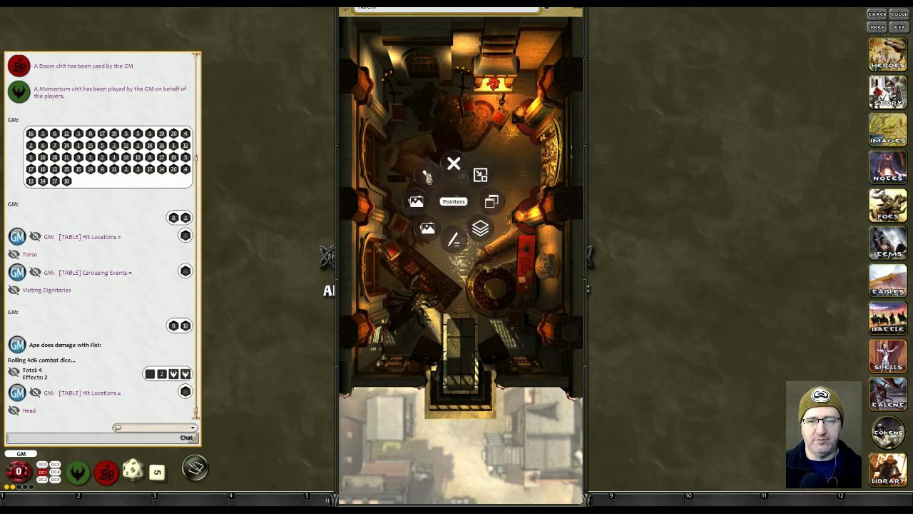
left_click(427, 177)
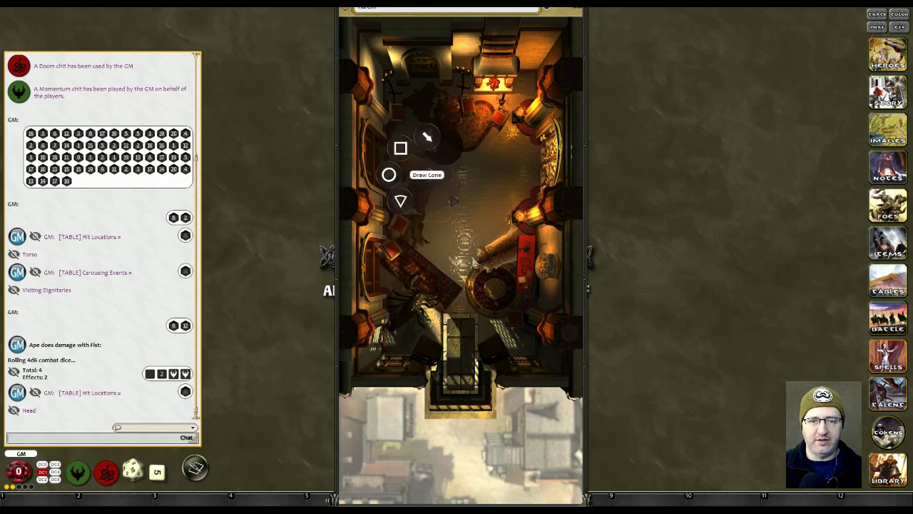
right_click(455, 202)
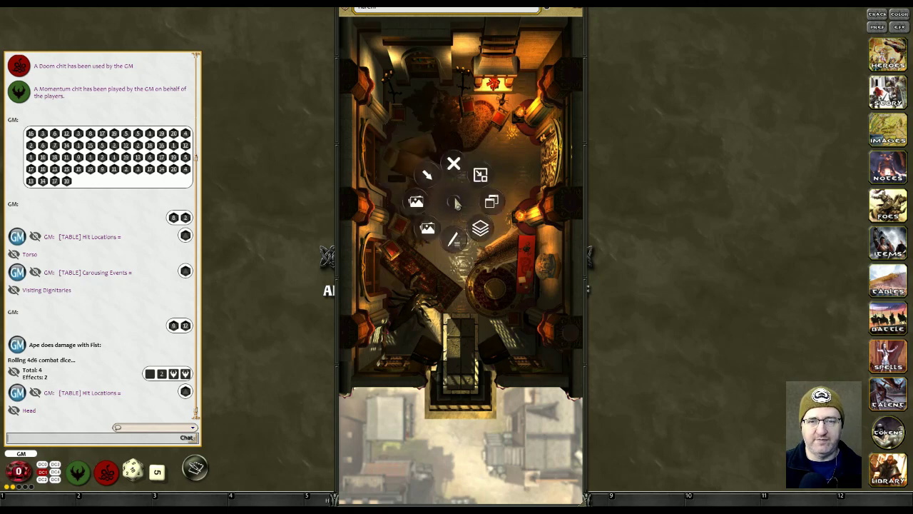
left_click(454, 165)
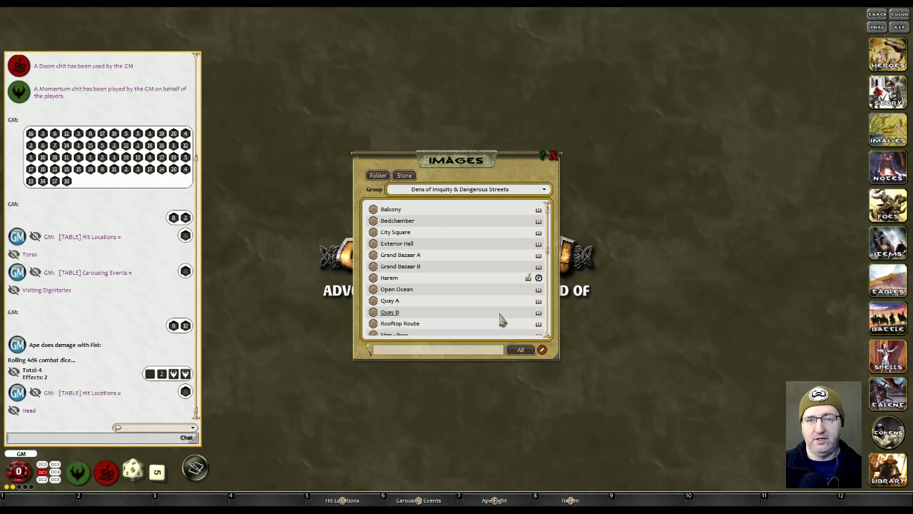
Show only the (New) group in the image list
left_click(440, 189)
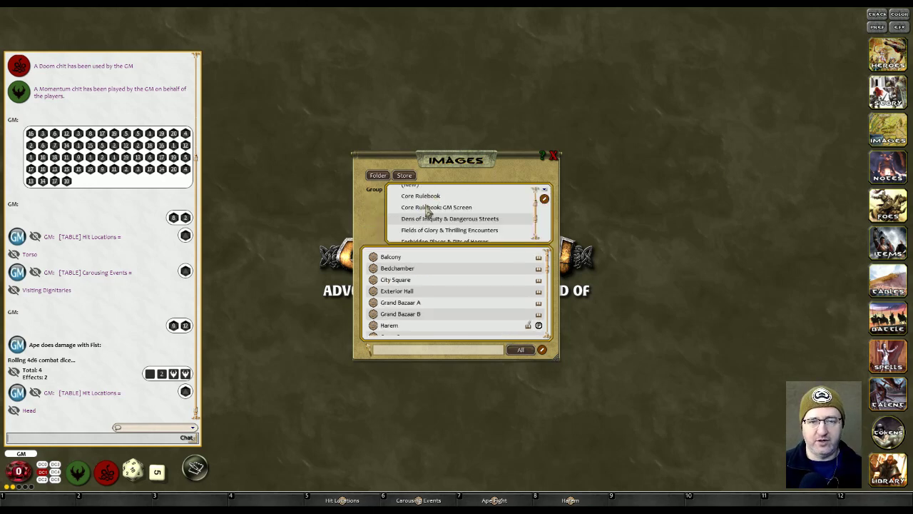
scroll(439, 206, "up", 2)
left_click(412, 202)
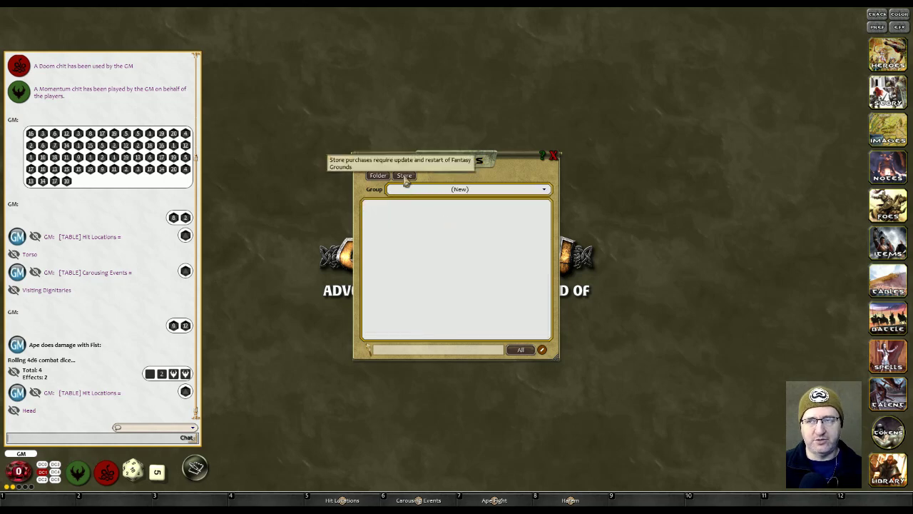
Filter the image list to the Core Rulebook: GM Screen group and view GM Screen 1, closing it when done
left_click(491, 193)
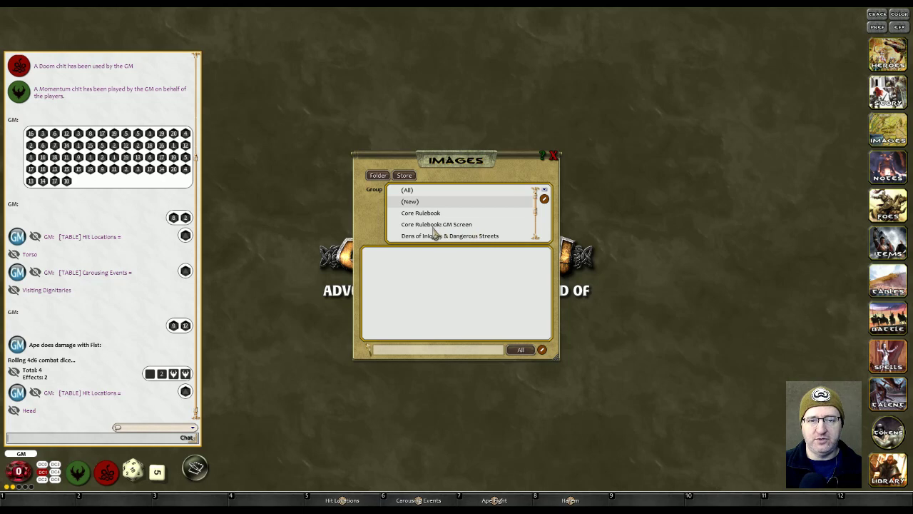
left_click(461, 225)
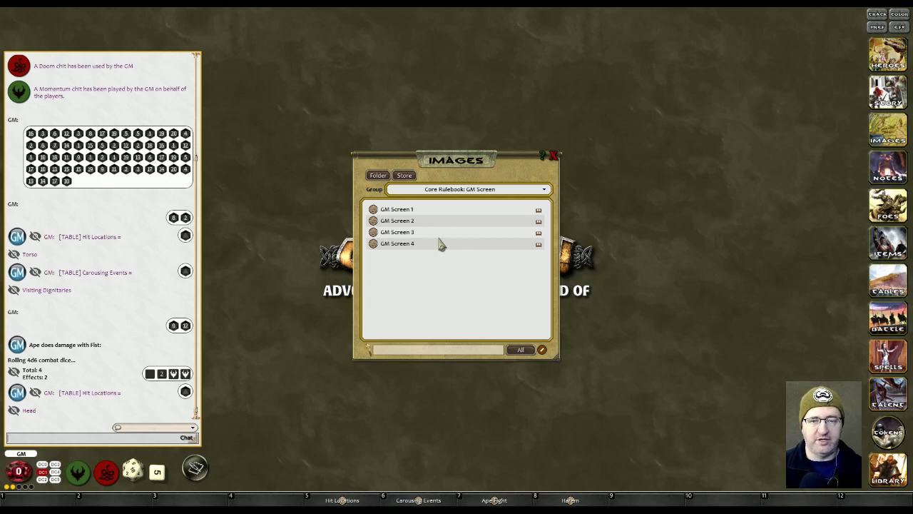
left_click(372, 209)
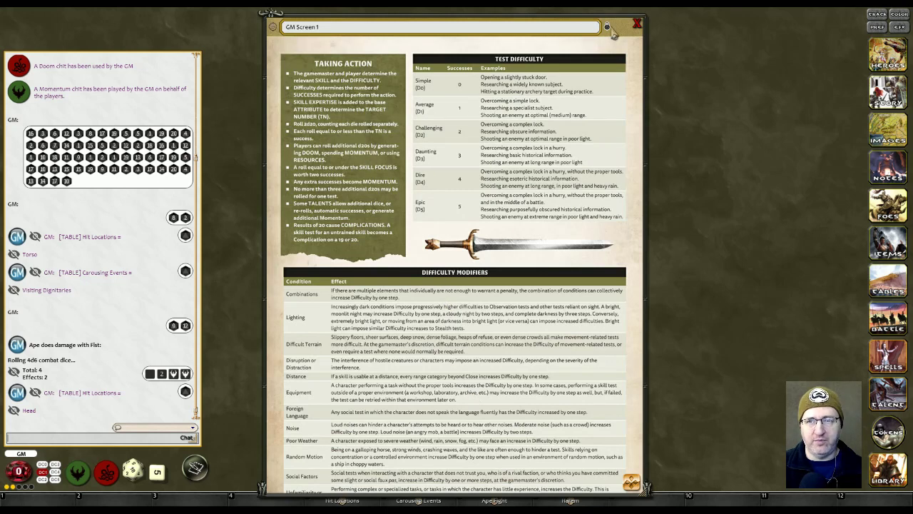
left_click(637, 24)
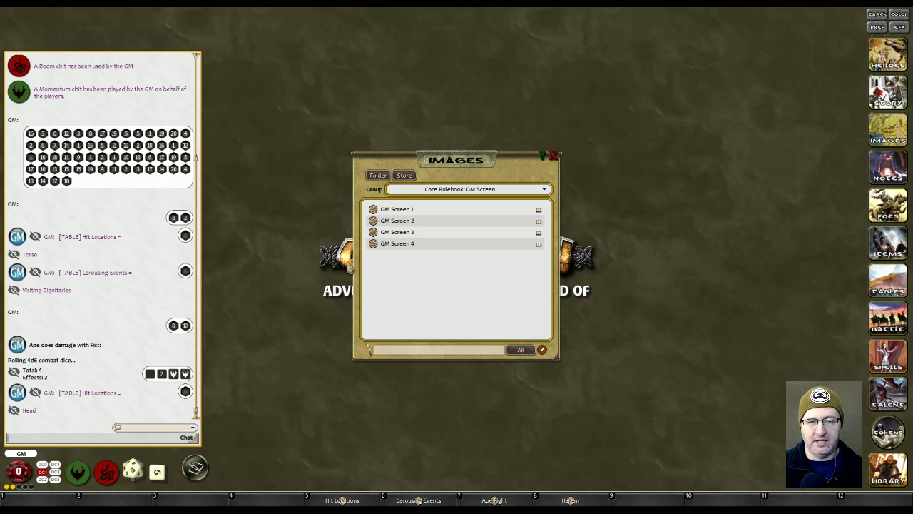
Assign GM Screen 1, 2, 3 and 4 to hotkey slots 1 to 4 in order
left_click_drag(293, 247, 60, 504)
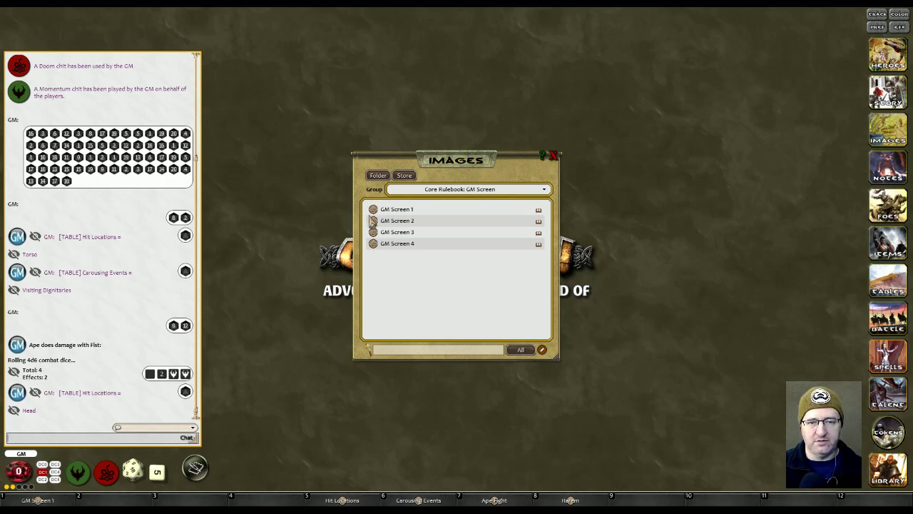
left_click_drag(373, 222, 114, 499)
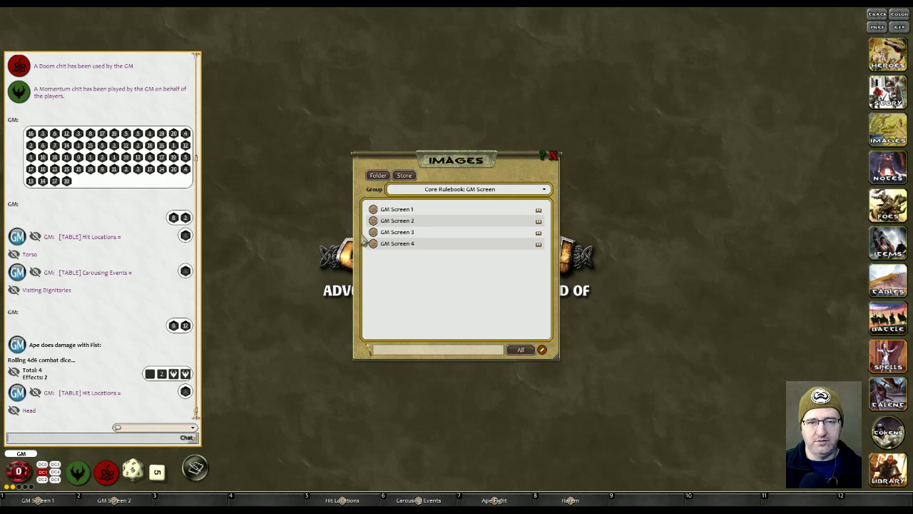
left_click_drag(373, 232, 187, 499)
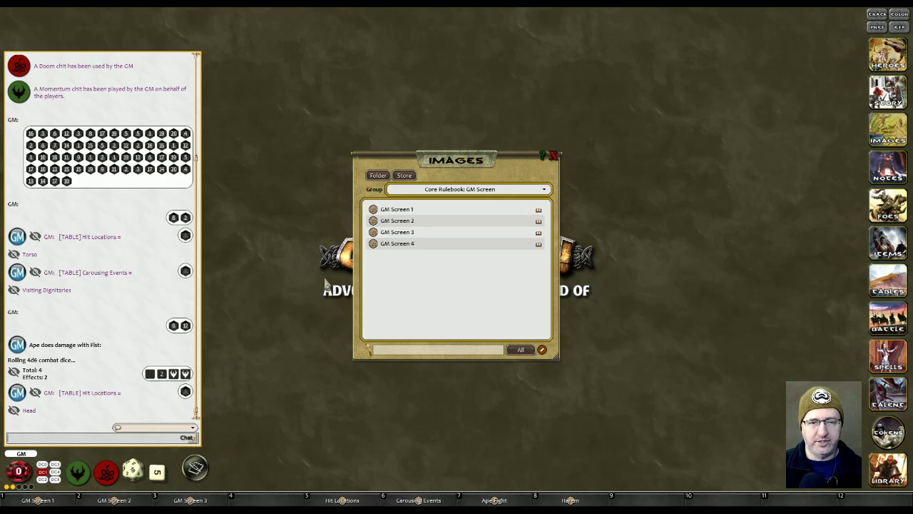
left_click_drag(373, 243, 280, 501)
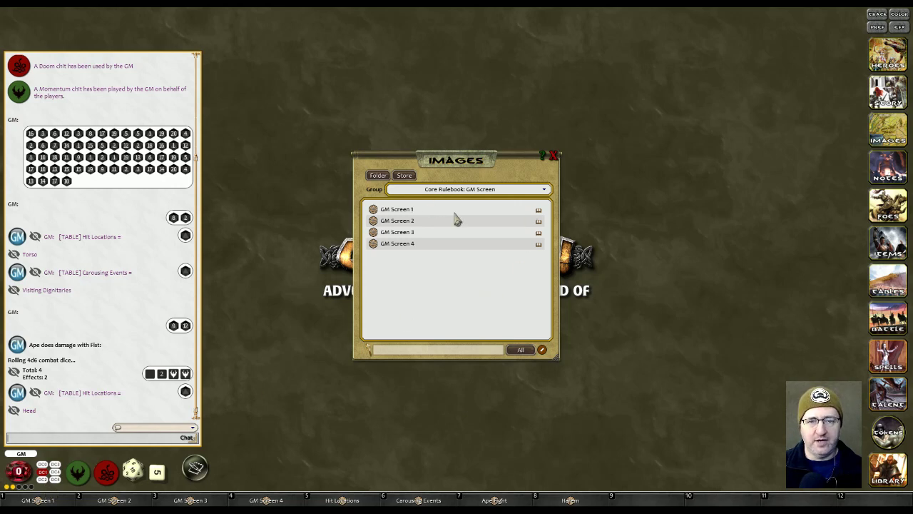
Filter the image list to the Core Rulebook group and view the Hyborean Age World Map, closing it when done
left_click(451, 189)
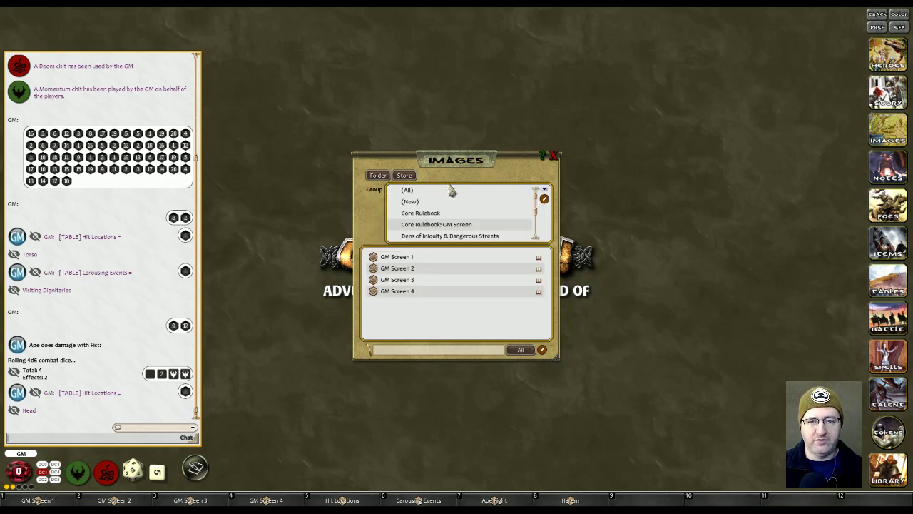
left_click(428, 213)
left_click_drag(398, 215, 410, 218)
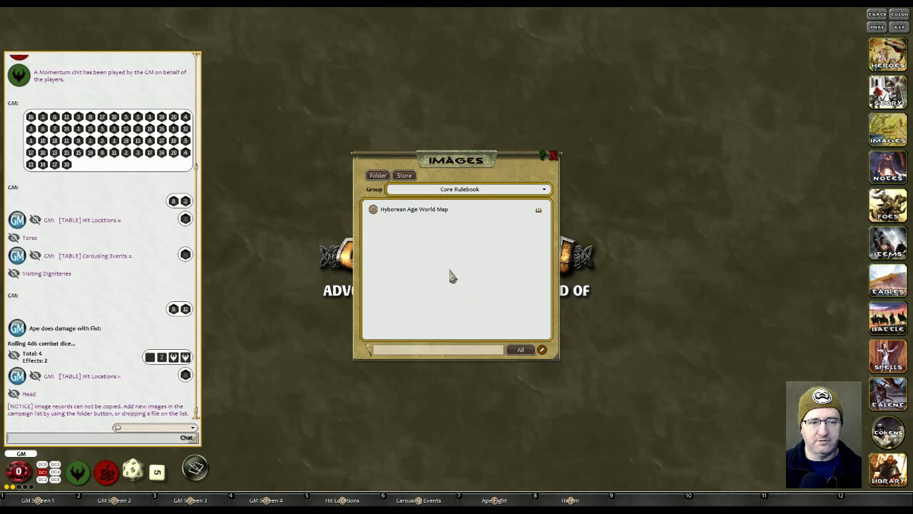
left_click(373, 210)
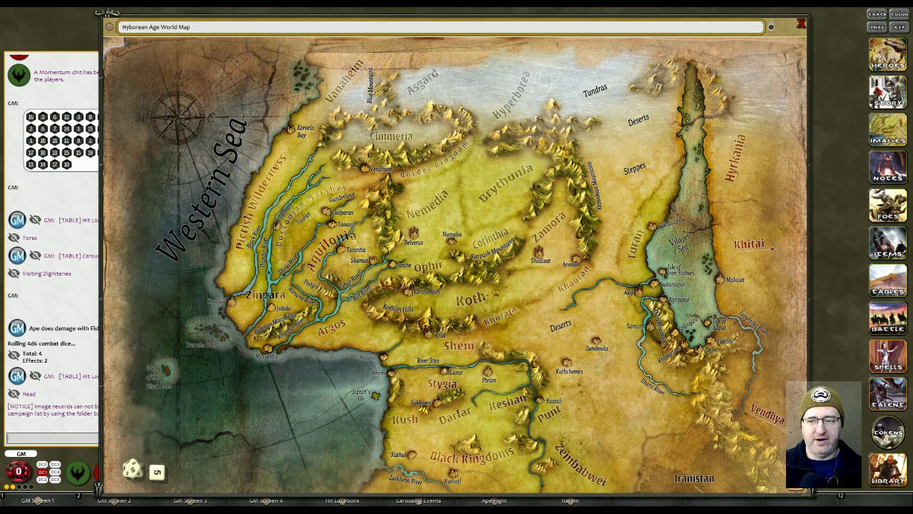
left_click(800, 25)
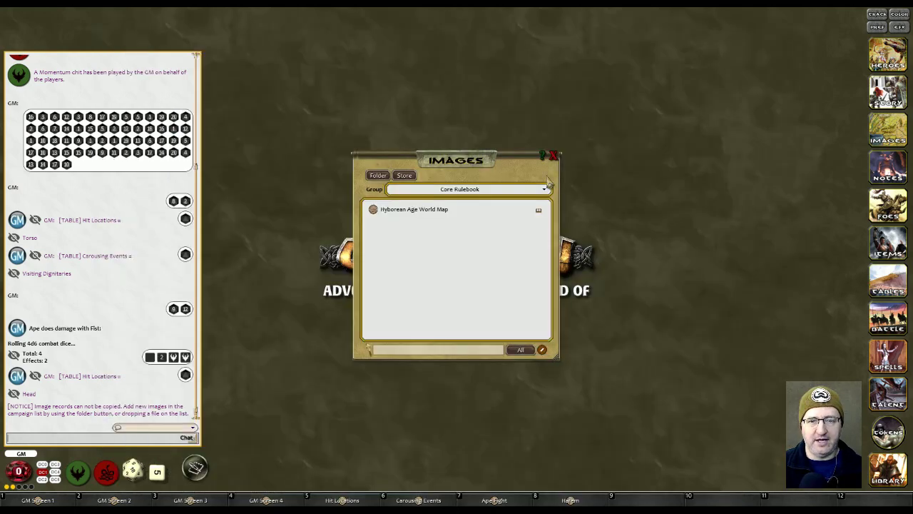
Assign the Hyborean Age World Map to hotkey slot 12, open it from that slot and close it again
left_click_drag(728, 446, 866, 501)
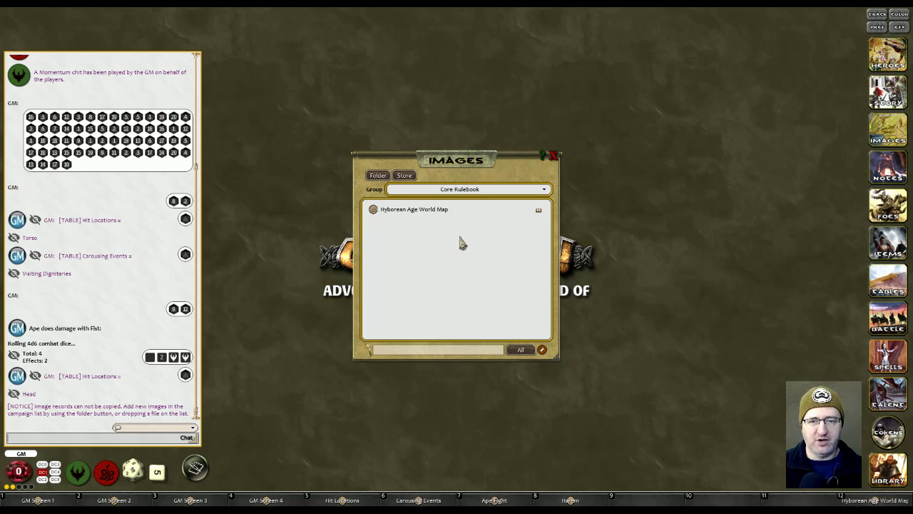
left_click(875, 499)
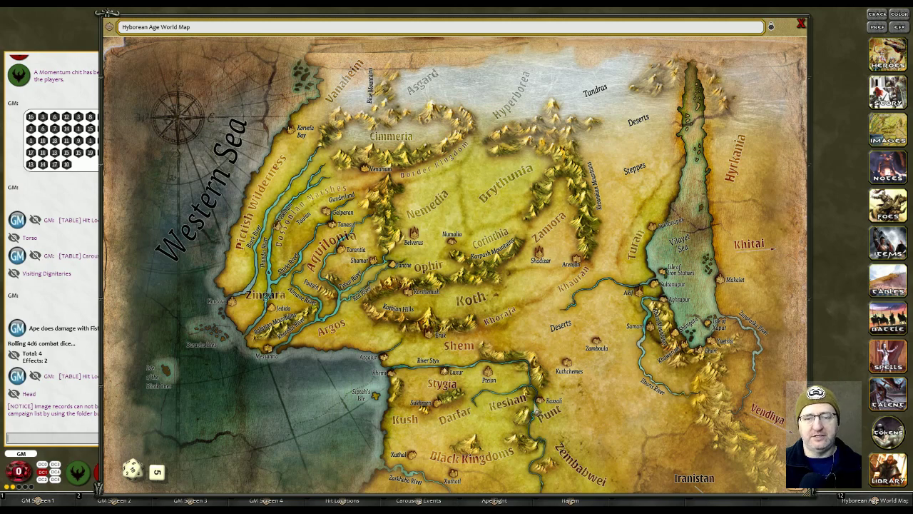
right_click(571, 341)
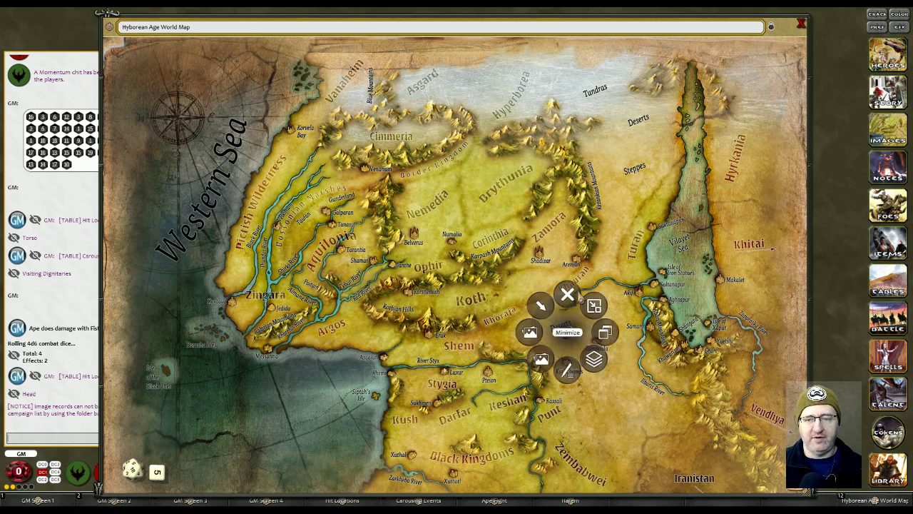
left_click(570, 301)
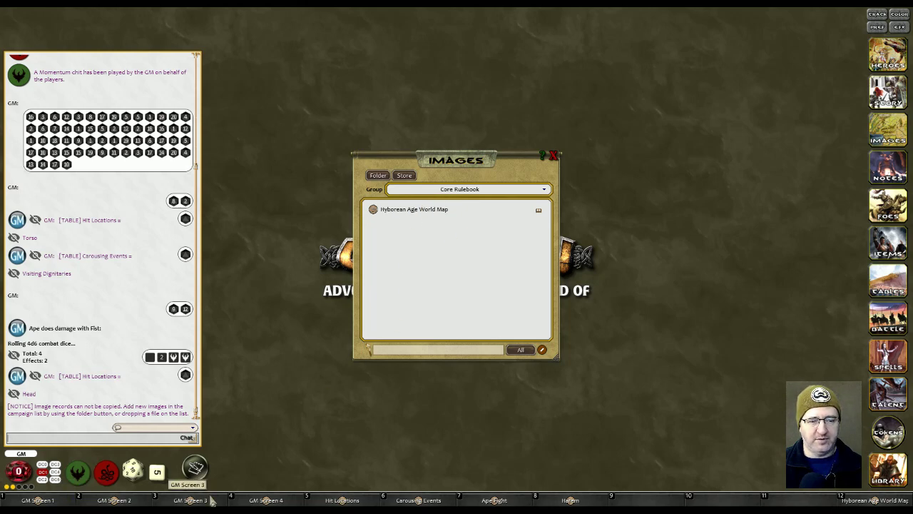
Filter the image list to the Vultures of Shem group and view the Ambush picture, closing it when done
left_click(468, 193)
scroll(459, 224, "down", 3)
scroll(459, 224, "up", 3)
scroll(457, 225, "down", 3)
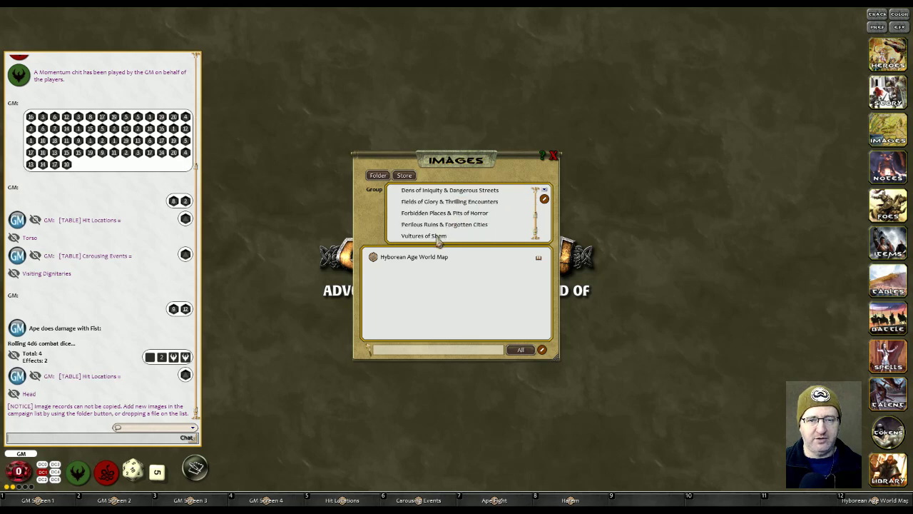
left_click(438, 236)
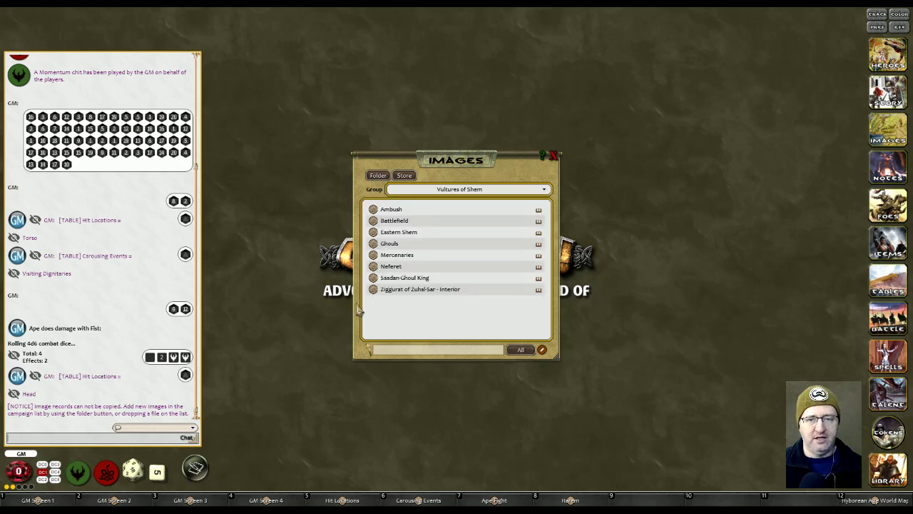
left_click(386, 211)
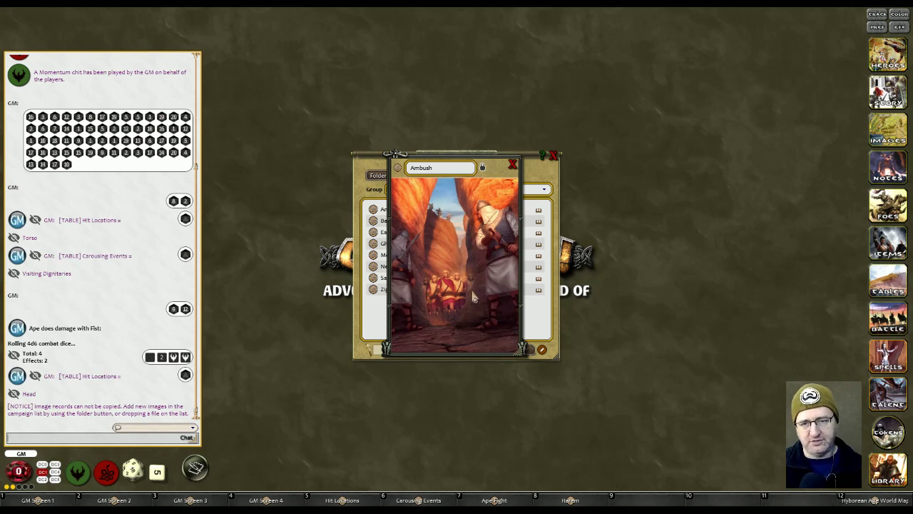
left_click(512, 165)
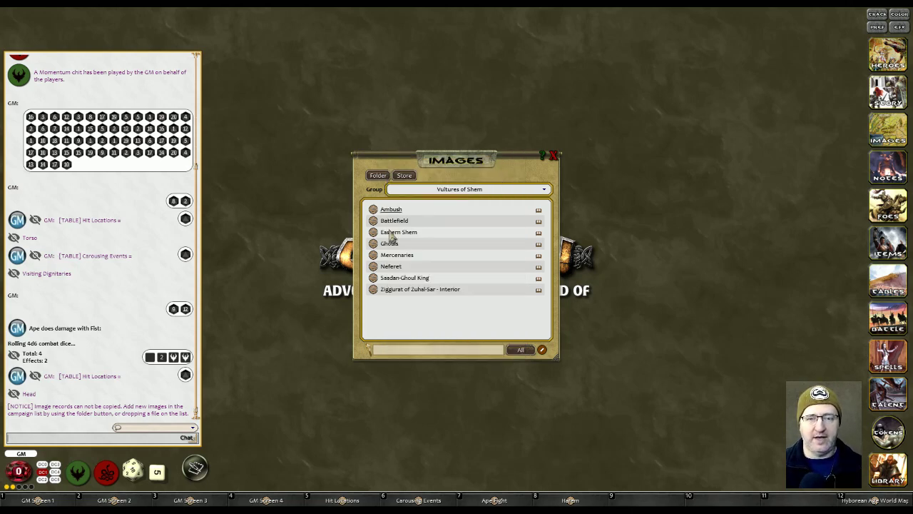
View the Neferet picture from the Vultures of Shem group and close it
right_click(391, 270)
left_click(392, 271)
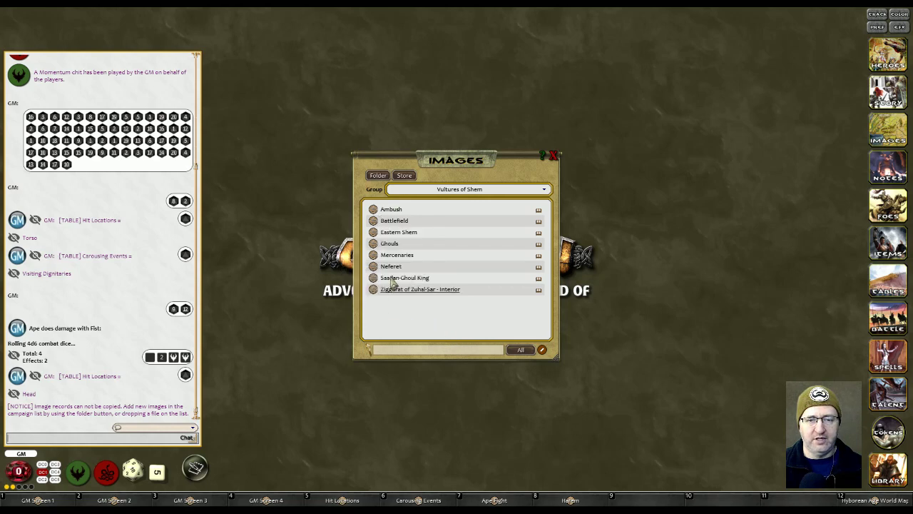
left_click(392, 269)
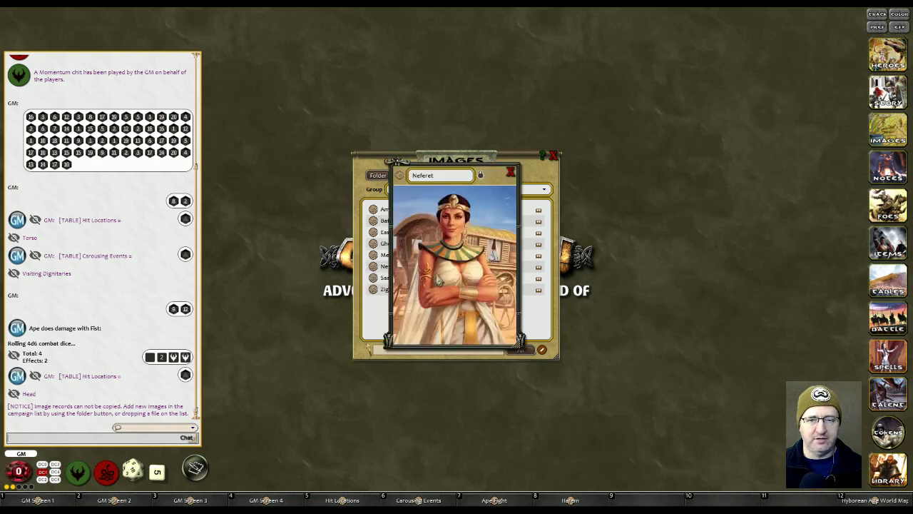
left_click(511, 174)
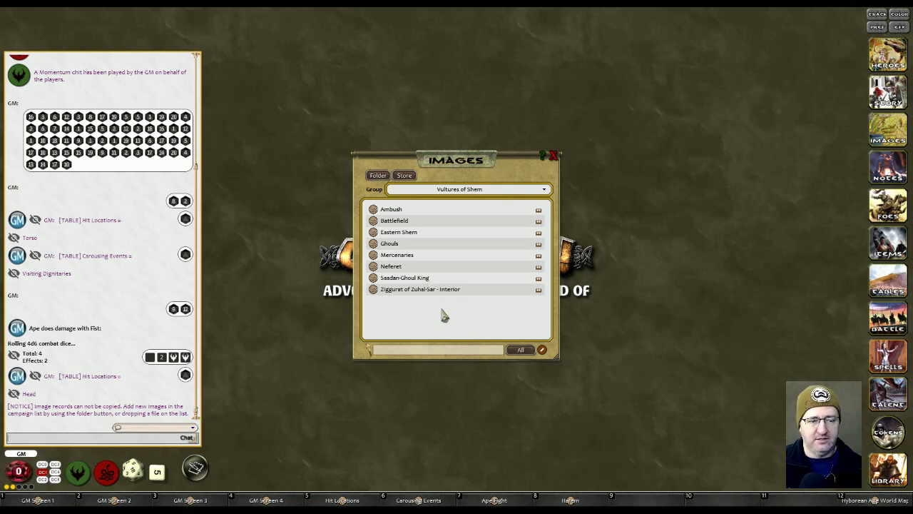
Close the image list, filter the story list to the Vultures of Shem group and browse its chapter entries
left_click(554, 154)
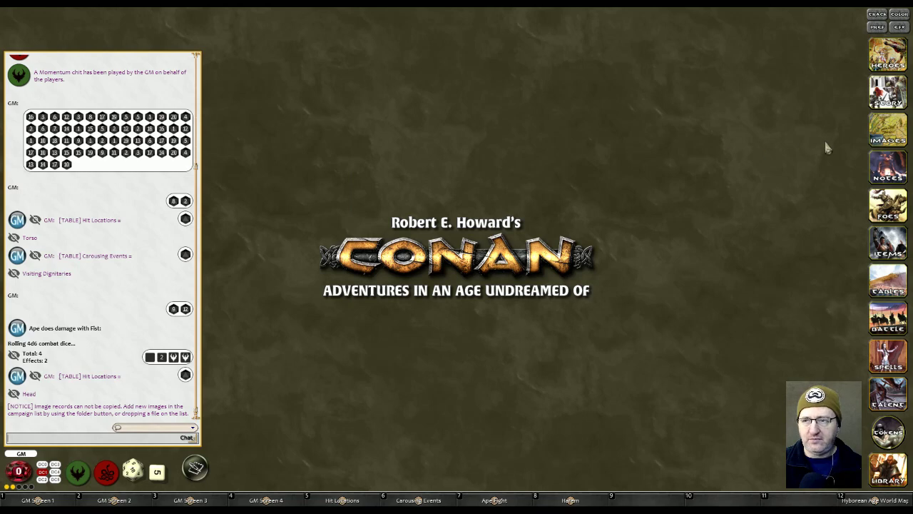
left_click(883, 98)
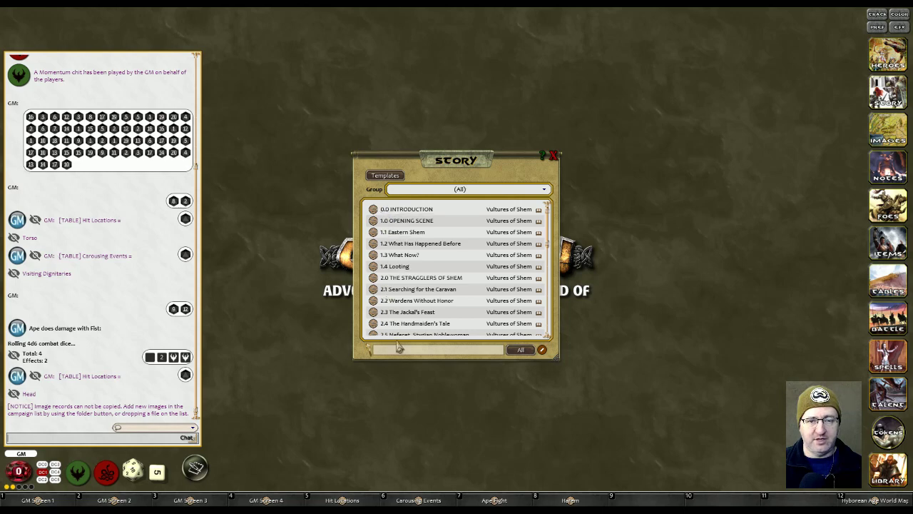
left_click(436, 190)
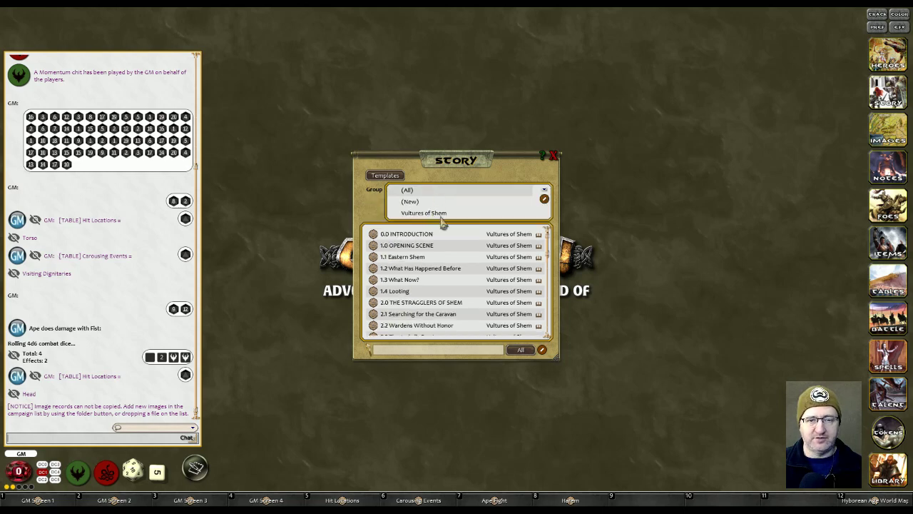
left_click(436, 212)
scroll(396, 235, "down", 5)
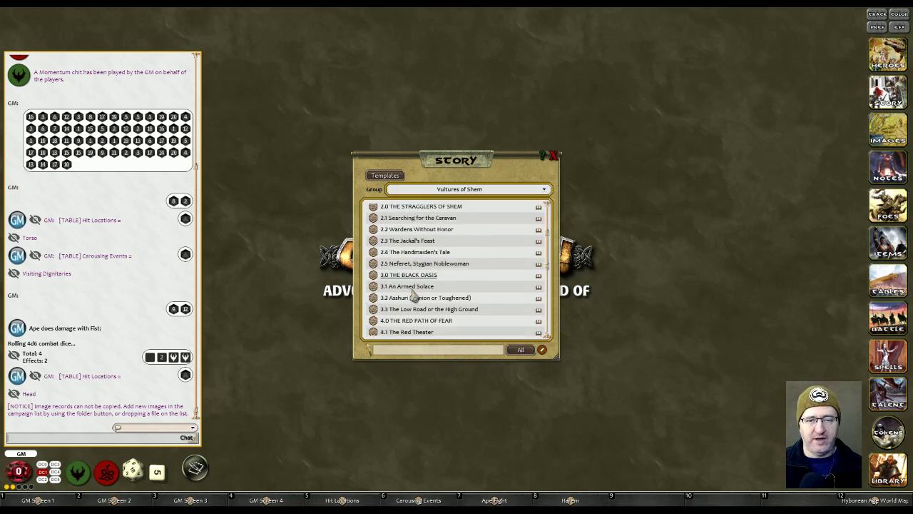
scroll(389, 328, "down", 10)
scroll(407, 320, "up", 5)
scroll(412, 319, "up", 10)
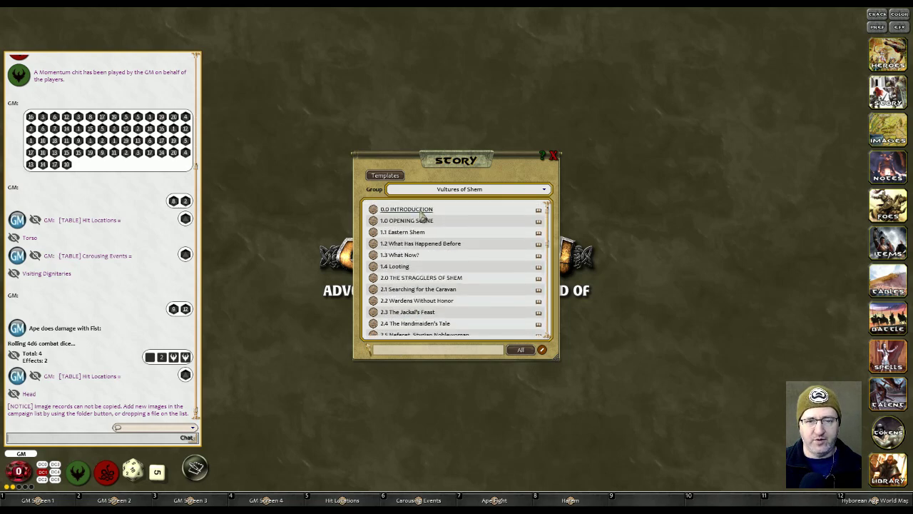
scroll(424, 228, "down", 4)
scroll(425, 241, "down", 6)
scroll(427, 242, "up", 12)
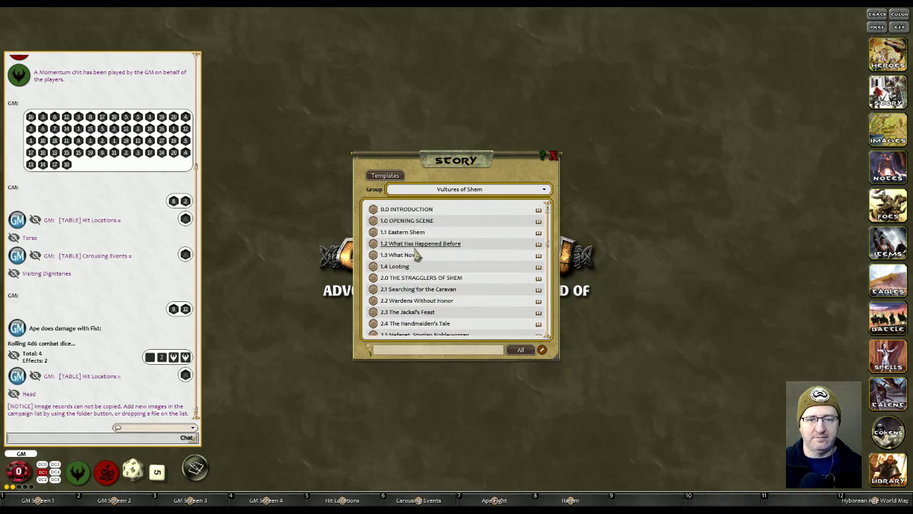
scroll(418, 257, "down", 1)
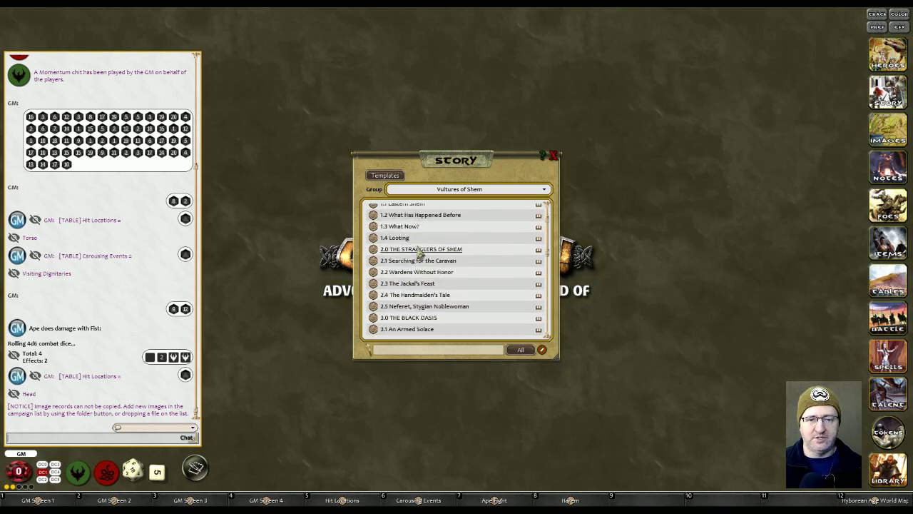
Add a new story group named "New Conan Adventure"
left_click(477, 190)
left_click(413, 203)
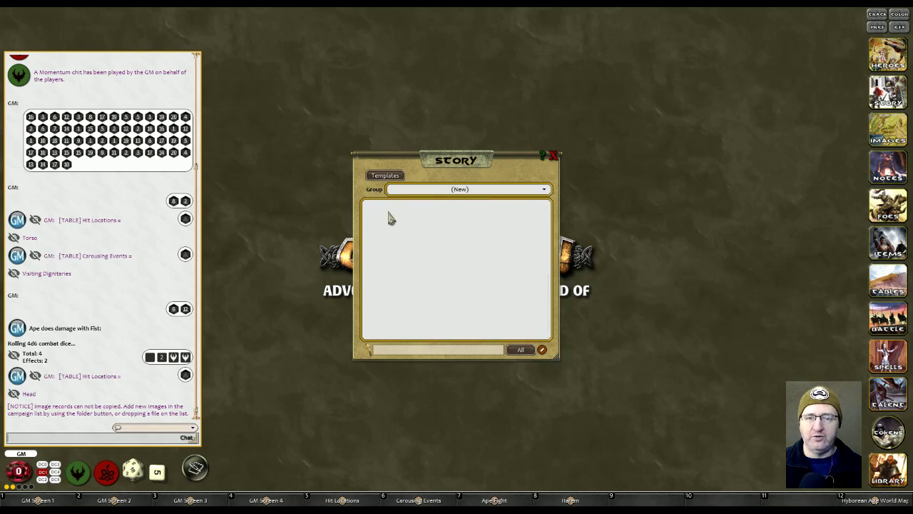
left_click(479, 190)
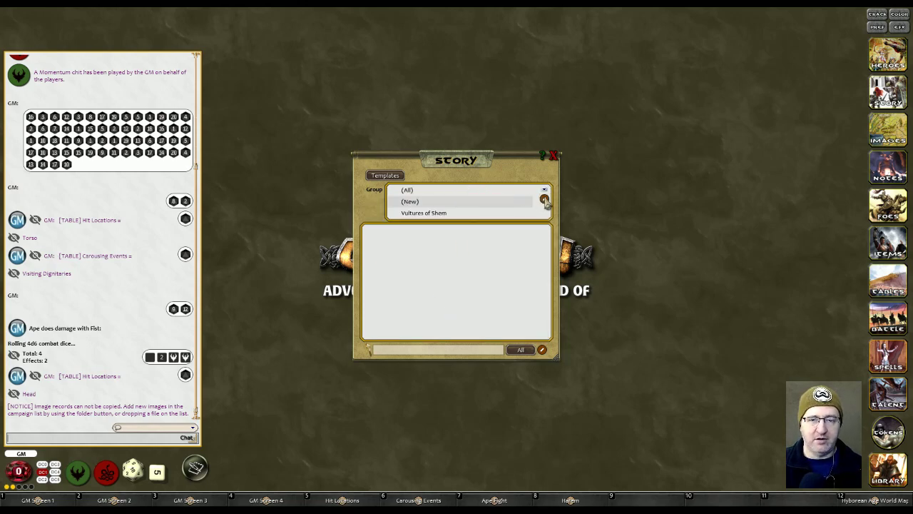
left_click(546, 203)
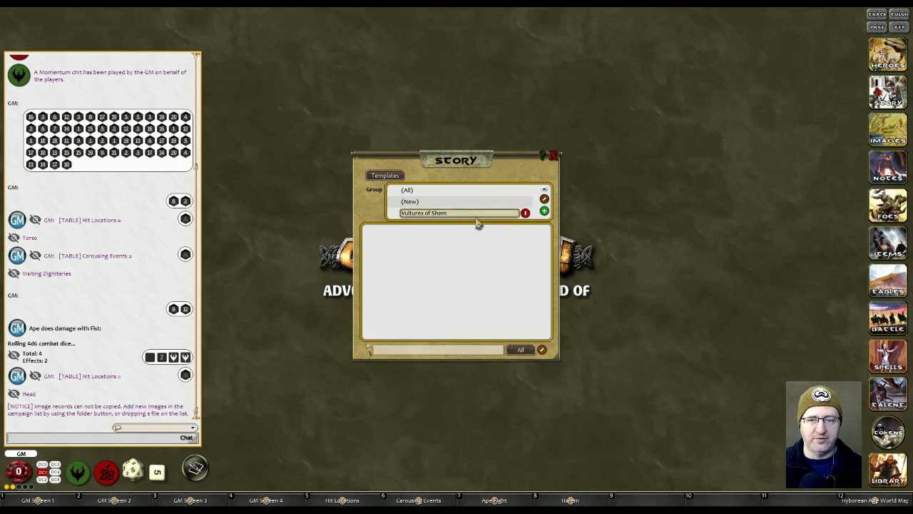
left_click(545, 212)
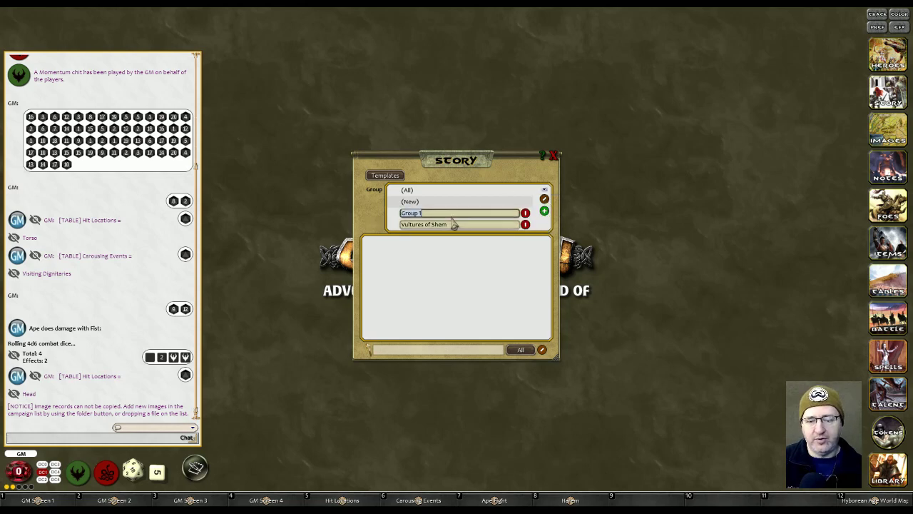
type("New Co")
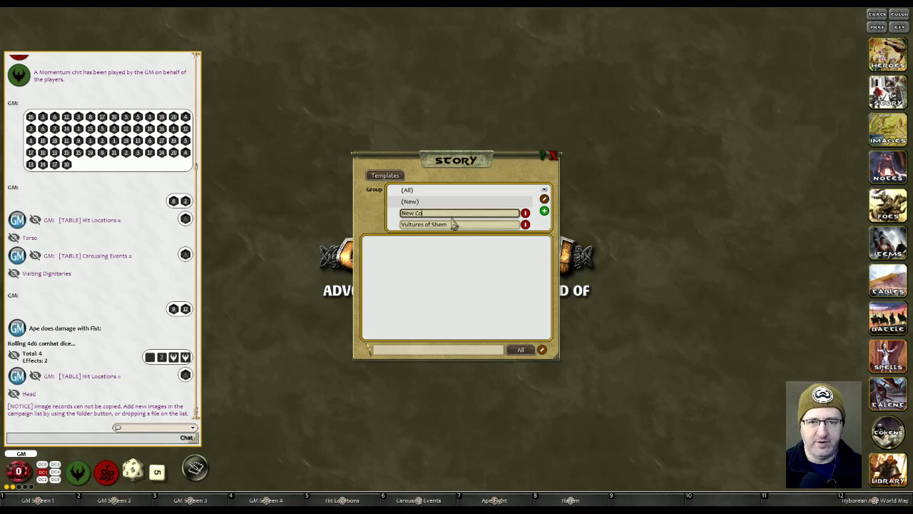
type("nan Adventure")
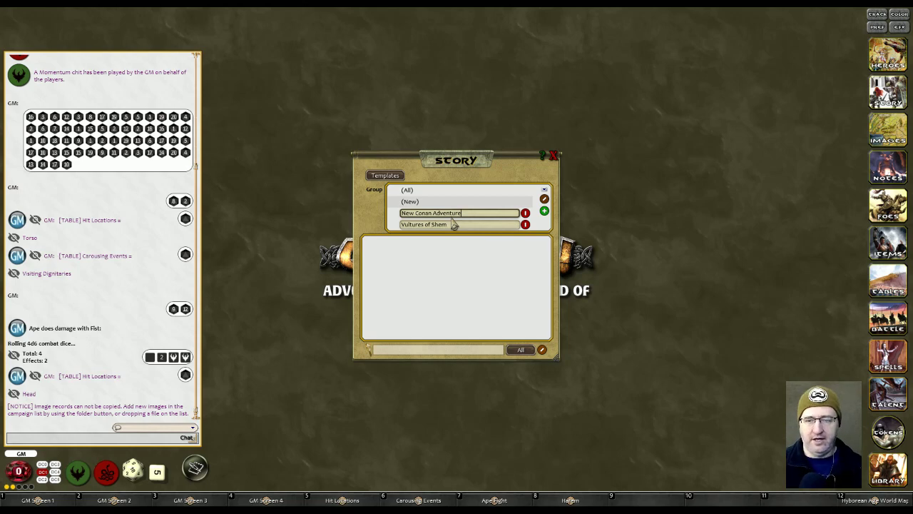
left_click(547, 204)
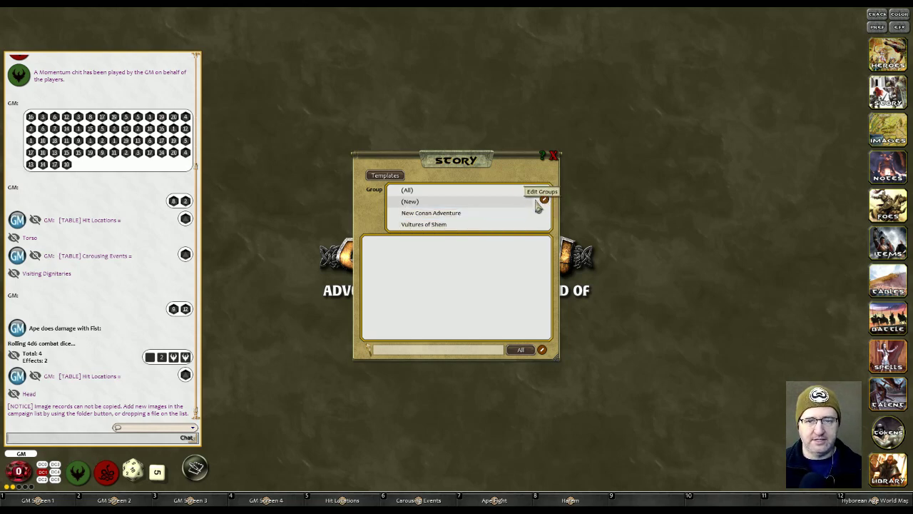
Switch the story list between the New Conan Adventure and Vultures of Shem groups, ending on New Conan Adventure
left_click(432, 217)
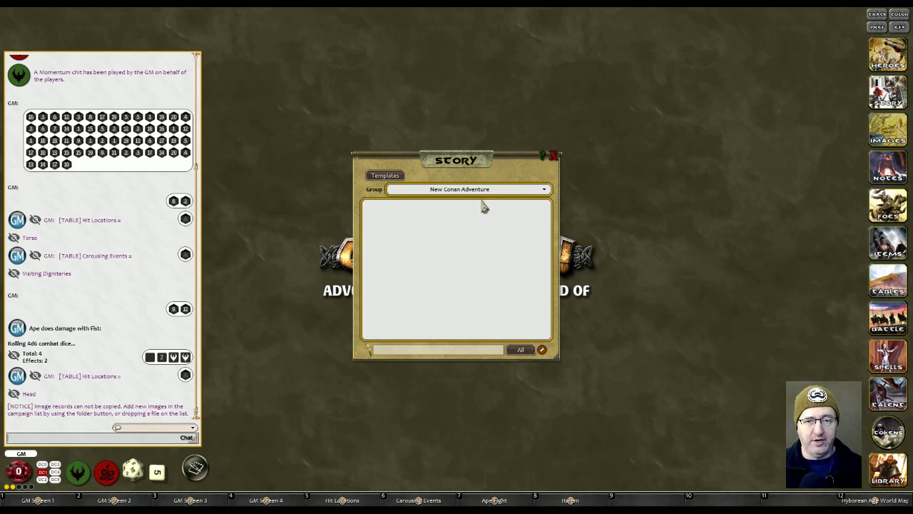
left_click(504, 190)
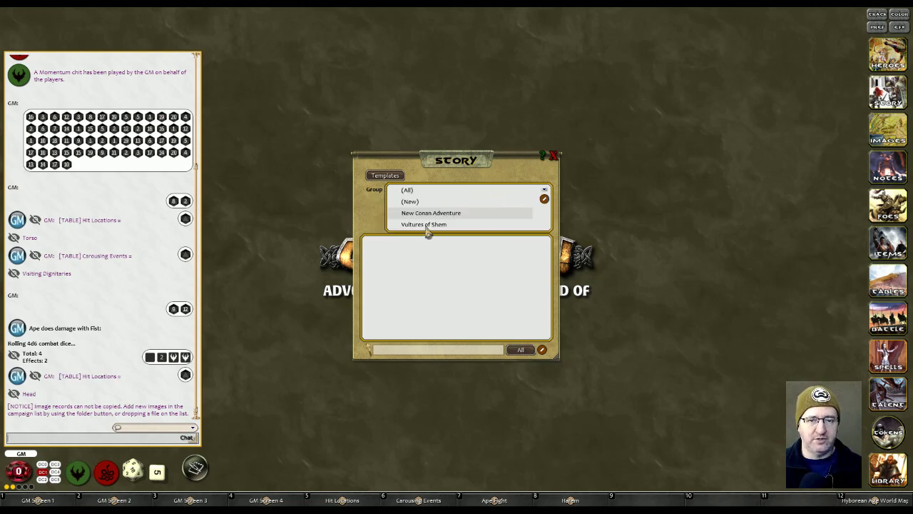
left_click(428, 224)
left_click(465, 190)
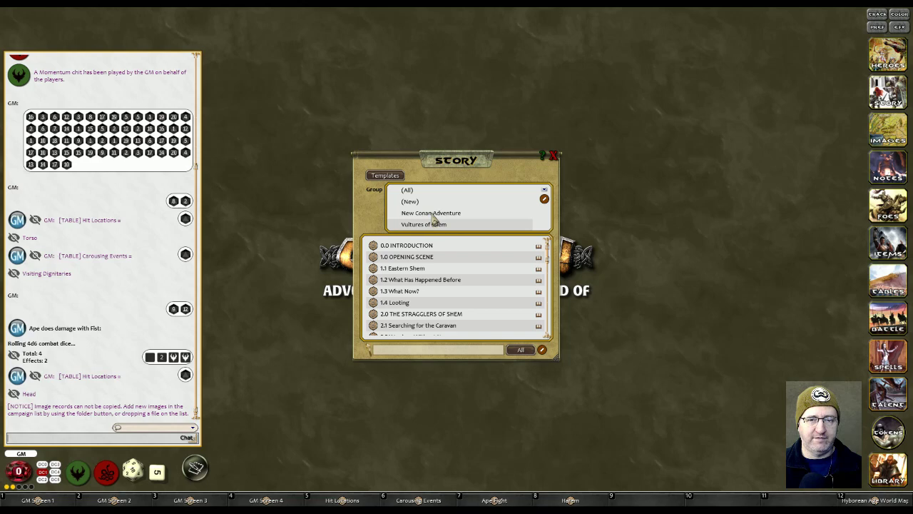
left_click(433, 216)
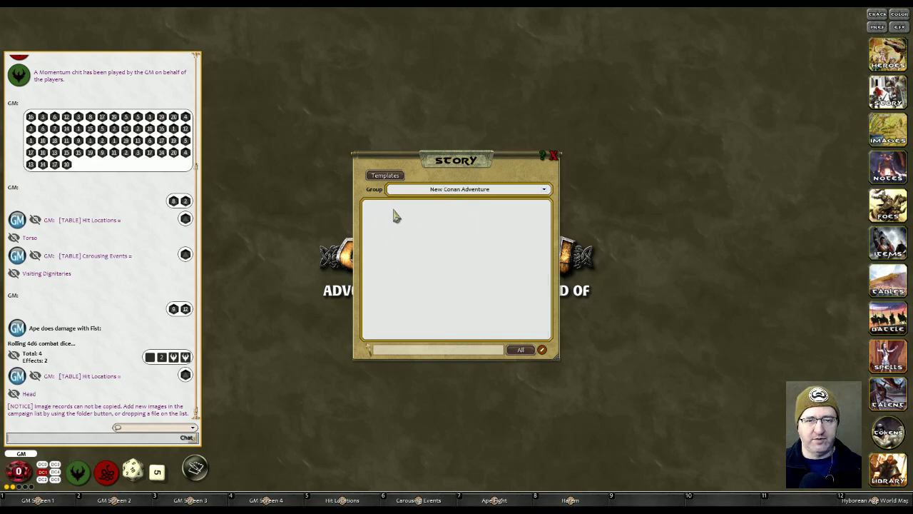
Create a story entry titled "1.0 Scene One" in the New Conan Adventure group, leaving its text empty, and close it
left_click(542, 351)
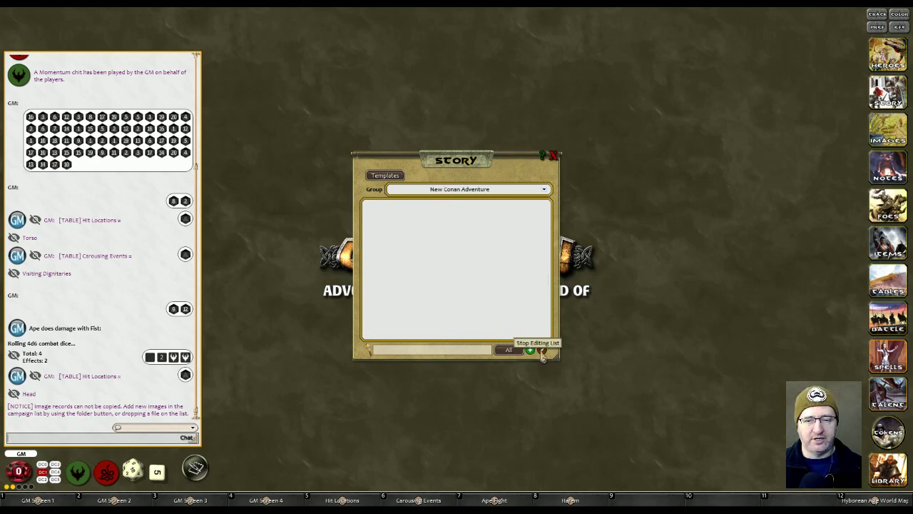
left_click(530, 349)
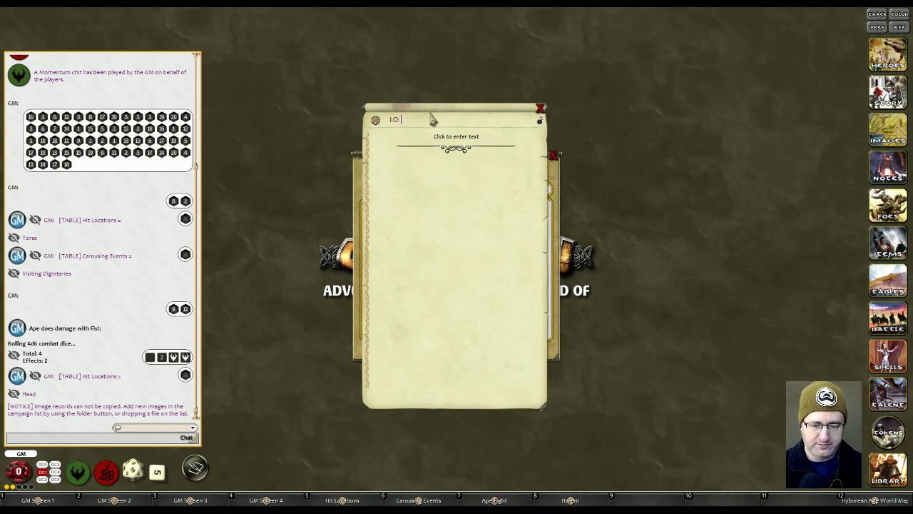
type("LO")
key("shift")
type("S")
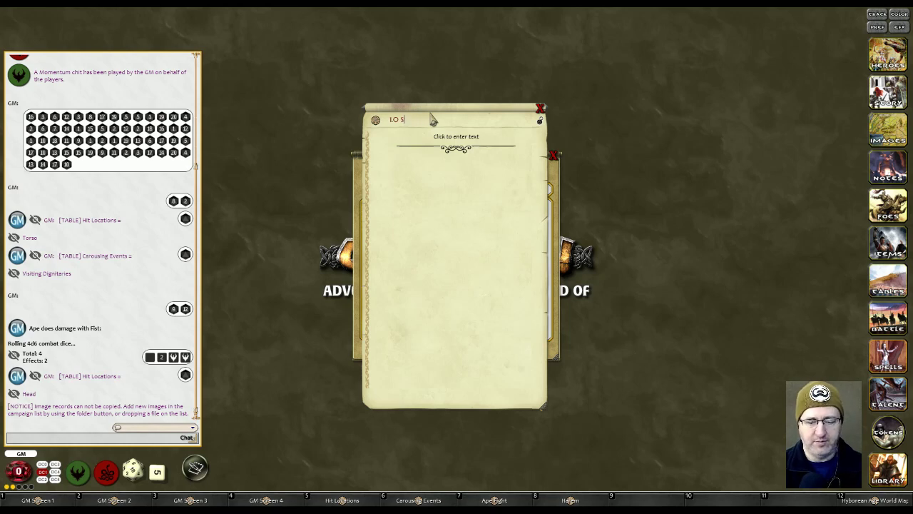
type("Cene On")
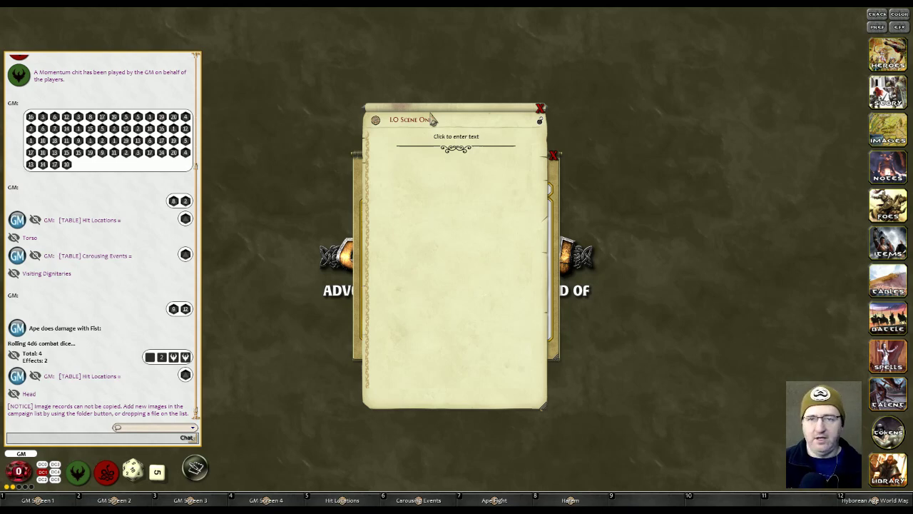
type("e")
left_click(460, 139)
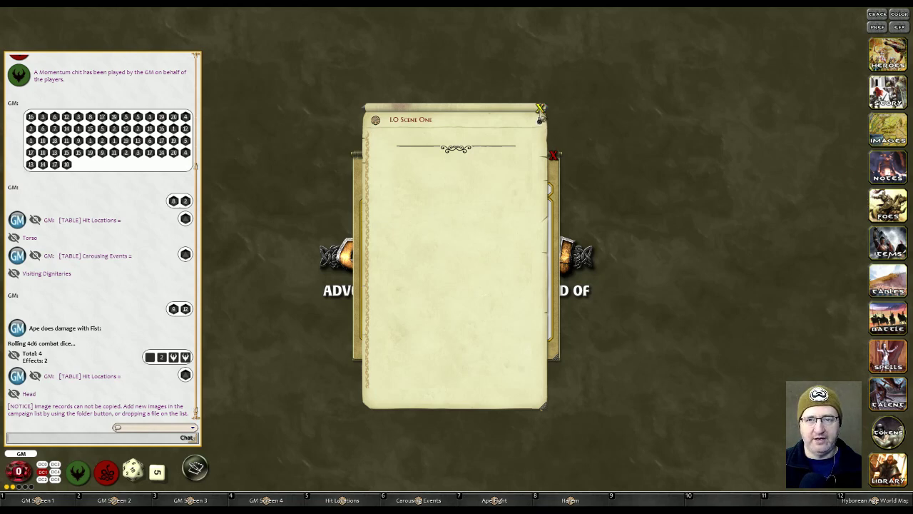
left_click(540, 110)
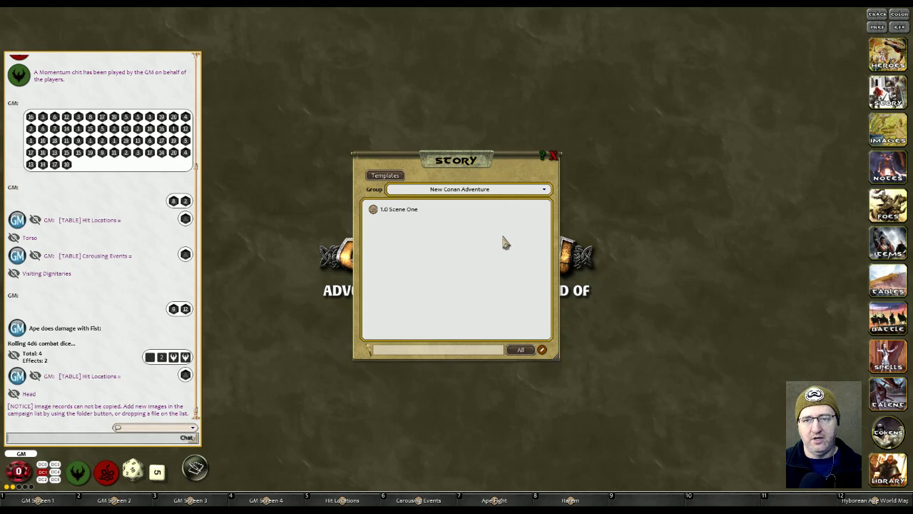
Reopen the 1.0 Scene One entry to view it, and close it along with the story list
left_click(372, 209)
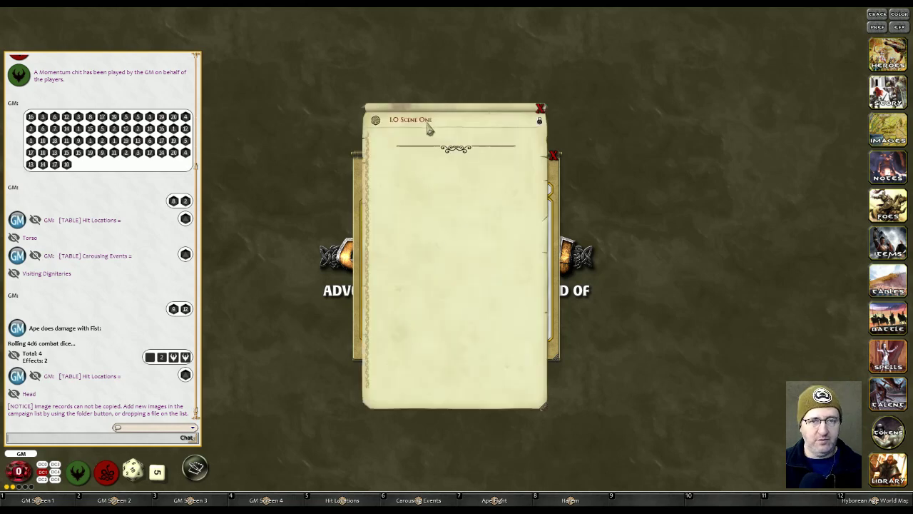
left_click(541, 107)
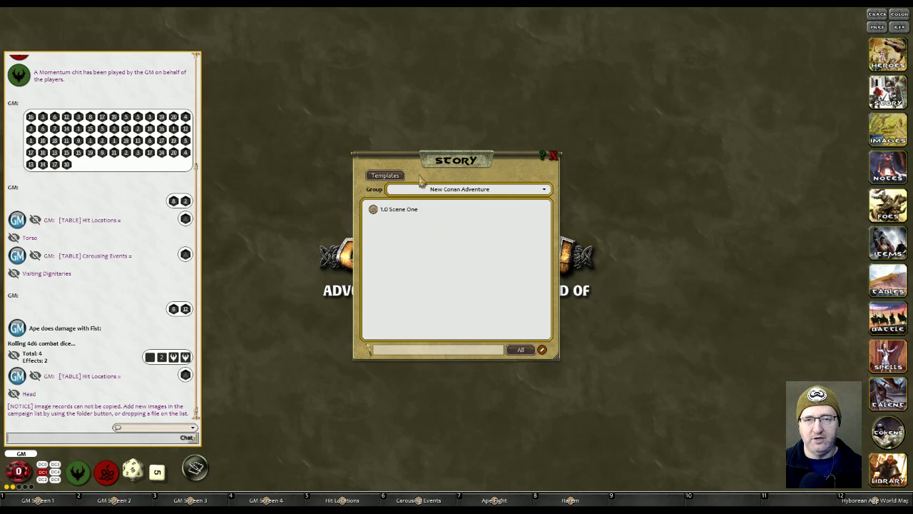
left_click(553, 155)
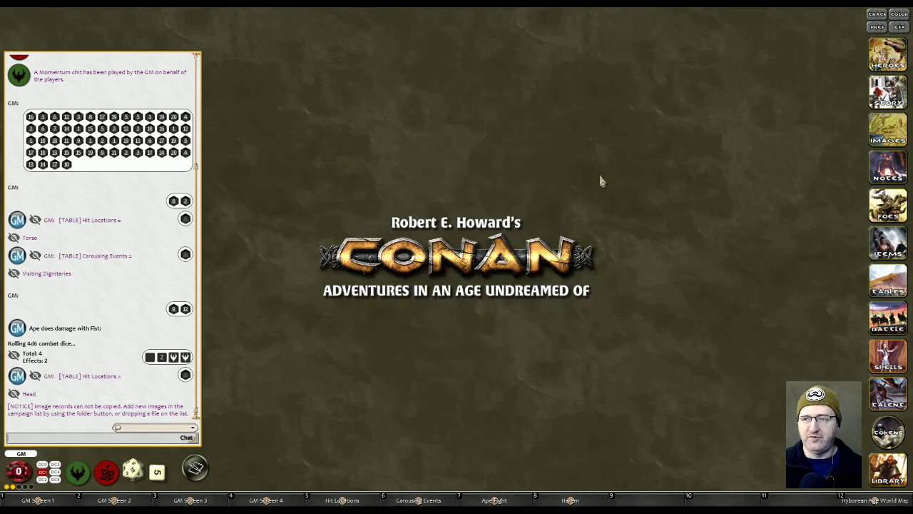
Create a new unnamed hero and roll a Melee test from the main page of its character sheet
left_click(888, 61)
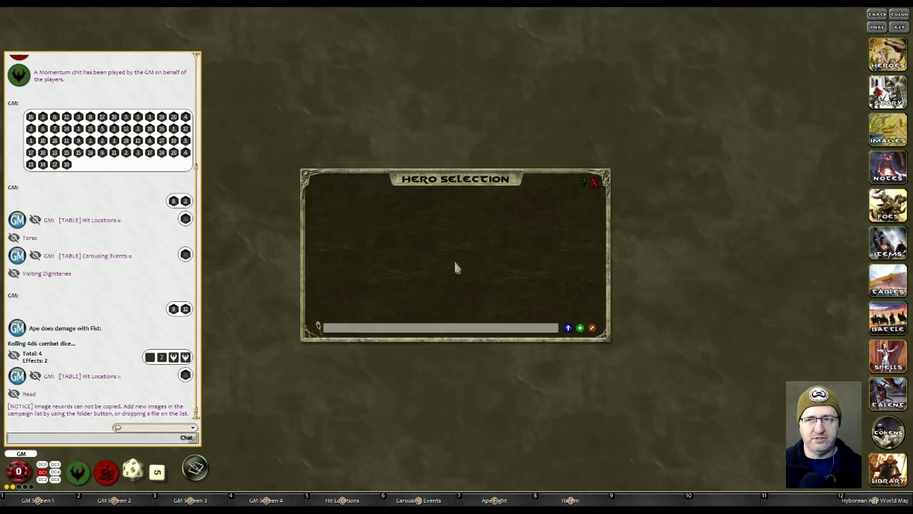
left_click(581, 329)
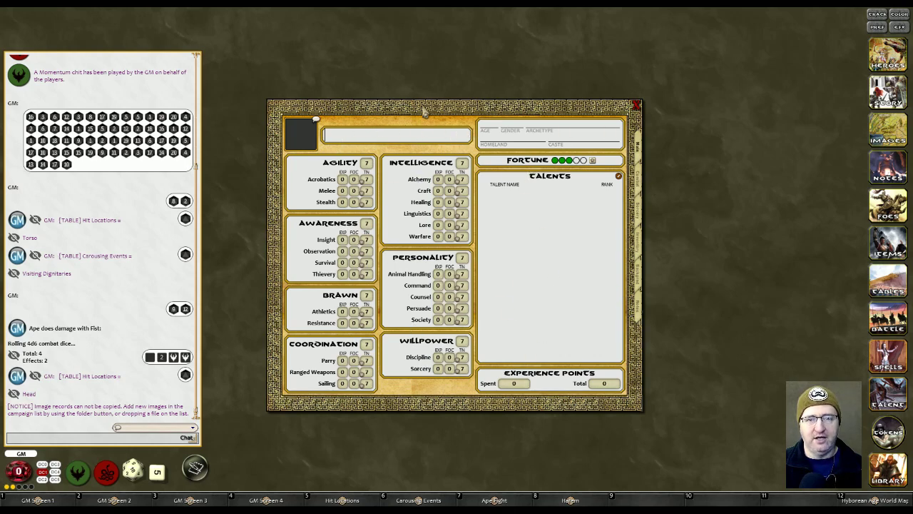
left_click(643, 187)
left_click(639, 146)
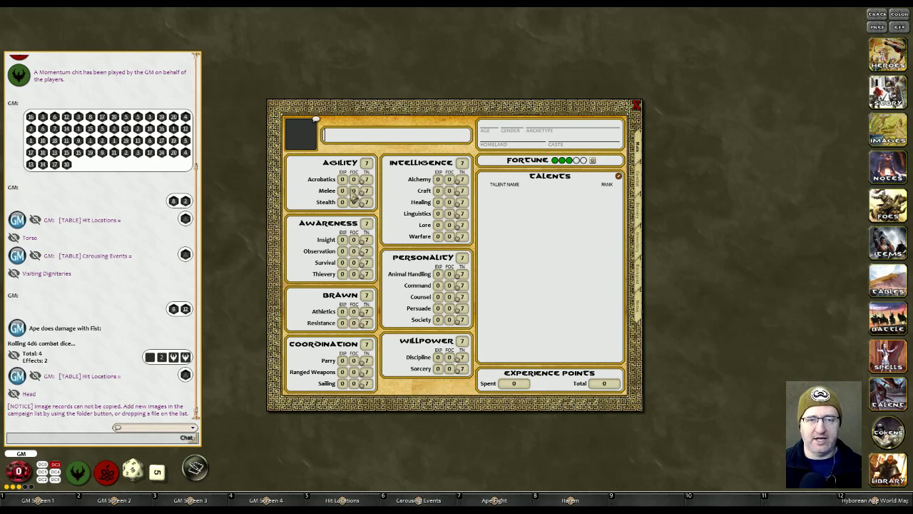
double_click(365, 191)
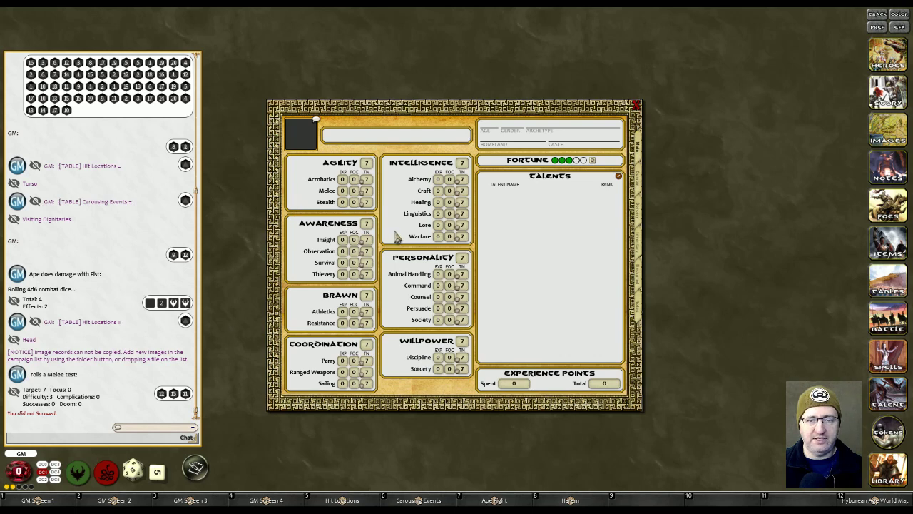
View the hero's Combat page, close the character sheet and hero selection, and reopen the hero selection
left_click(639, 180)
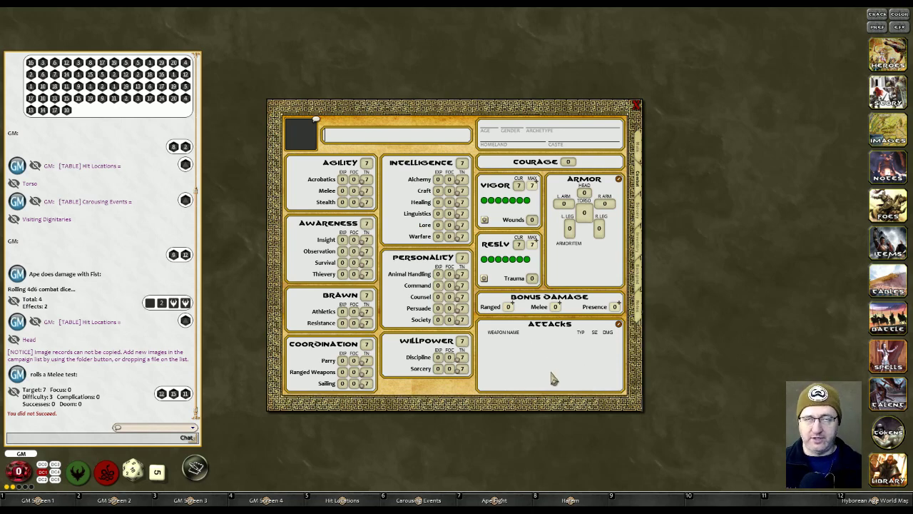
left_click(636, 105)
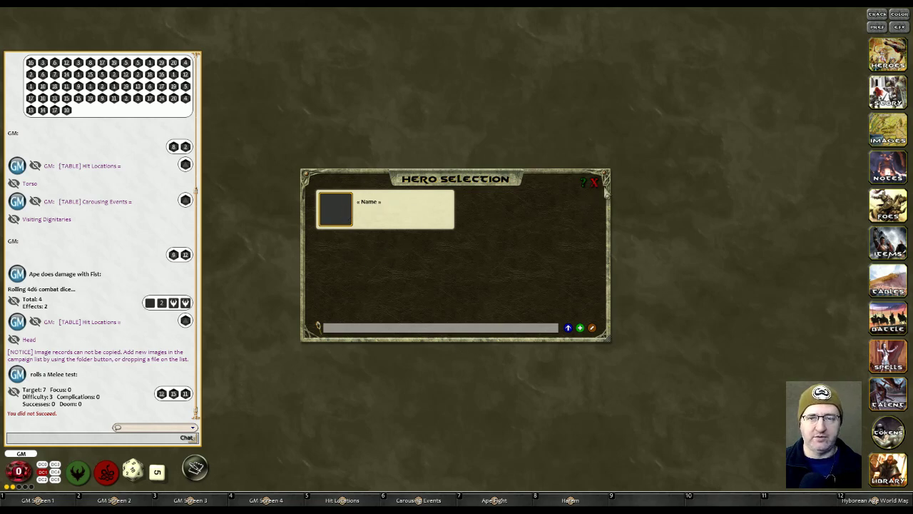
left_click(595, 183)
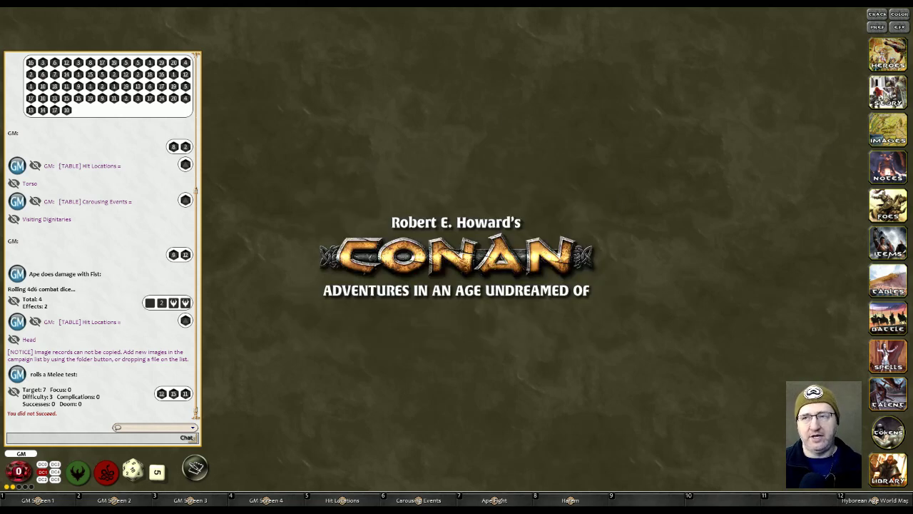
left_click(887, 66)
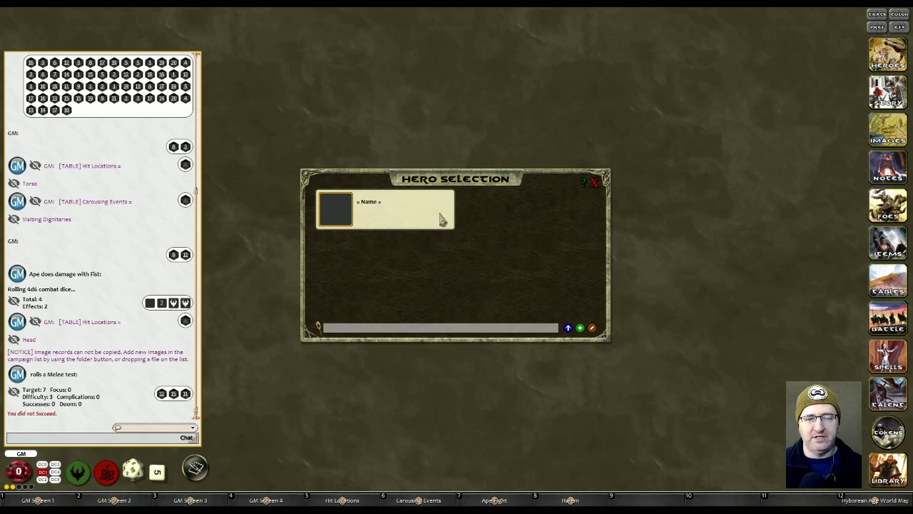
Close the hero selection, open the combat tracker, delete all non-friendly entries from it, and close it
left_click(595, 183)
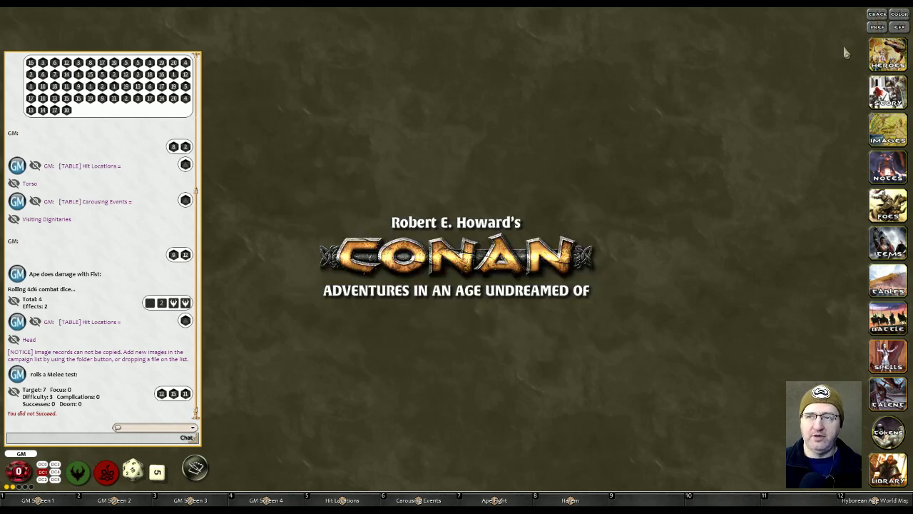
left_click(876, 15)
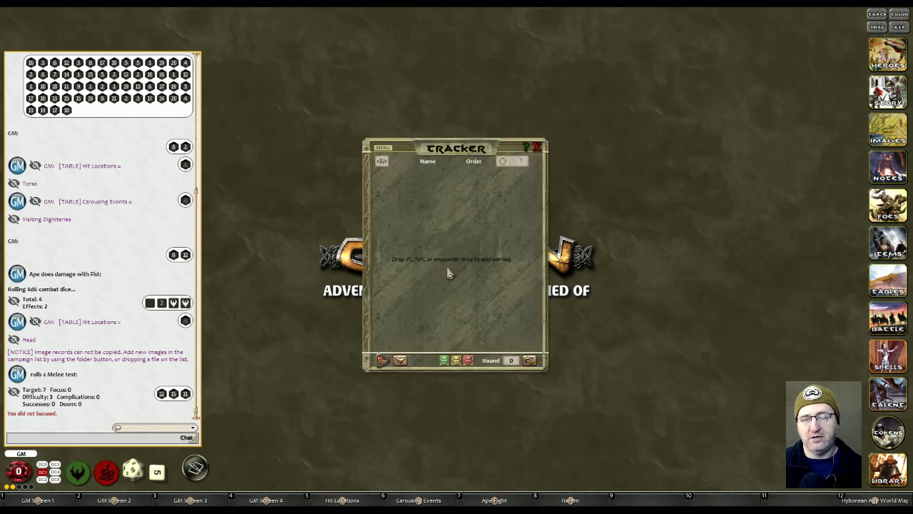
left_click_drag(456, 148, 360, 78)
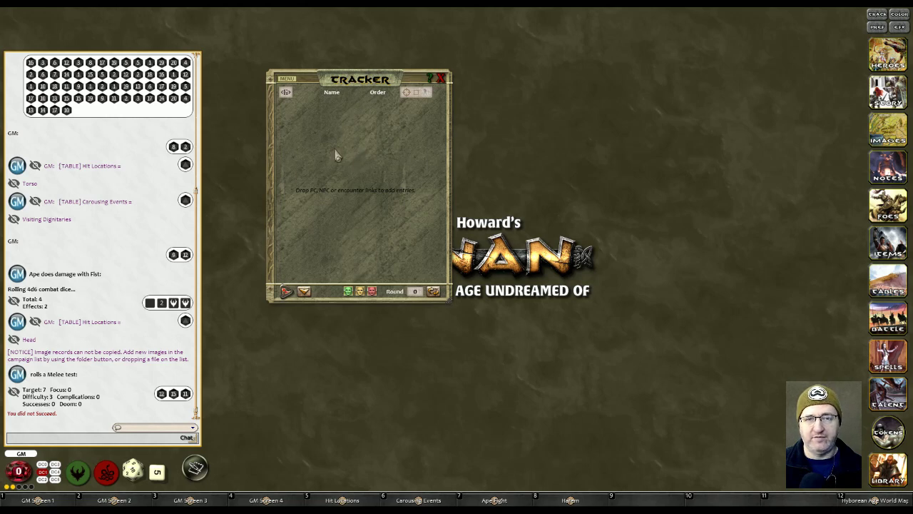
left_click(294, 84)
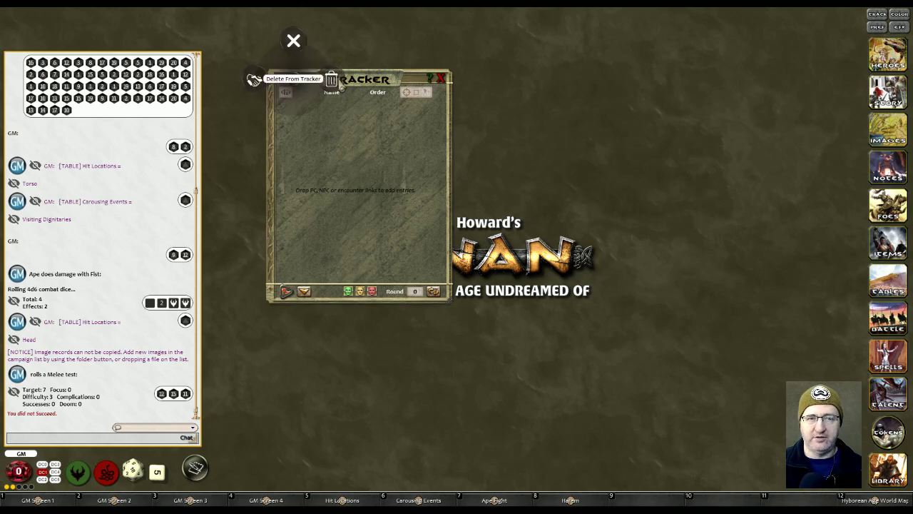
left_click(341, 87)
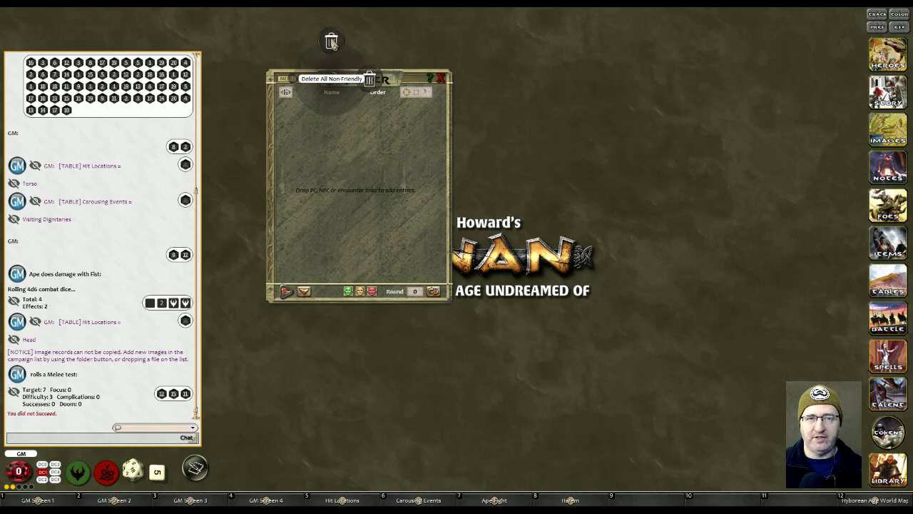
left_click(331, 42)
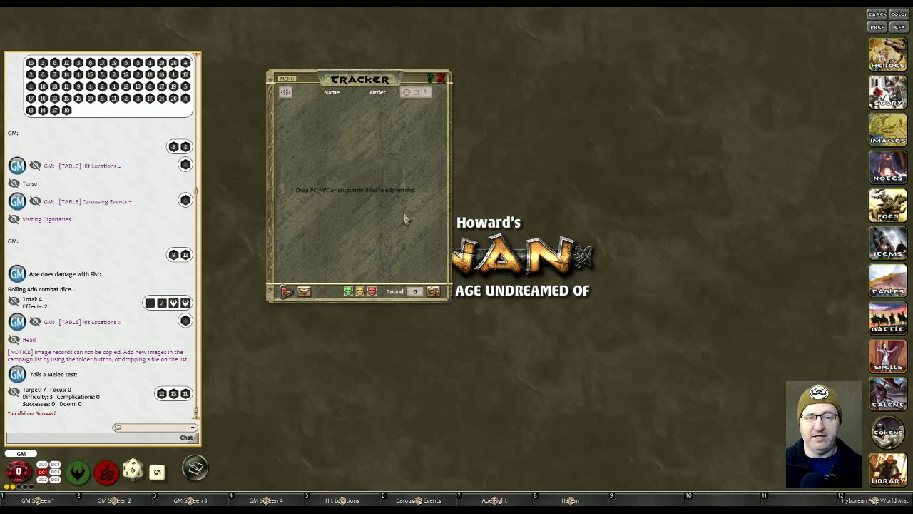
left_click(444, 82)
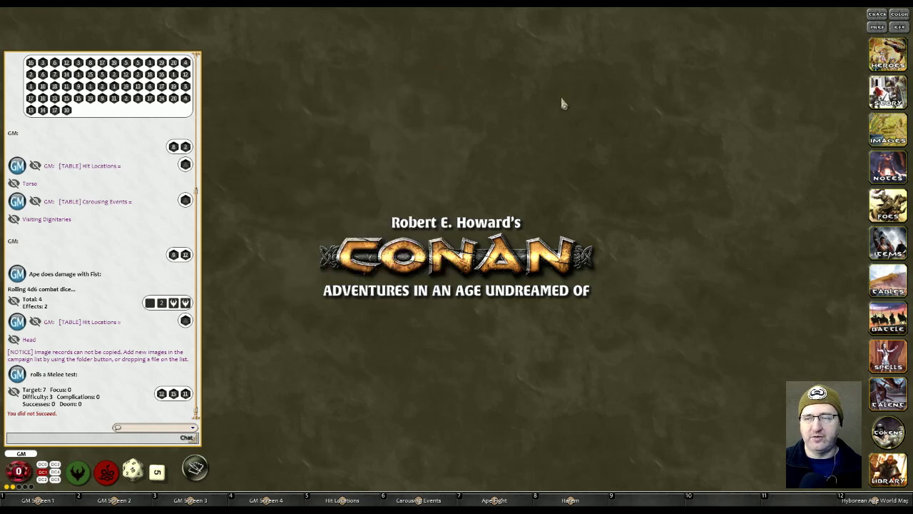
Adjust the dice color with the green control, toggle the dice text color, and close the color picker
left_click(899, 15)
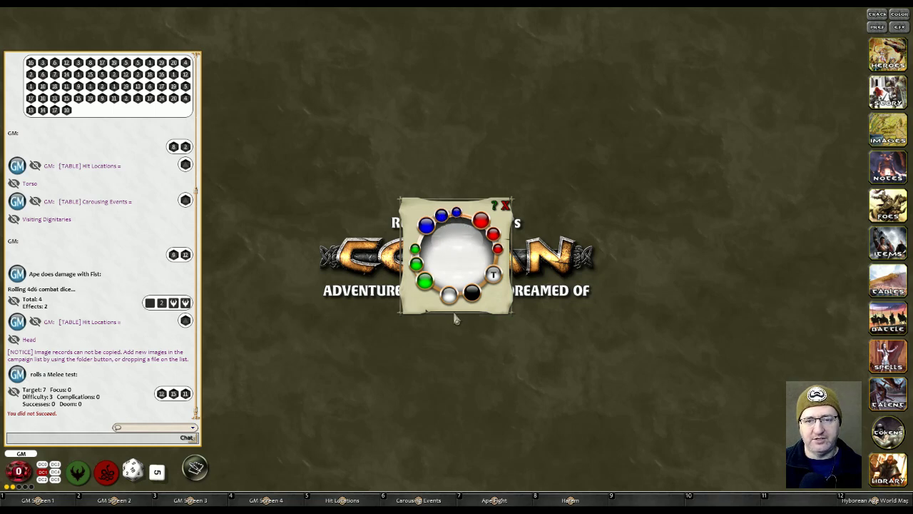
left_click(424, 283)
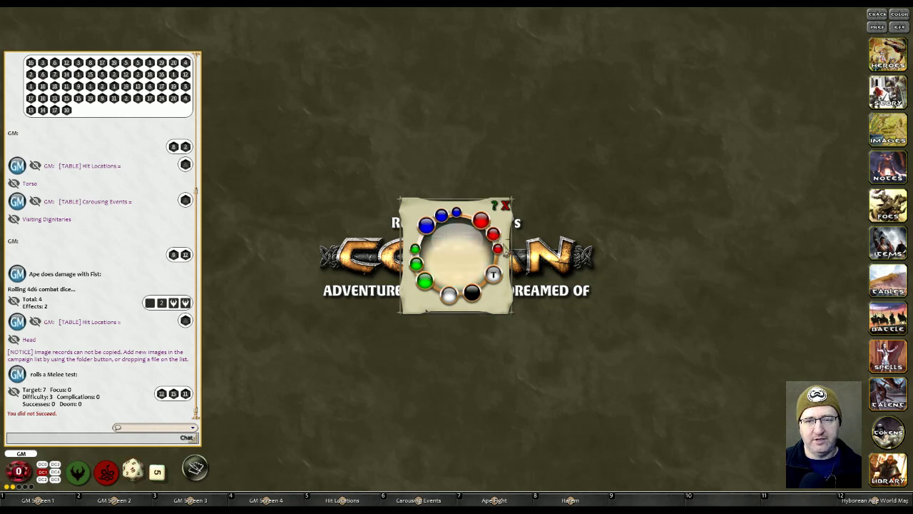
left_click(493, 276)
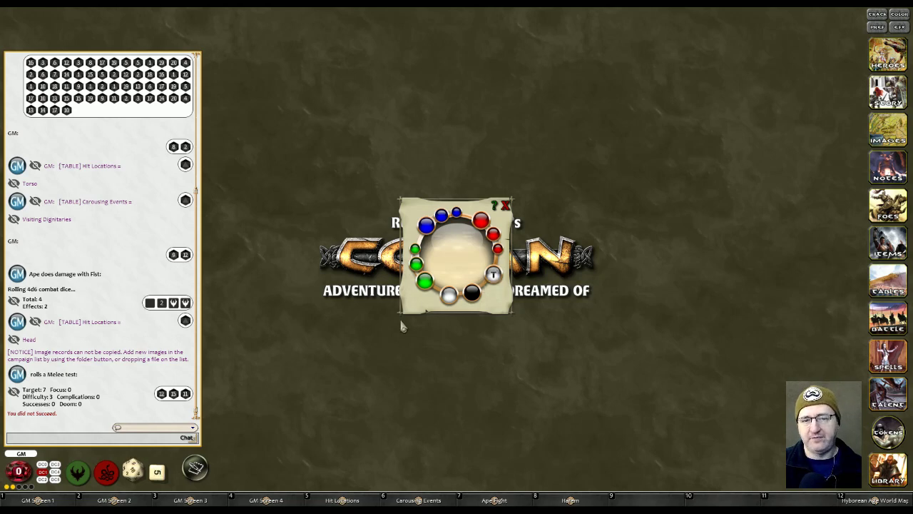
left_click(505, 205)
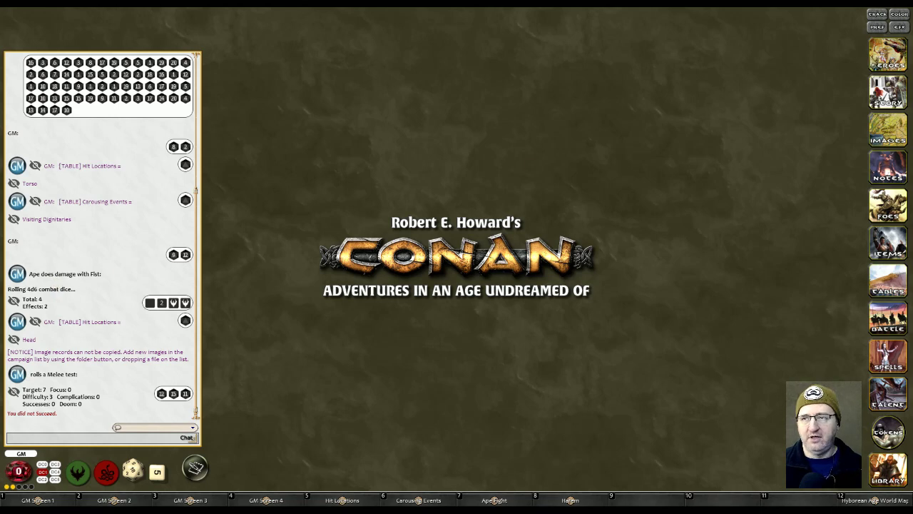
Open the campaign options and set Chat: Show GM rolls to On
left_click(879, 27)
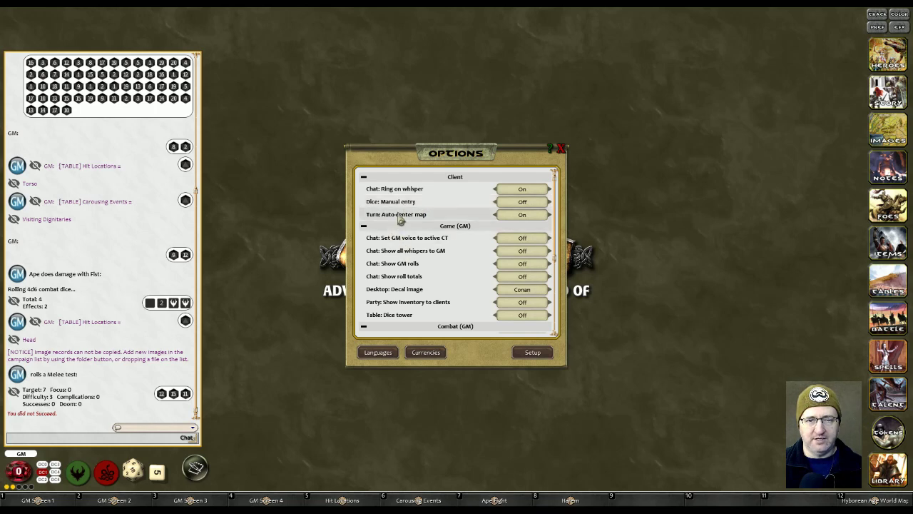
scroll(395, 243, "down", 1)
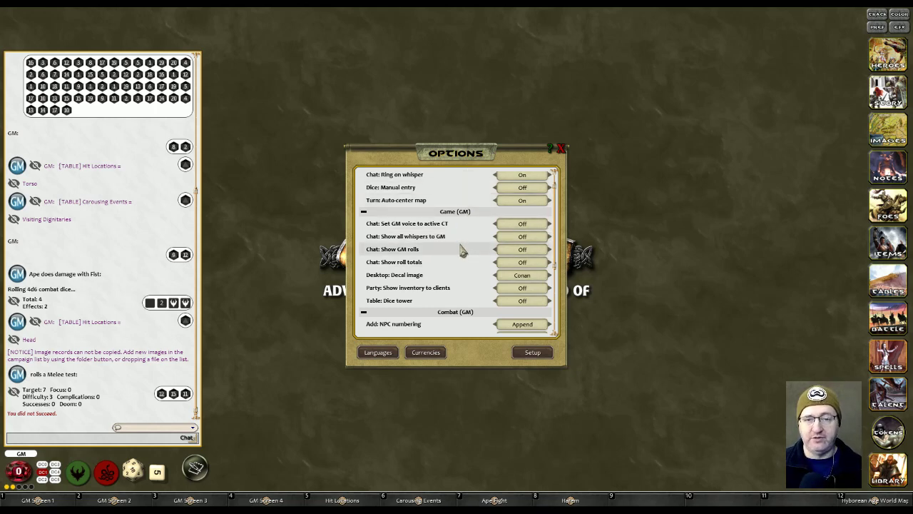
left_click(518, 251)
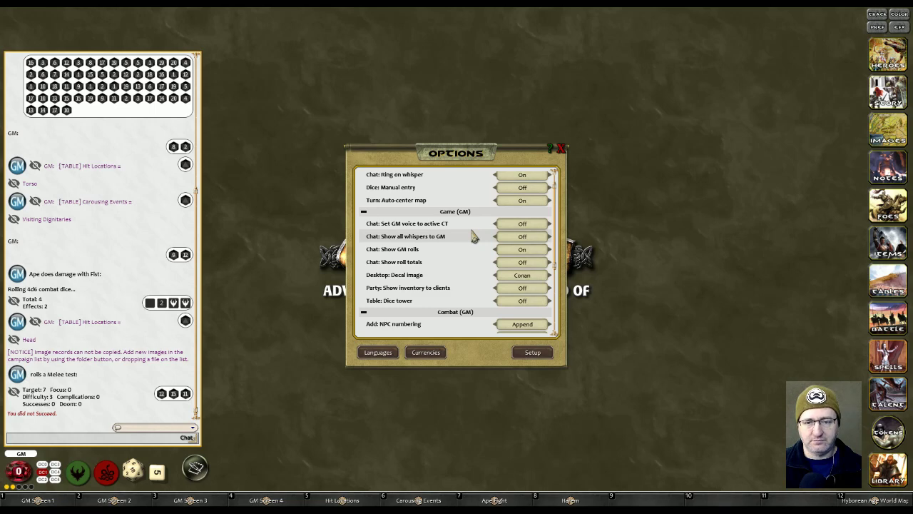
Turn the Table: Dice tower option on and back off
scroll(473, 236, "down", 1)
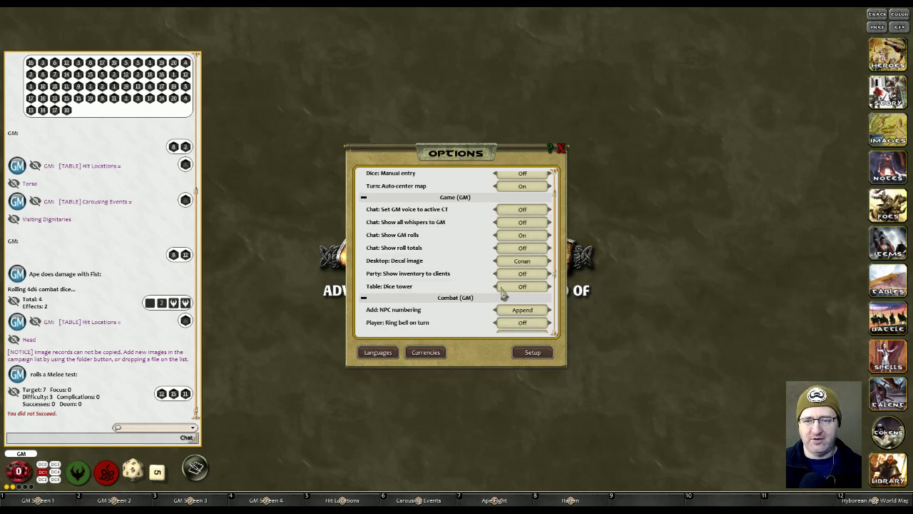
left_click(523, 288)
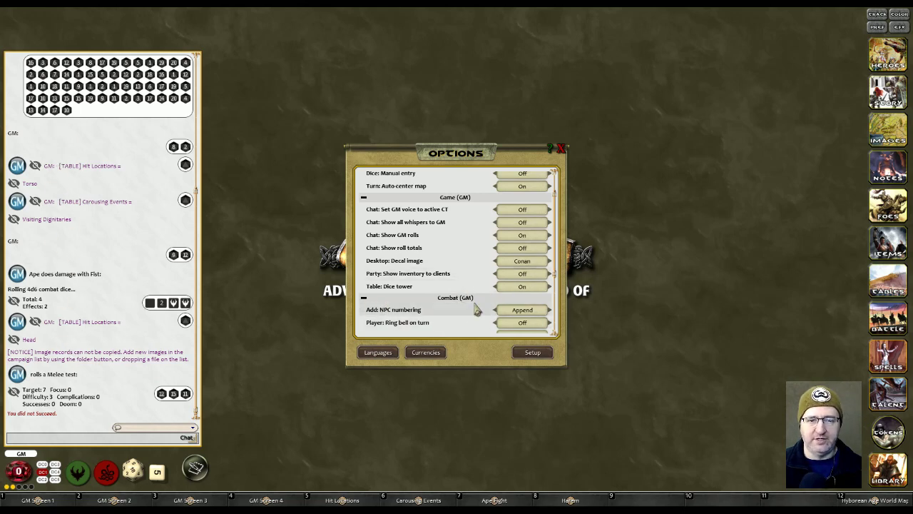
left_click(503, 286)
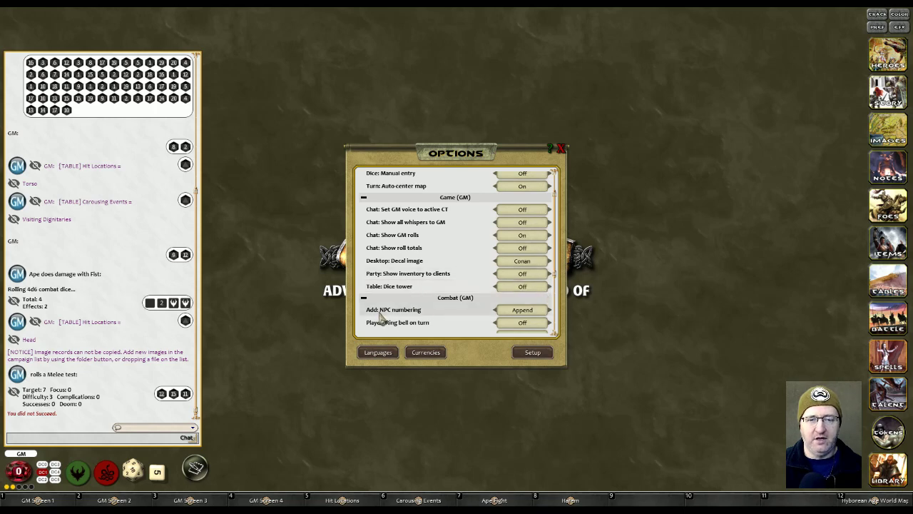
Cycle the Add: NPC numbering option through its choices and back to Append
scroll(450, 282, "down", 1)
scroll(457, 305, "down", 1)
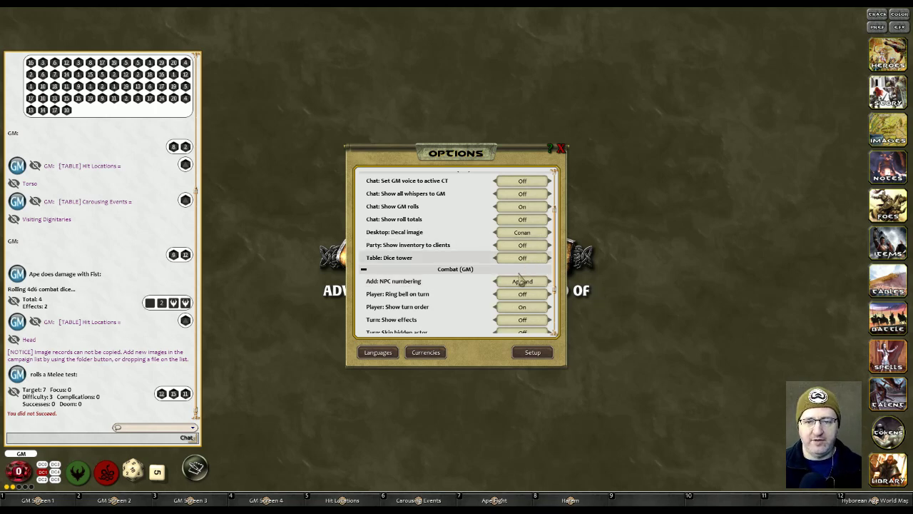
left_click(533, 283)
left_click(534, 284)
left_click(534, 284)
left_click(534, 284)
left_click(534, 284)
left_click(533, 284)
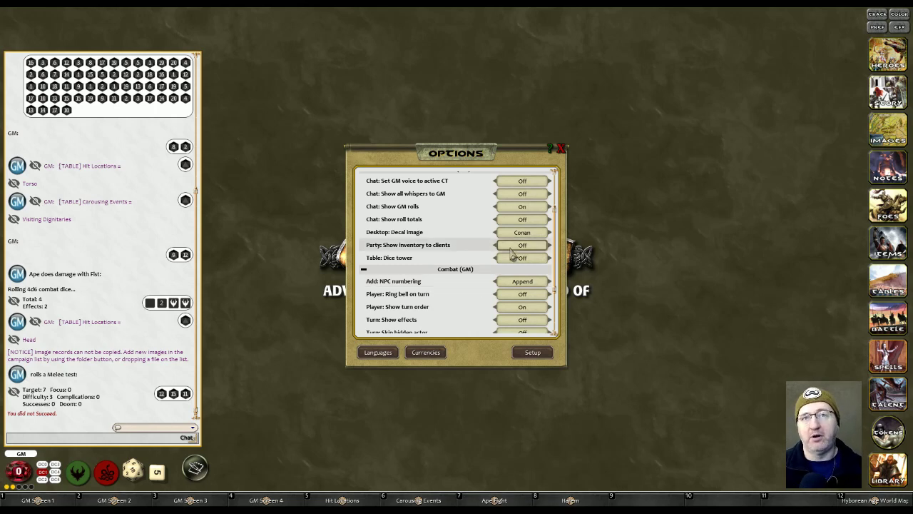
Review the remaining Combat options and set the token Auto-scale to grid option to 100% of grid
scroll(503, 250, "down", 1)
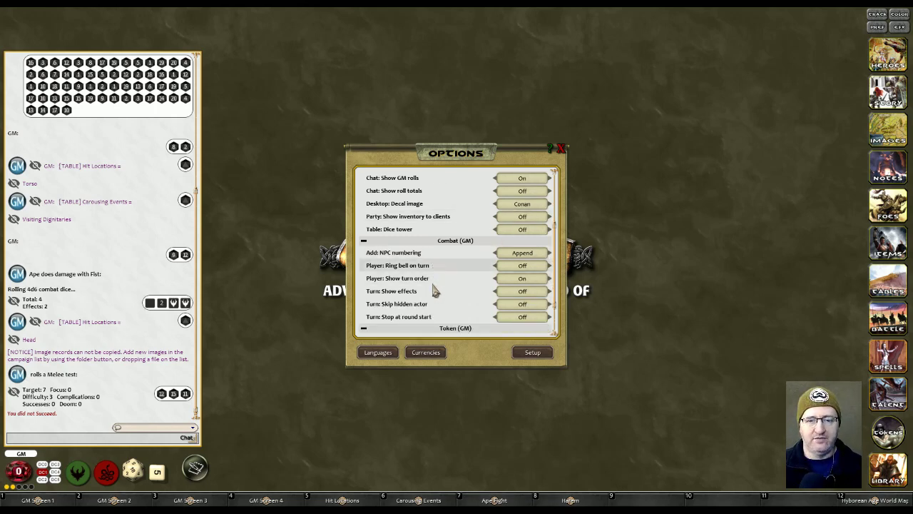
scroll(434, 289, "down", 2)
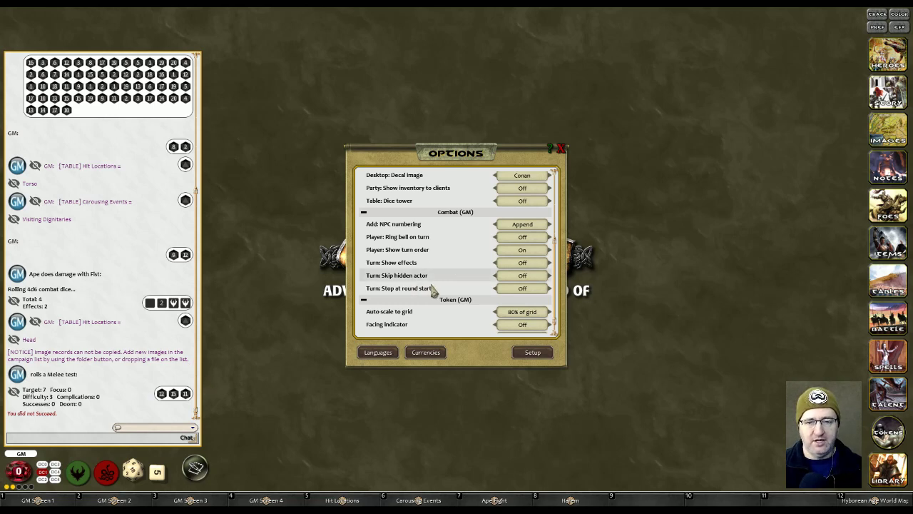
scroll(431, 288, "down", 1)
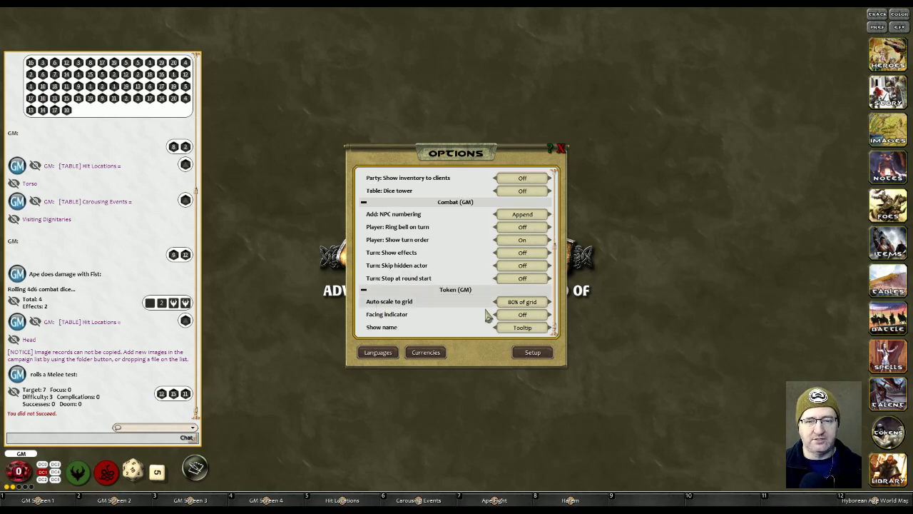
left_click(522, 302)
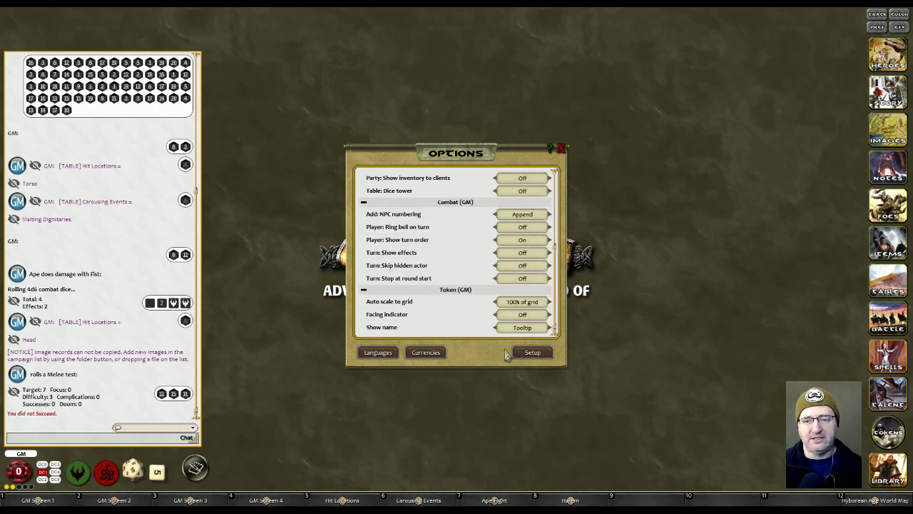
Open the campaign's Languages list and look through the languages and their assigned fonts
left_click(376, 355)
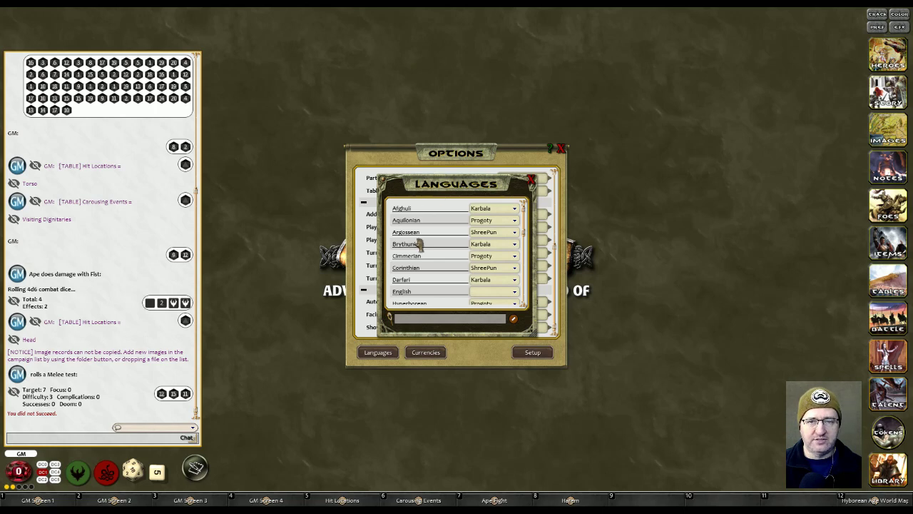
scroll(431, 274, "down", 5)
scroll(428, 276, "down", 2)
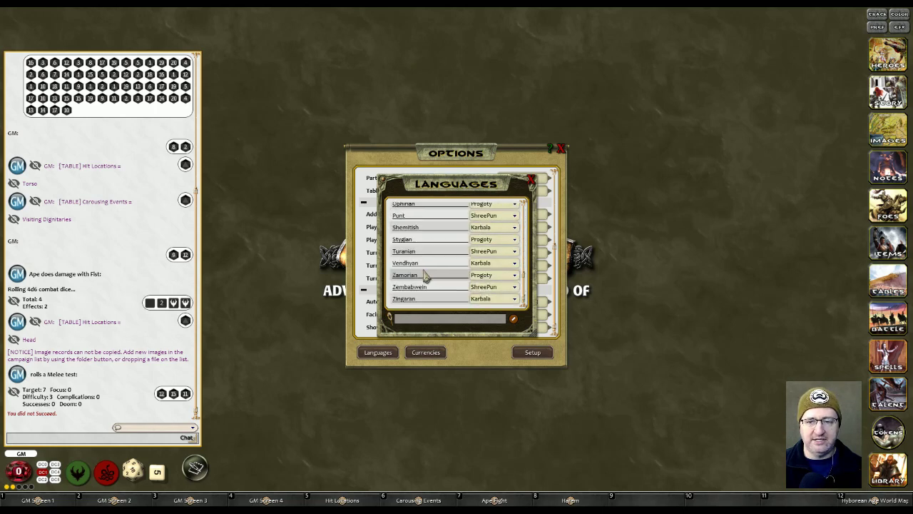
scroll(428, 271, "up", 8)
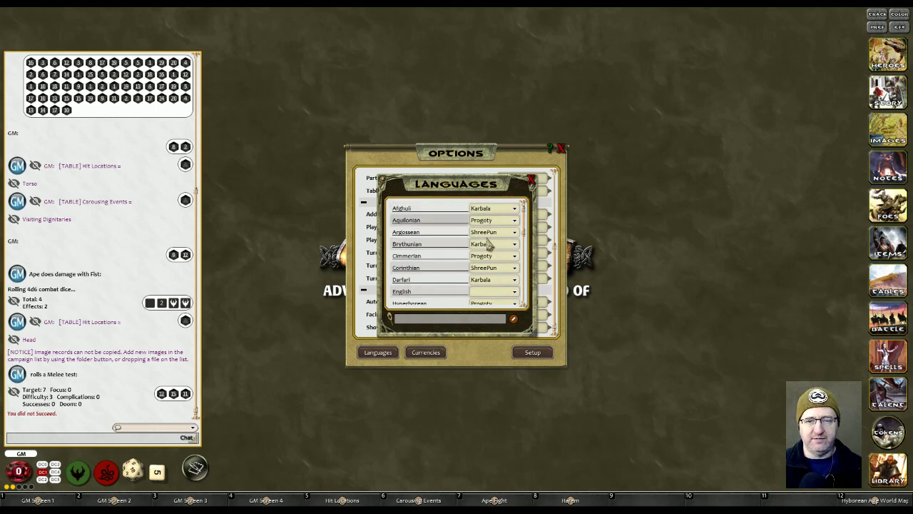
scroll(498, 284, "down", 4)
scroll(498, 284, "up", 3)
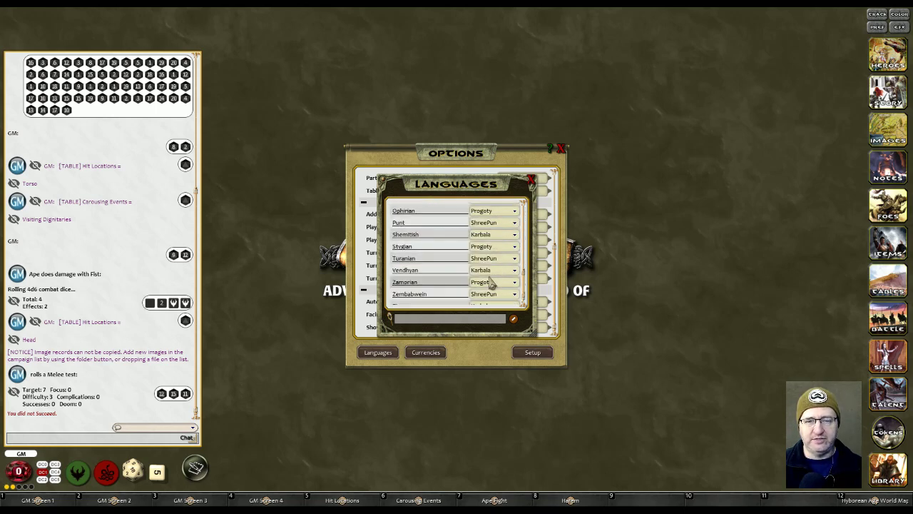
scroll(490, 279, "up", 2)
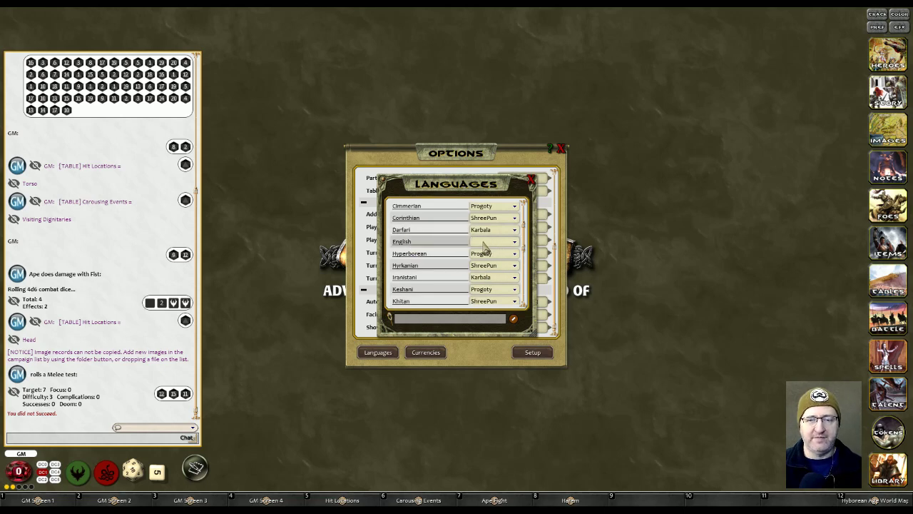
Send the chat message "Hello" without choosing a language
left_click(150, 429)
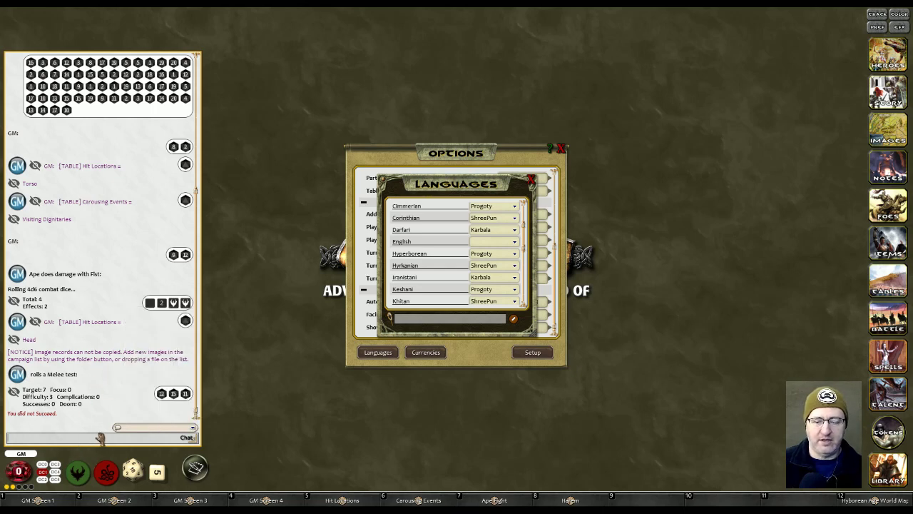
type("Hello")
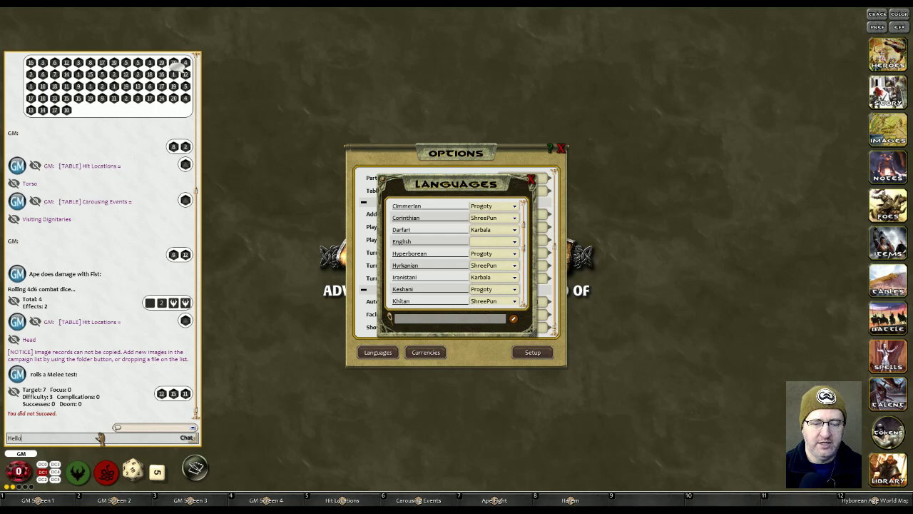
key("Return")
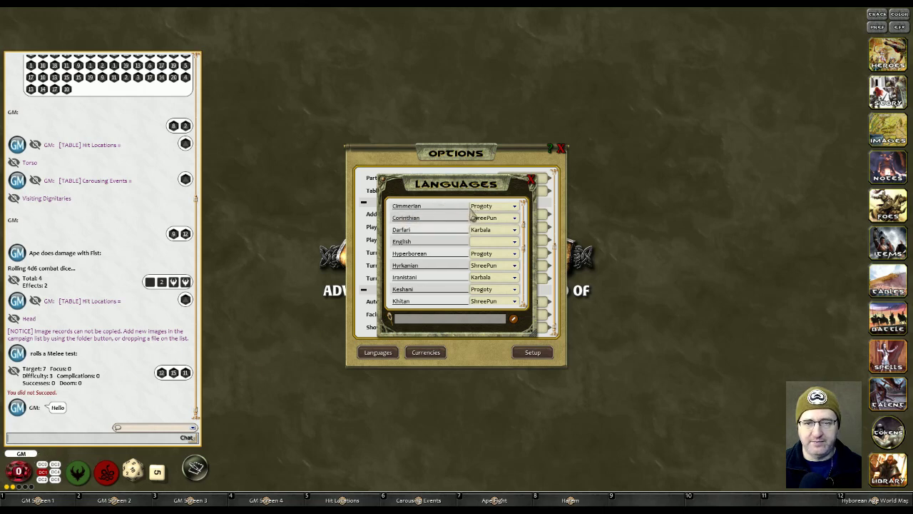
Send the chat message "Get out" in Cimmerian
left_click(193, 427)
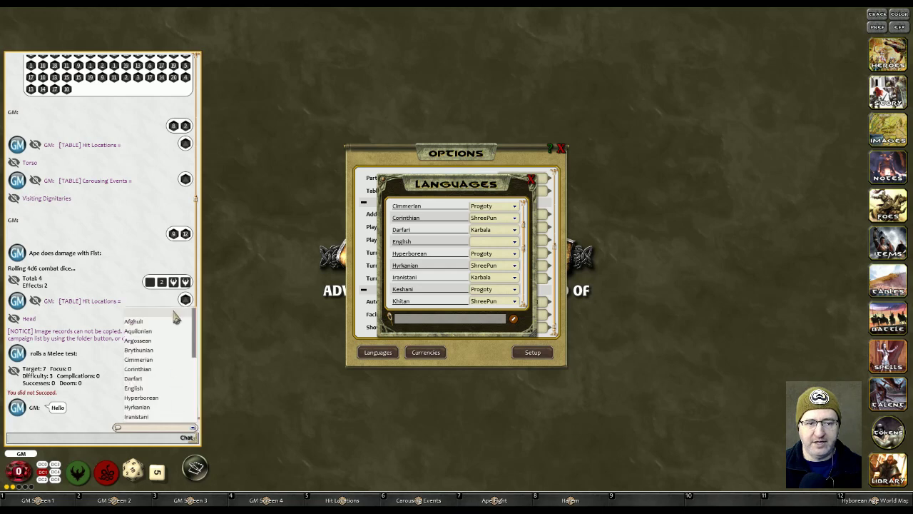
left_click(146, 359)
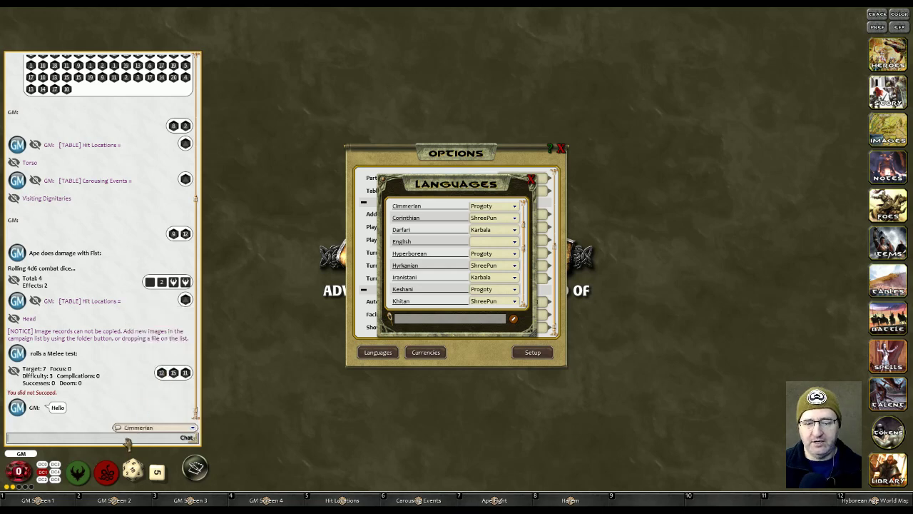
type("Ge")
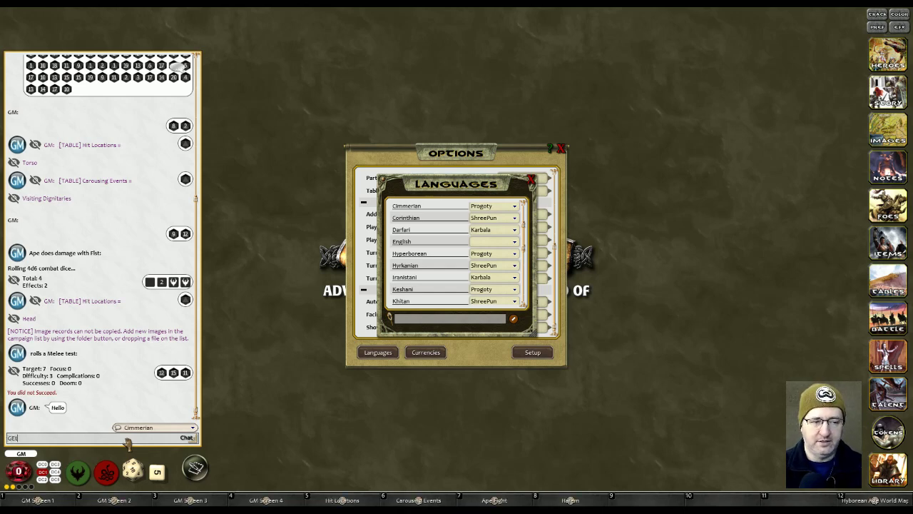
type("Get out")
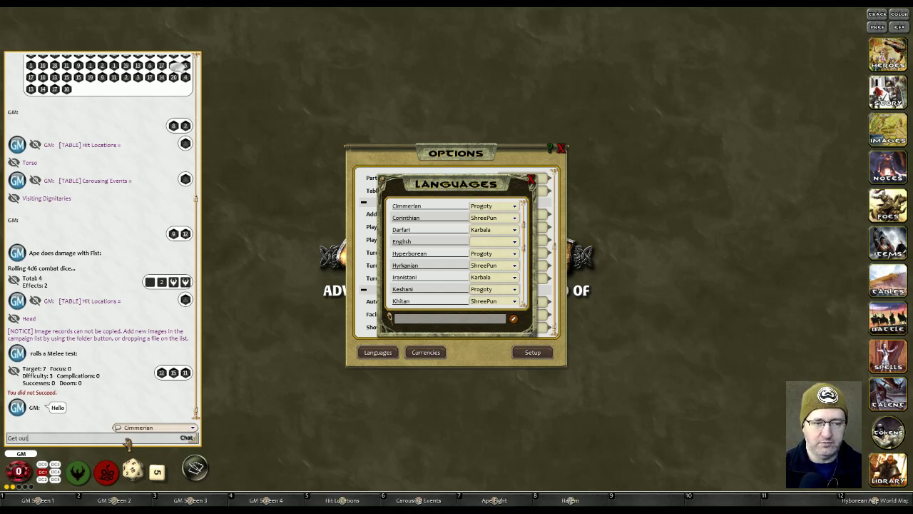
key("Return")
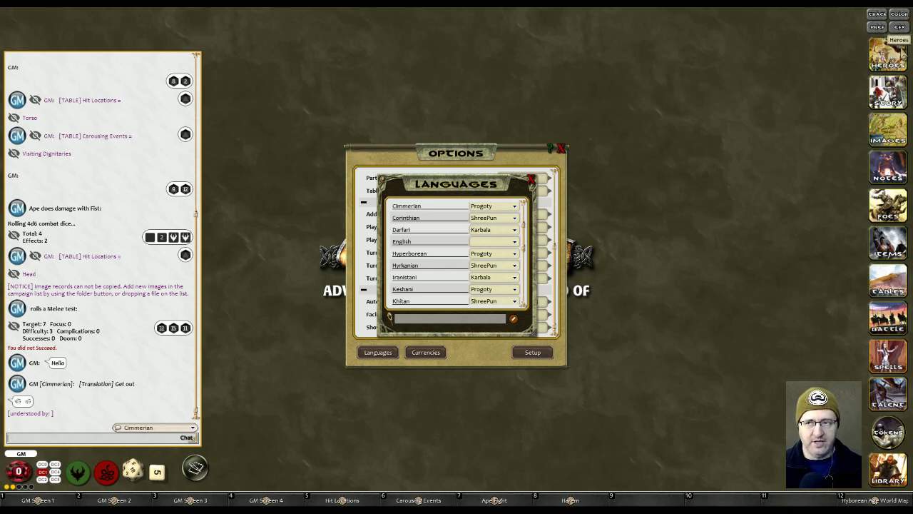
Examine the Languages section of the unnamed hero's background page, keep Cimmerian as the chat language, and close the hero and Languages windows
left_click(888, 53)
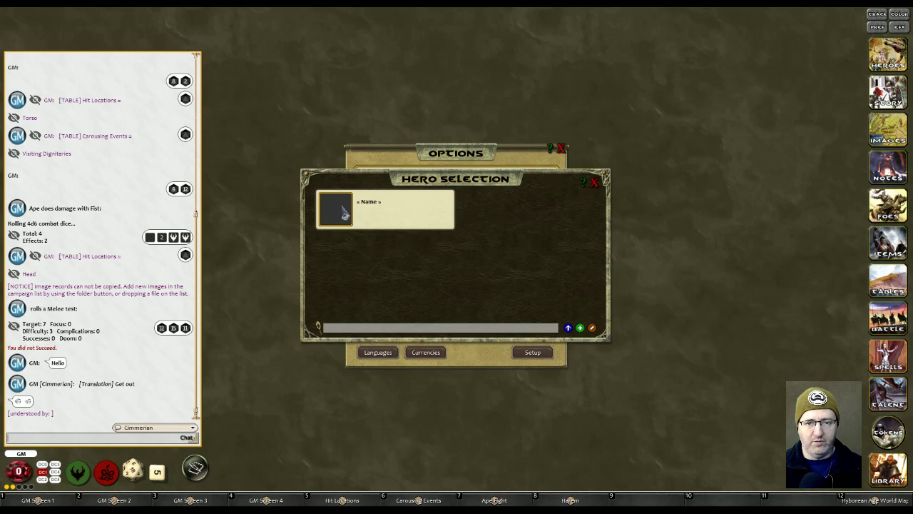
left_click(346, 213)
left_click(643, 278)
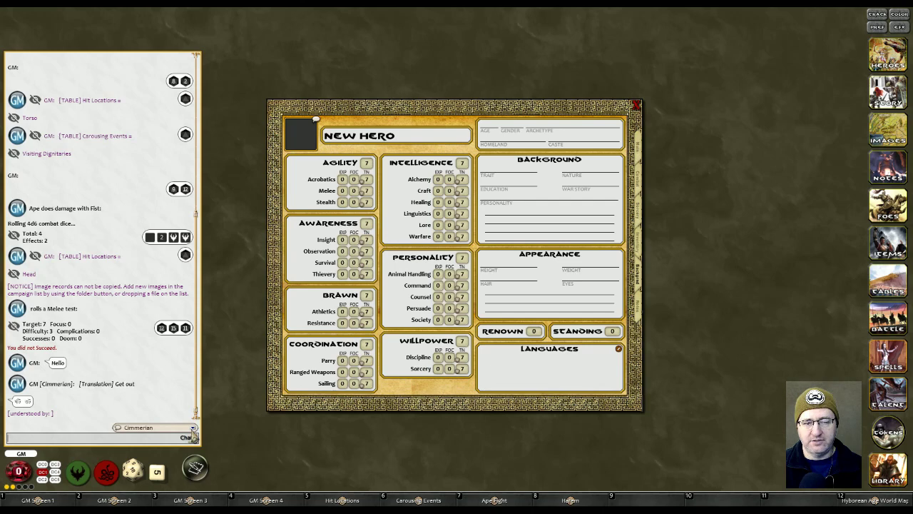
left_click(193, 428)
left_click(140, 363)
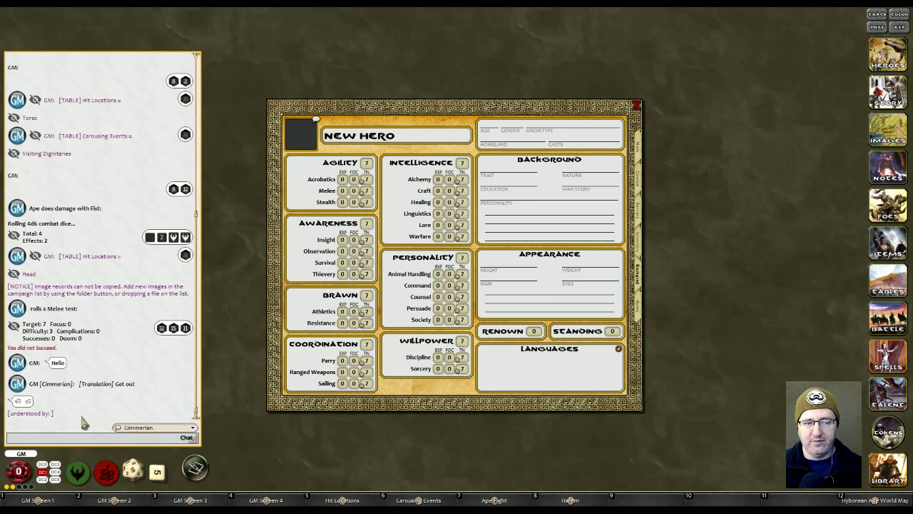
left_click(637, 104)
left_click(595, 182)
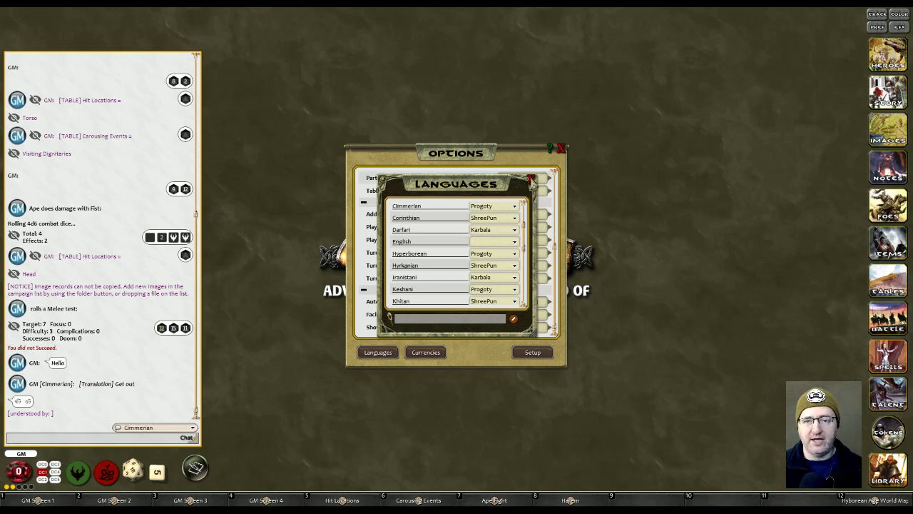
left_click(531, 179)
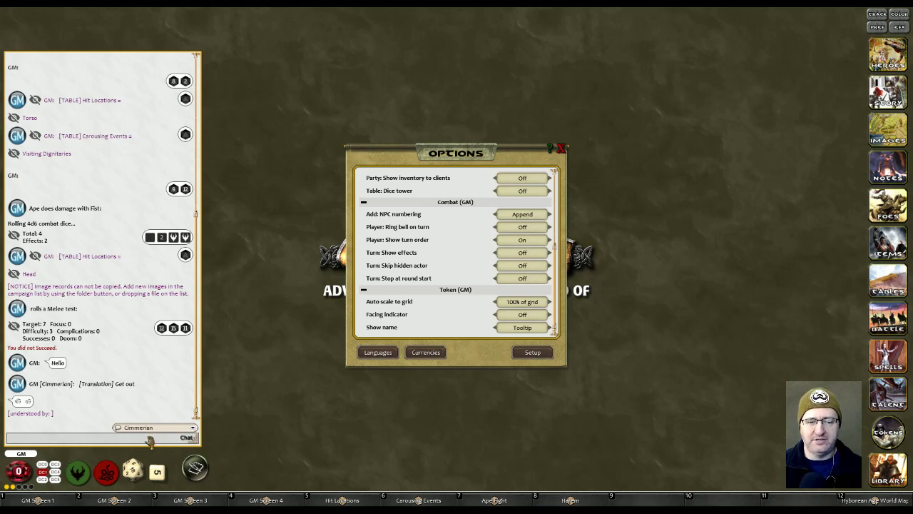
Add a new language named Atlantean to the campaign's Languages list
left_click(365, 354)
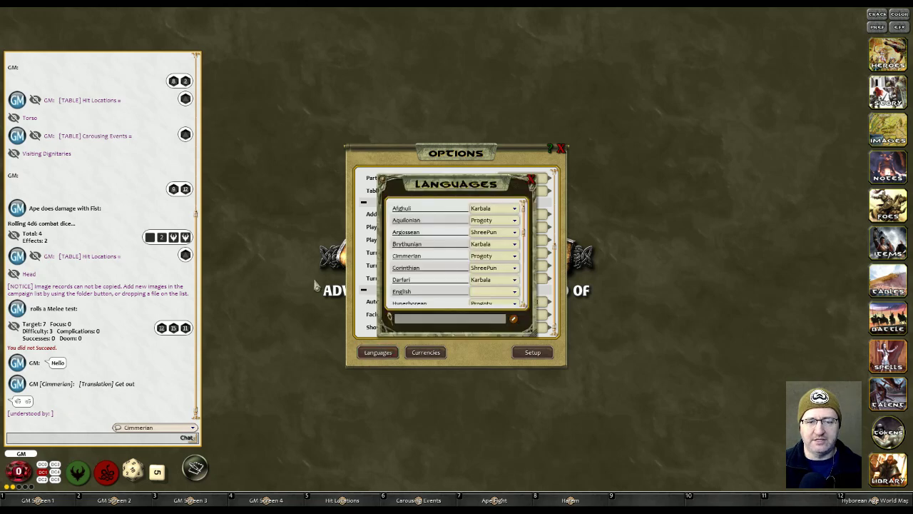
scroll(433, 275, "down", 5)
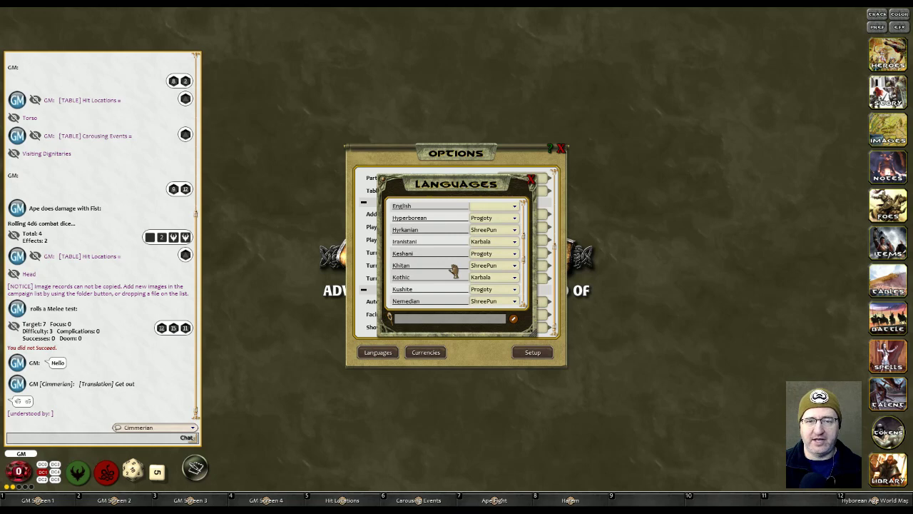
scroll(448, 265, "up", 5)
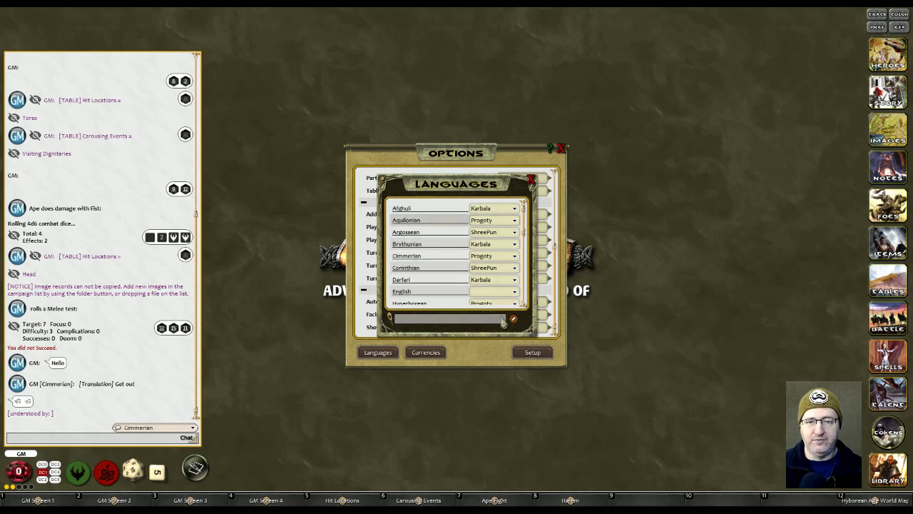
left_click(514, 321)
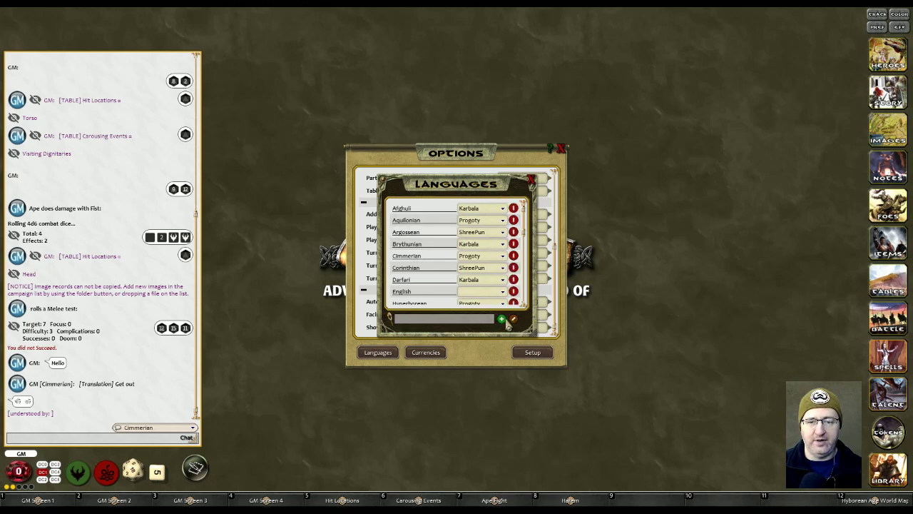
left_click(502, 320)
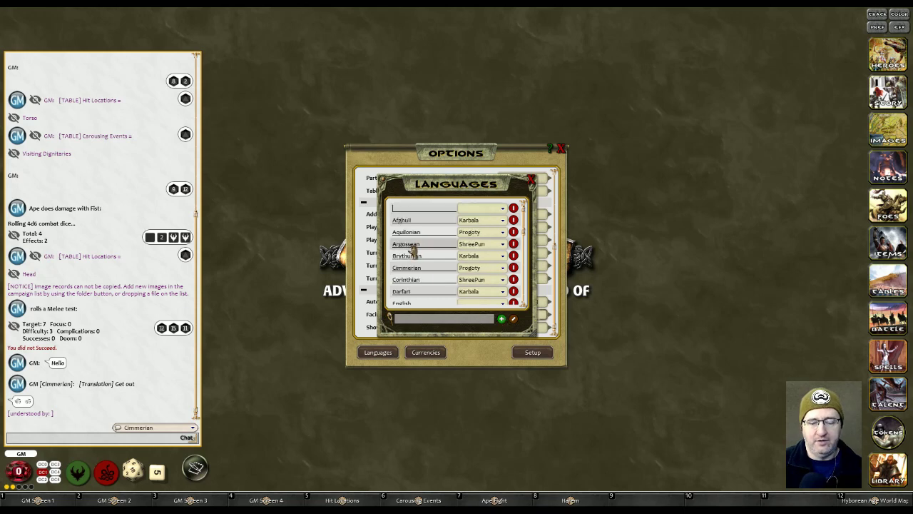
type("A")
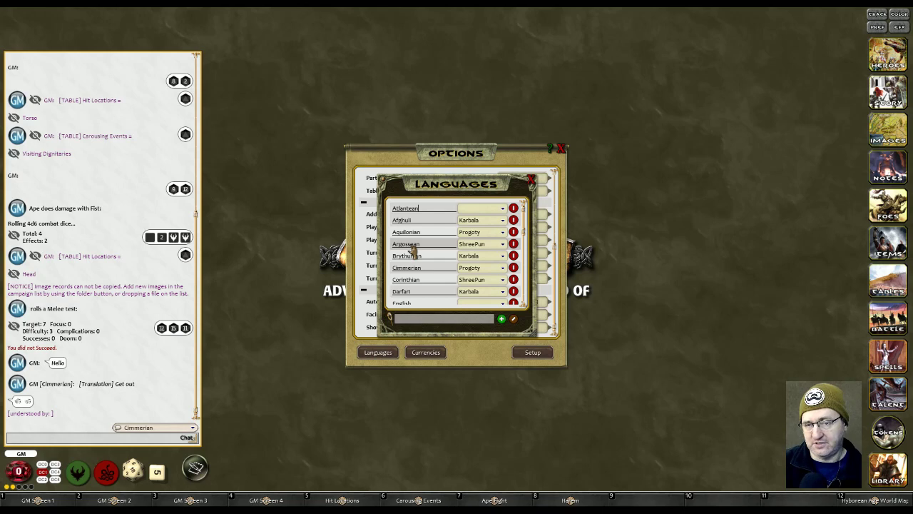
type("tlantean")
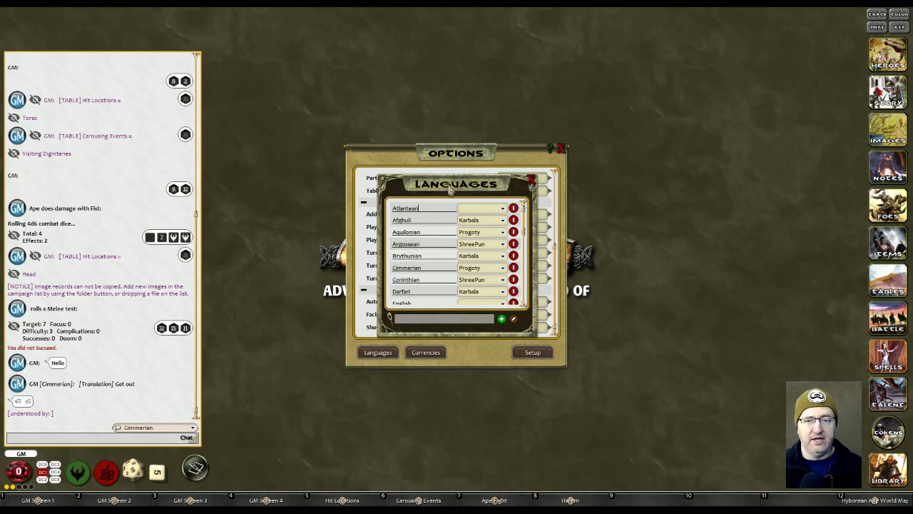
Assign the Progoty font to Atlantean, finish editing the list and close it
left_click(502, 208)
scroll(493, 285, "down", 1)
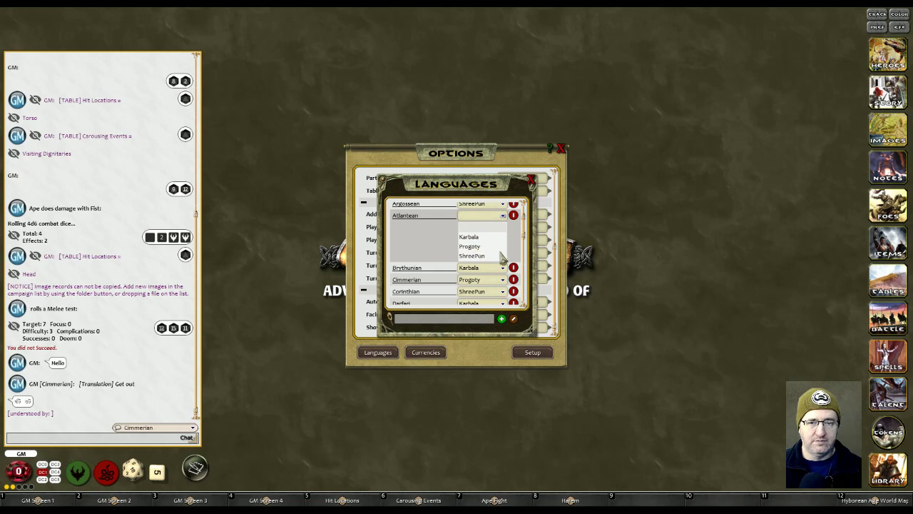
left_click(476, 247)
scroll(462, 276, "up", 1)
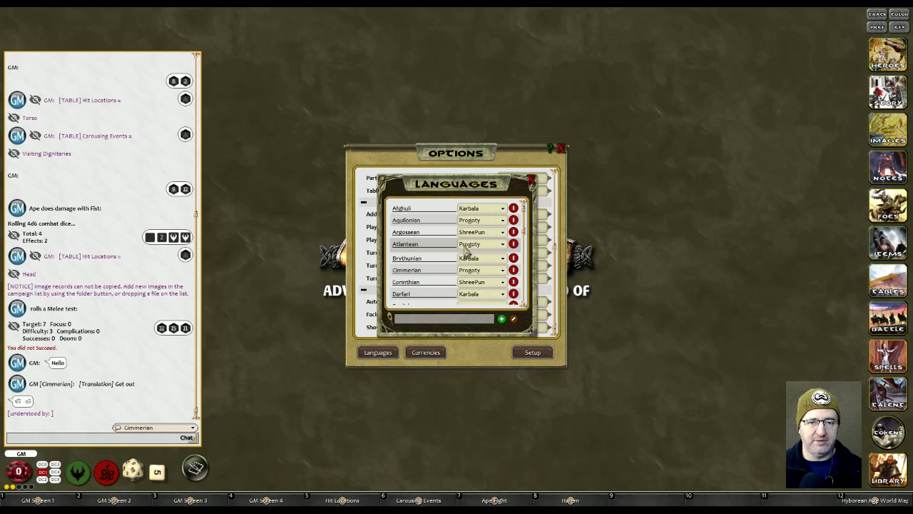
left_click(515, 320)
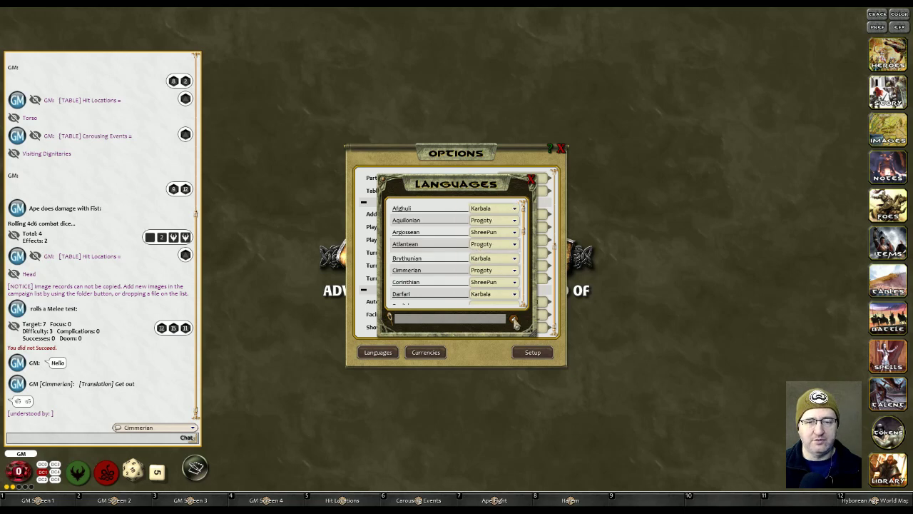
left_click(531, 179)
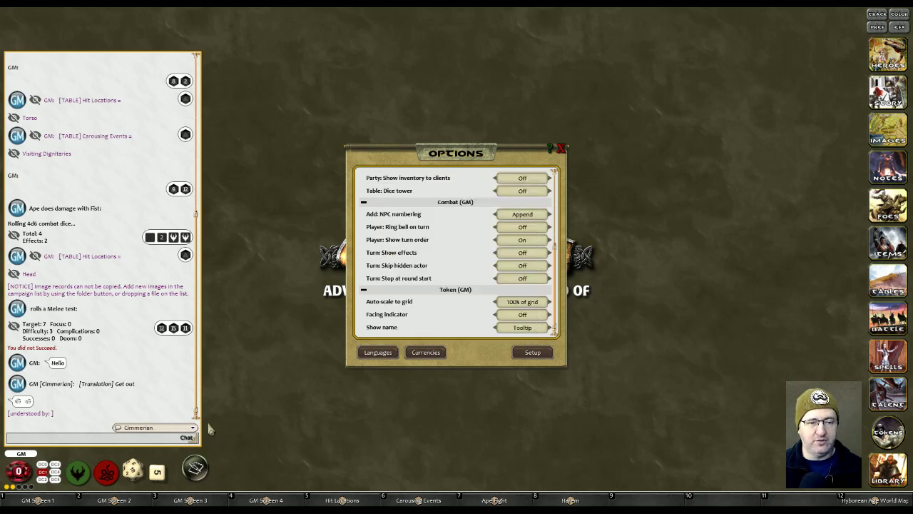
Send the chat message "Im here" in Atlantean
left_click(193, 428)
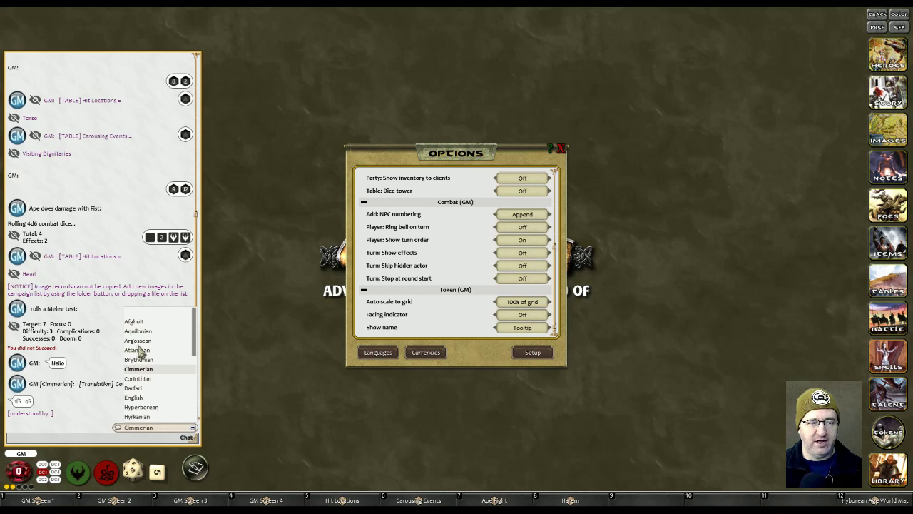
left_click(137, 349)
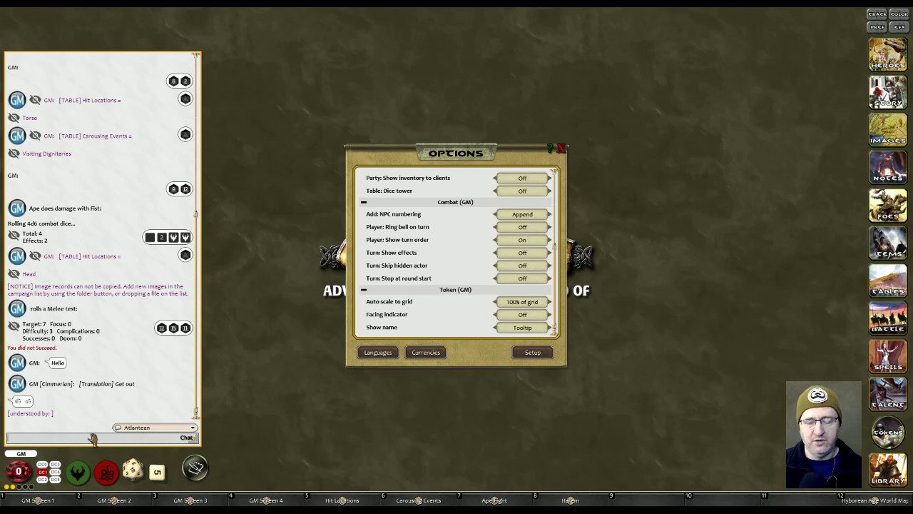
key("shift")
type("Im here")
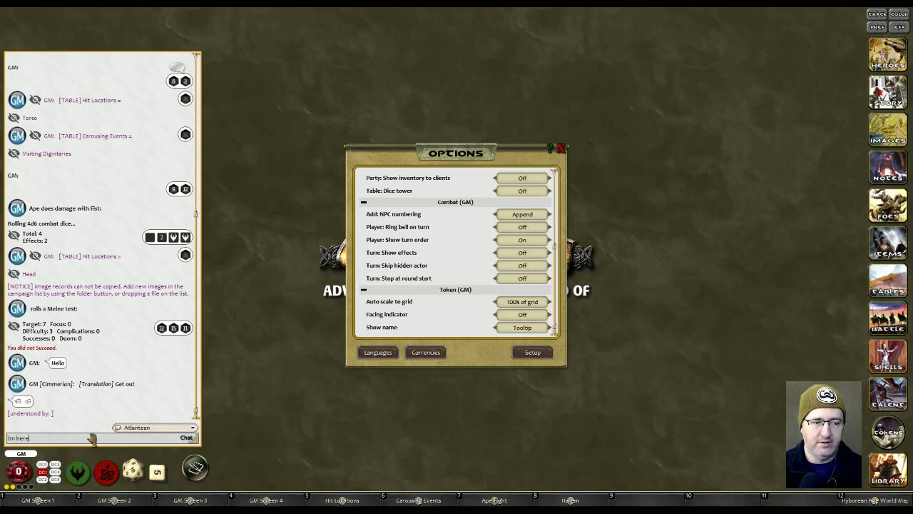
key("Return")
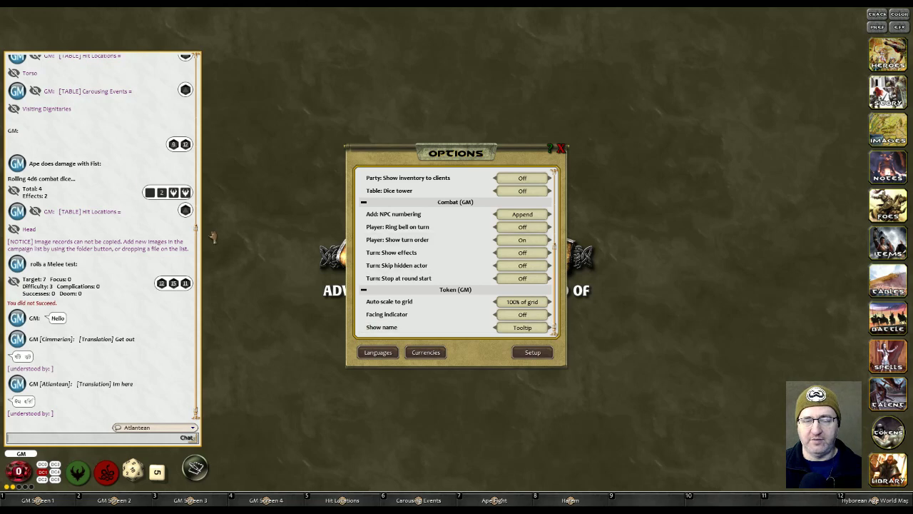
View the campaign's Currencies list, closing it and the Options window when done
left_click(427, 353)
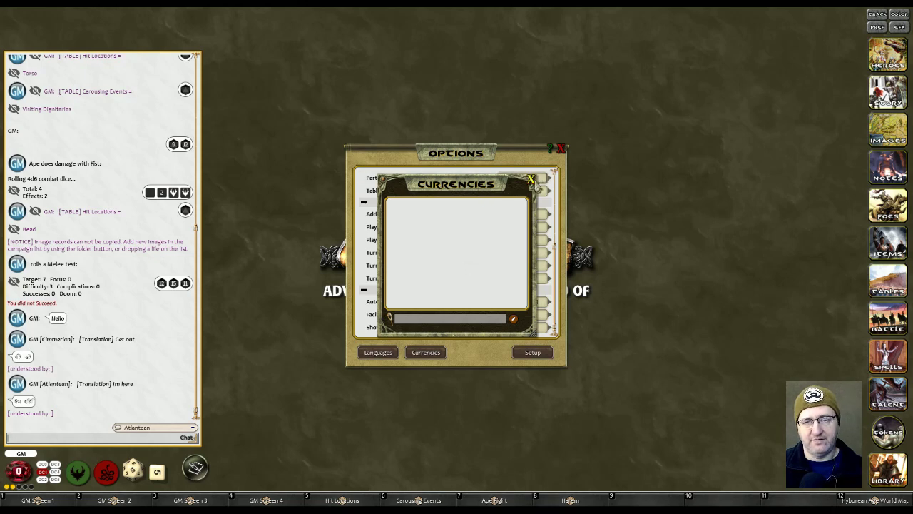
left_click(532, 179)
left_click(561, 148)
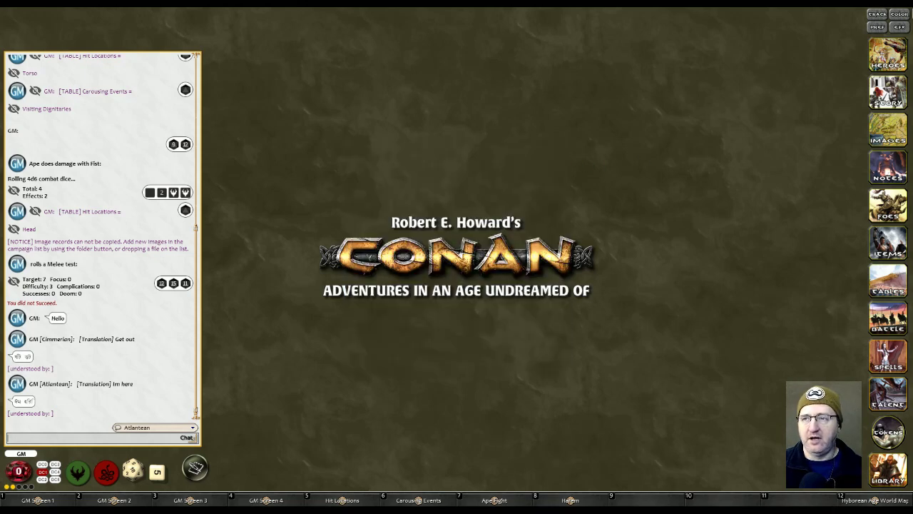
Look through the campaign's Effects list, starting with Blind, and close it
left_click(899, 26)
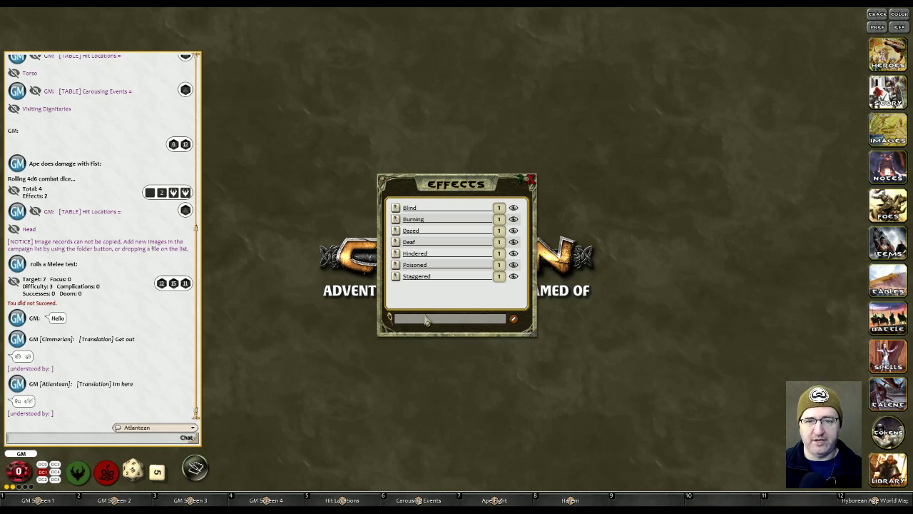
left_click(410, 207)
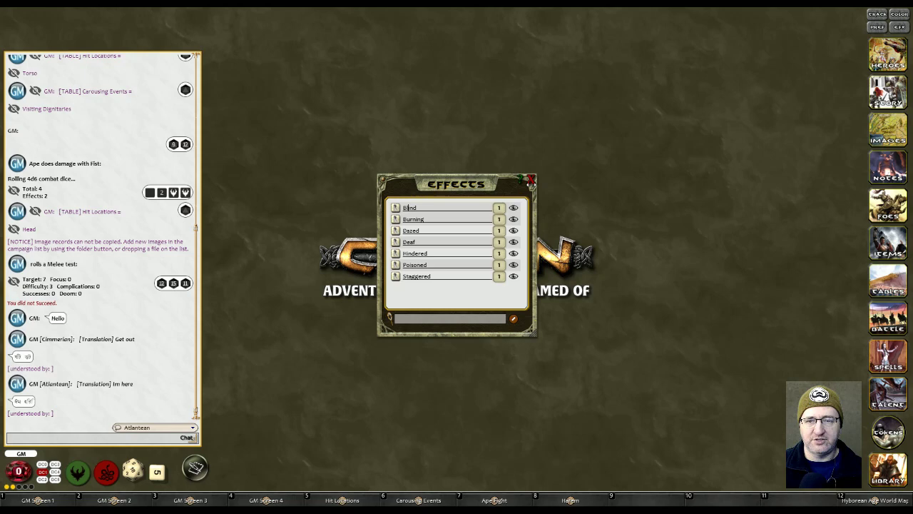
left_click(532, 180)
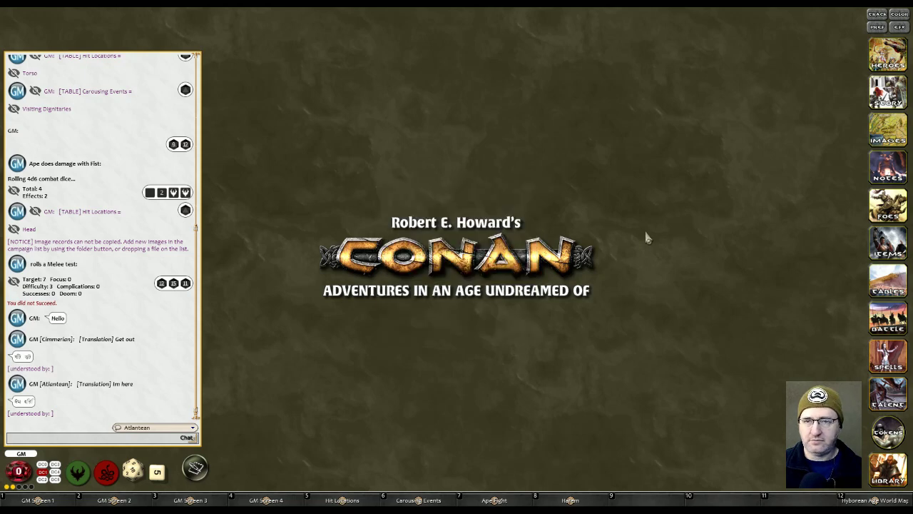